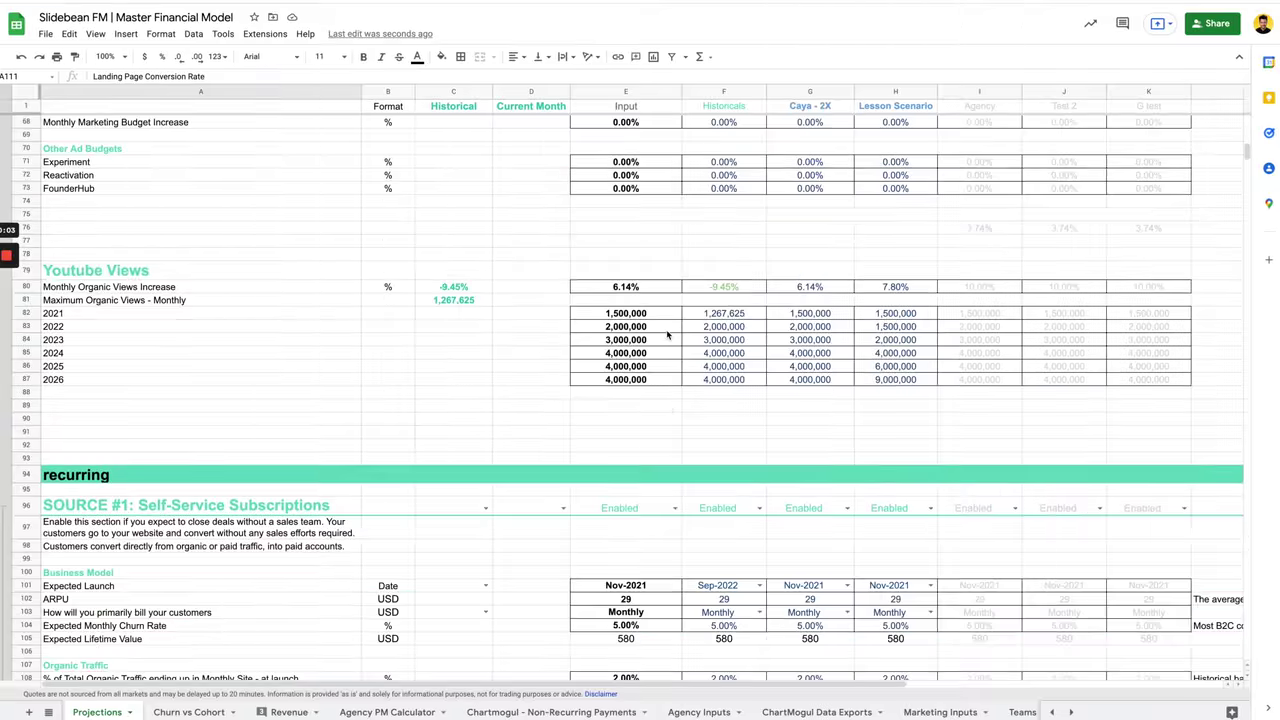
scroll(668, 335, down, 12)
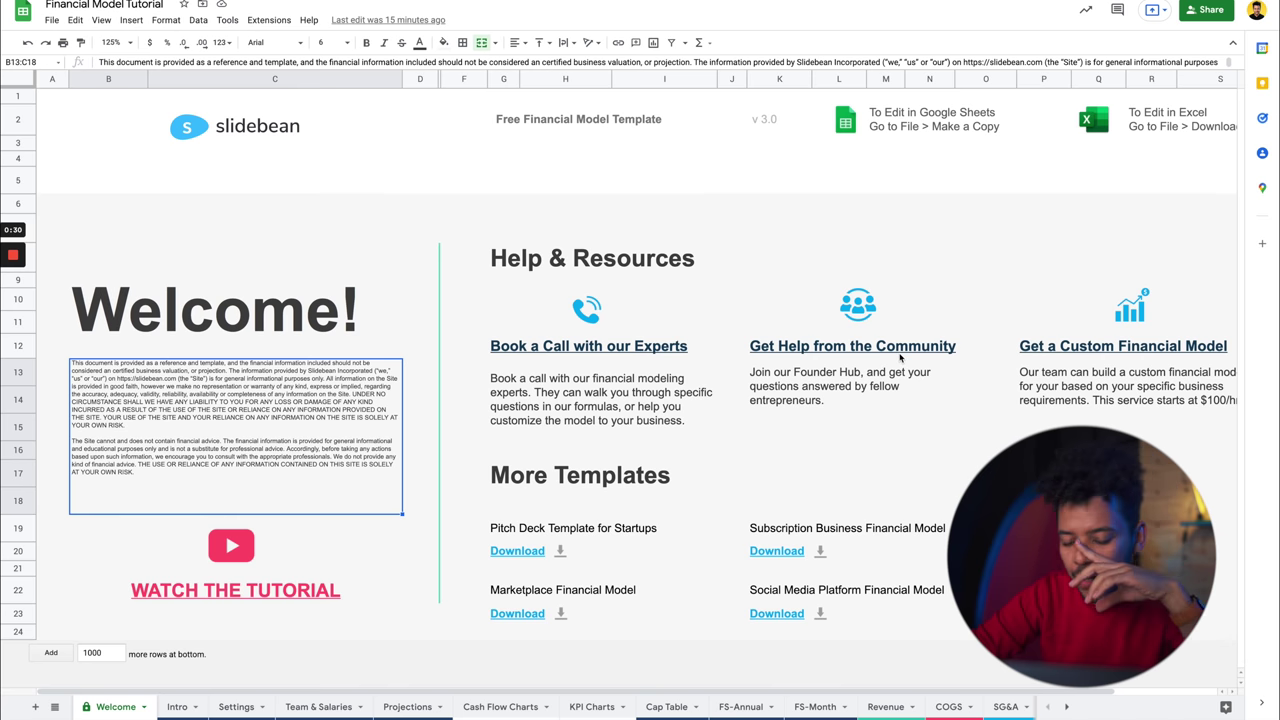
Review the Intro sheet and the general settings for company name, currency, model start date, starting capital and income tax rate.
click(177, 706)
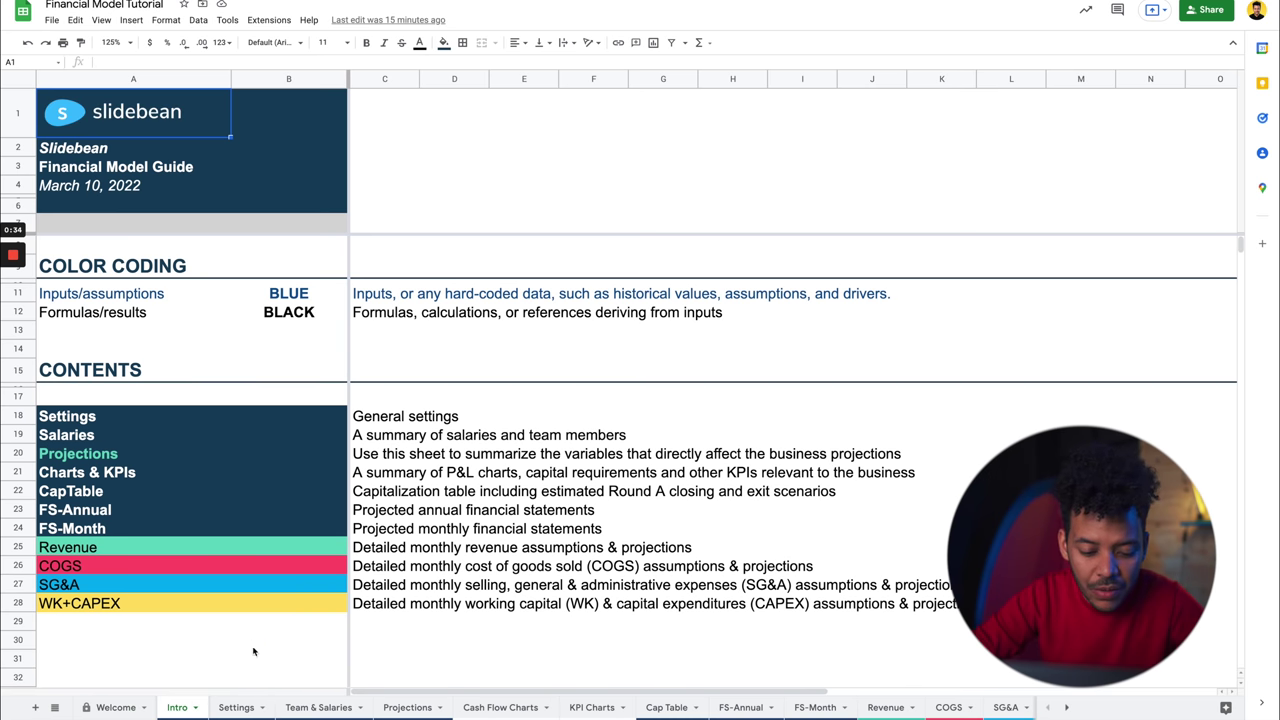
key(ctrl+Page_Down)
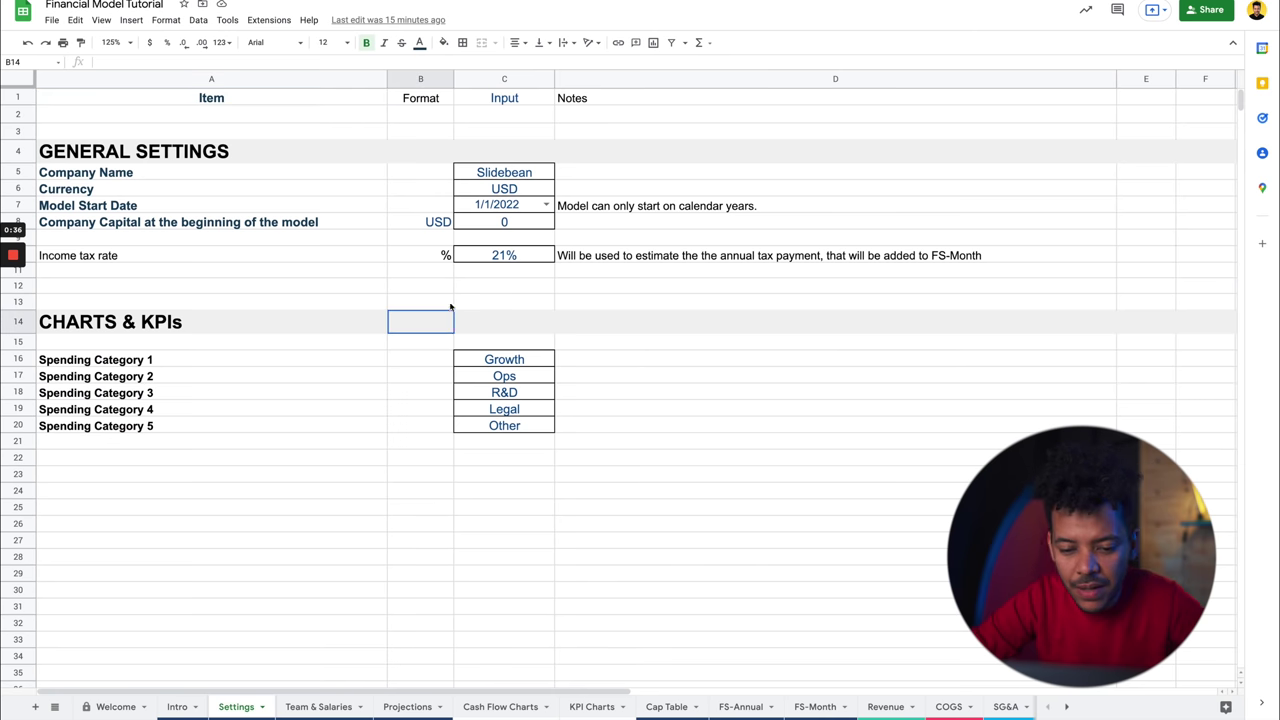
click(484, 172)
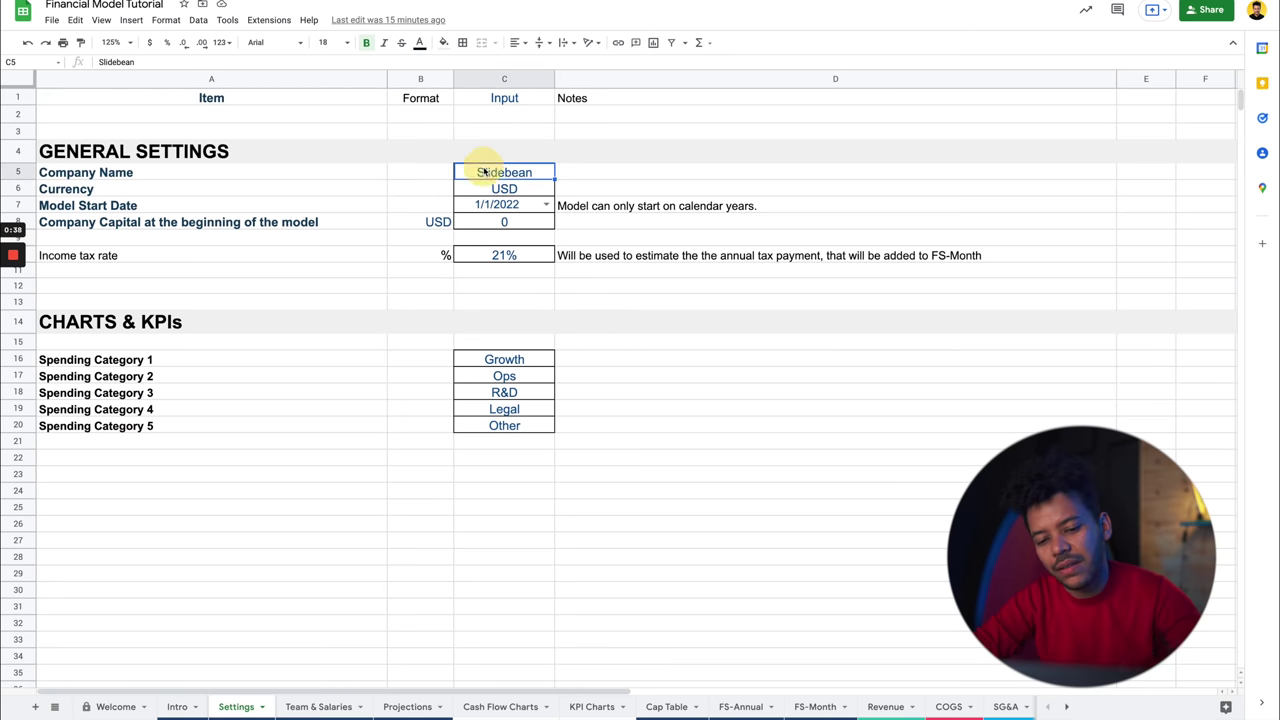
click(525, 189)
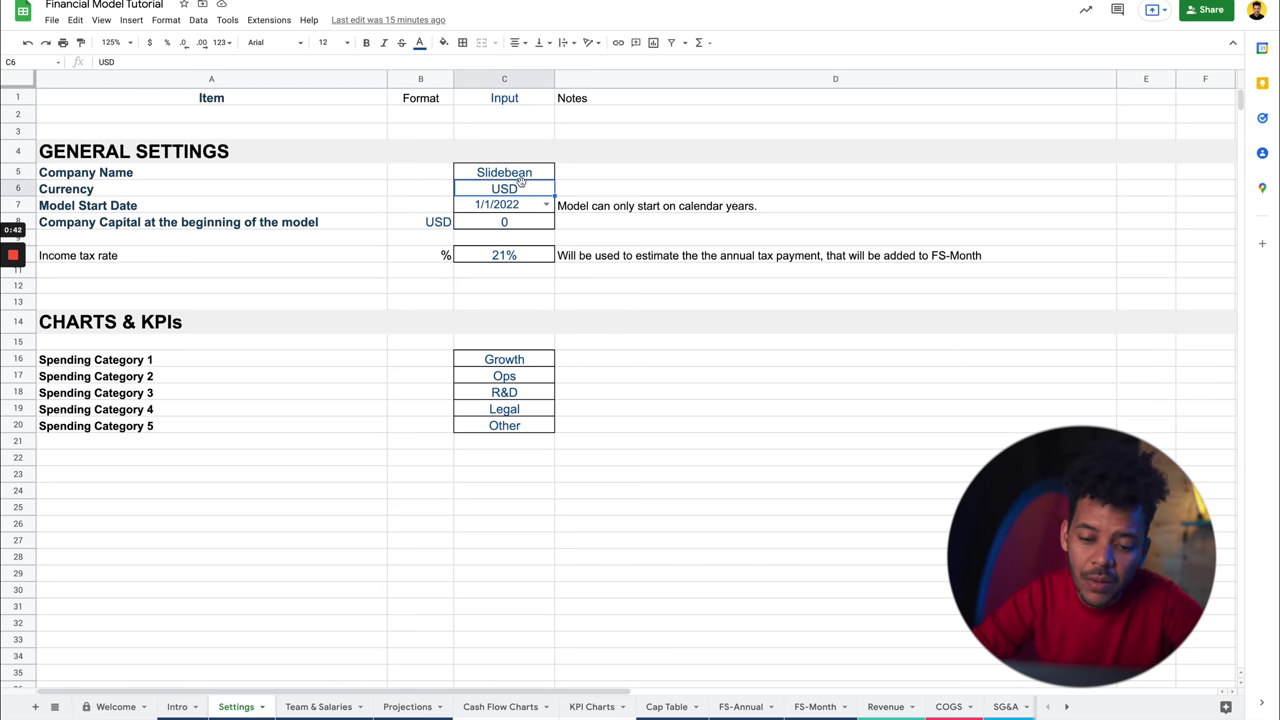
click(520, 205)
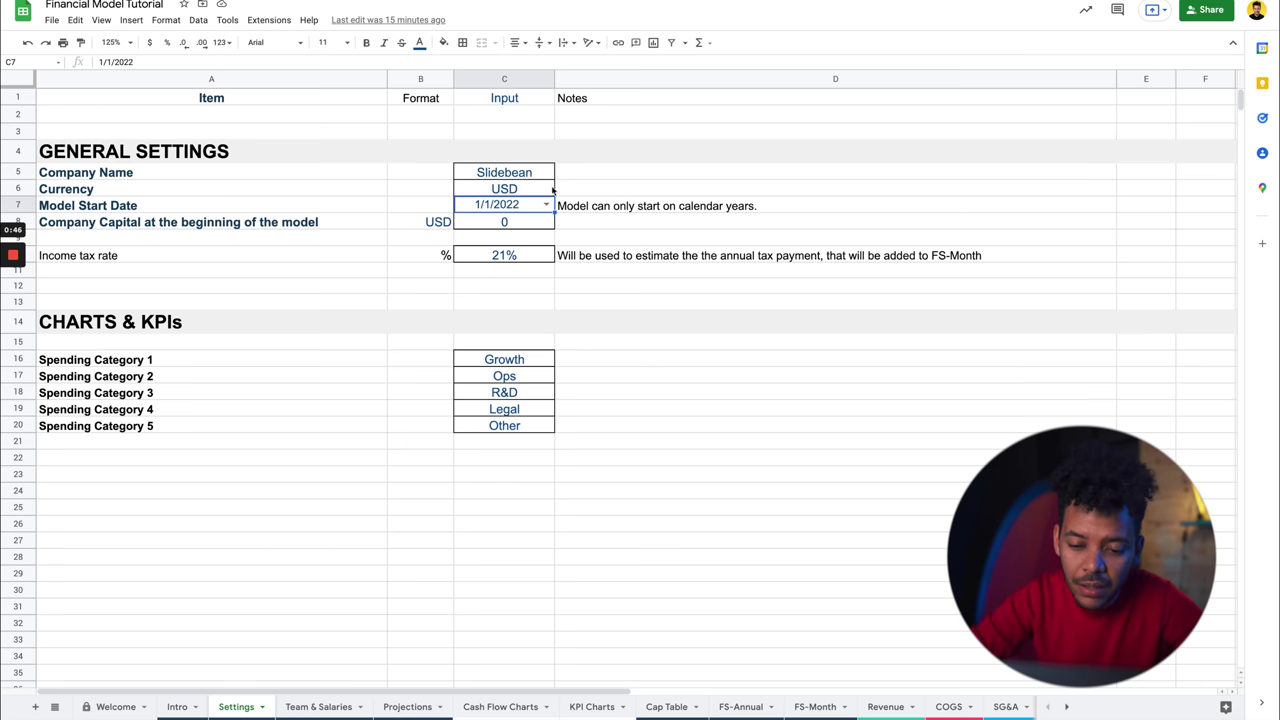
click(546, 204)
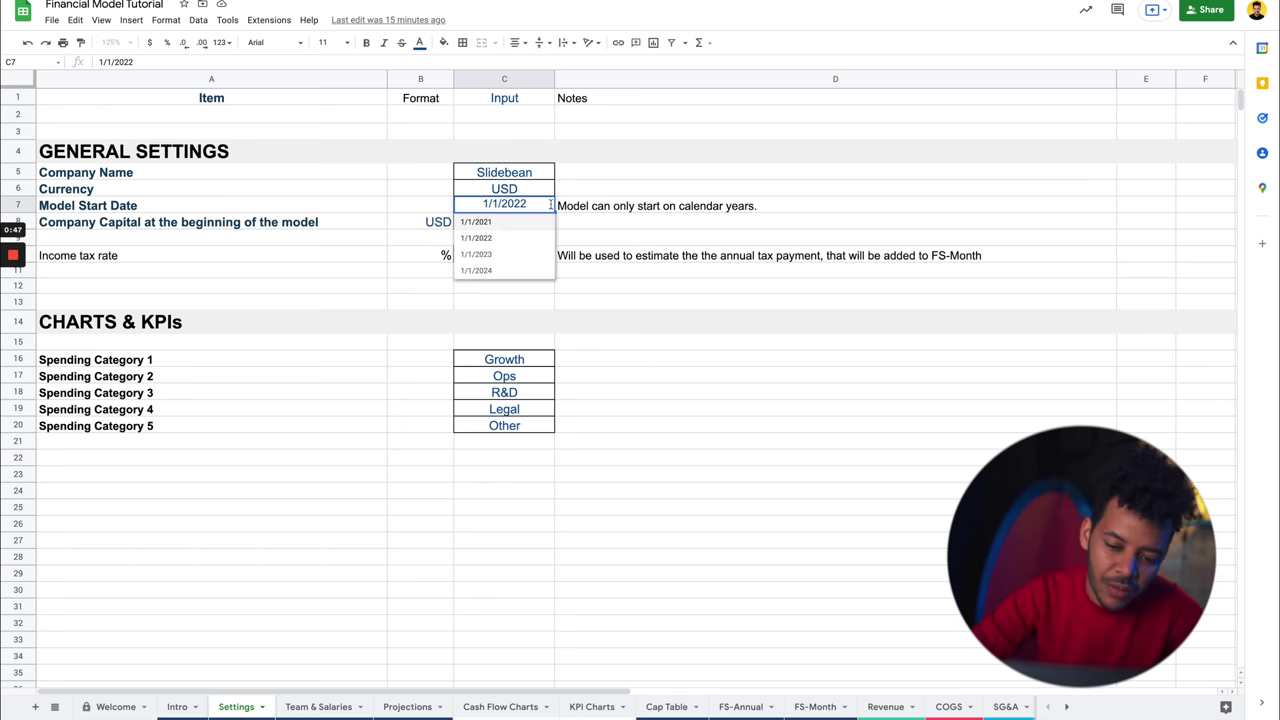
click(614, 221)
click(498, 228)
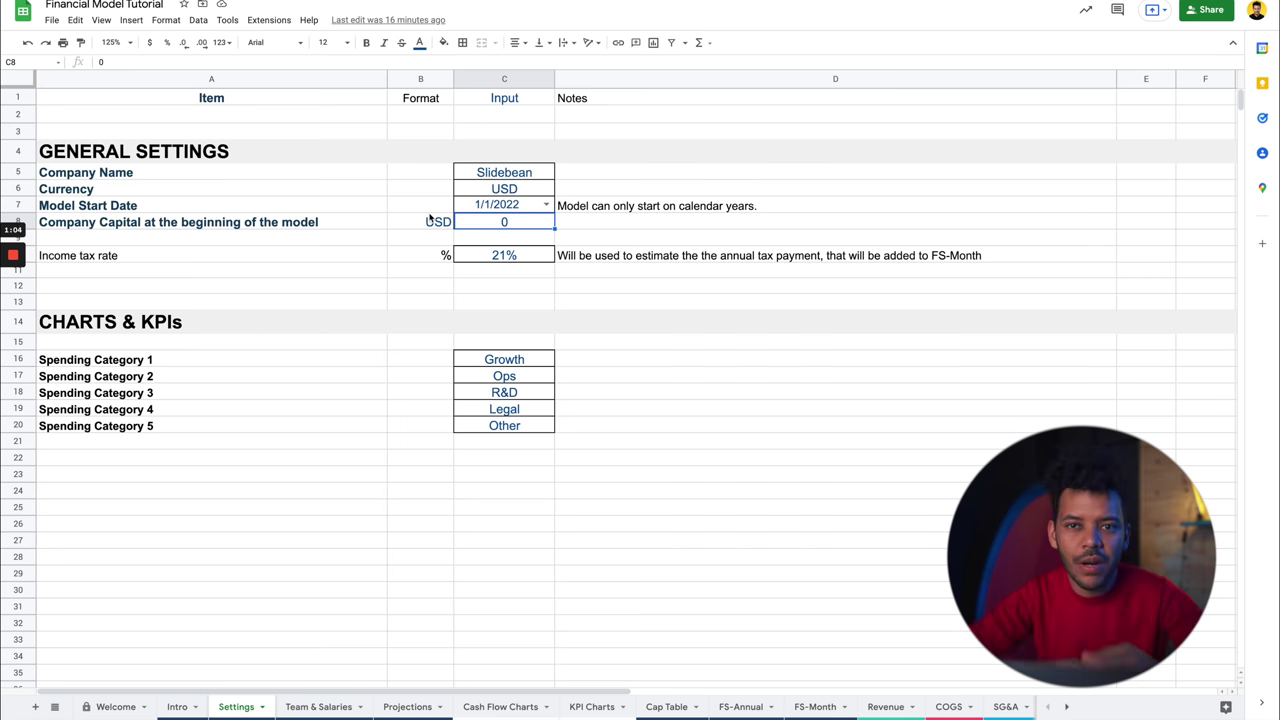
click(498, 258)
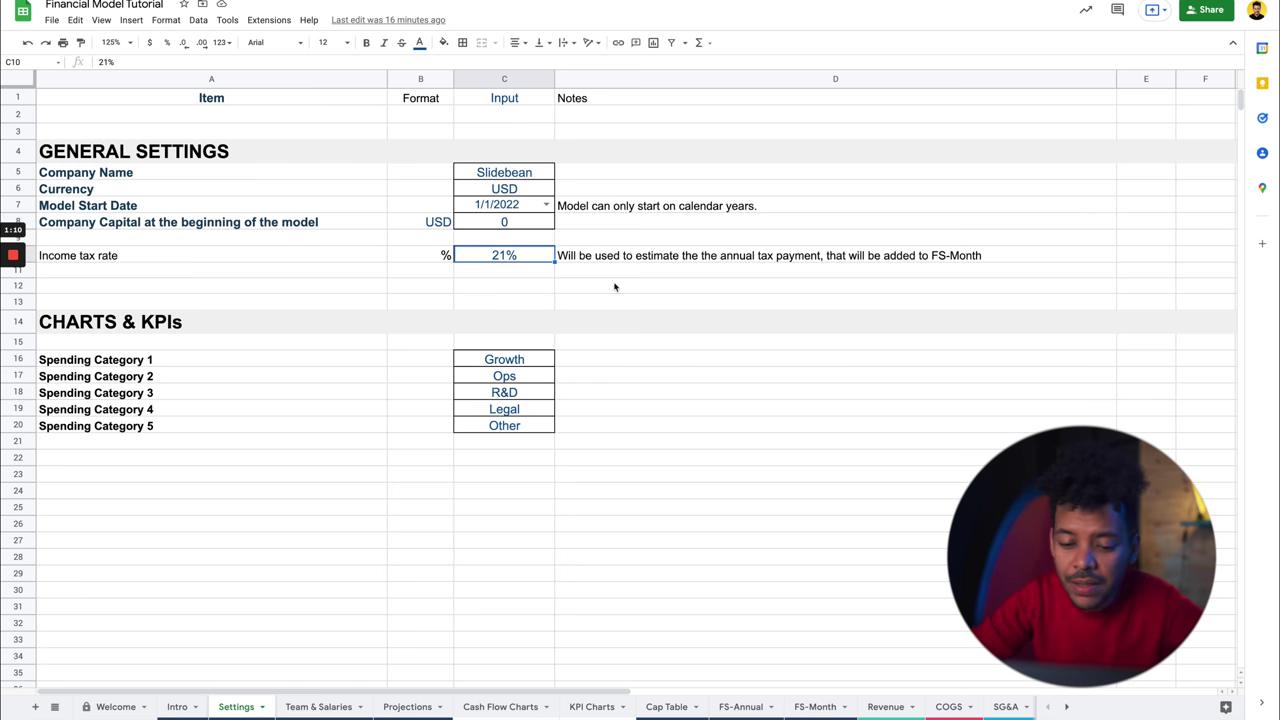
Examine the five spending categories under Charts & KPIs on the Settings sheet.
click(633, 359)
scroll(241, 293, down, 3)
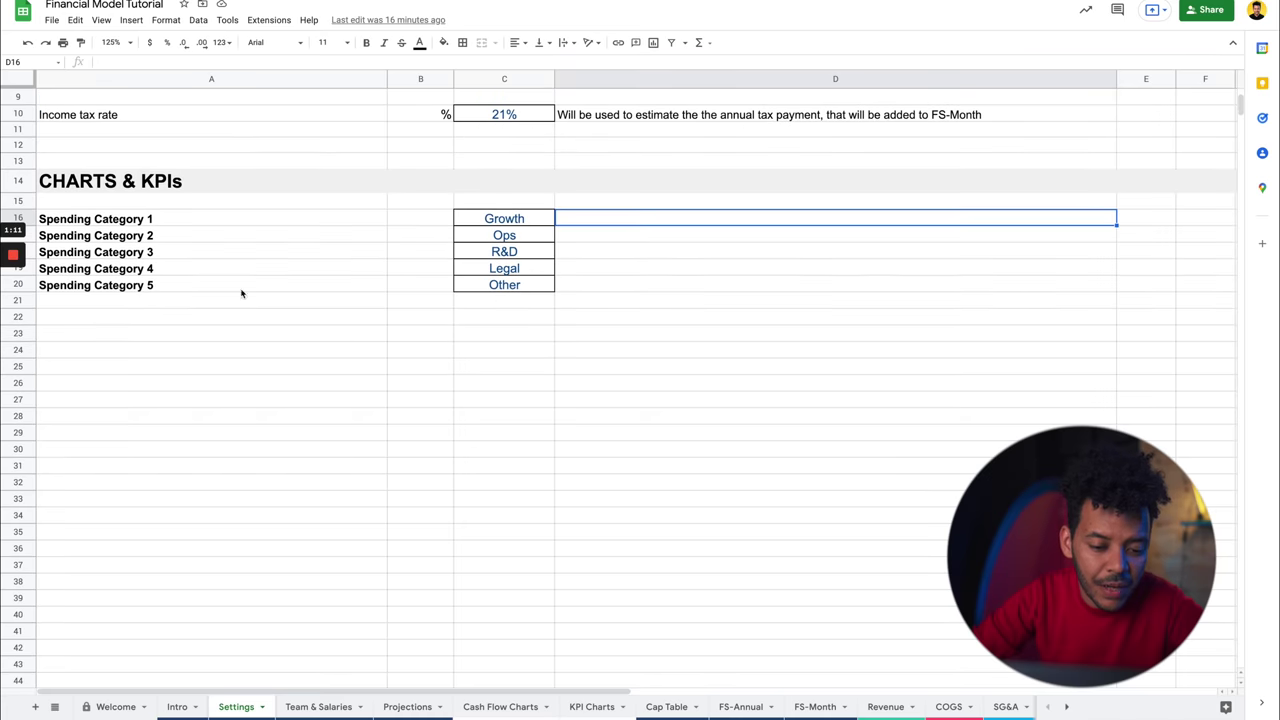
click(183, 205)
scroll(300, 226, up, 2)
drag(473, 282, 479, 353)
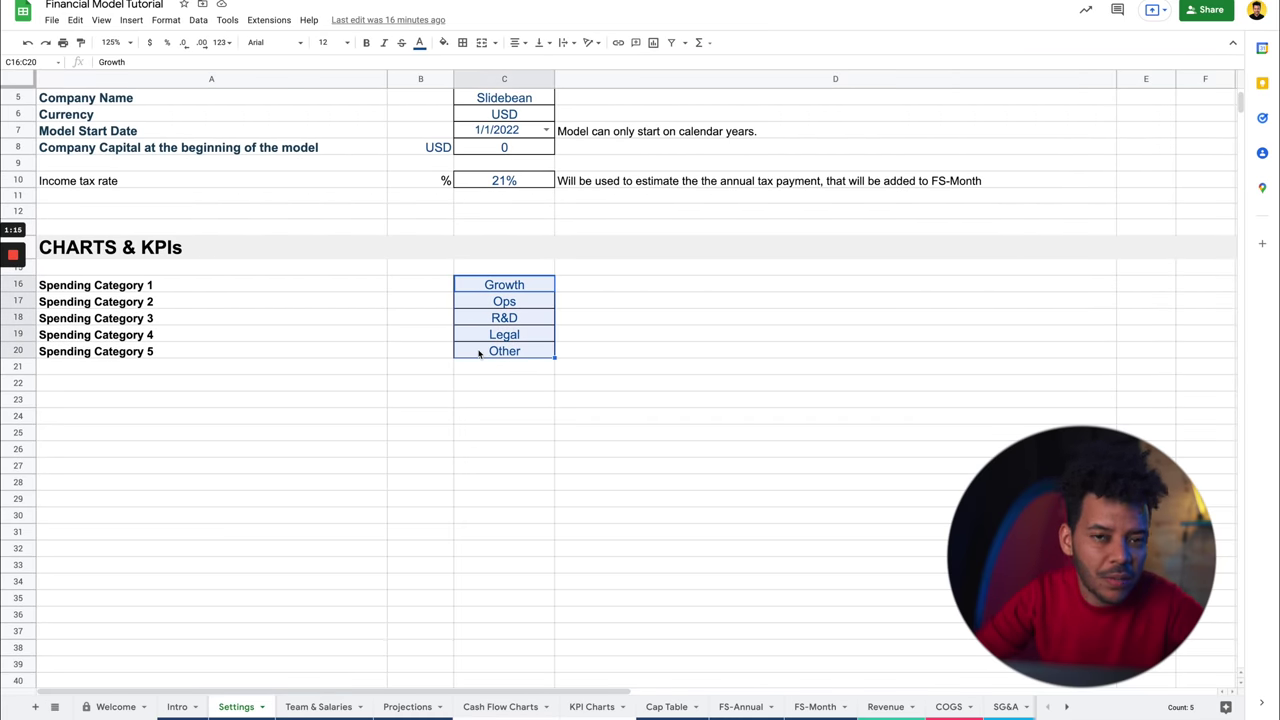
click(632, 348)
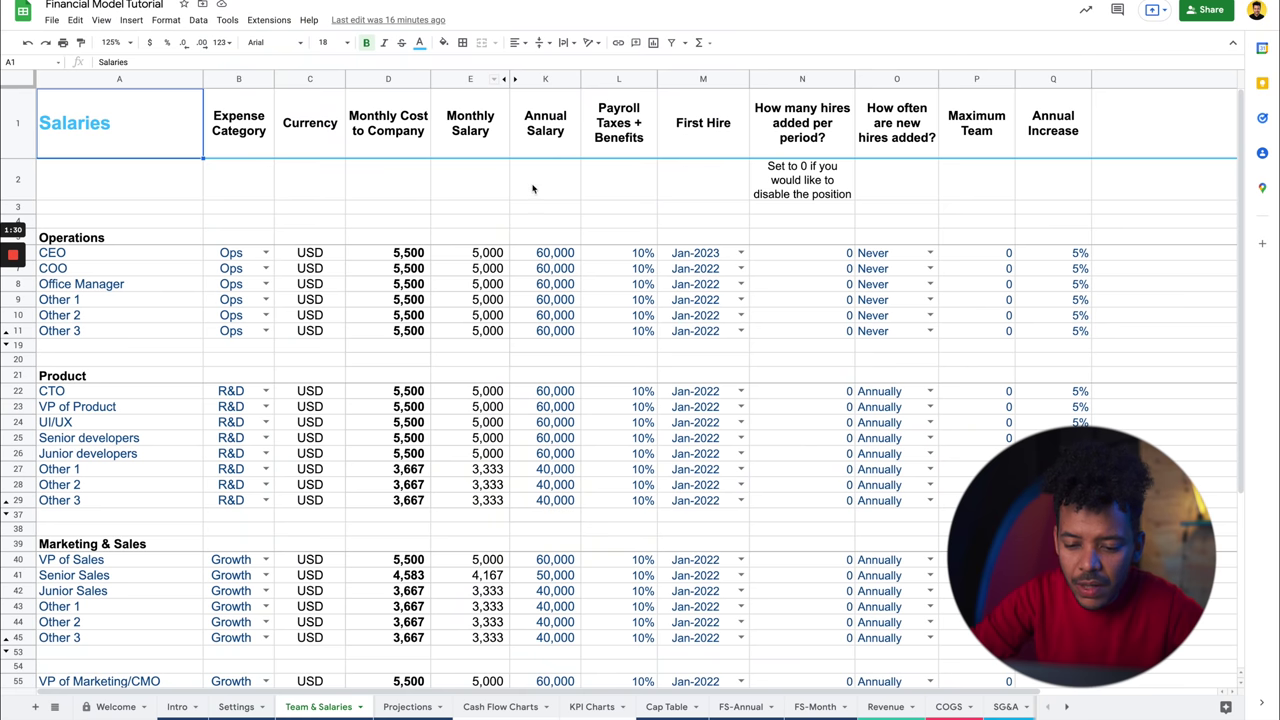
Look over the positions and salary columns of each department on the Team & Salaries sheet.
click(532, 188)
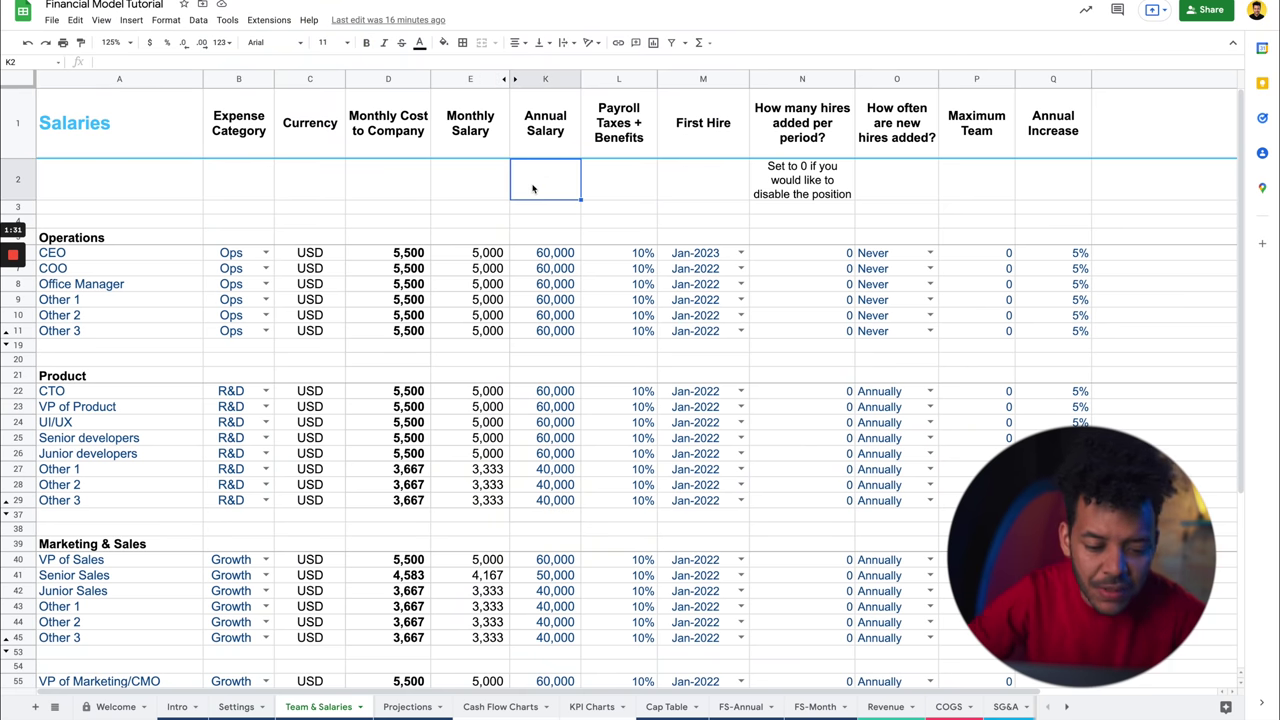
scroll(503, 255, down, 5)
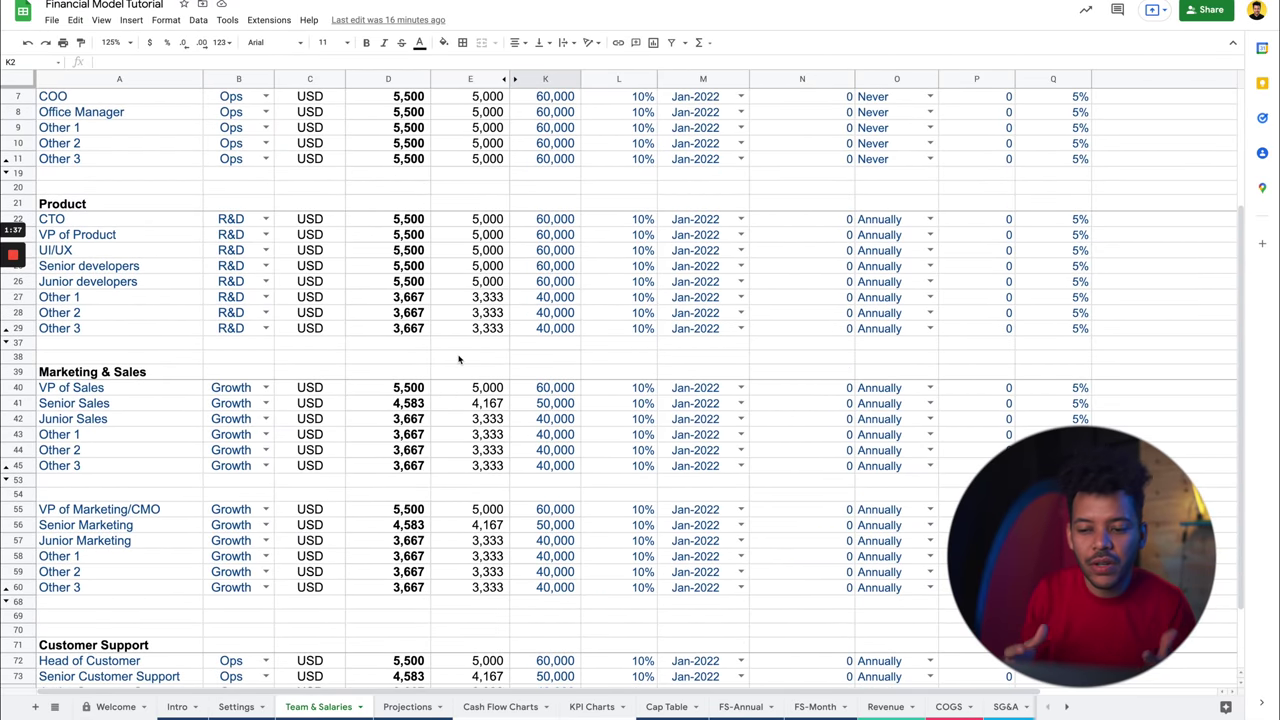
scroll(459, 359, up, 5)
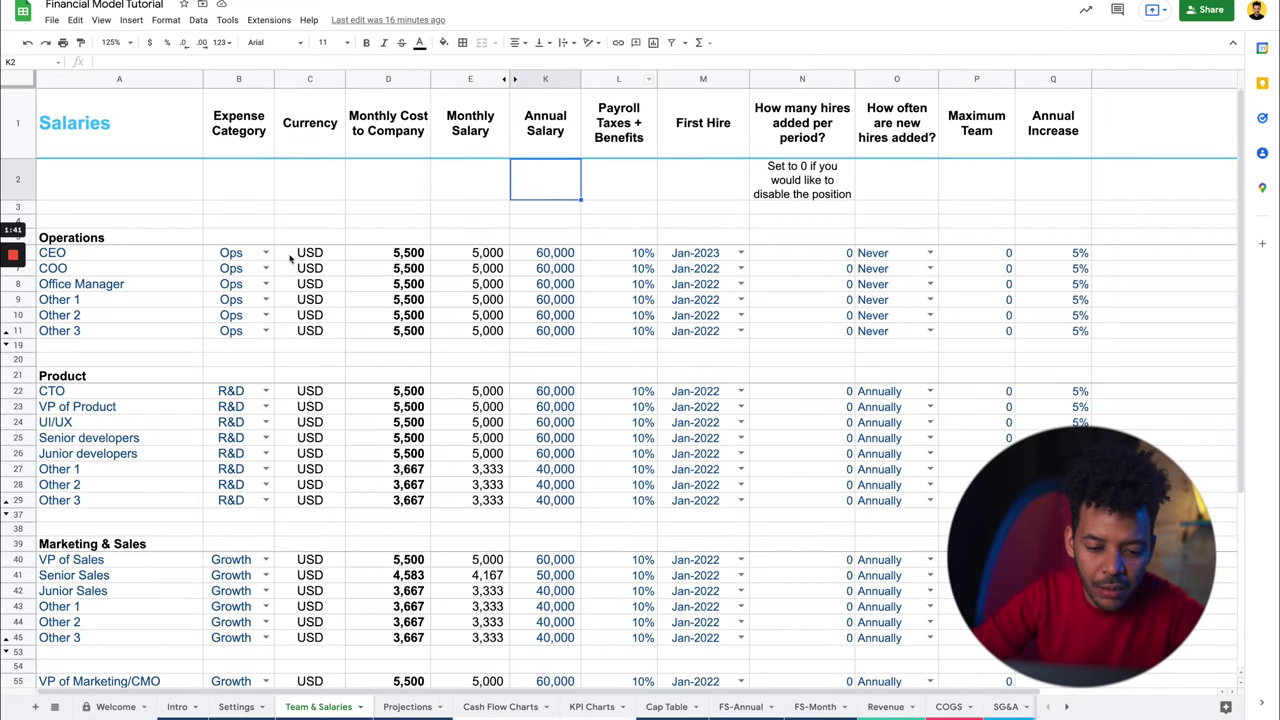
Set the CEO's first hire date to 1/1/2022 in the Operations section.
click(90, 254)
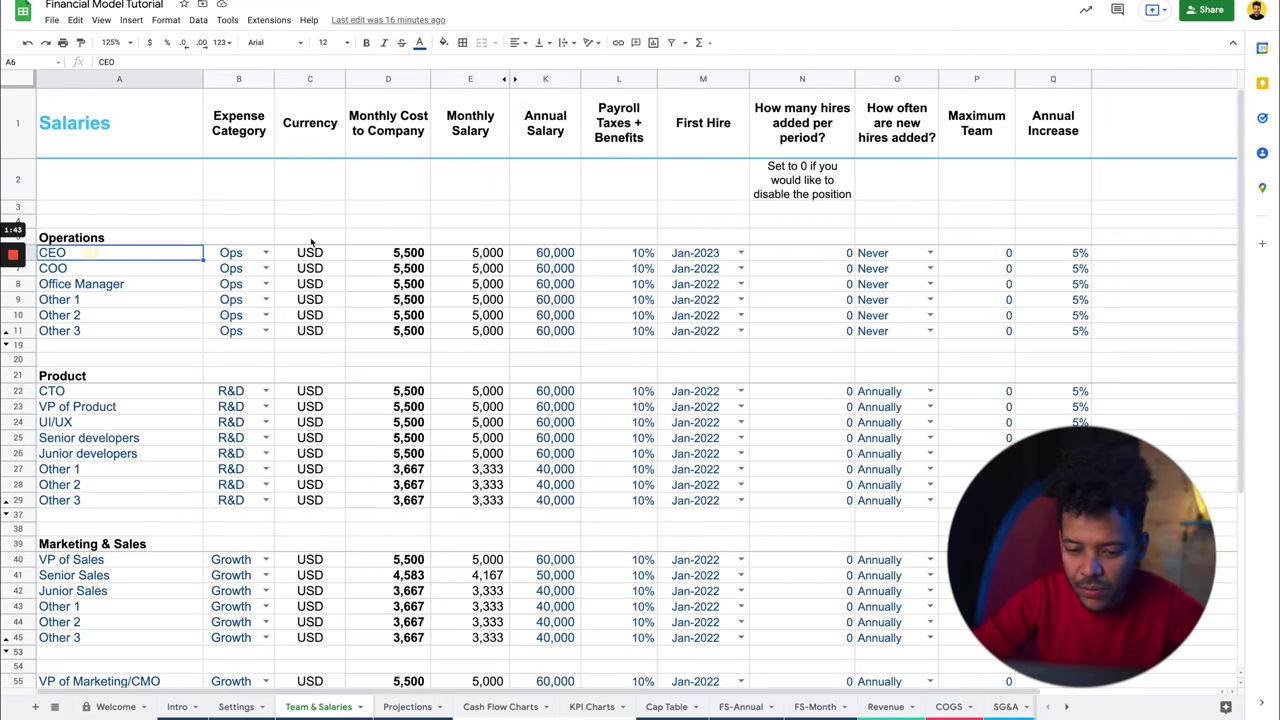
key(Right)
key(Right)
key(Right)
key(Right)
key(Right)
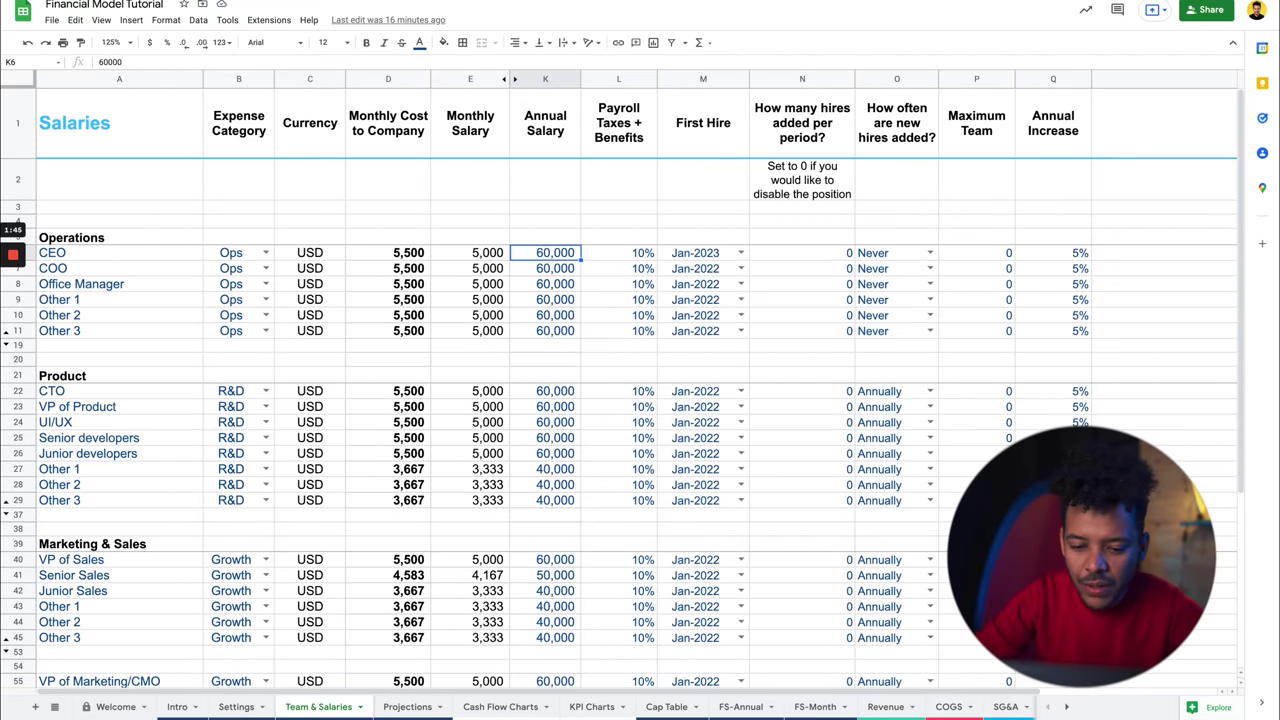
key(Right)
key(Right)
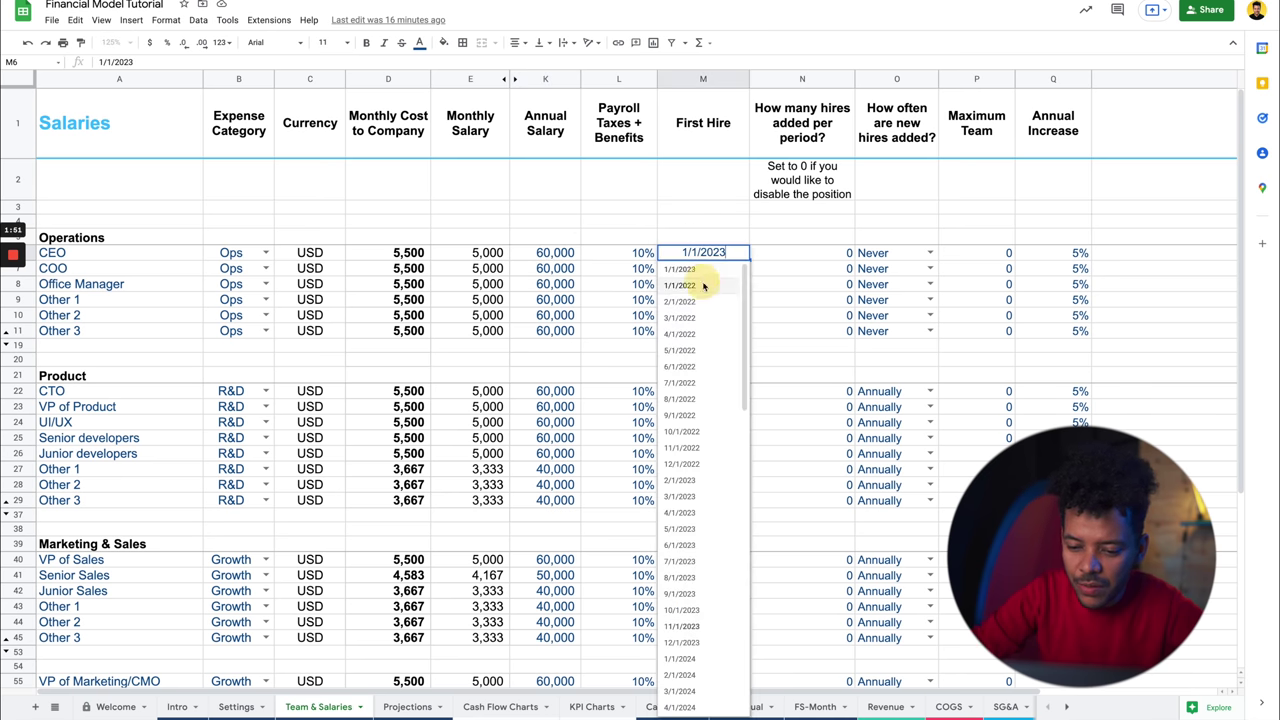
click(704, 286)
Set the CEO's hires added per period to 1 and check the hiring frequency and maximum team cells.
click(812, 254)
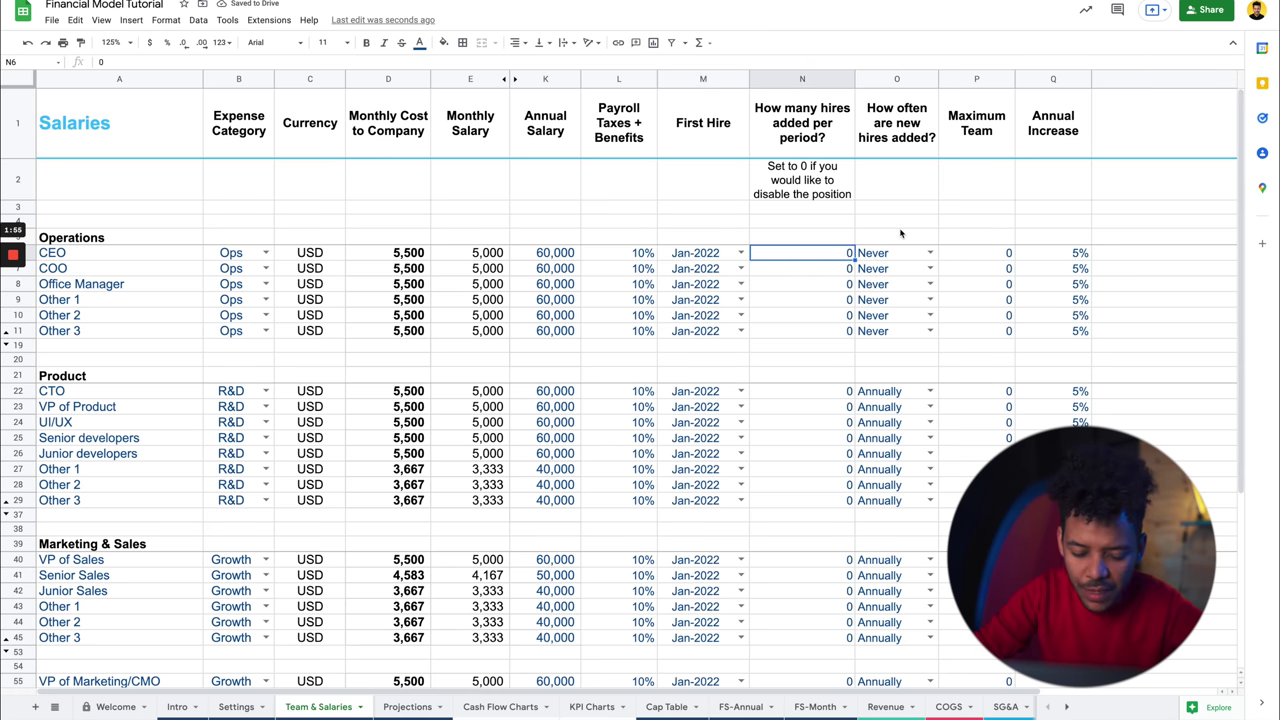
key(Tab)
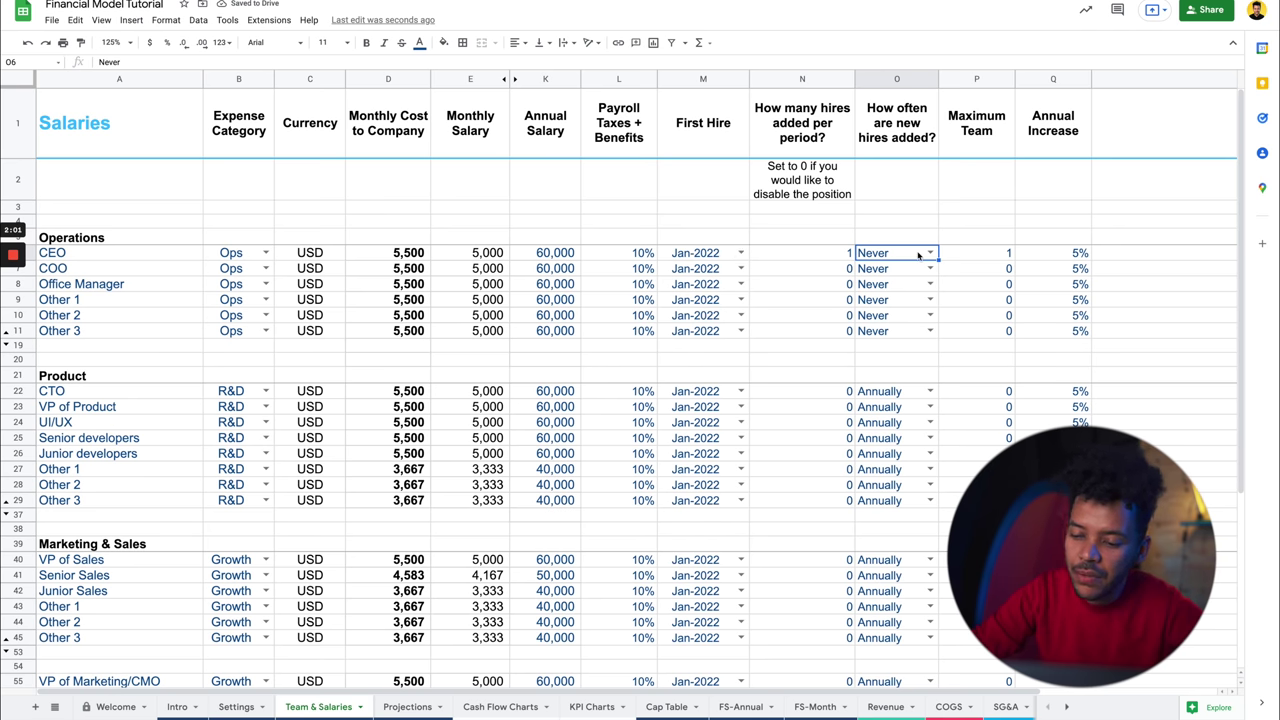
click(986, 242)
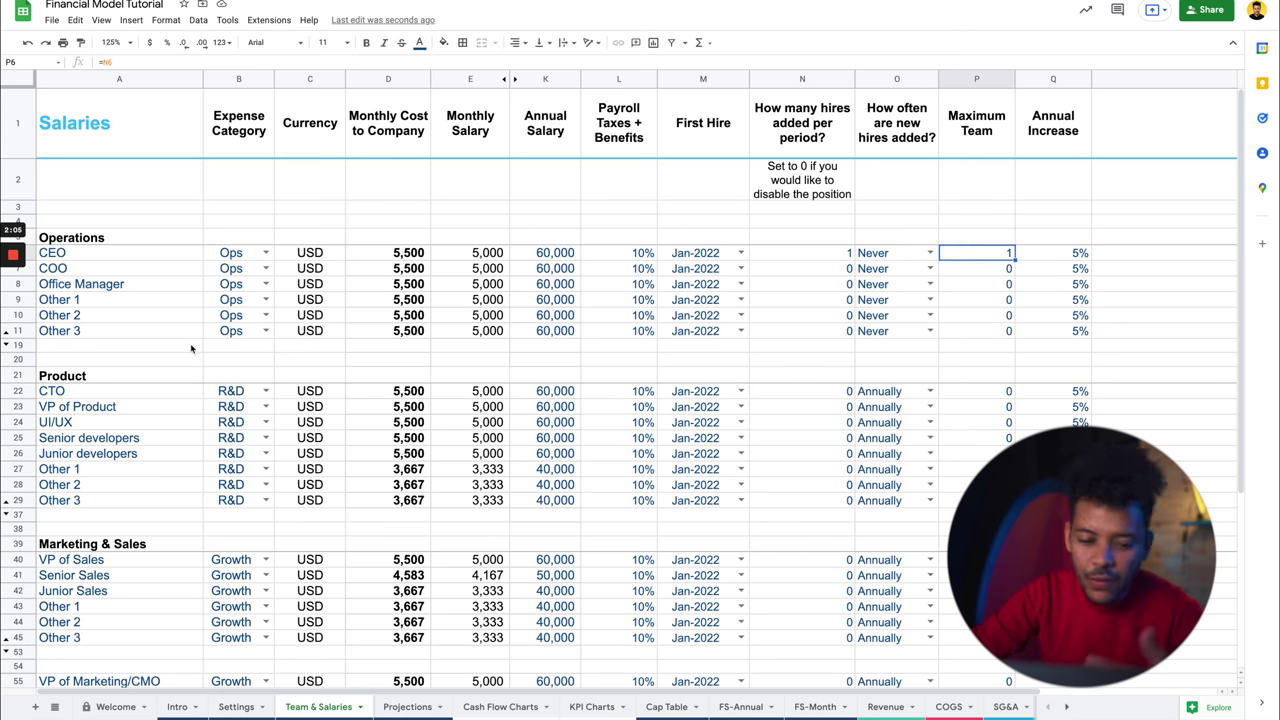
Set the Office Manager's hires added per period to 1 and the maximum team to 3.
click(131, 286)
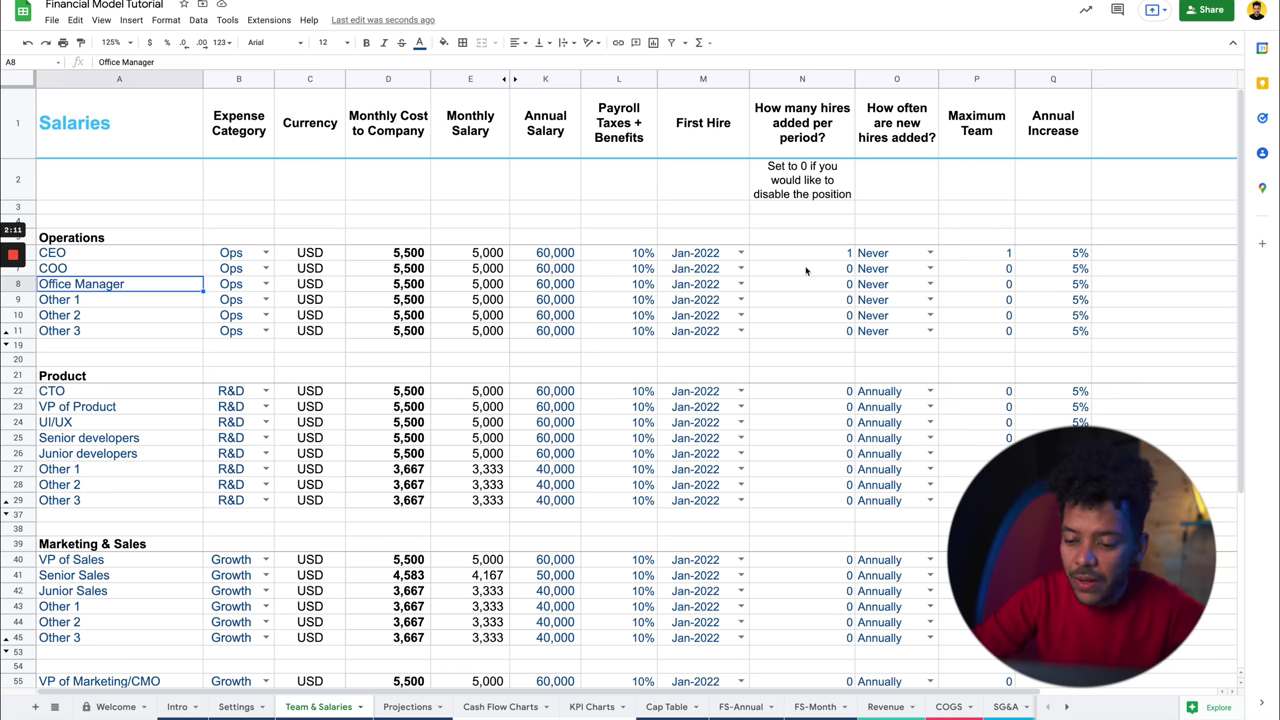
click(834, 286)
text(1)
key(Return)
key(Up)
key(Right)
key(Right)
text(3)
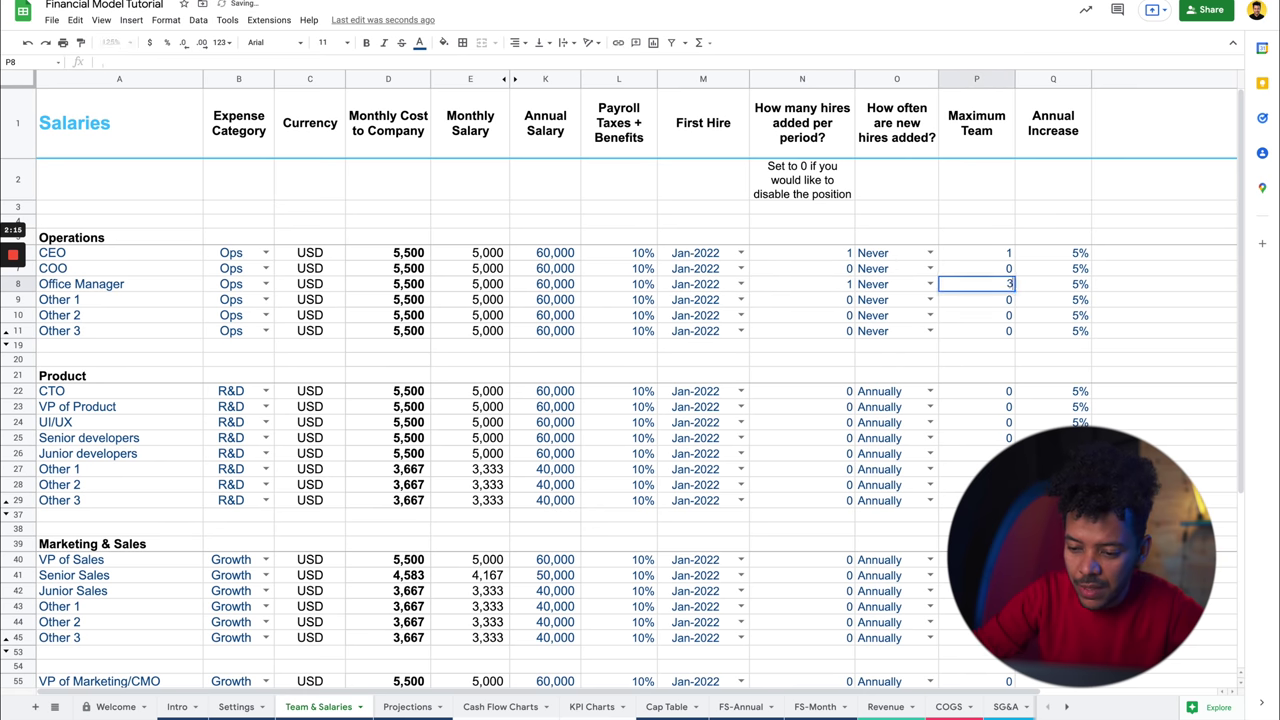
key(Return)
Set the Office Manager's hiring frequency to Annually and the first hire date to 6/1/2022.
key(Left)
click(930, 284)
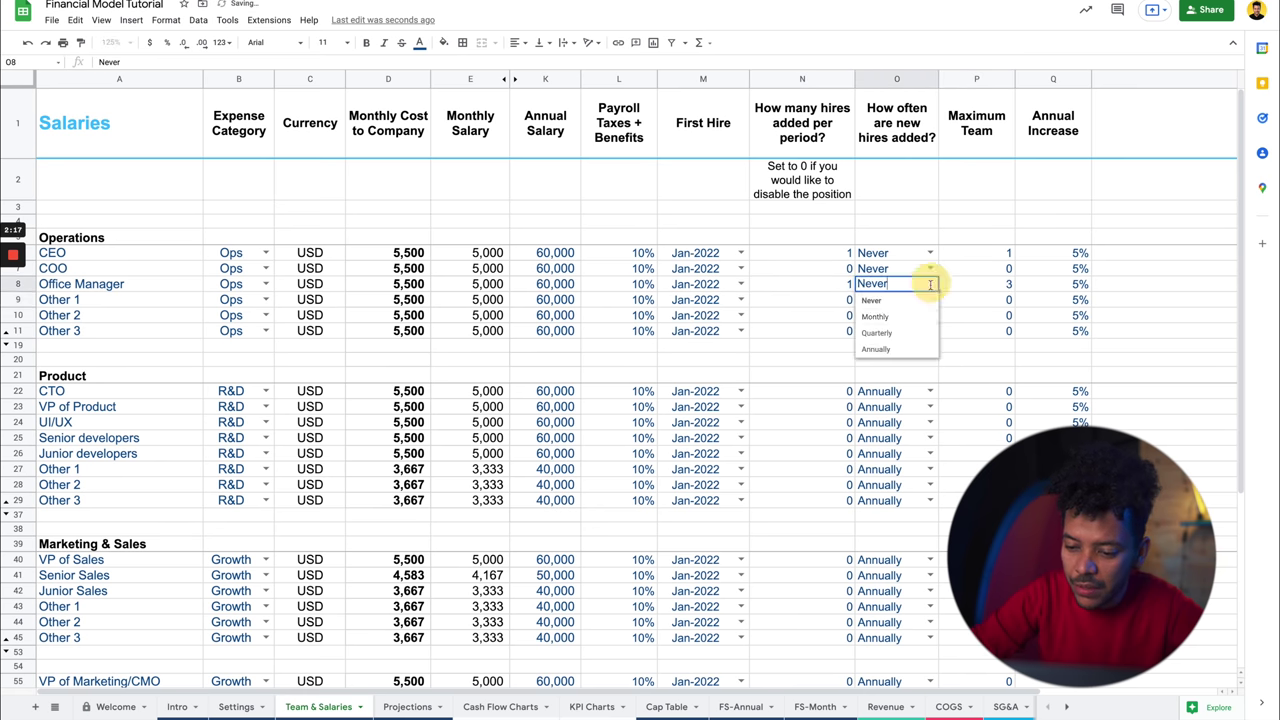
click(893, 352)
click(837, 284)
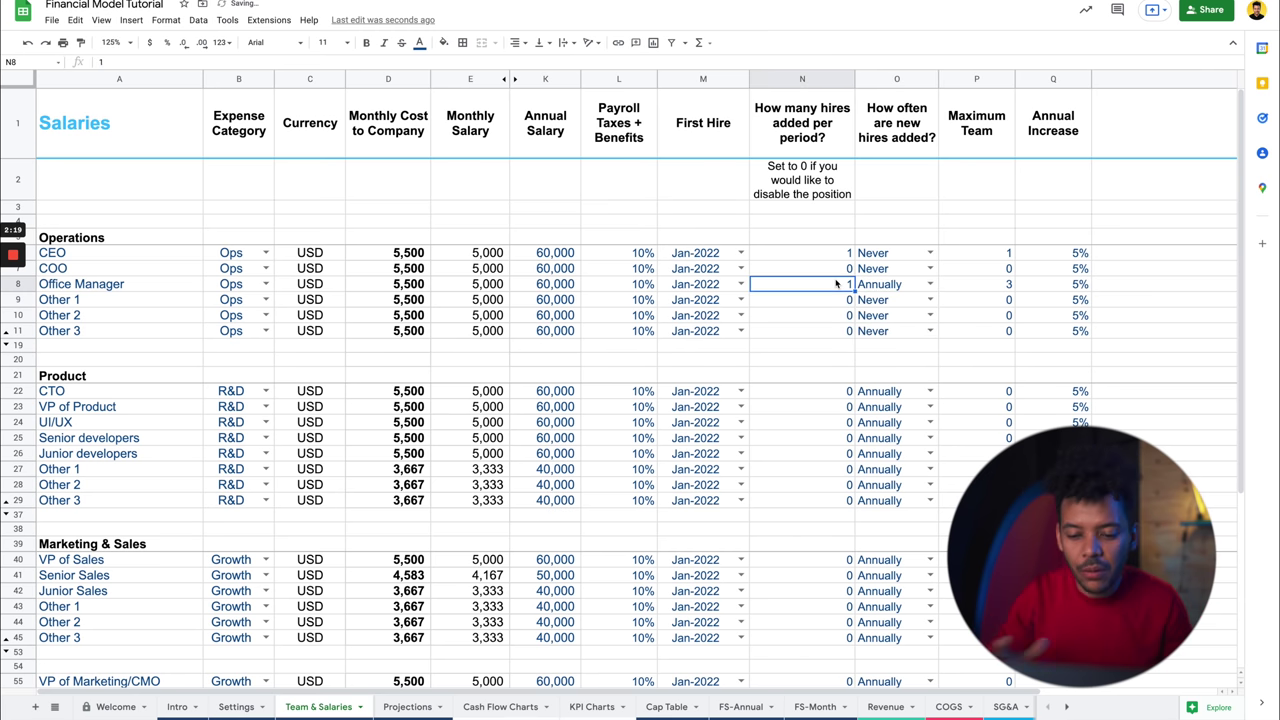
click(741, 285)
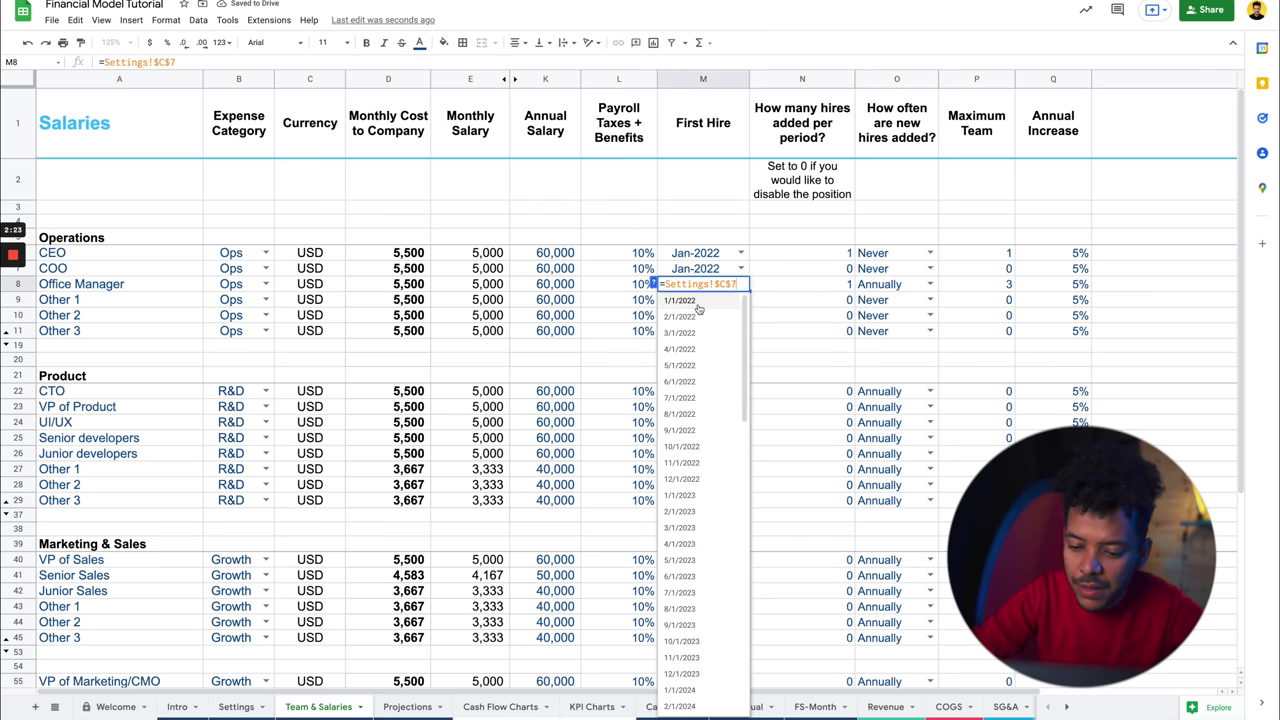
click(688, 382)
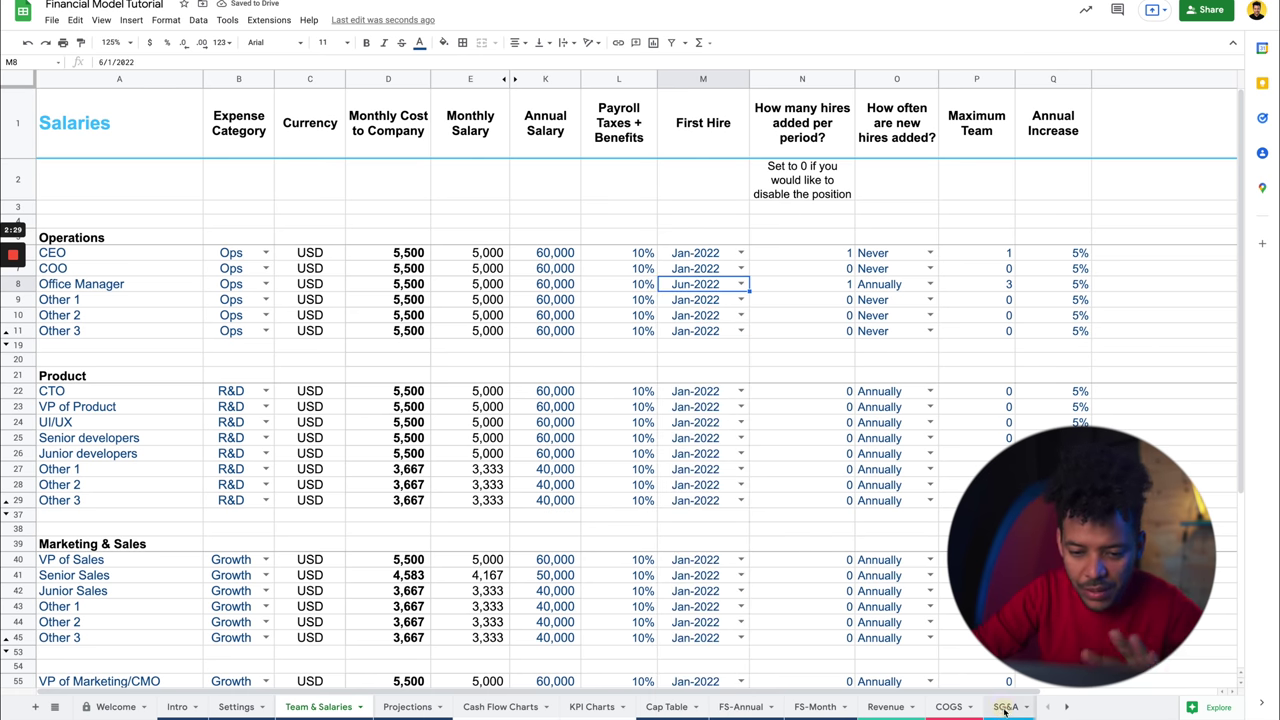
Examine the monthly payroll costs and the Operations headcount projections on the SG&A sheet.
click(1005, 707)
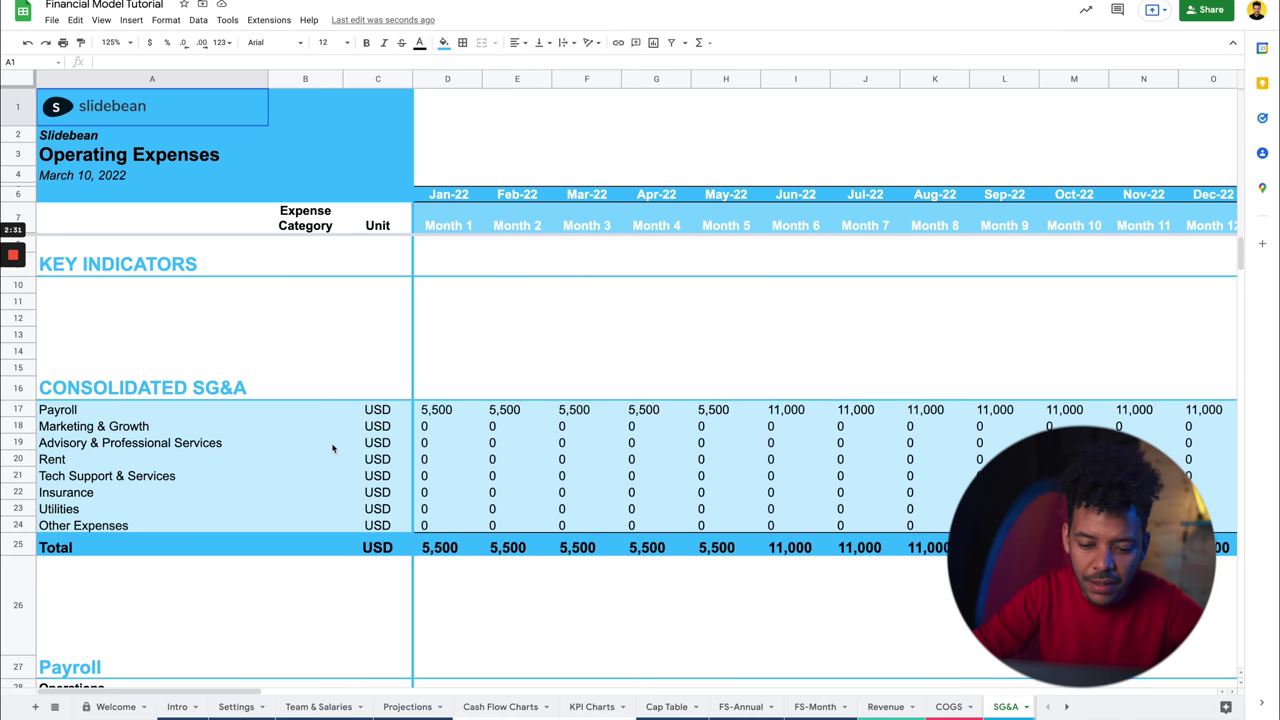
scroll(333, 449, down, 5)
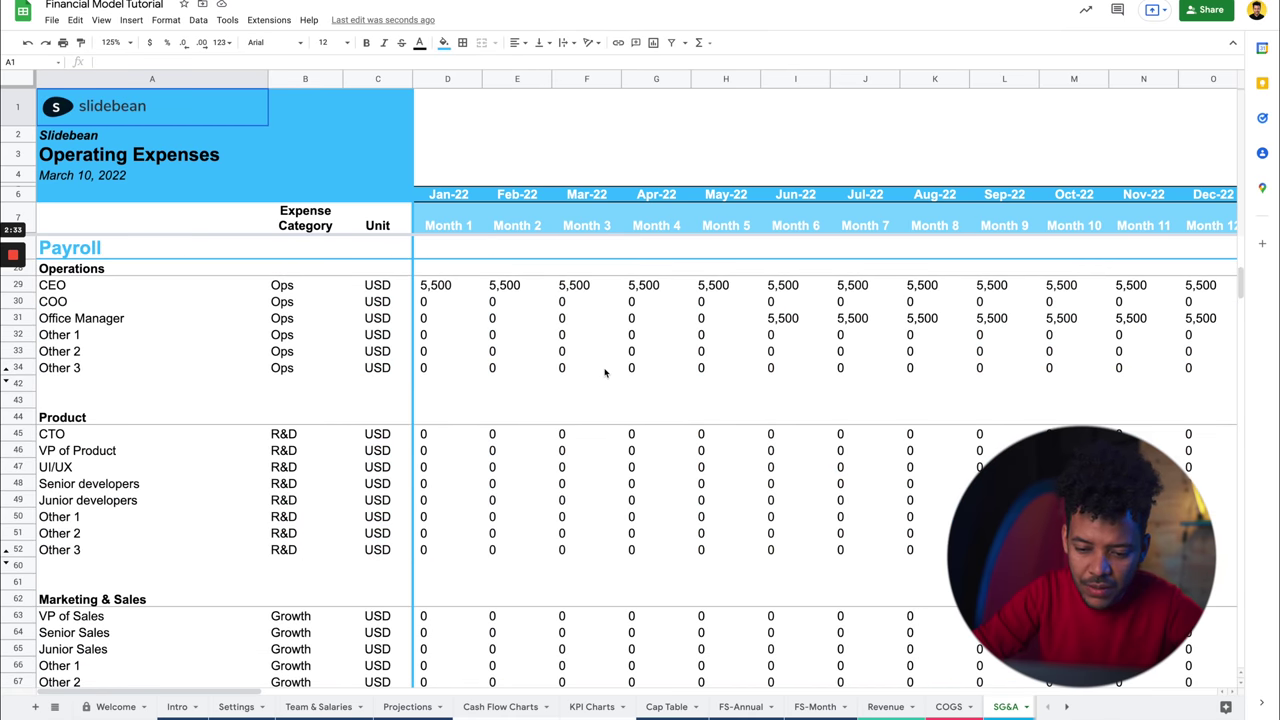
scroll(580, 385, down, 10)
scroll(649, 433, right, 12)
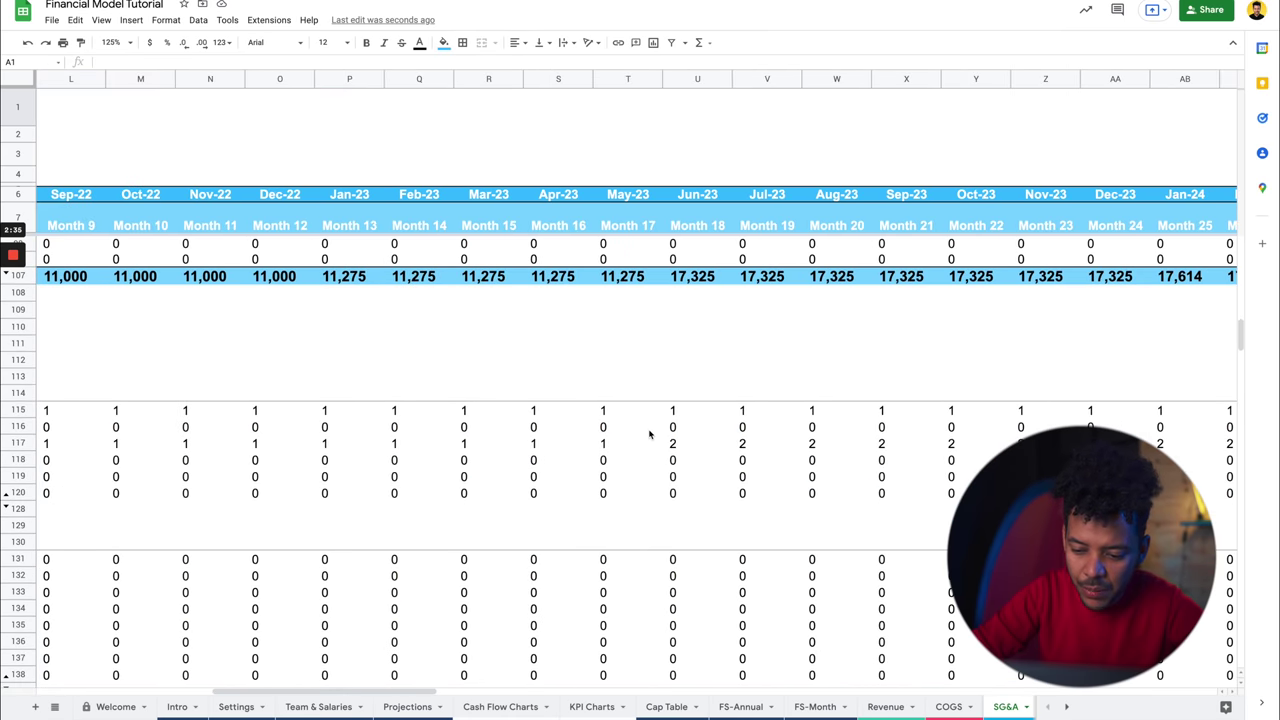
click(676, 443)
scroll(247, 457, left, 3)
scroll(247, 457, left, 6)
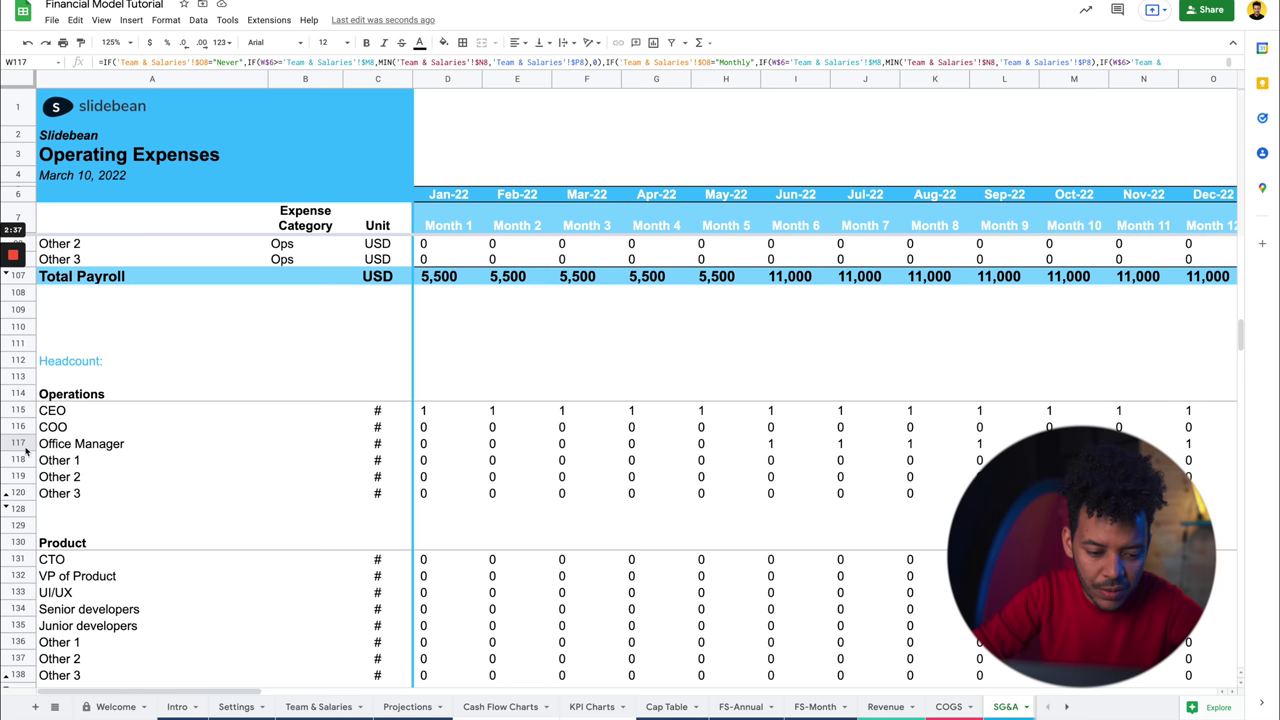
Highlight the Office Manager row in the SG&A headcount section and follow its values across the projected months.
click(20, 443)
scroll(521, 459, right, 10)
scroll(521, 459, right, 20)
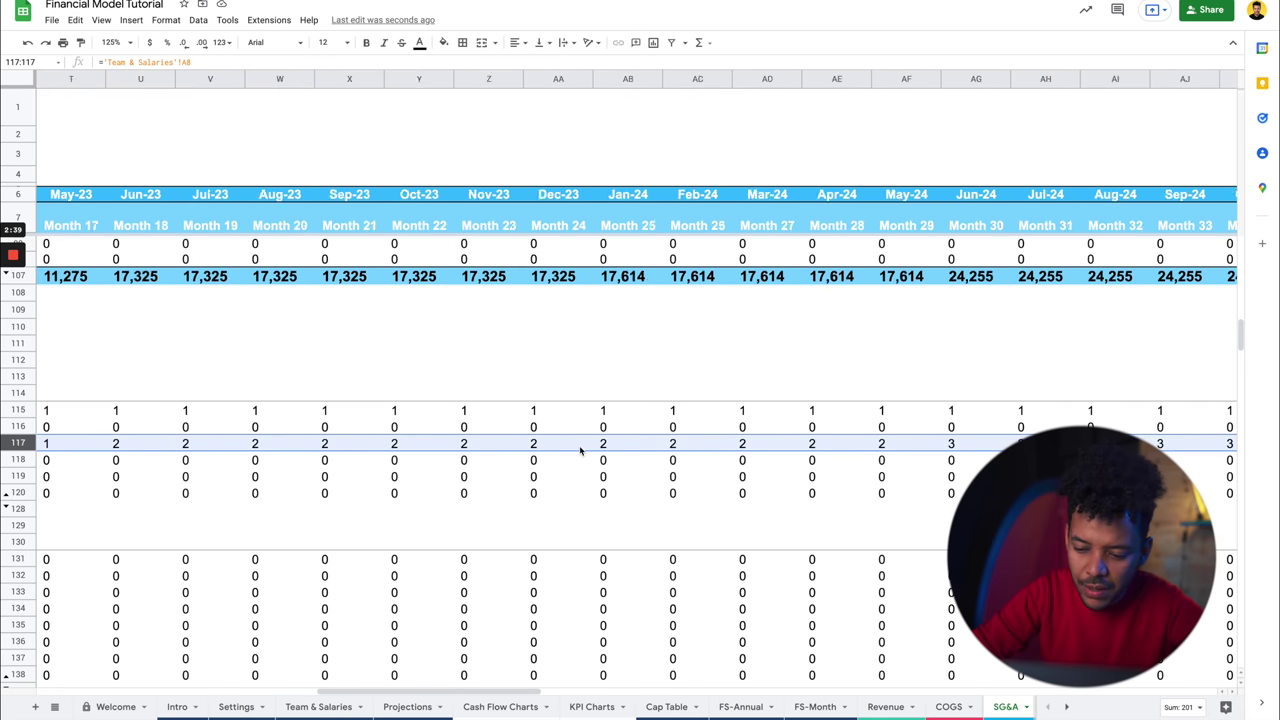
scroll(655, 460, right, 4)
scroll(655, 460, left, 20)
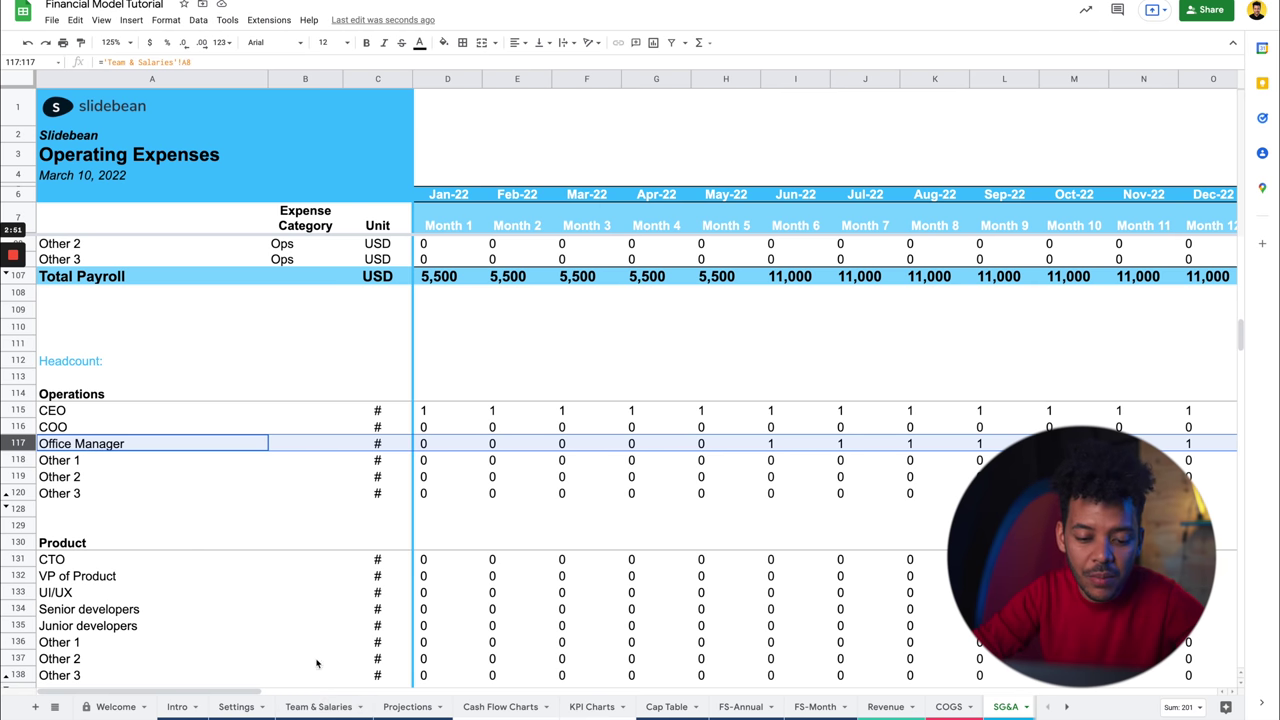
scroll(336, 633, down, 1)
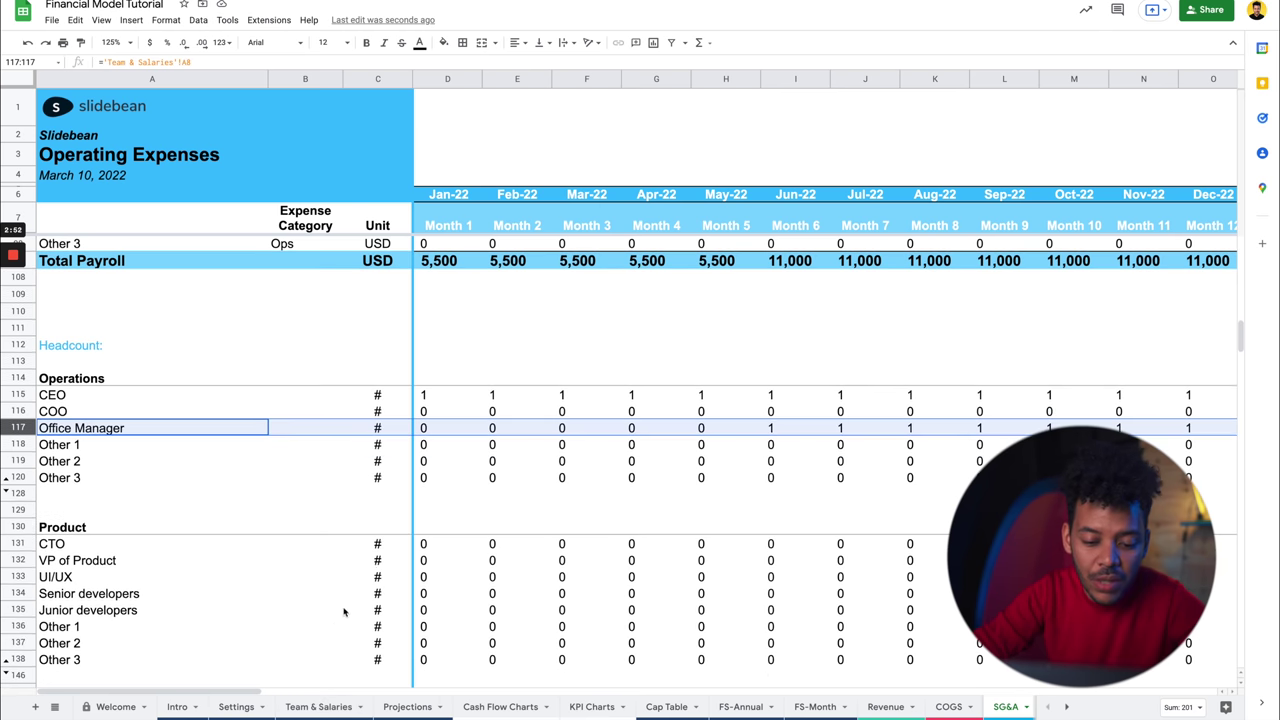
click(272, 415)
click(248, 427)
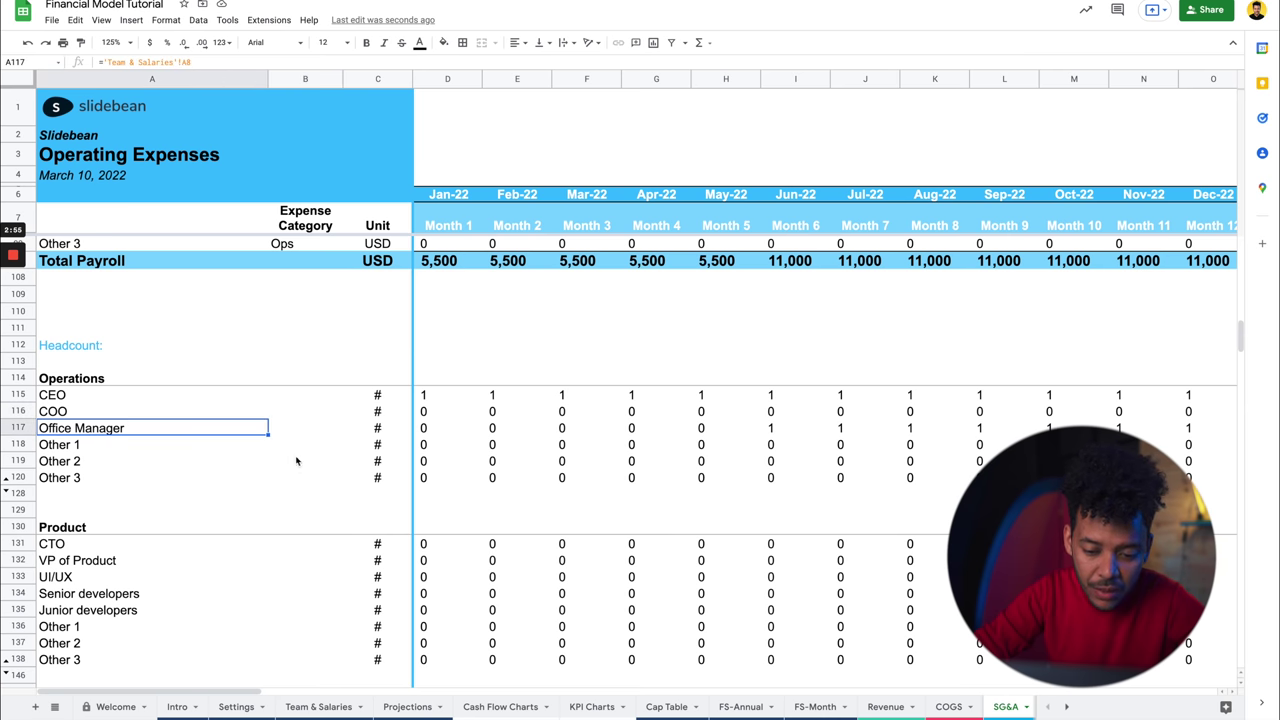
Override the Office Manager's May-22 headcount on the SG&A sheet with 0.5.
key(Right)
key(Right)
key(Right)
key(Right)
key(Right)
key(Right)
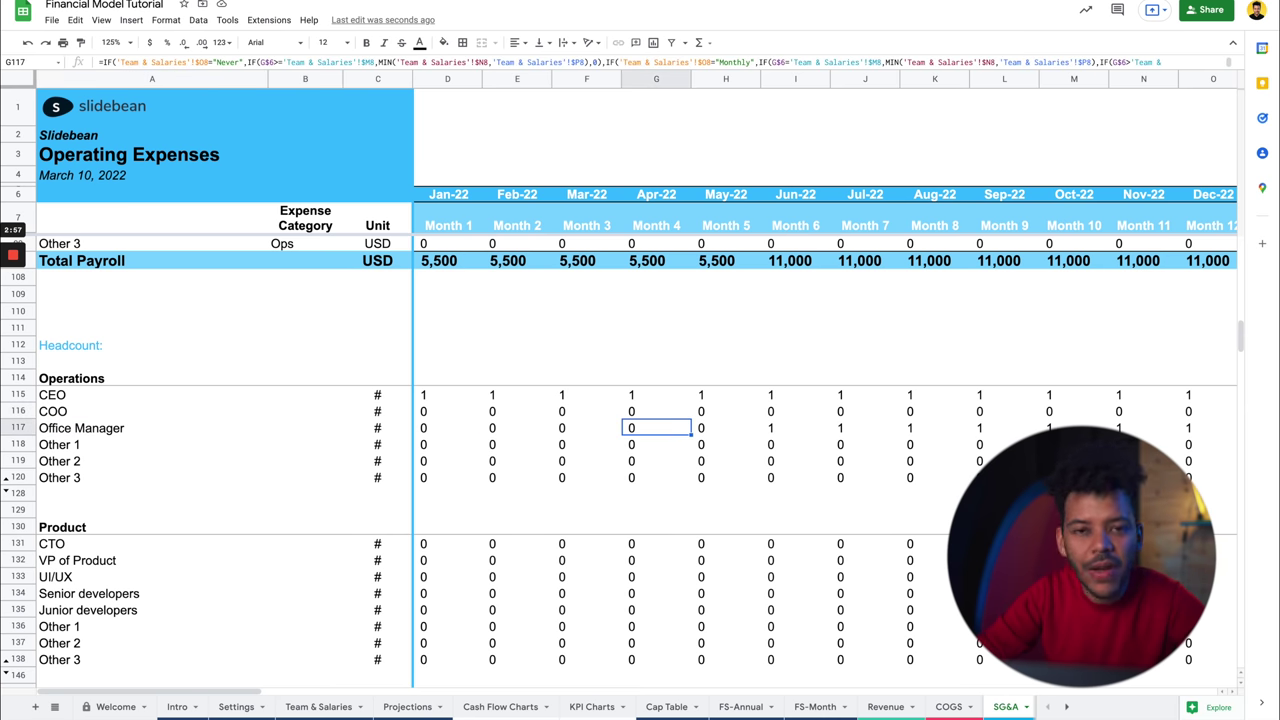
key(Right)
key(Right)
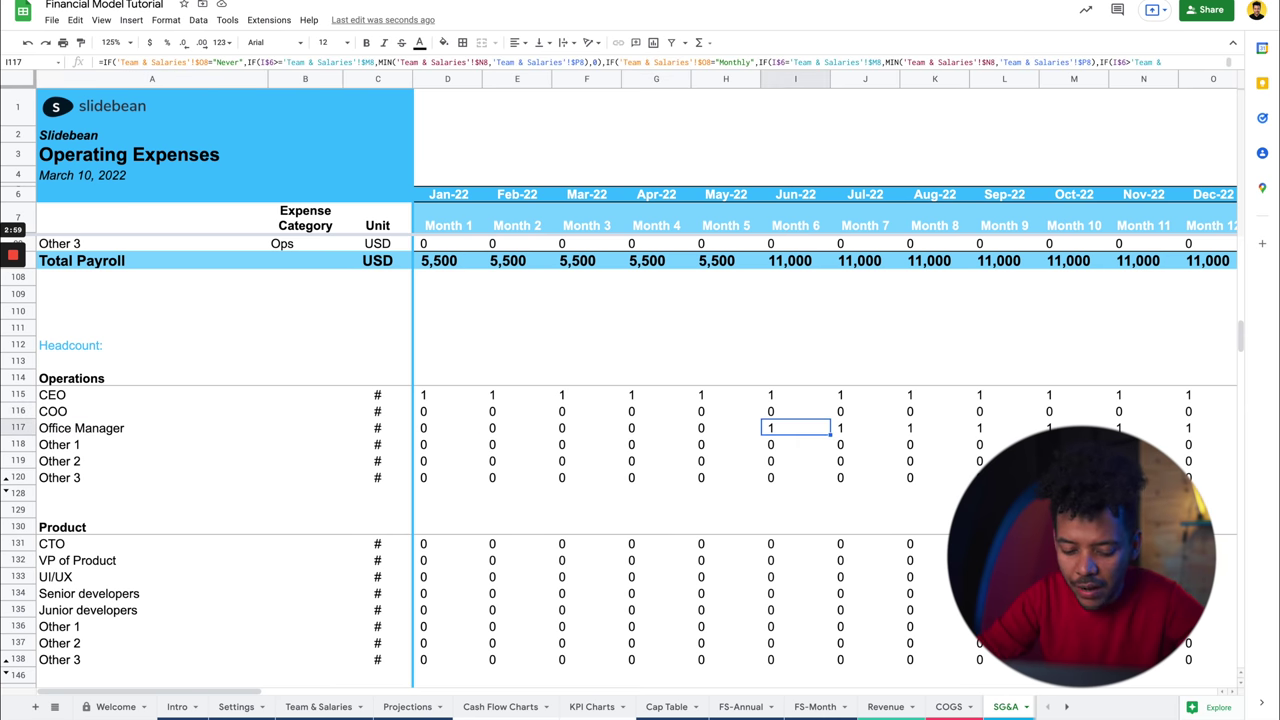
key(Left)
text(0.5)
key(Return)
key(Up)
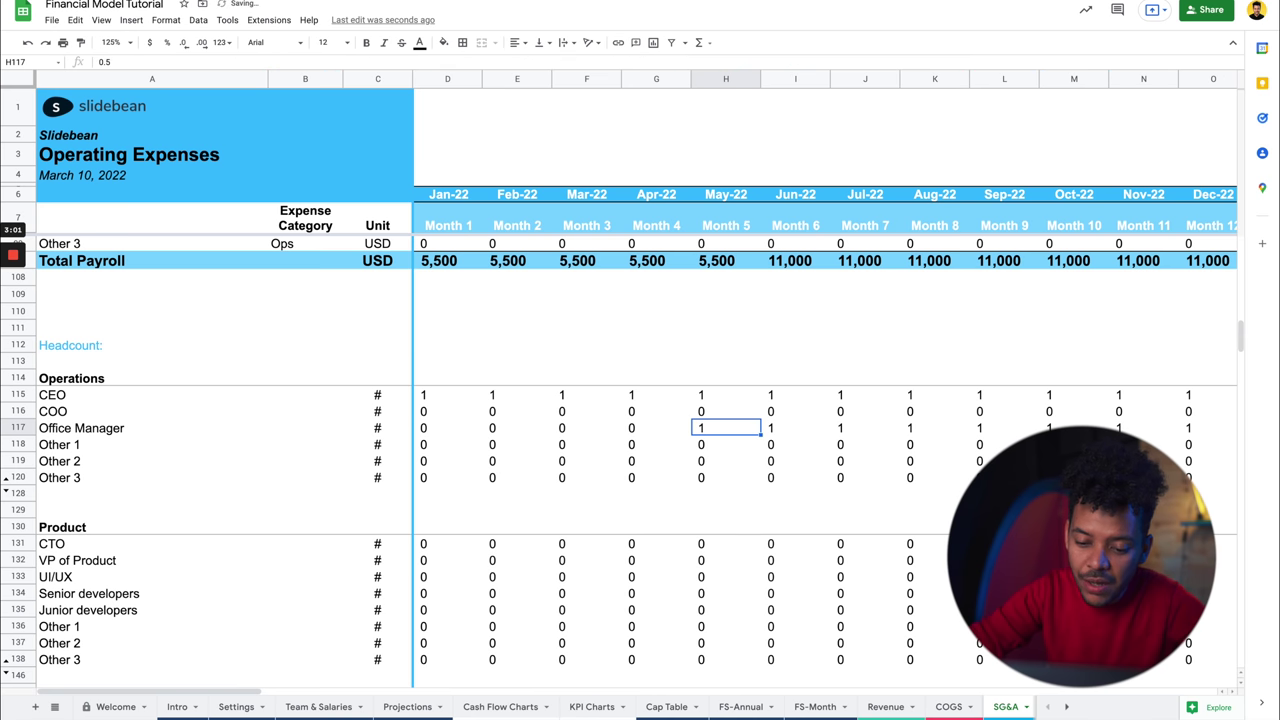
Format the Office Manager's May-22 headcount with one decimal place and blue text.
click(205, 42)
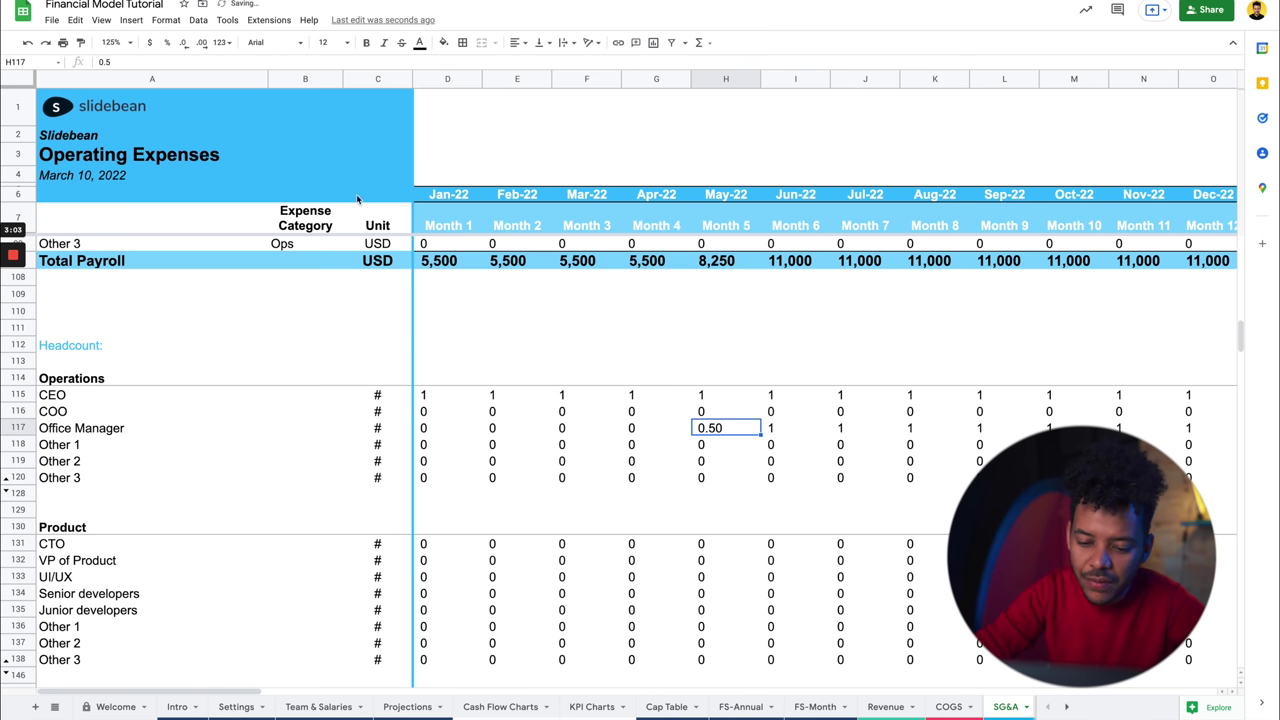
click(184, 46)
click(420, 42)
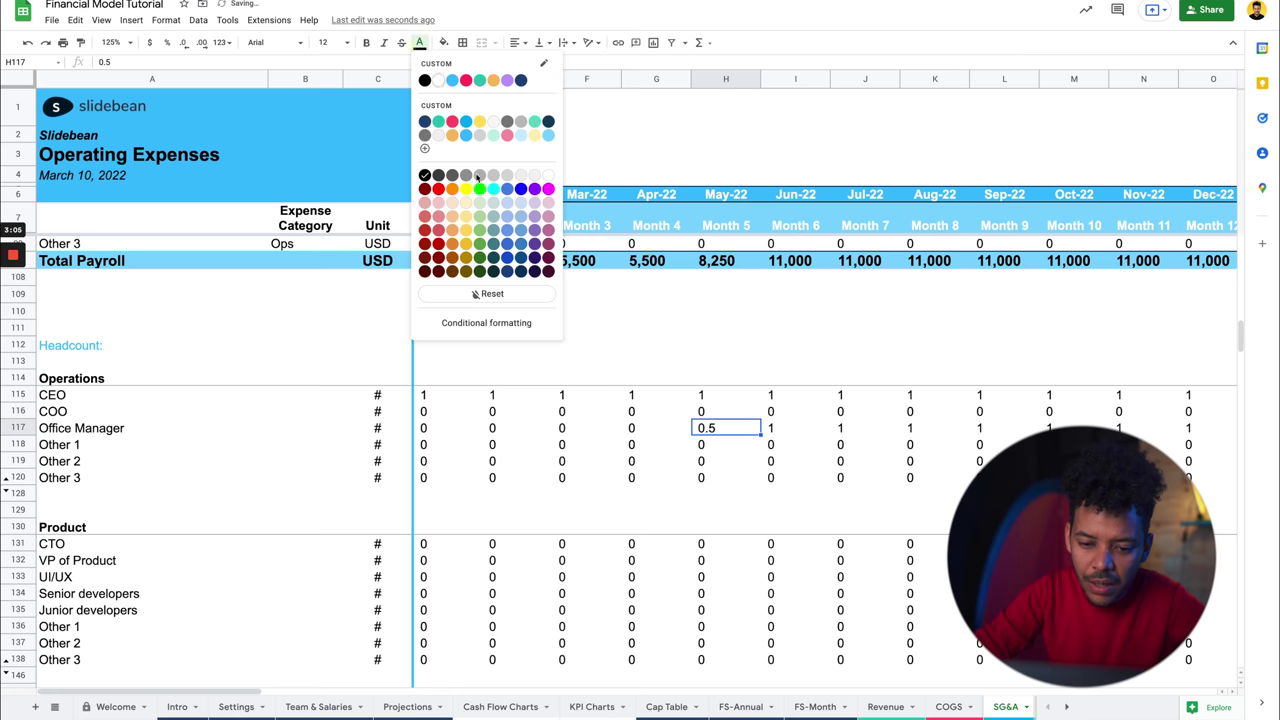
click(521, 247)
Check the monthly payroll costs on the SG&A sheet and review the color coding guide on the Intro sheet.
scroll(830, 388, up, 10)
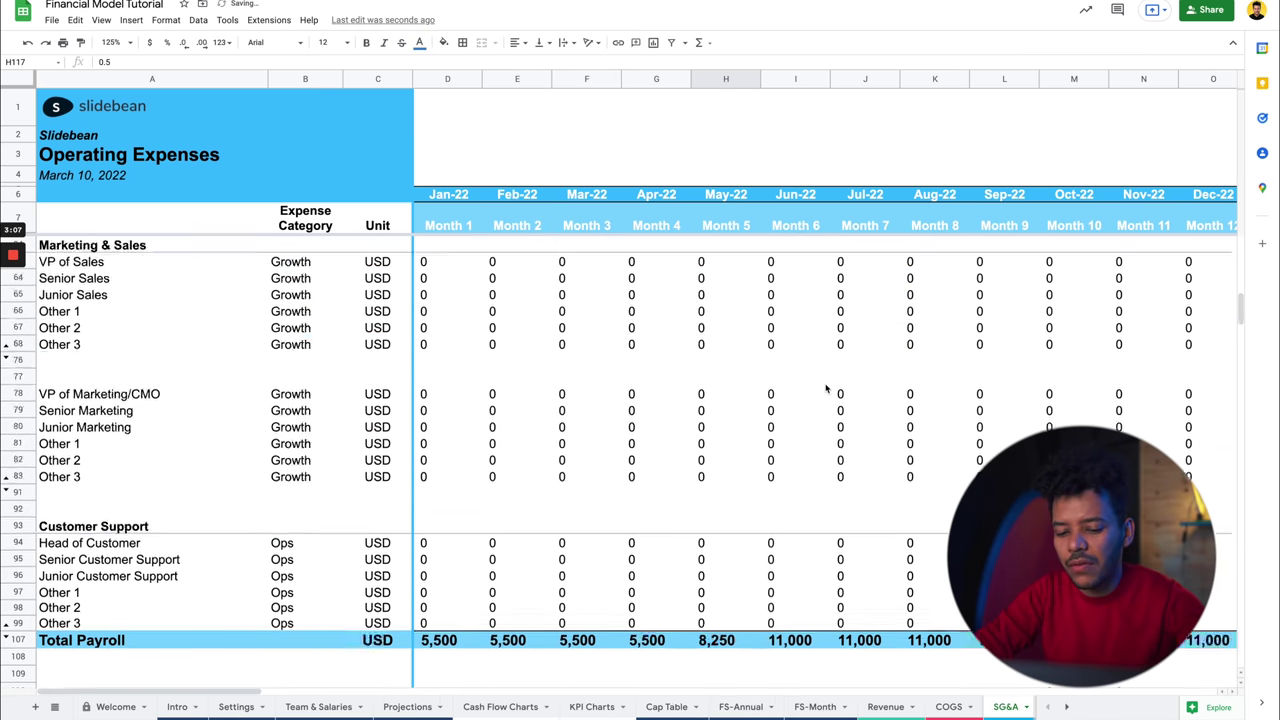
scroll(835, 394, down, 10)
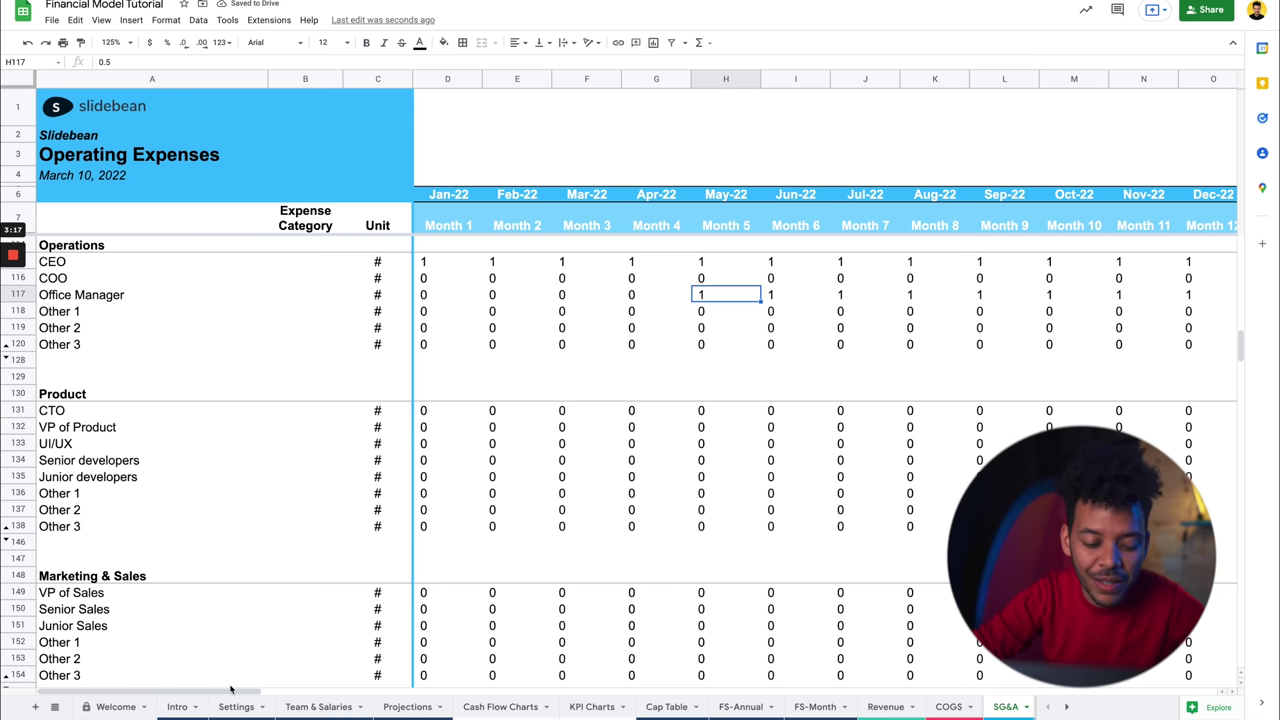
click(198, 707)
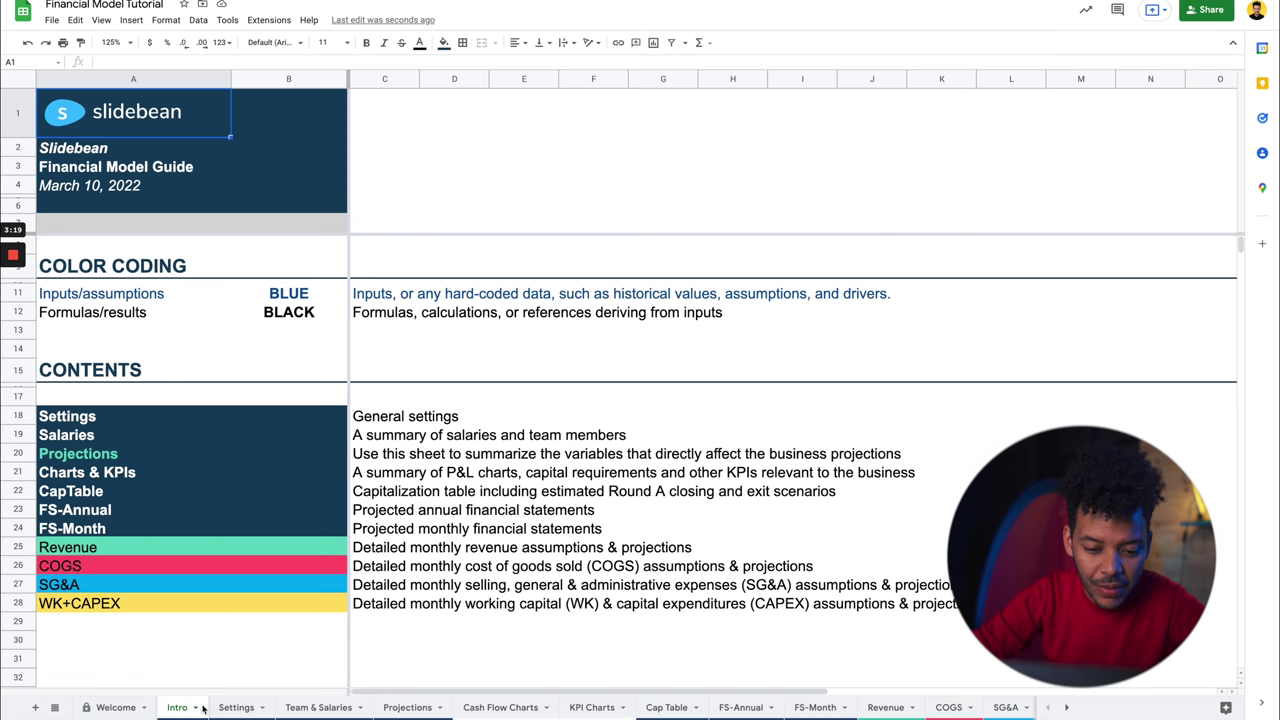
click(138, 296)
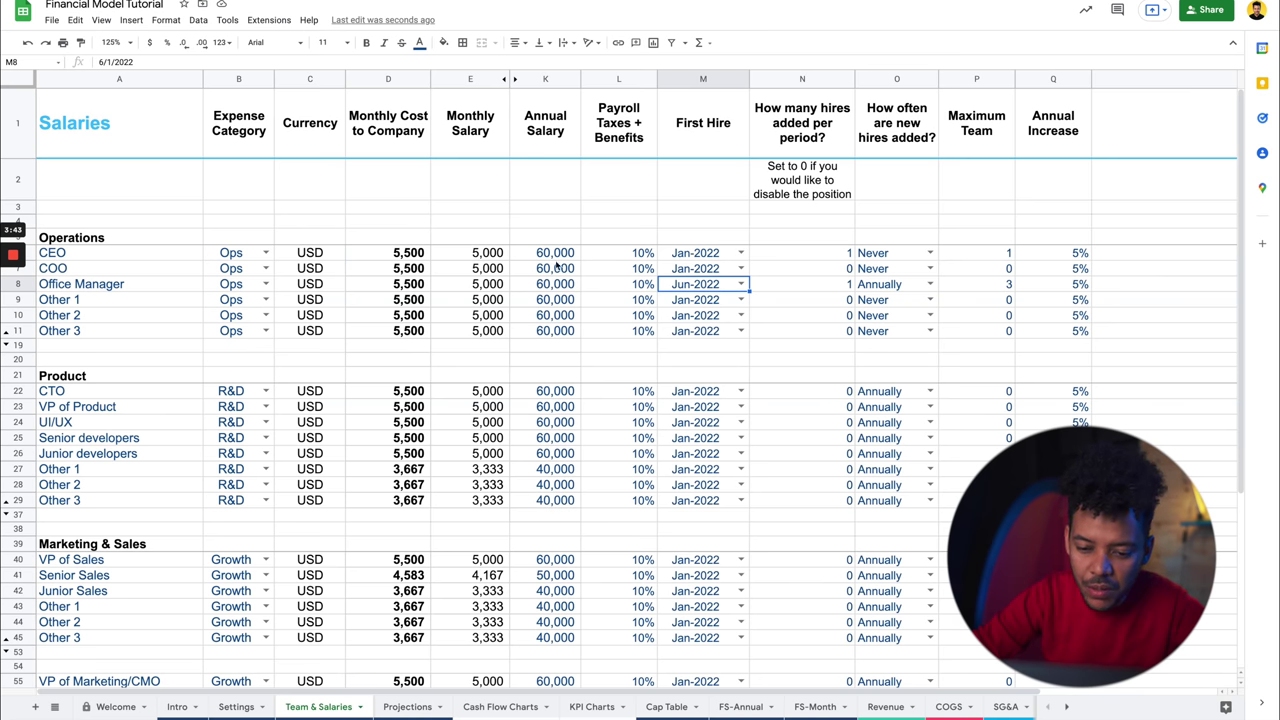
On the Team & Salaries sheet, highlight the Operations salary, benefits and first-hire inputs and the monthly cost and salary formula cells.
drag(557, 268, 705, 316)
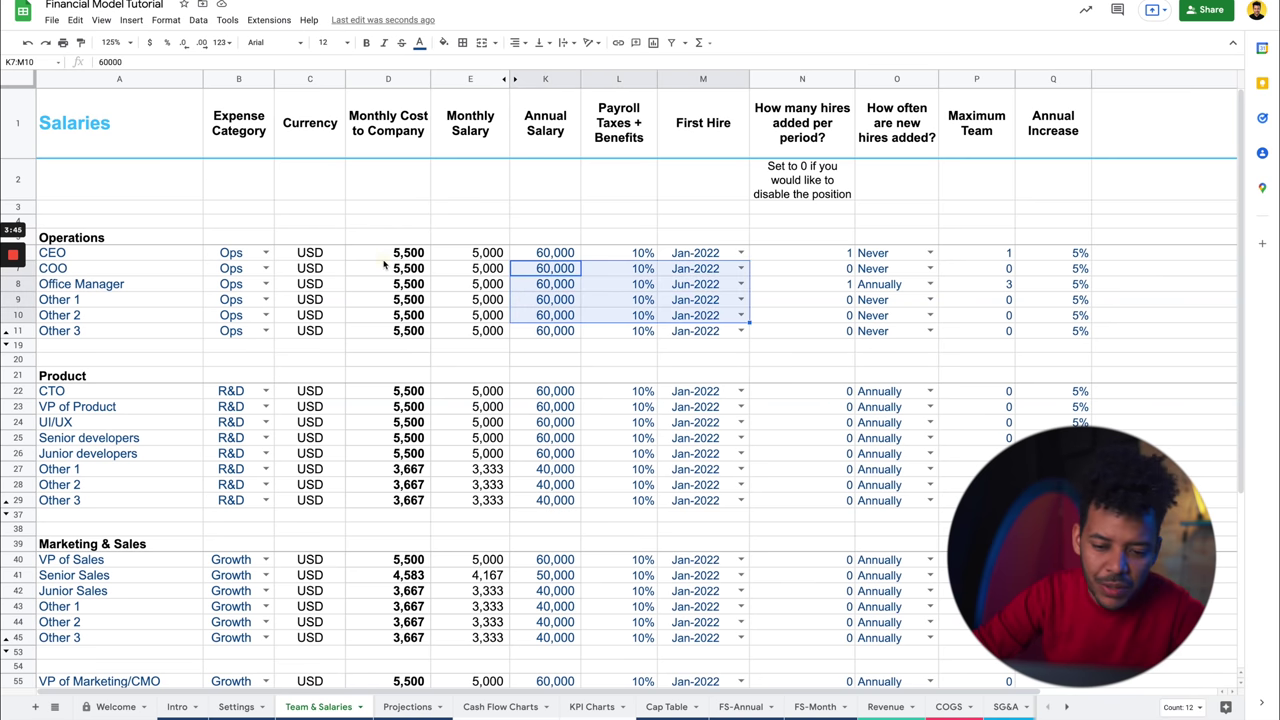
drag(384, 254, 390, 299)
click(463, 270)
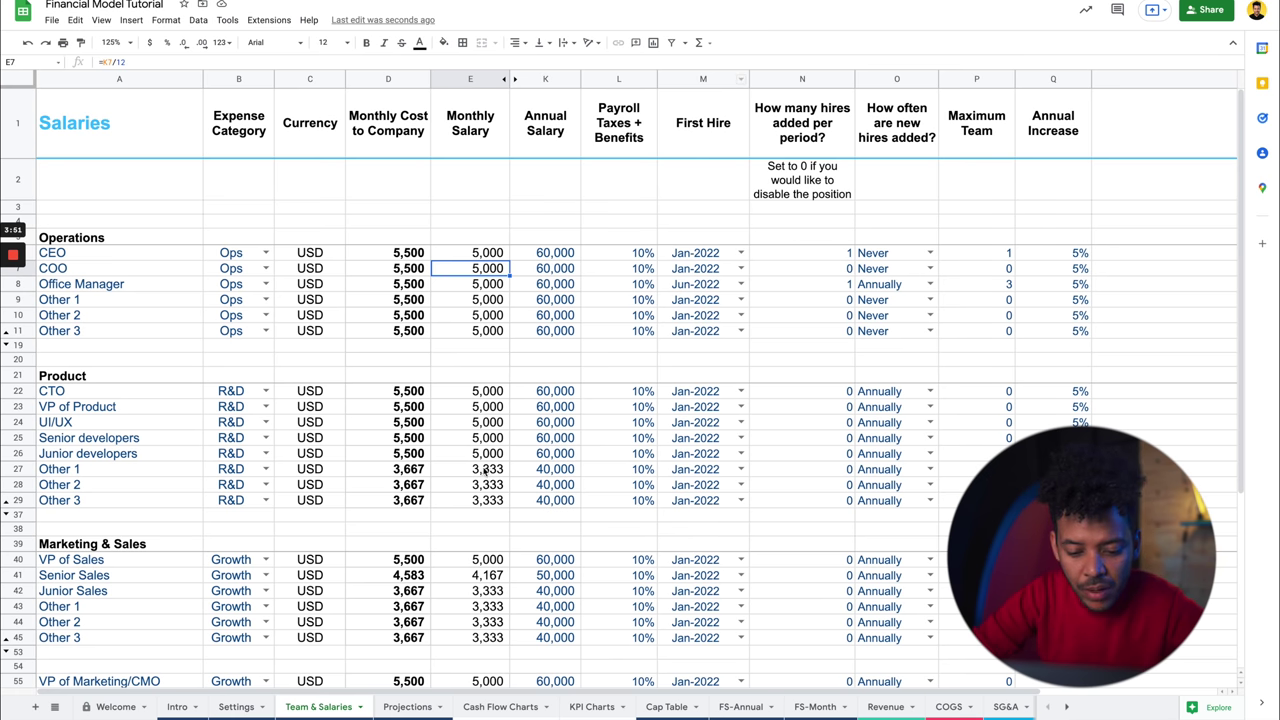
Look through the Projections sheet's funding rounds, its revenue and cost sections, and the capital expenditure settings.
click(407, 706)
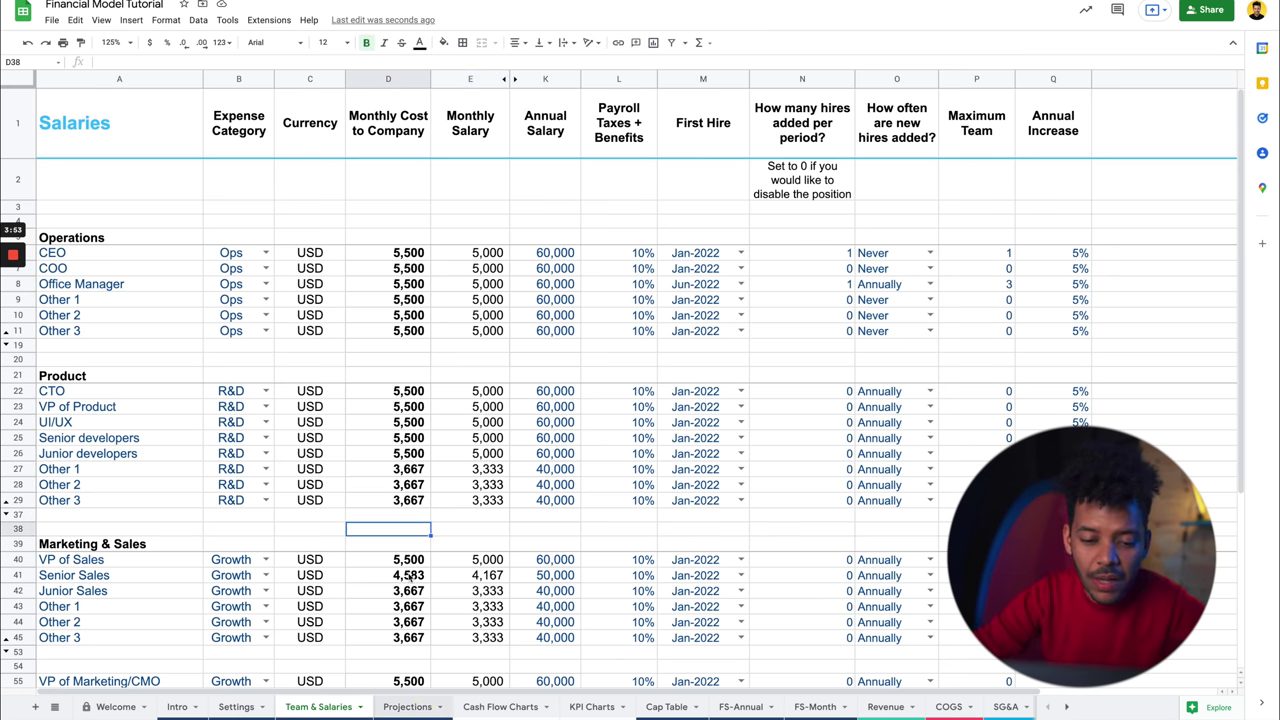
scroll(464, 306, down, 10)
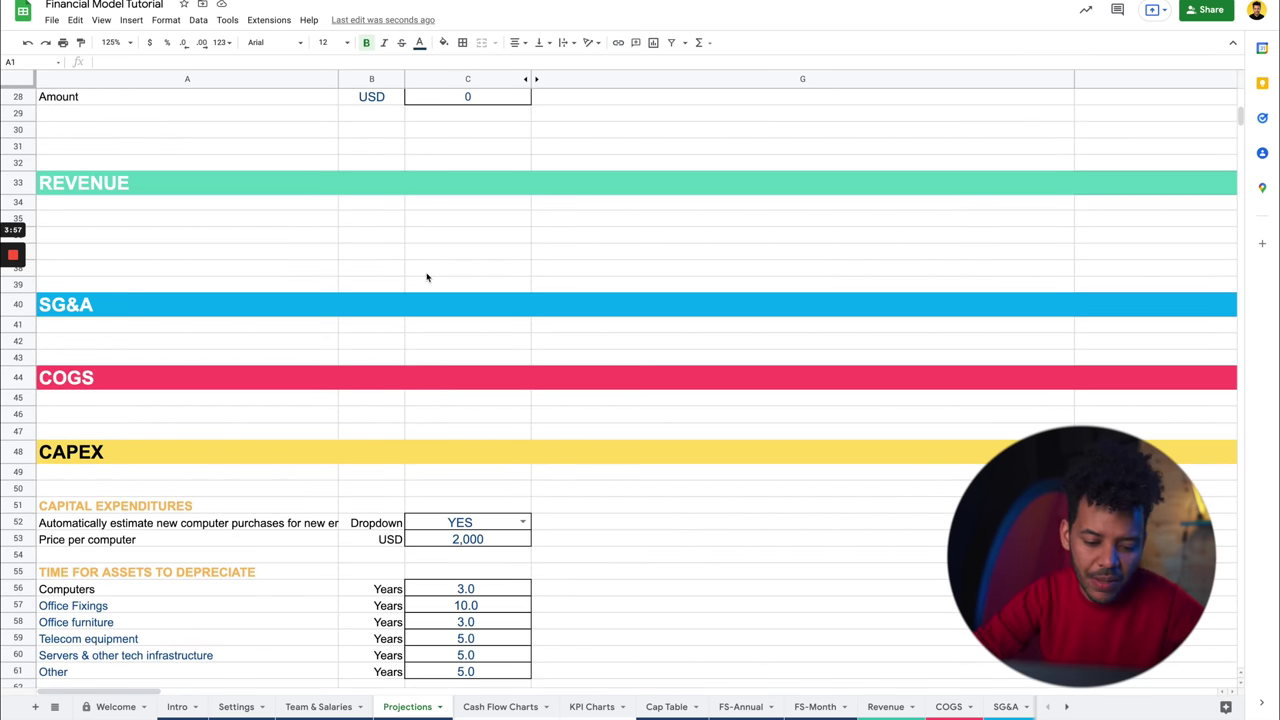
scroll(426, 277, up, 8)
scroll(426, 277, up, 3)
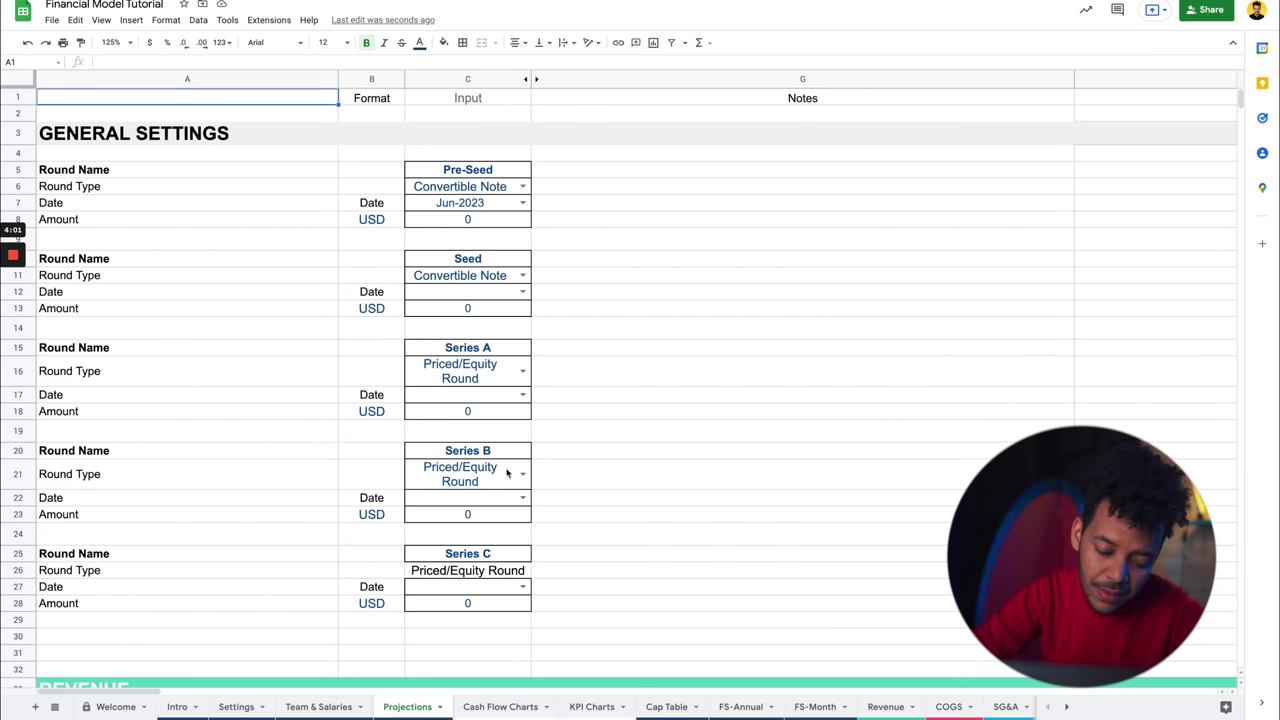
Examine the Capital section on the Cash Flow Charts sheet and inspect the formula for the capital required in months 1-18.
click(500, 706)
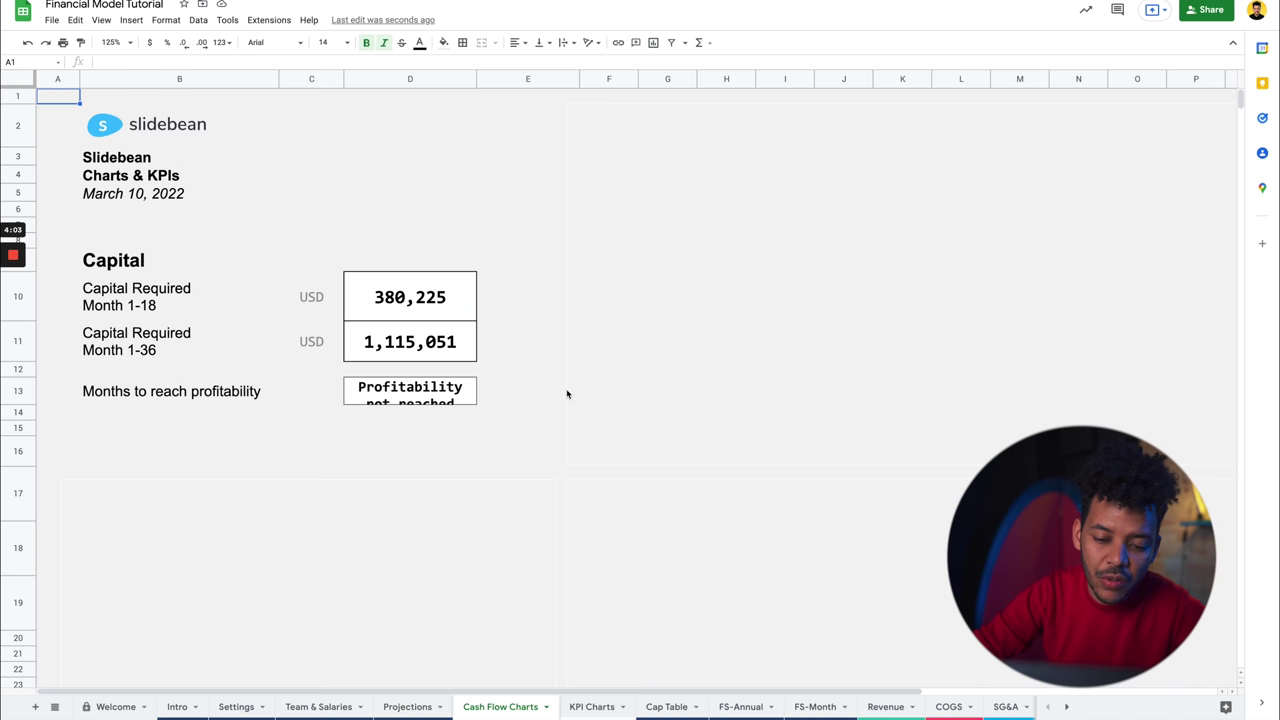
scroll(527, 366, down, 1)
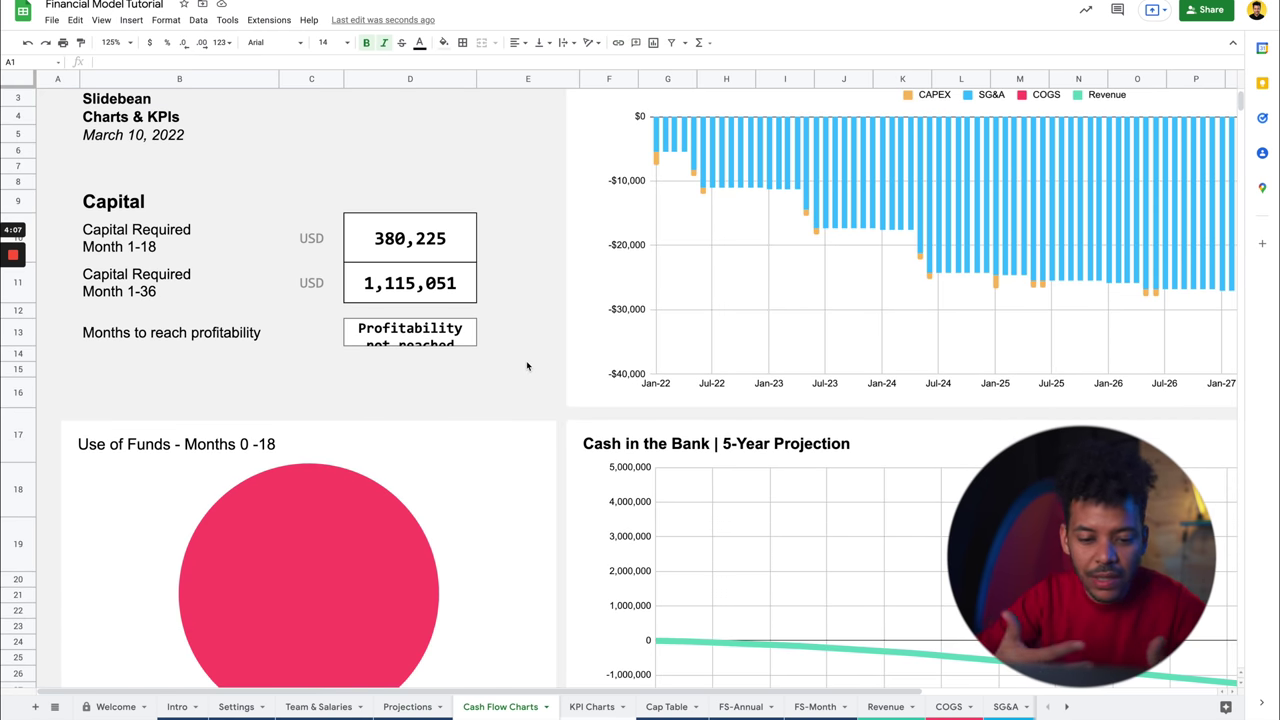
scroll(527, 366, up, 1)
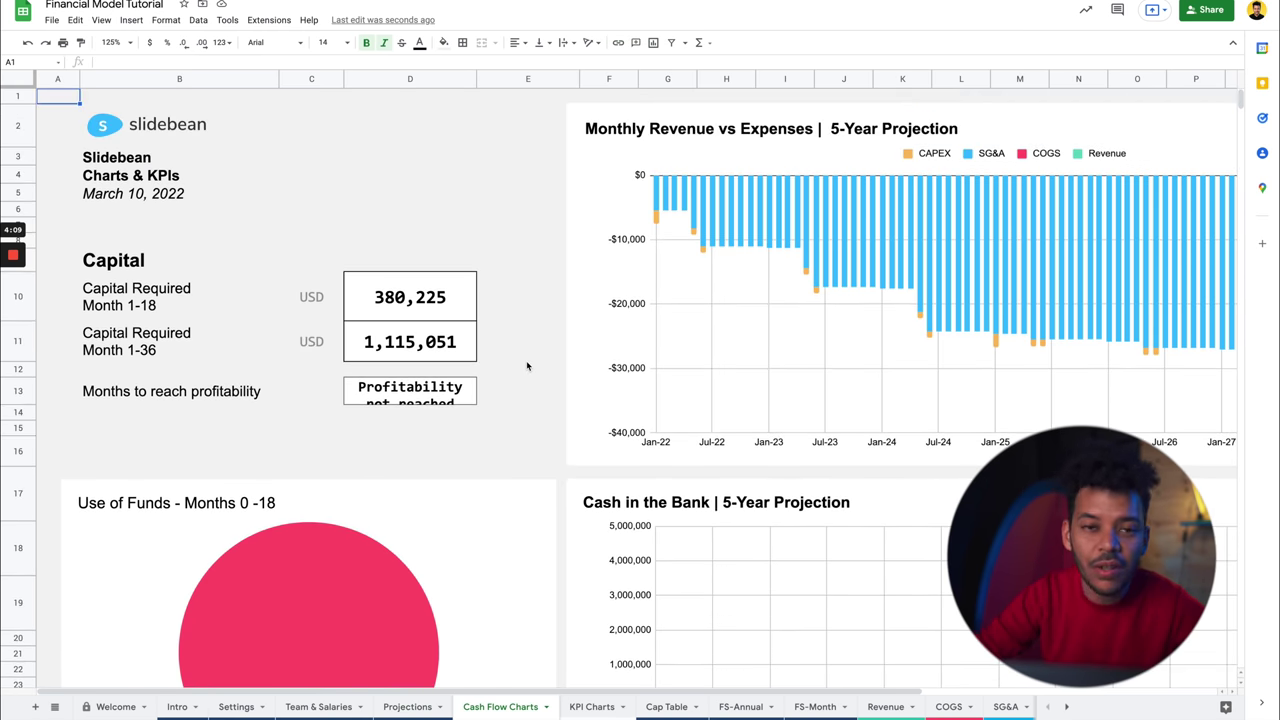
click(212, 310)
click(368, 295)
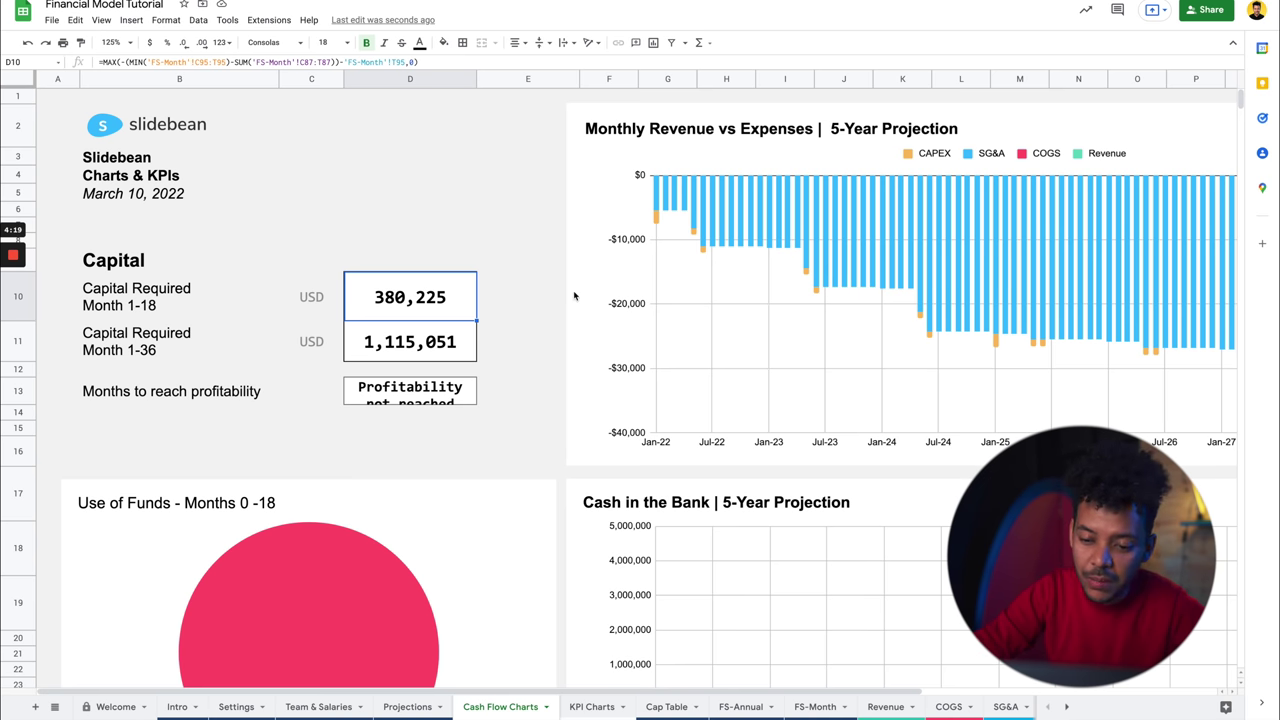
Examine the Monthly Revenue vs Expenses, Cash in the Bank and Use of Funds charts on the Cash Flow Charts sheet.
click(668, 197)
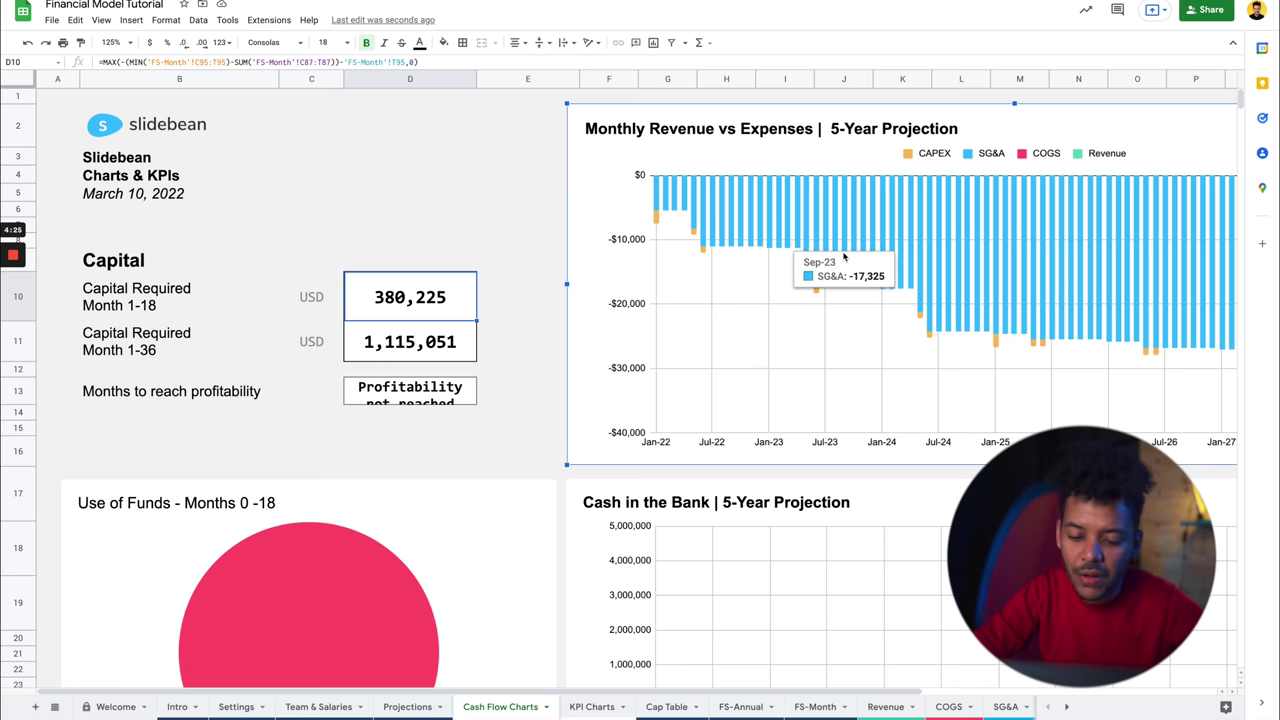
scroll(810, 314, down, 3)
scroll(810, 314, down, 2)
click(659, 432)
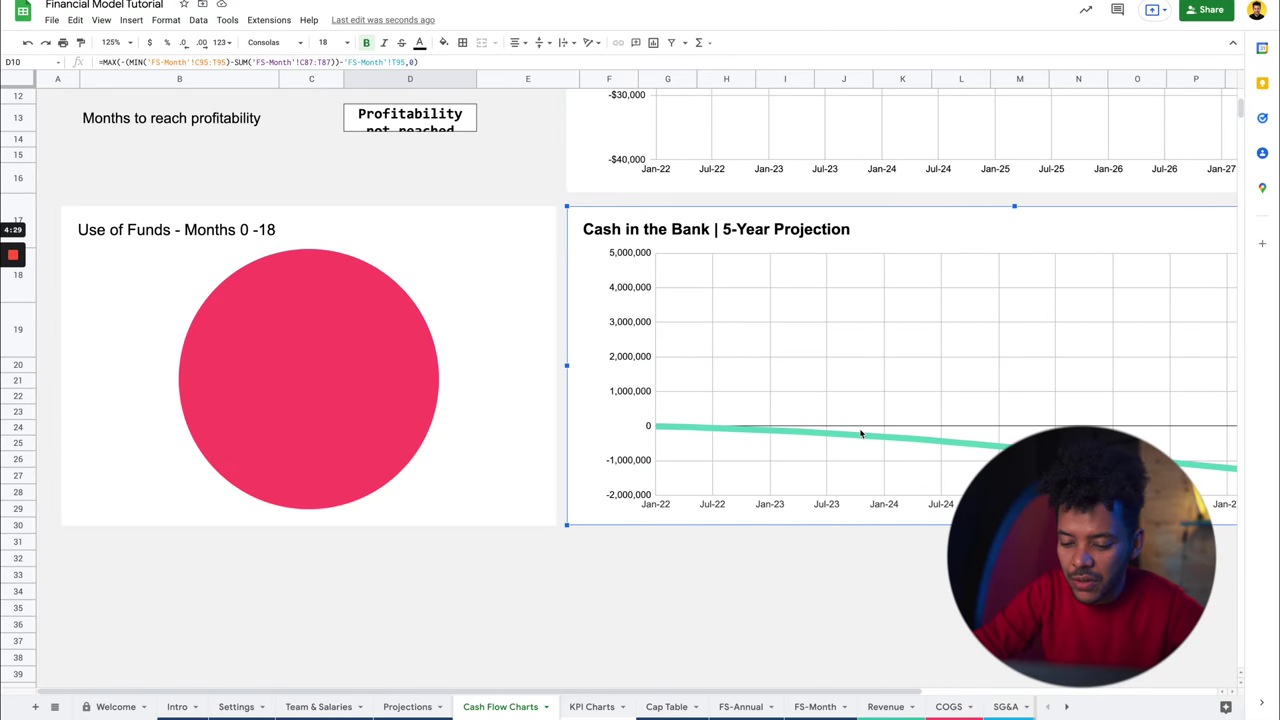
scroll(910, 442, right, 5)
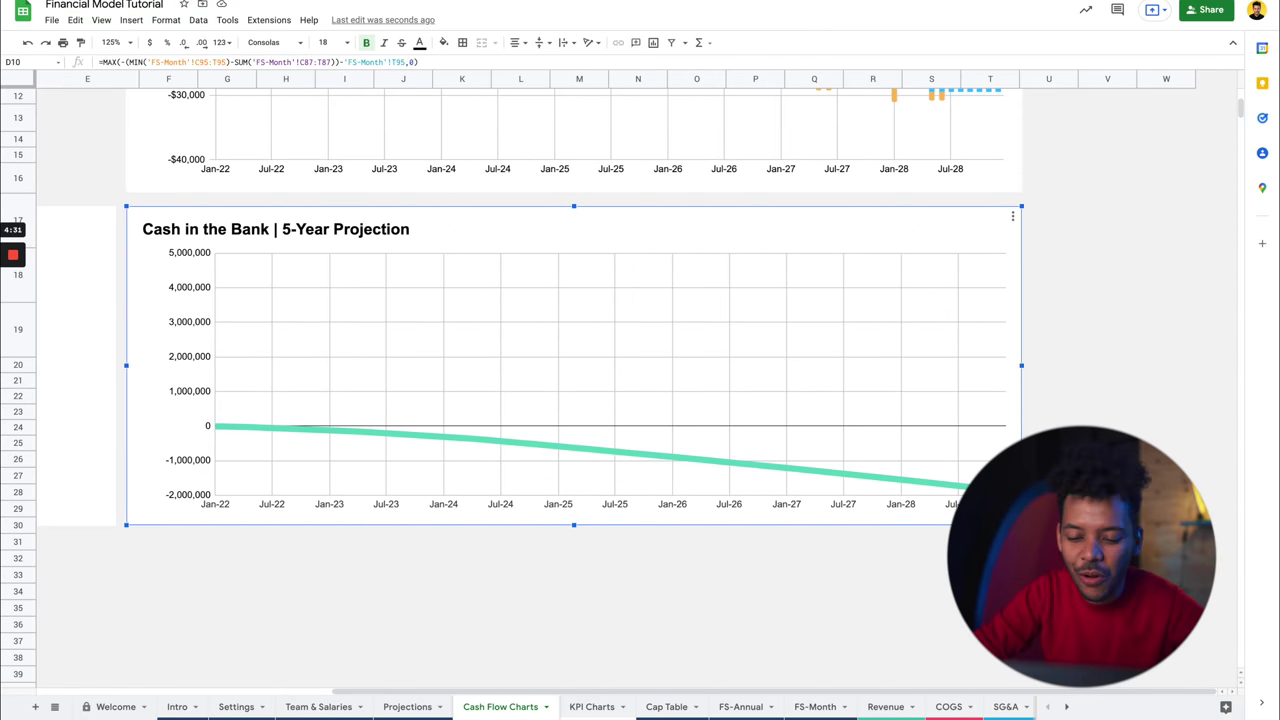
scroll(898, 345, left, 5)
scroll(898, 345, up, 5)
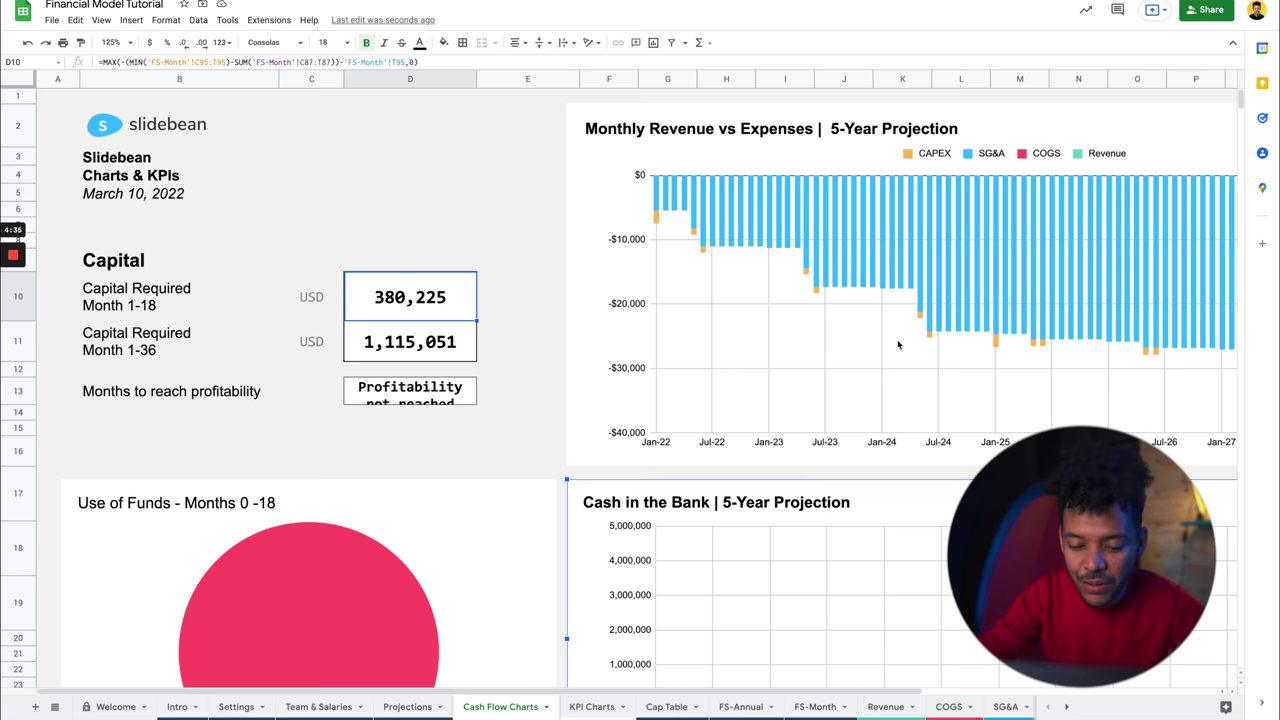
scroll(368, 404, down, 3)
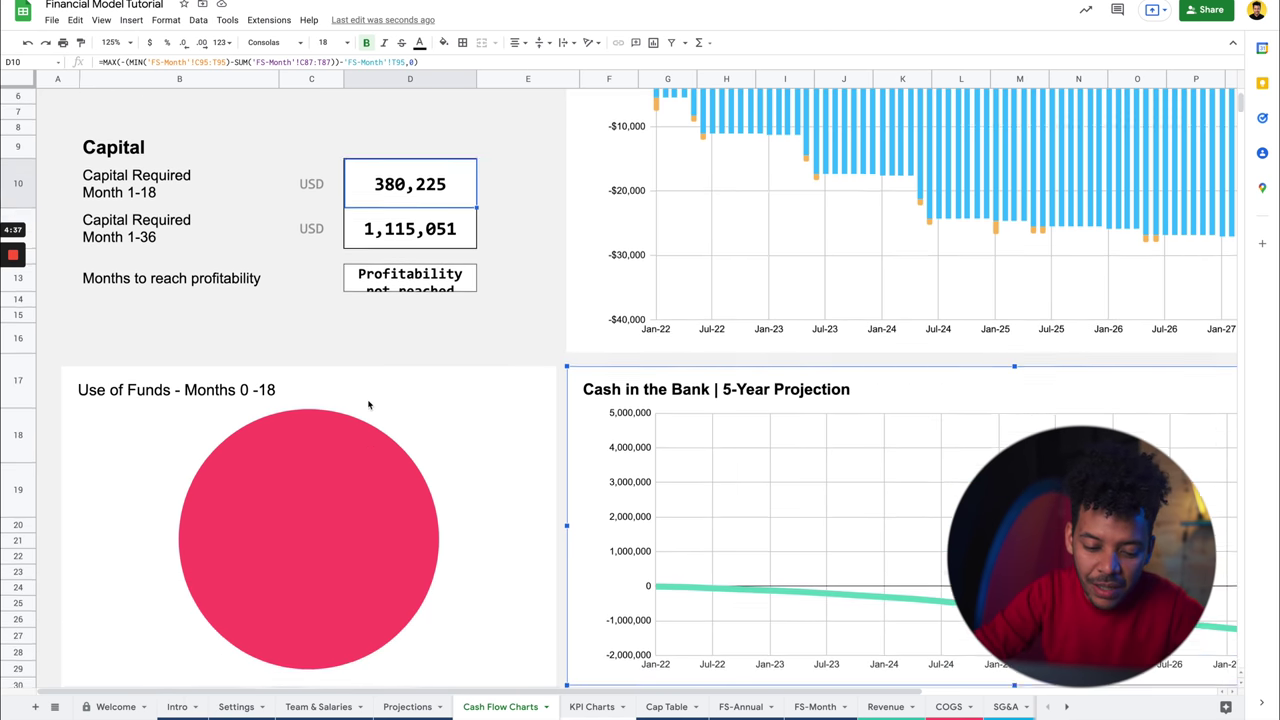
Review the KPI Charts sheet and the round details on the Cap Table sheet.
click(578, 706)
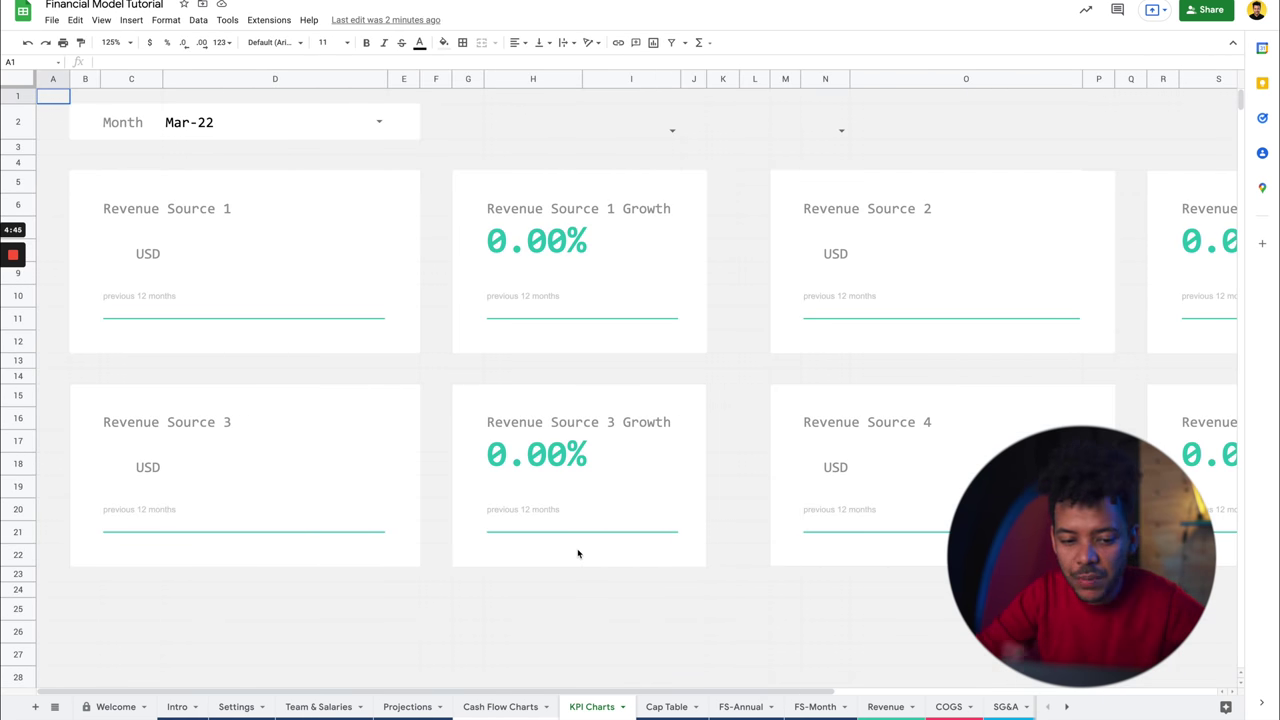
click(666, 707)
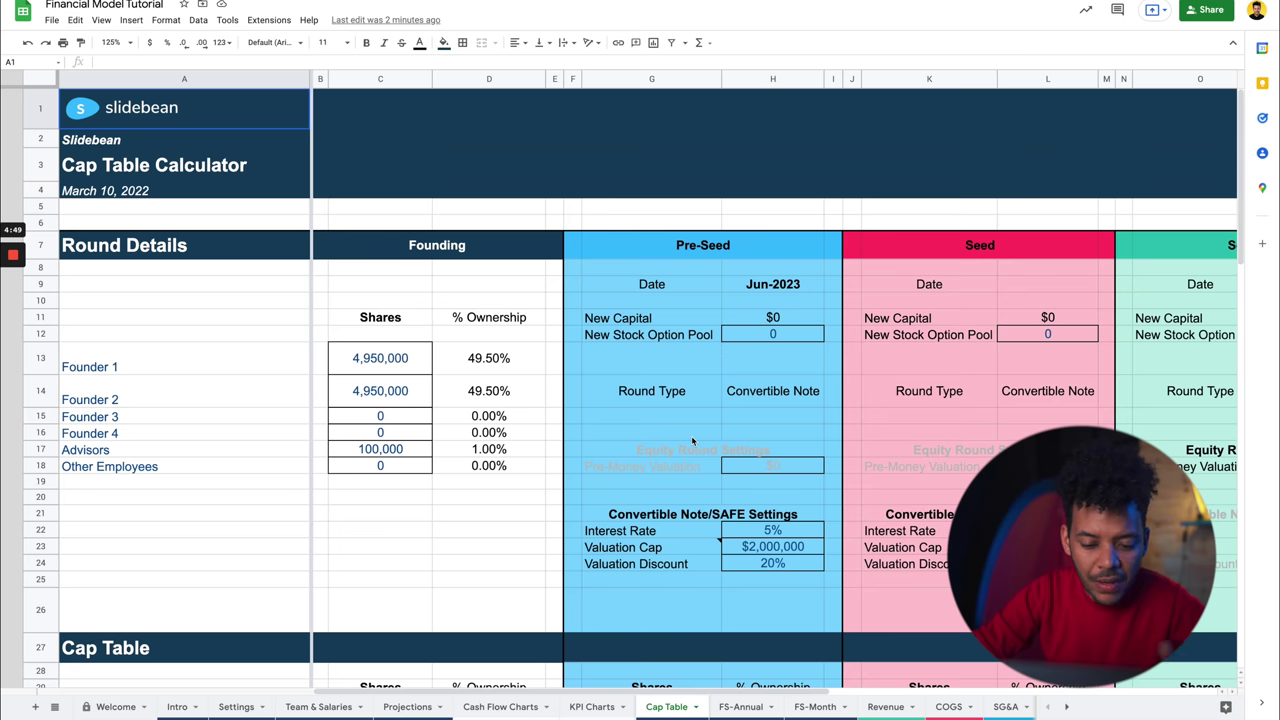
scroll(716, 550, down, 2)
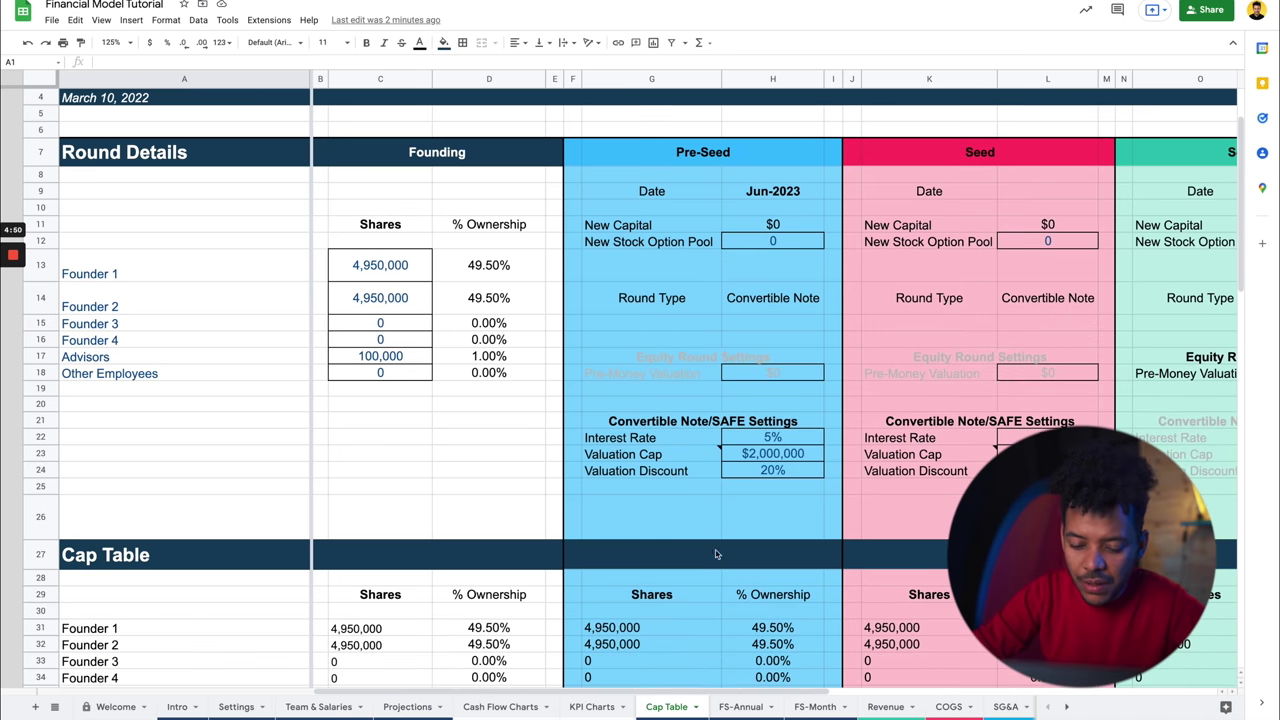
Compare the income statements on the FS-Annual and FS-Month sheets.
click(740, 706)
scroll(732, 438, down, 2)
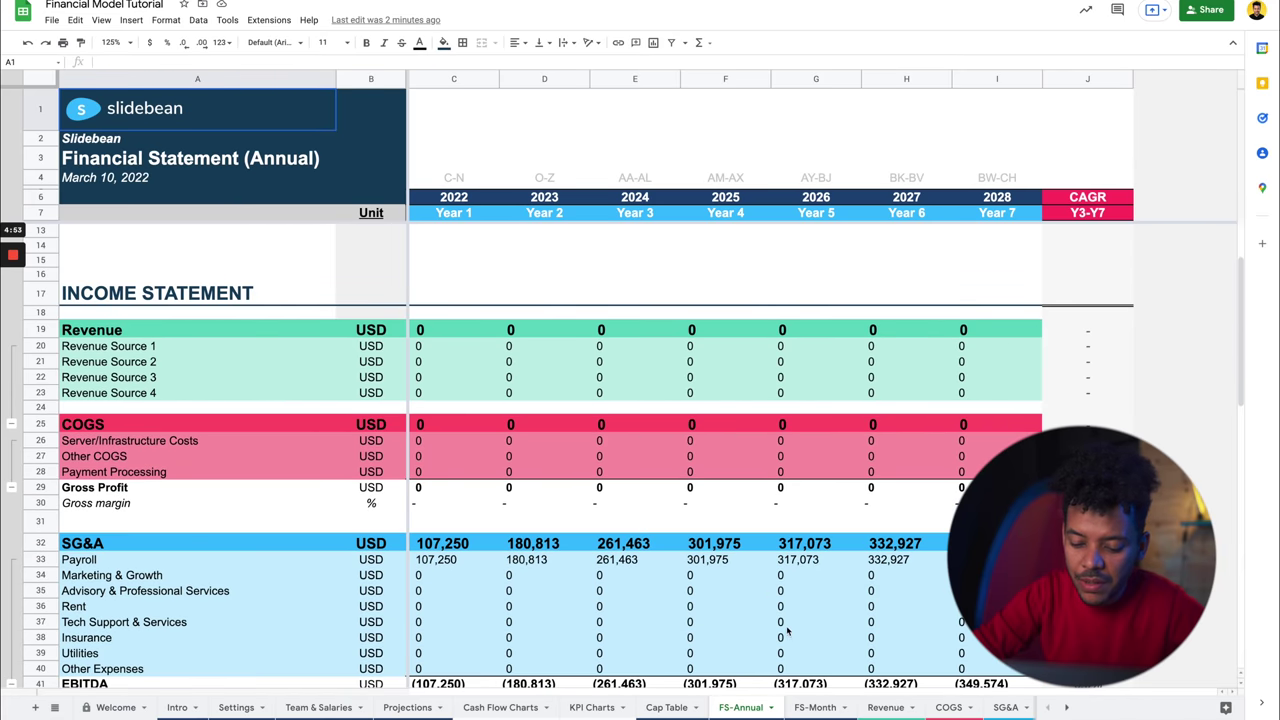
key(ctrl+Page_Down)
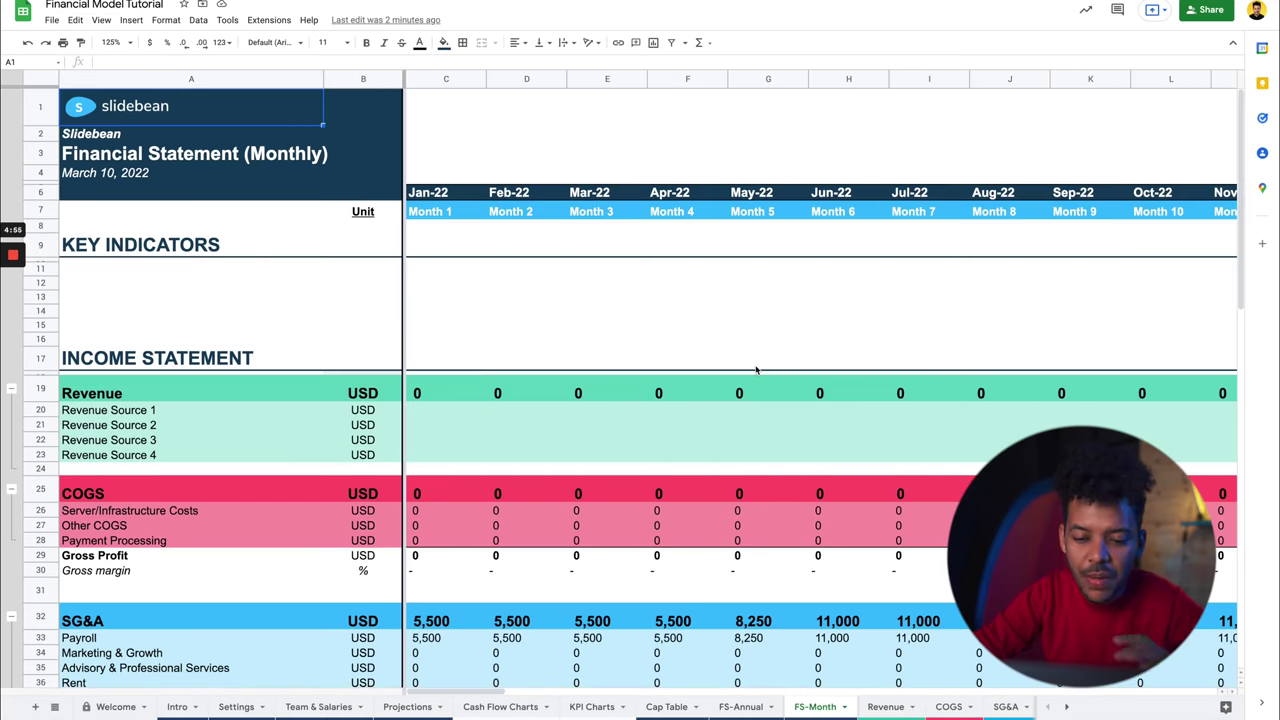
scroll(755, 370, down, 3)
scroll(756, 370, up, 2)
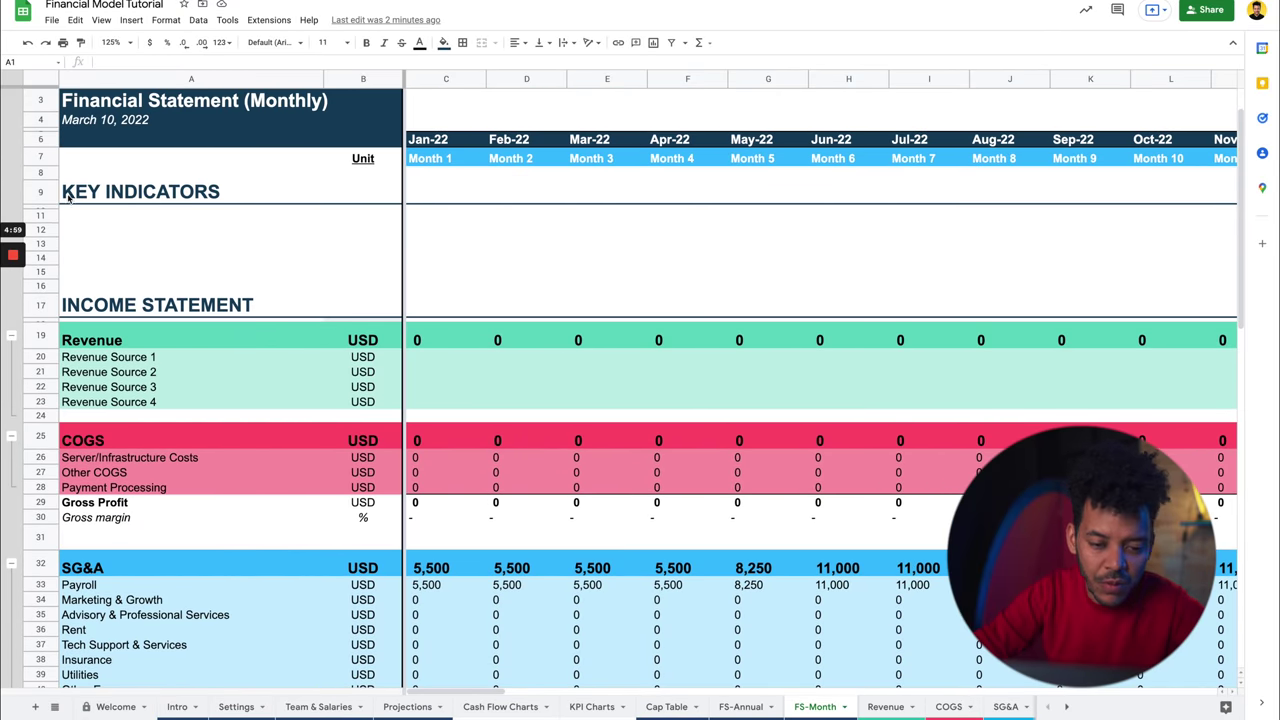
scroll(109, 276, down, 1)
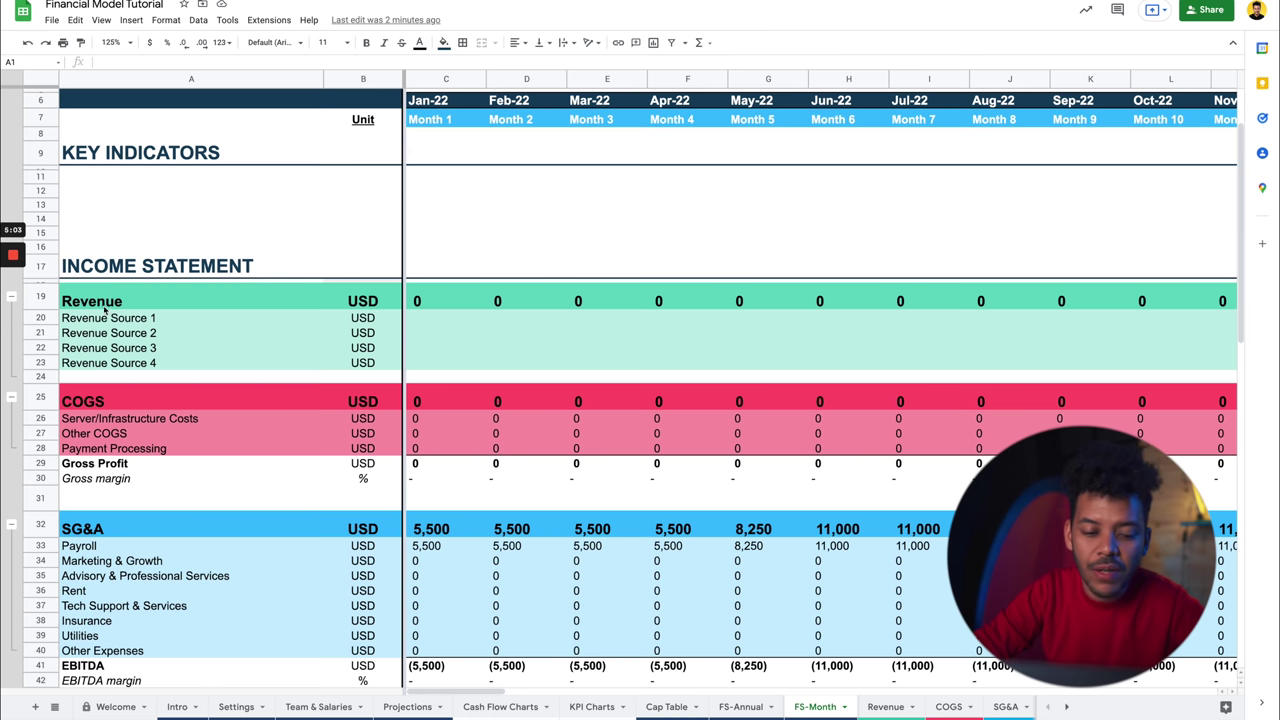
Read through the monthly financial statement from COGS and SG&A down to the balance sheet and cash flow, and return to SG&A.
scroll(131, 401, down, 7)
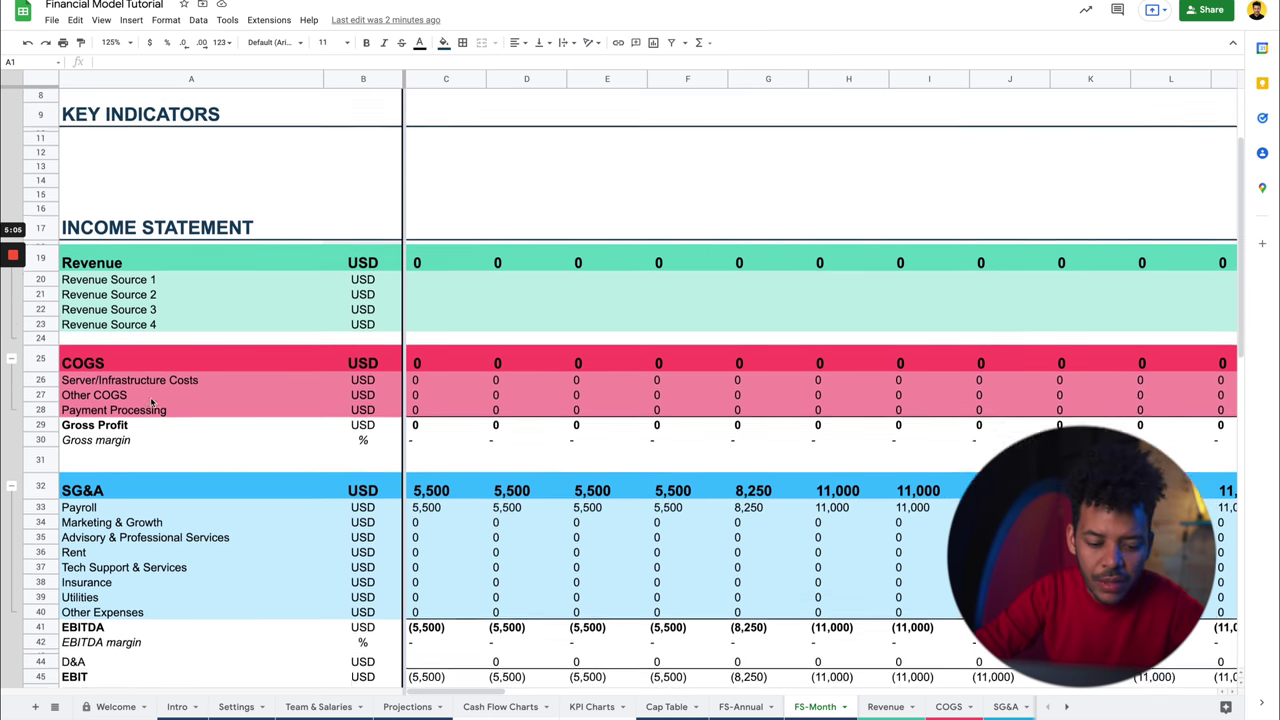
scroll(243, 387, down, 12)
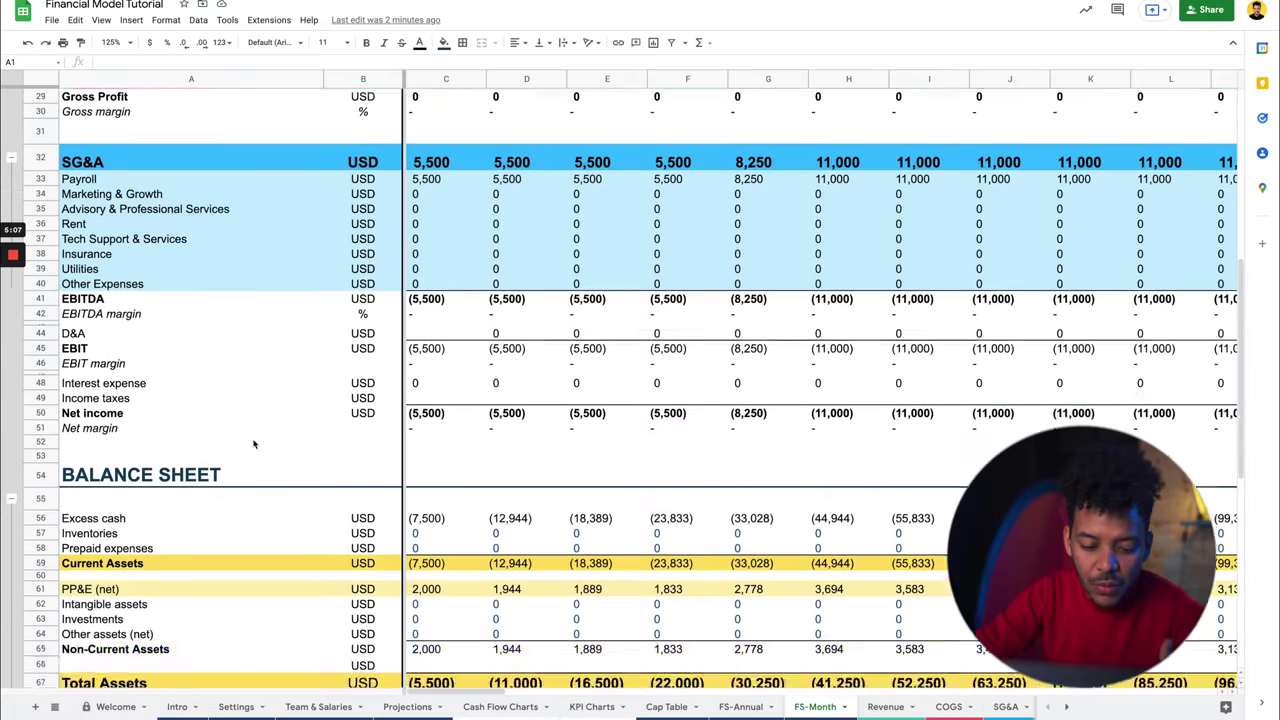
scroll(254, 444, down, 3)
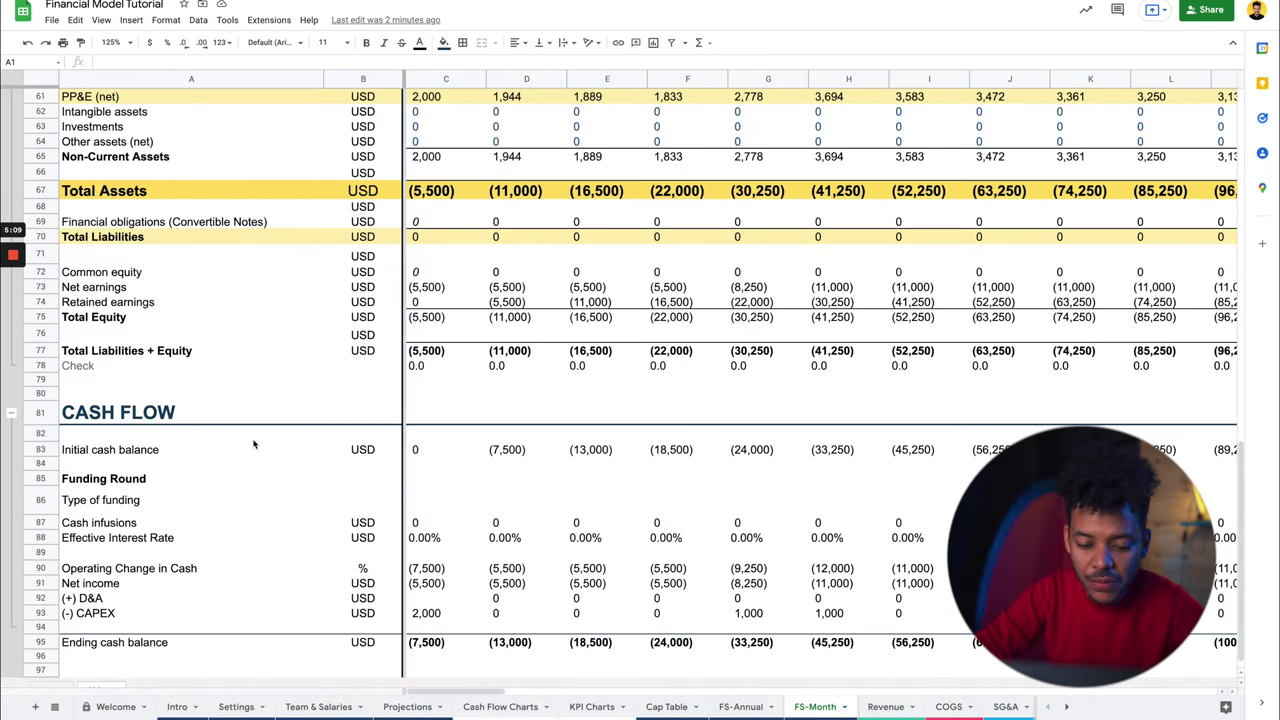
scroll(254, 444, up, 15)
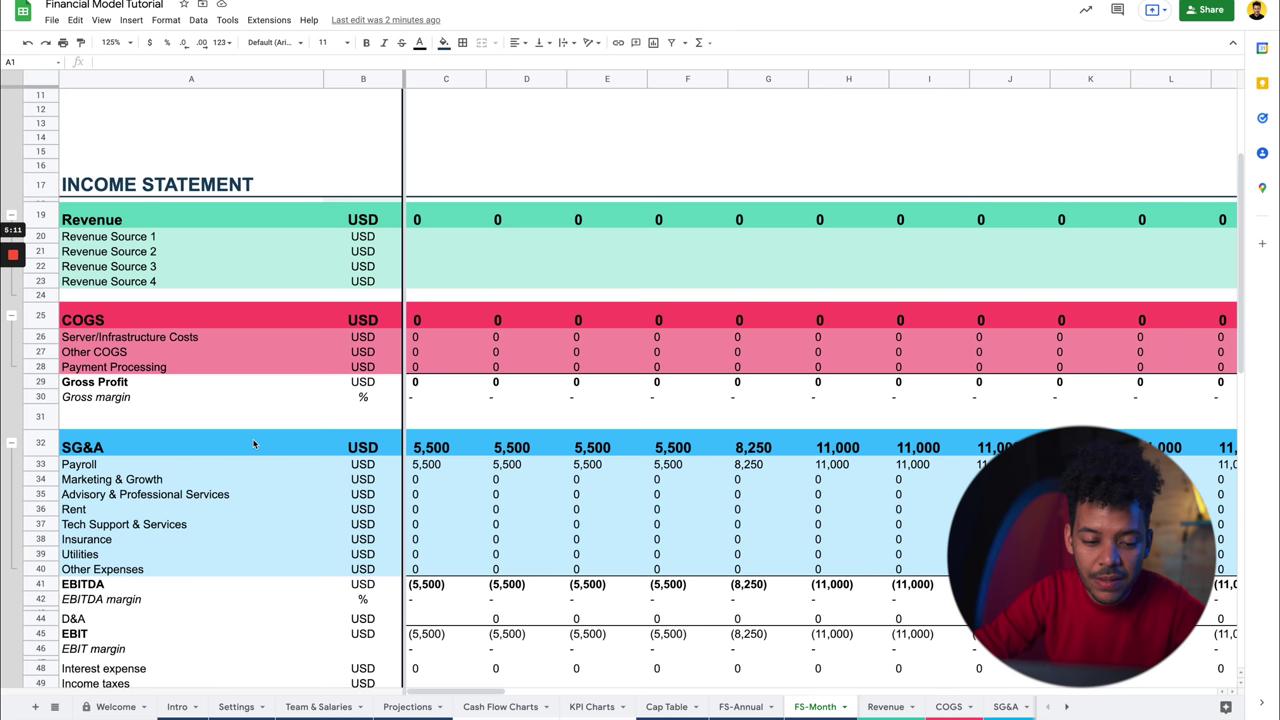
right_click(254, 444)
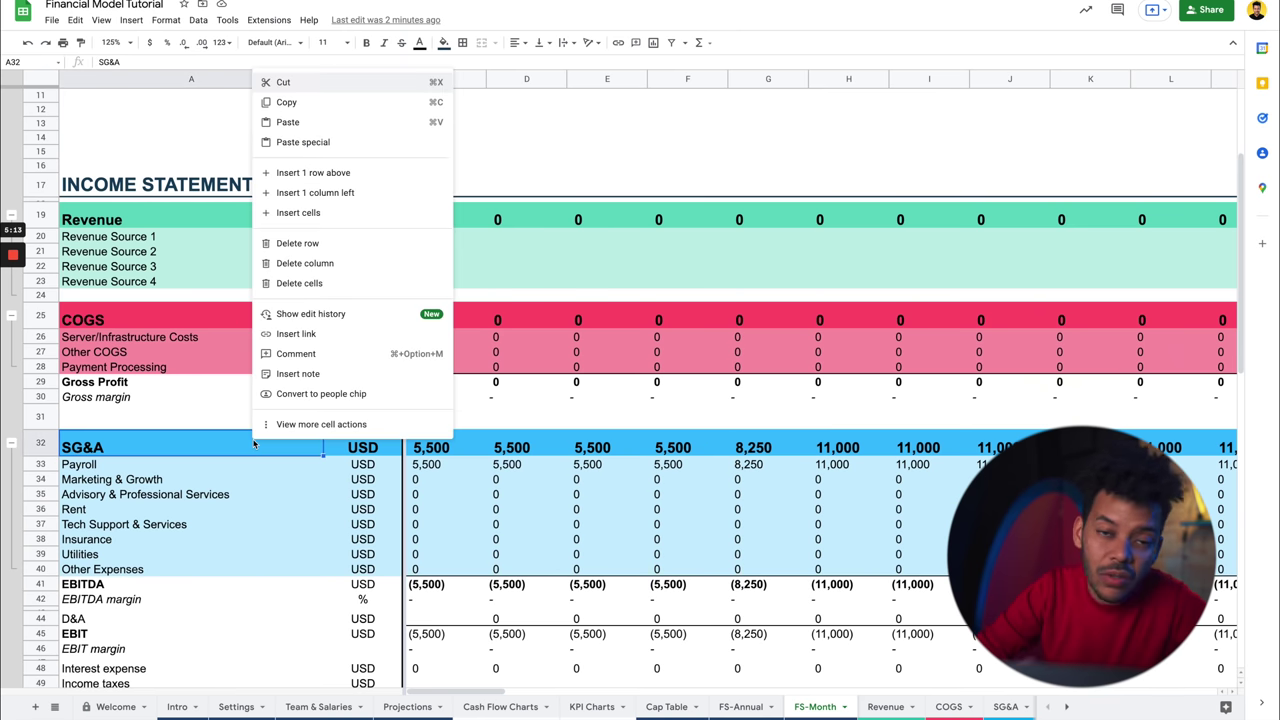
click(150, 386)
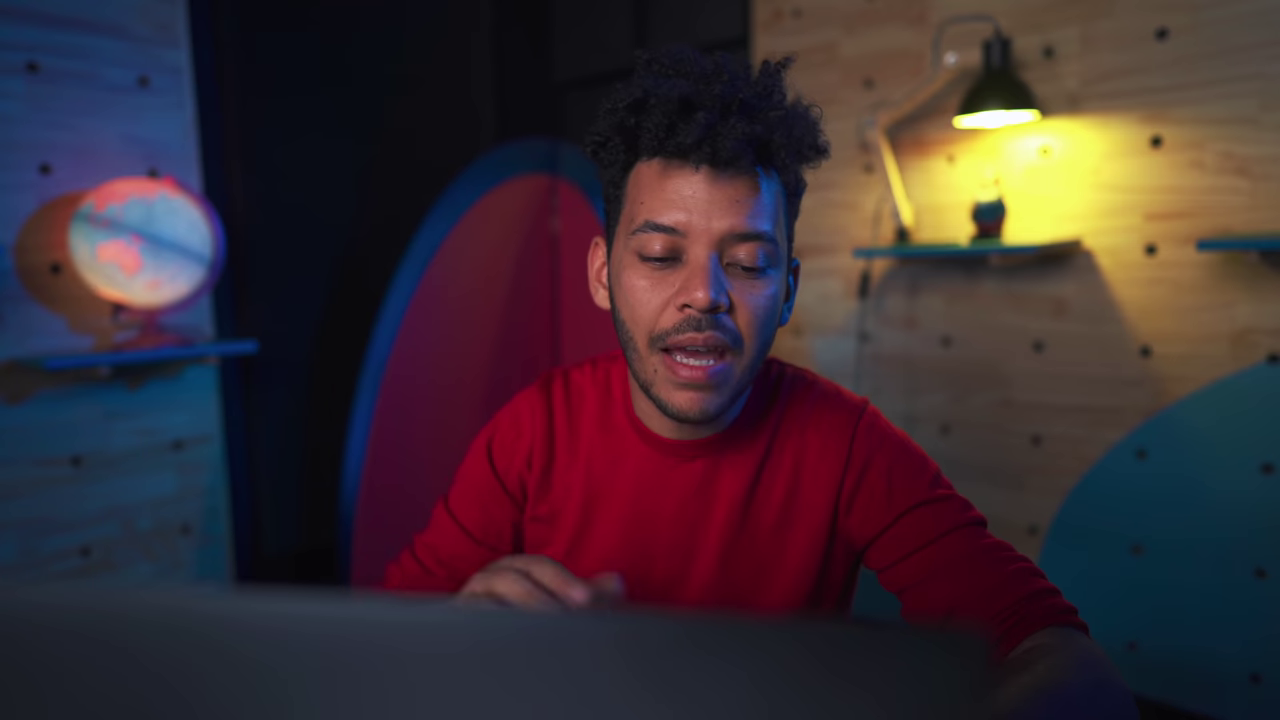
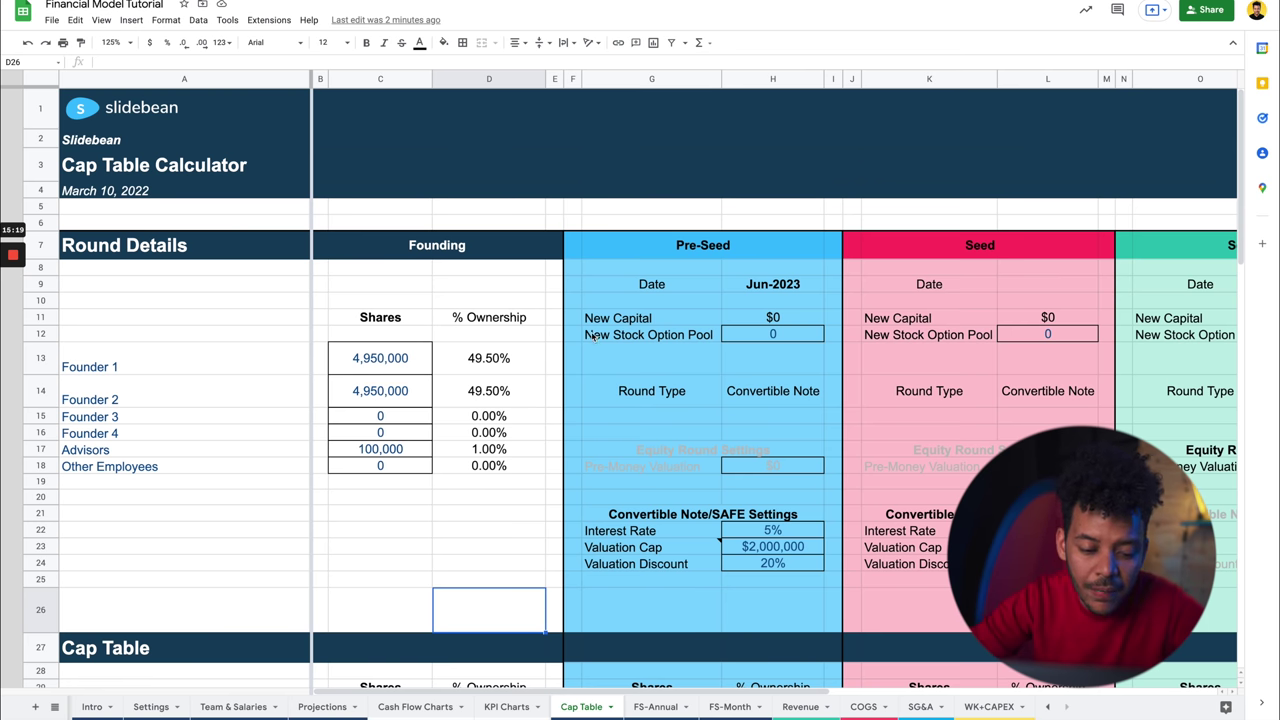
Check the funding round settings on the Projections sheet and the salary table on the Team & Salaries sheet.
click(322, 706)
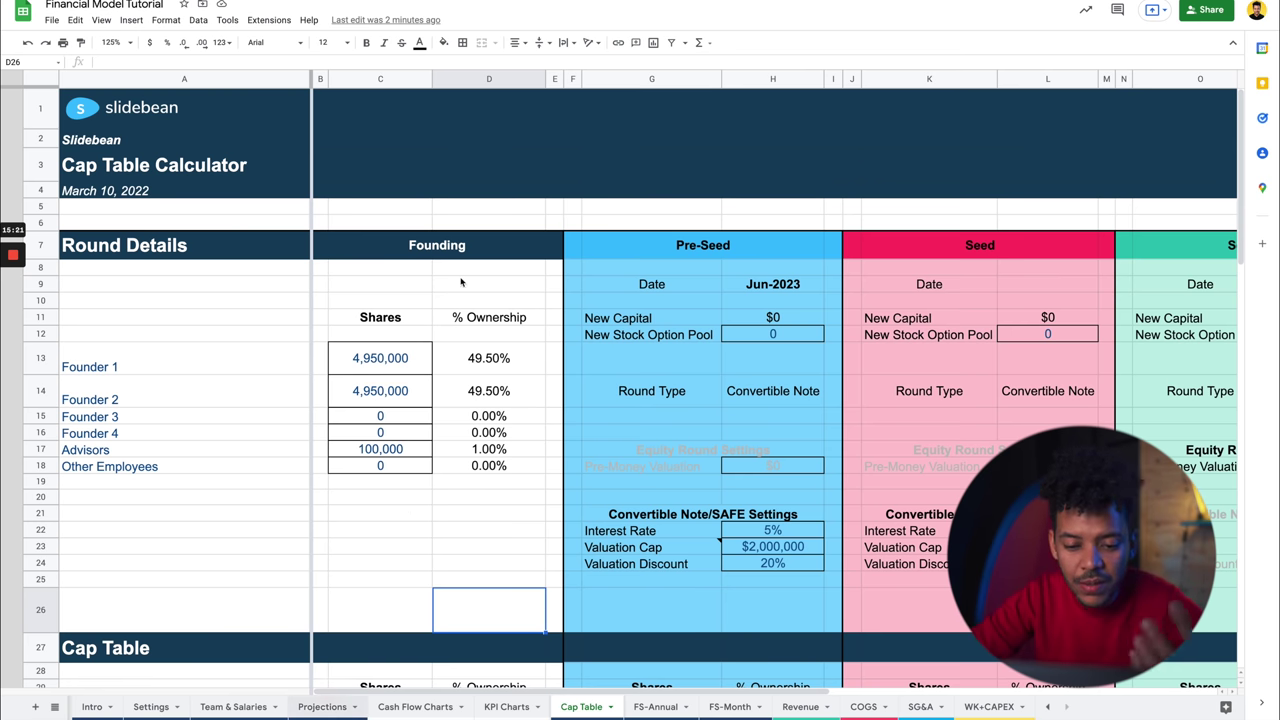
click(415, 354)
scroll(416, 362, up, 15)
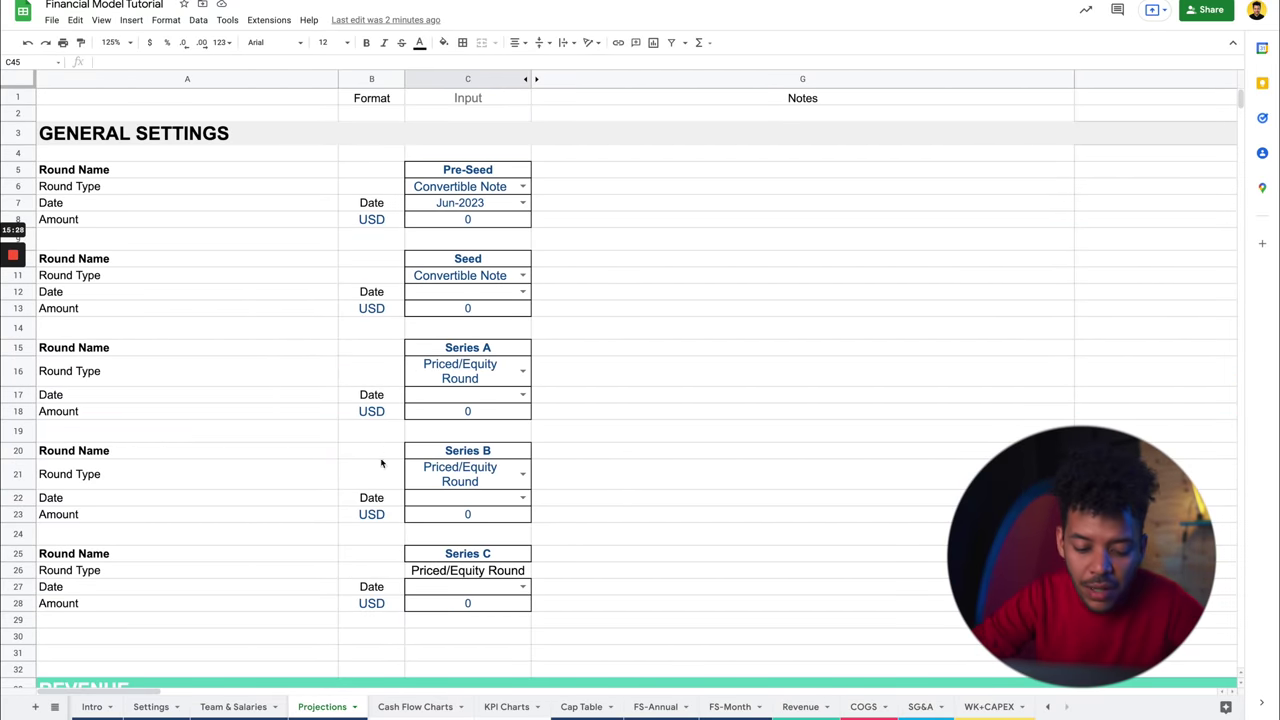
click(240, 706)
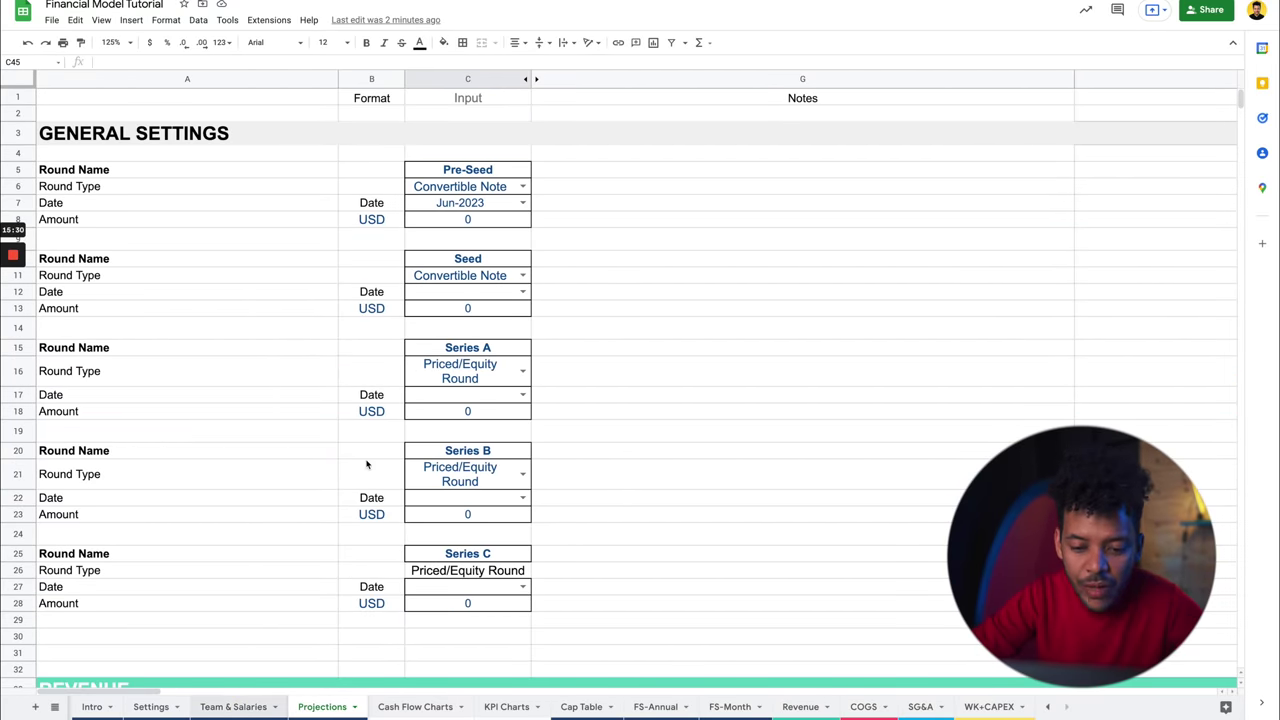
scroll(393, 405, up, 3)
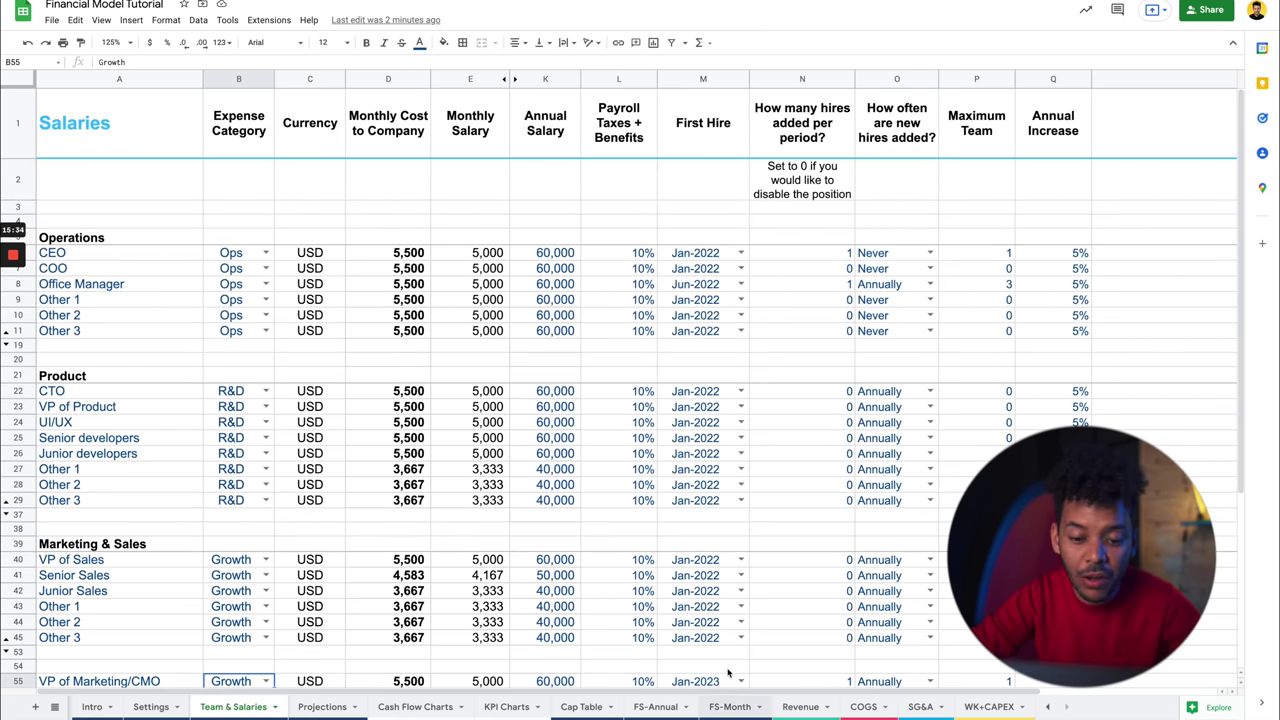
Review the Jan-22 column of the income statement on FS-Month and the operating expenses on the SG&A sheet.
click(732, 706)
scroll(589, 401, up, 10)
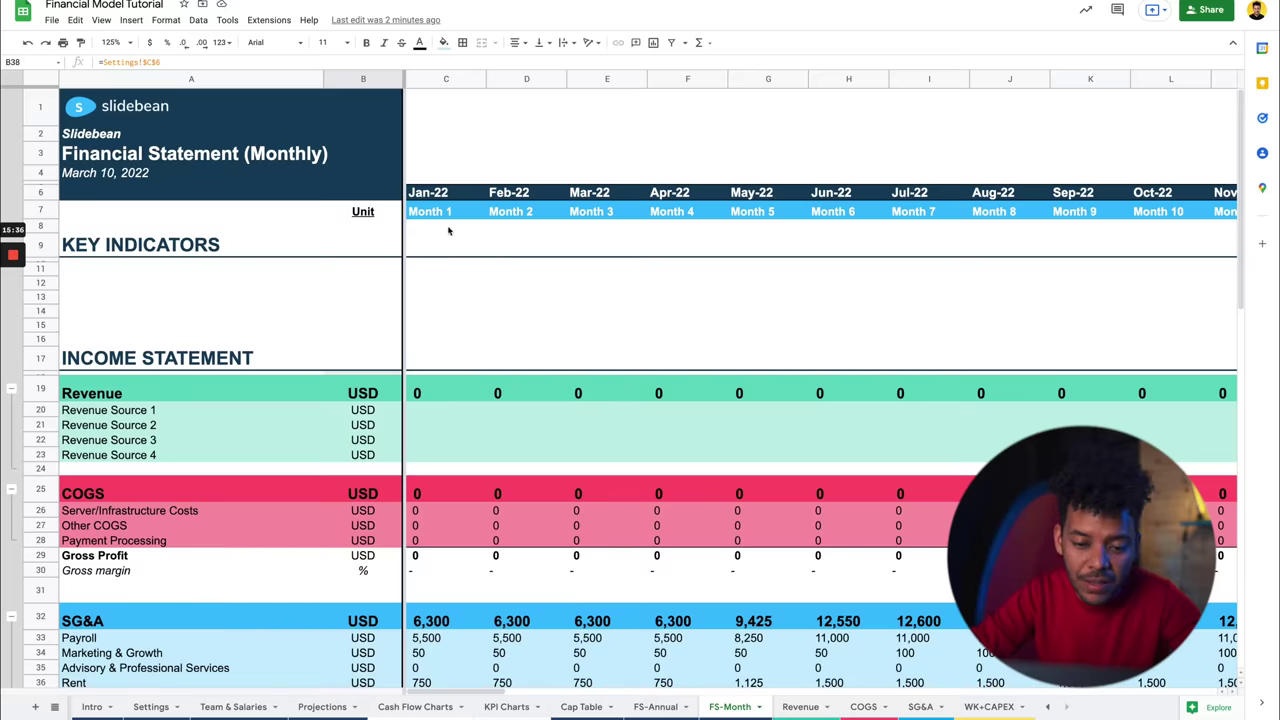
click(431, 80)
scroll(432, 277, down, 4)
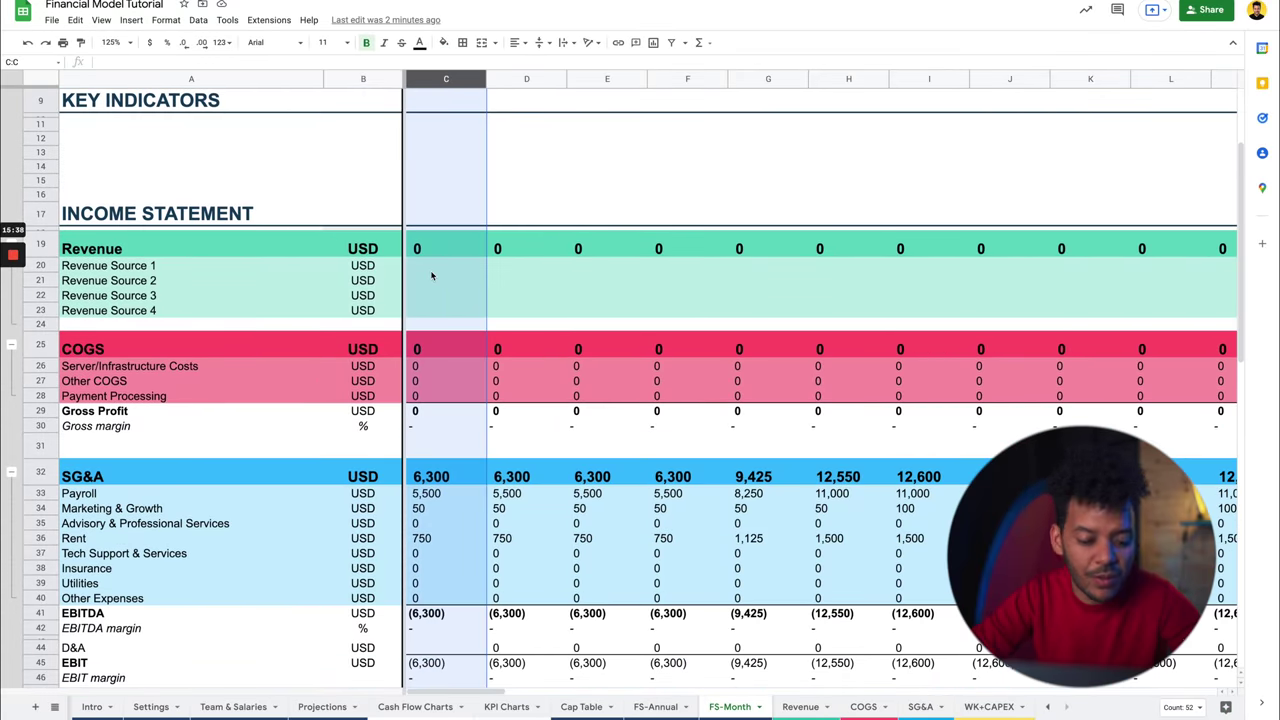
scroll(432, 300, down, 1)
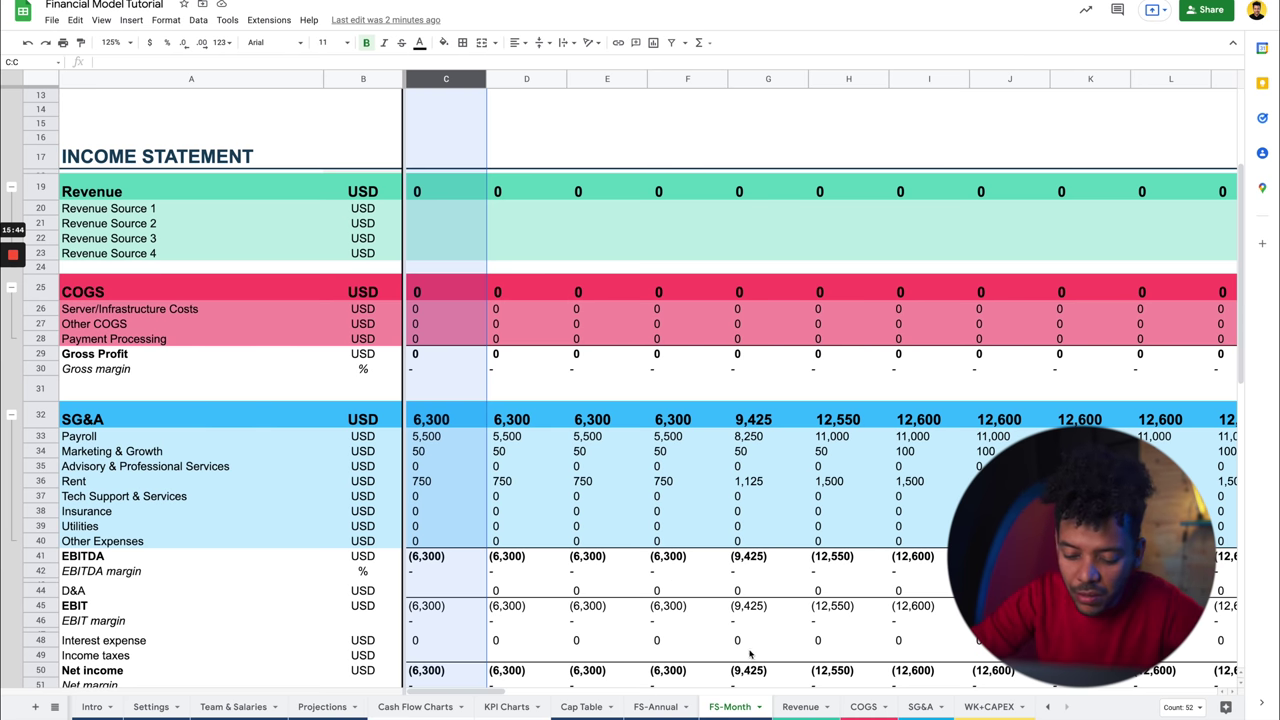
click(916, 706)
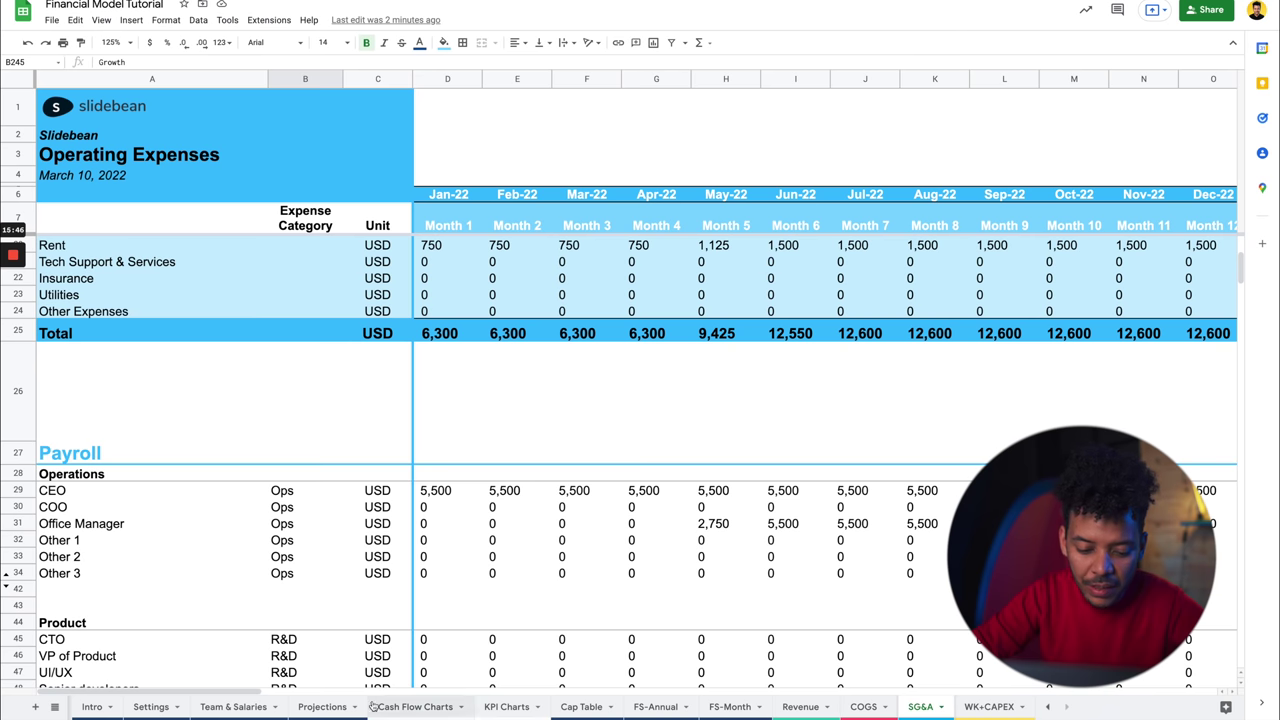
On the Team & Salaries sheet, set the CEO's first hire to 9/1/2022 and the Office Manager's to 1/1/2023.
click(233, 707)
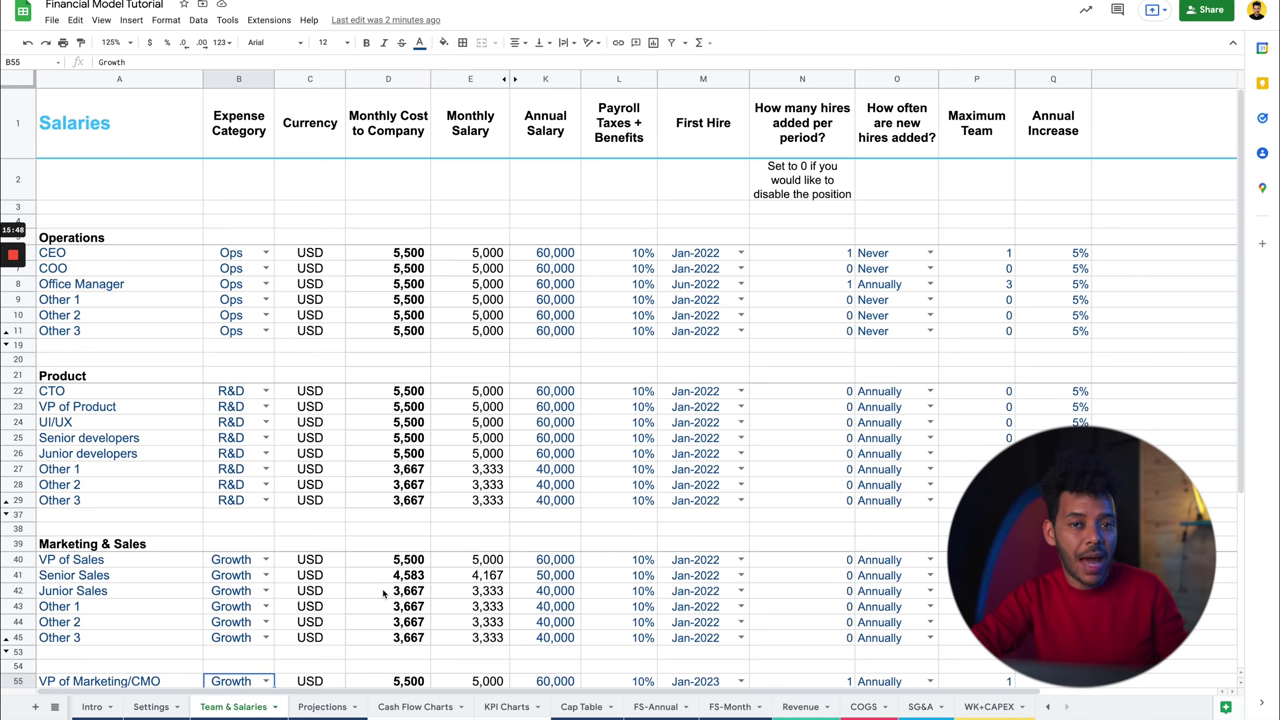
click(740, 252)
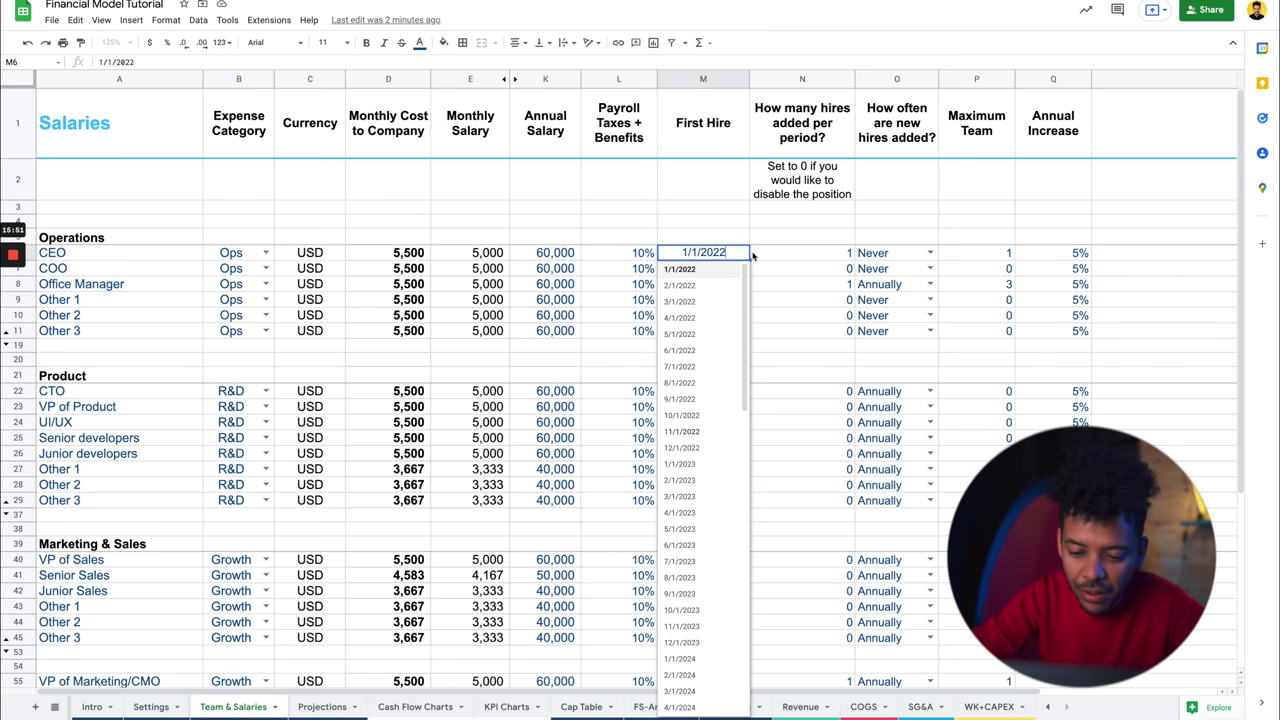
click(700, 400)
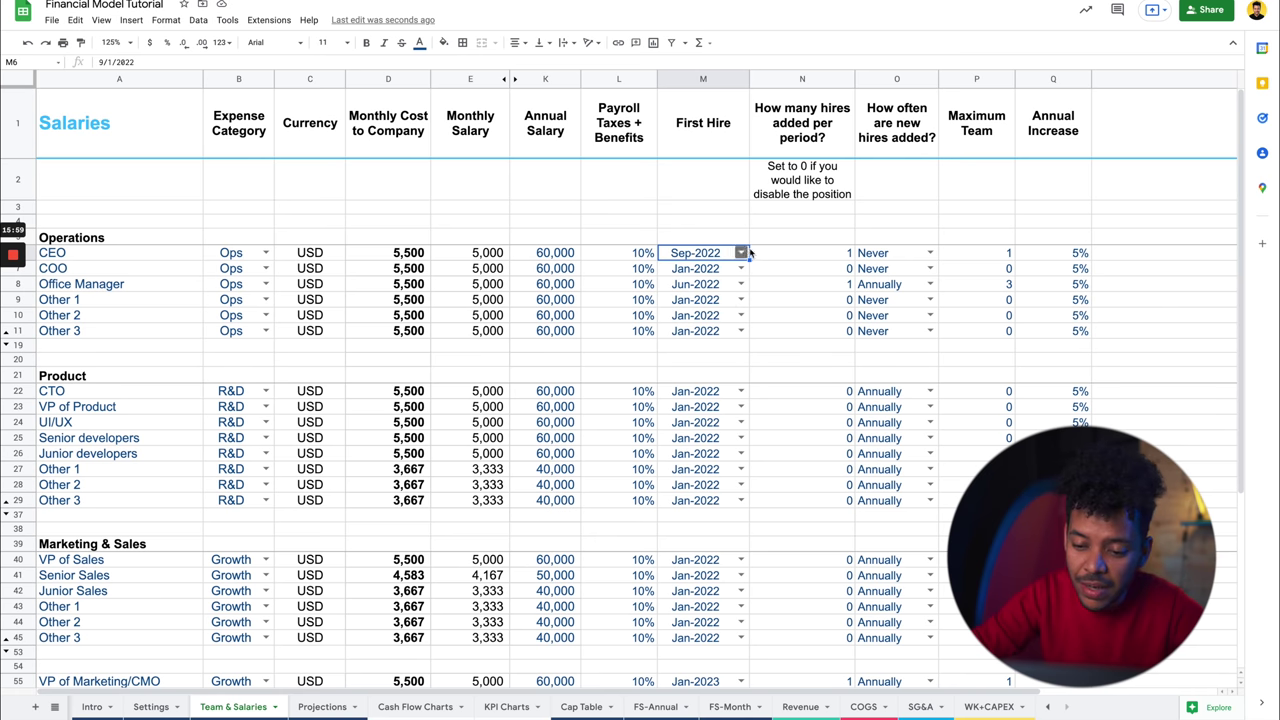
click(741, 284)
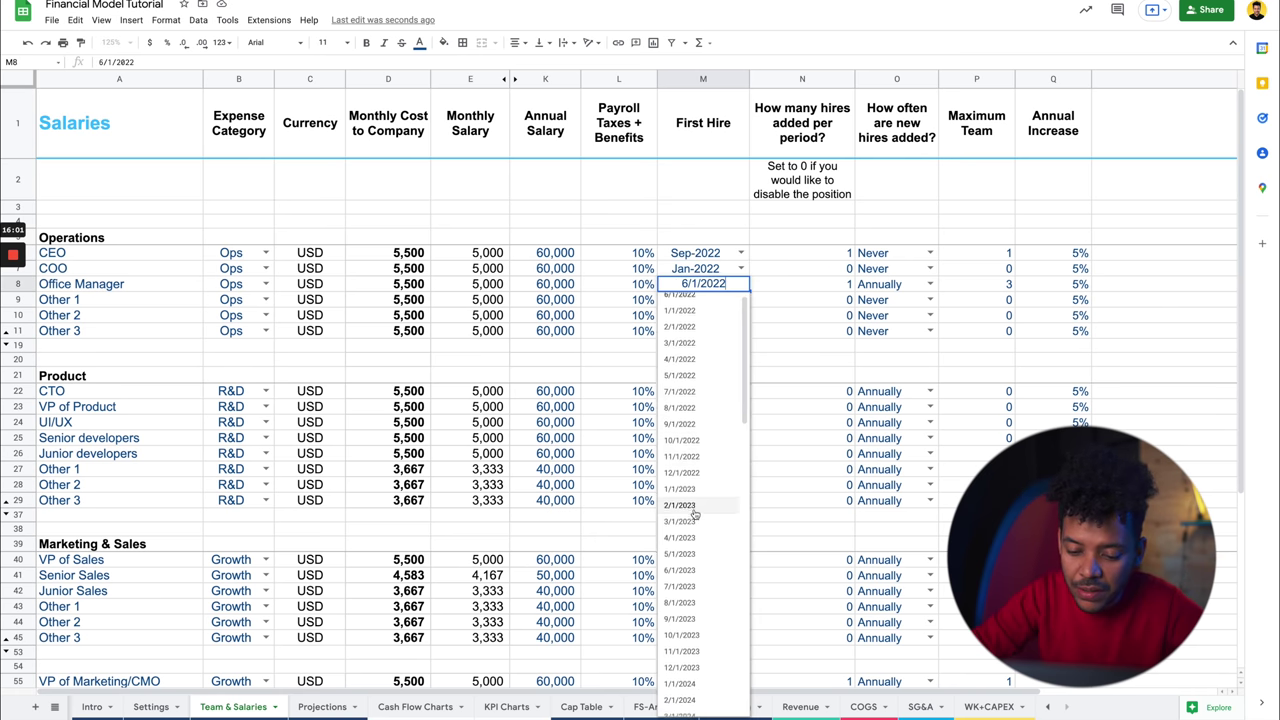
key(Escape)
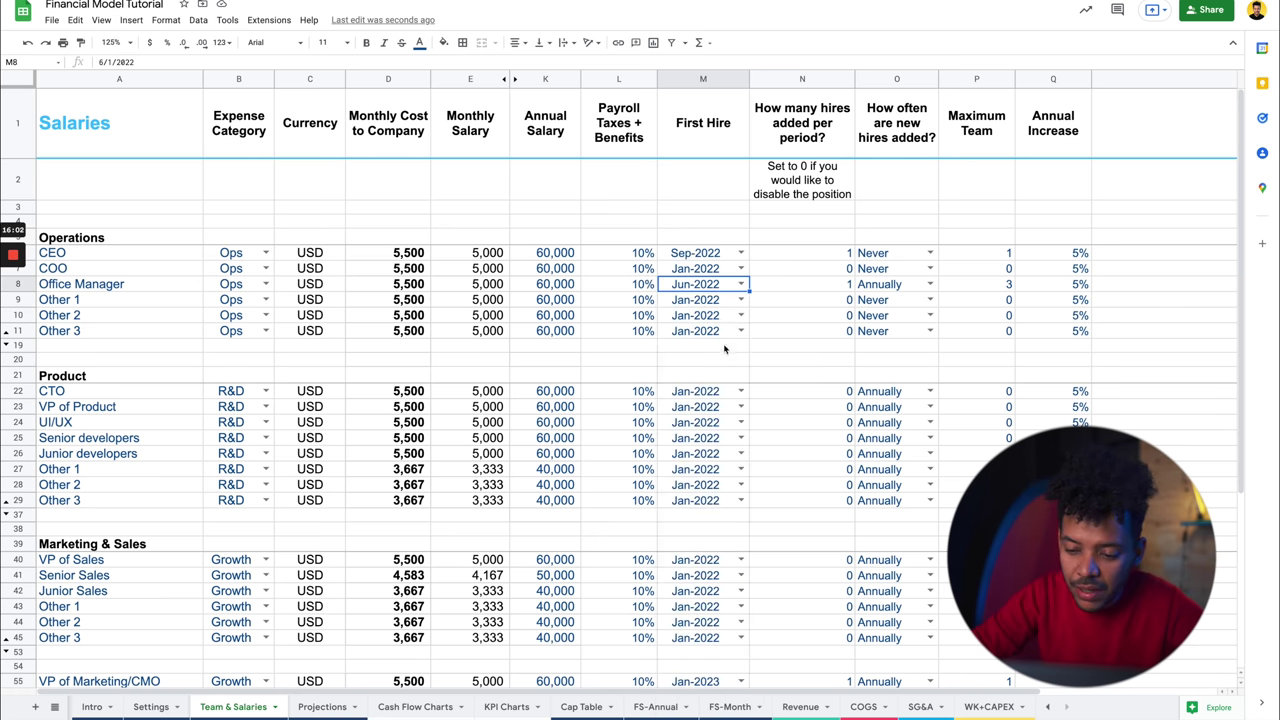
click(741, 284)
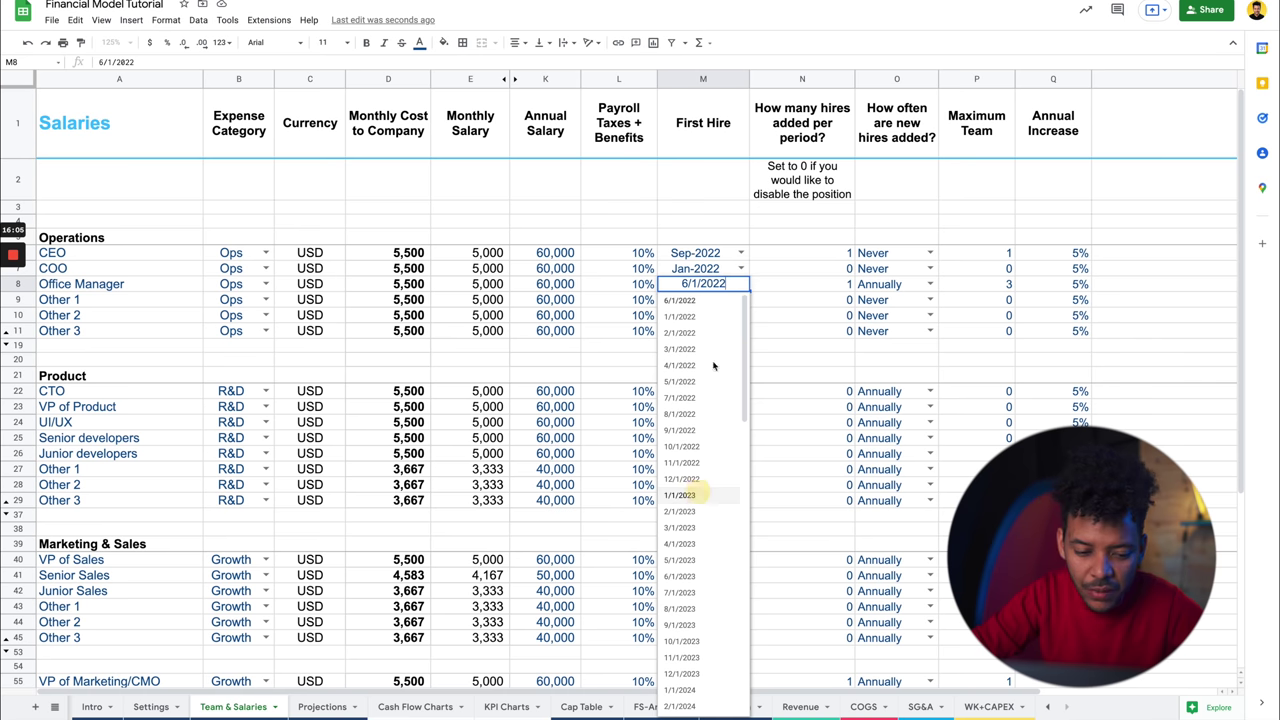
click(697, 490)
Copy the CEO's Sep-2022 first hire date to the CTO position.
click(700, 393)
click(702, 255)
key(ctrl+c)
click(692, 394)
key(ctrl+v)
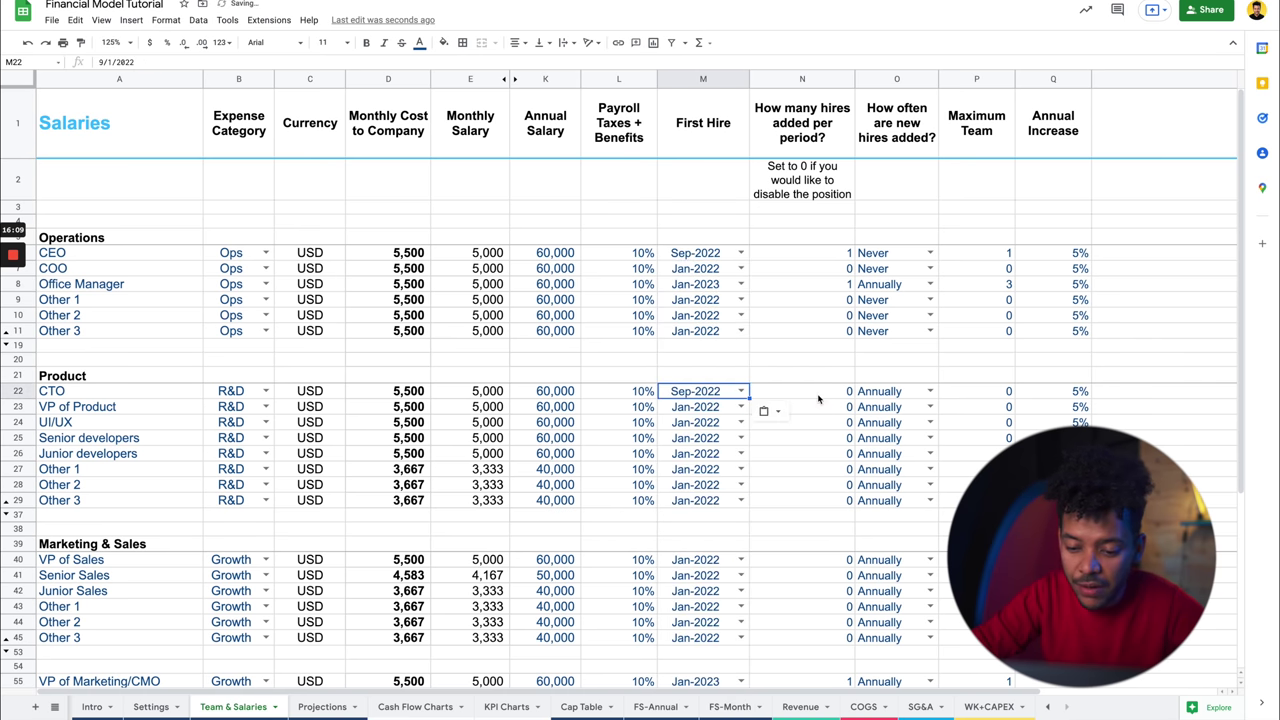
Set the CTO to 1 hire per period with new hires added Never.
click(818, 395)
text(1)
key(Tab)
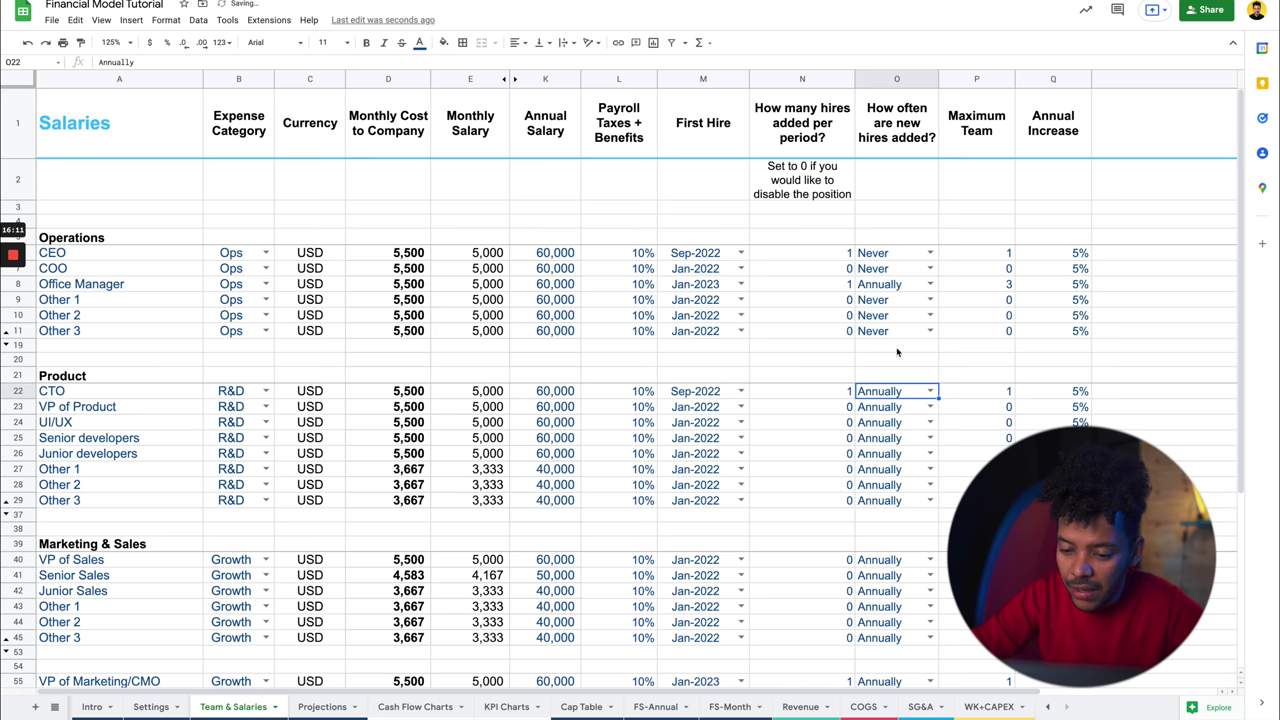
click(931, 391)
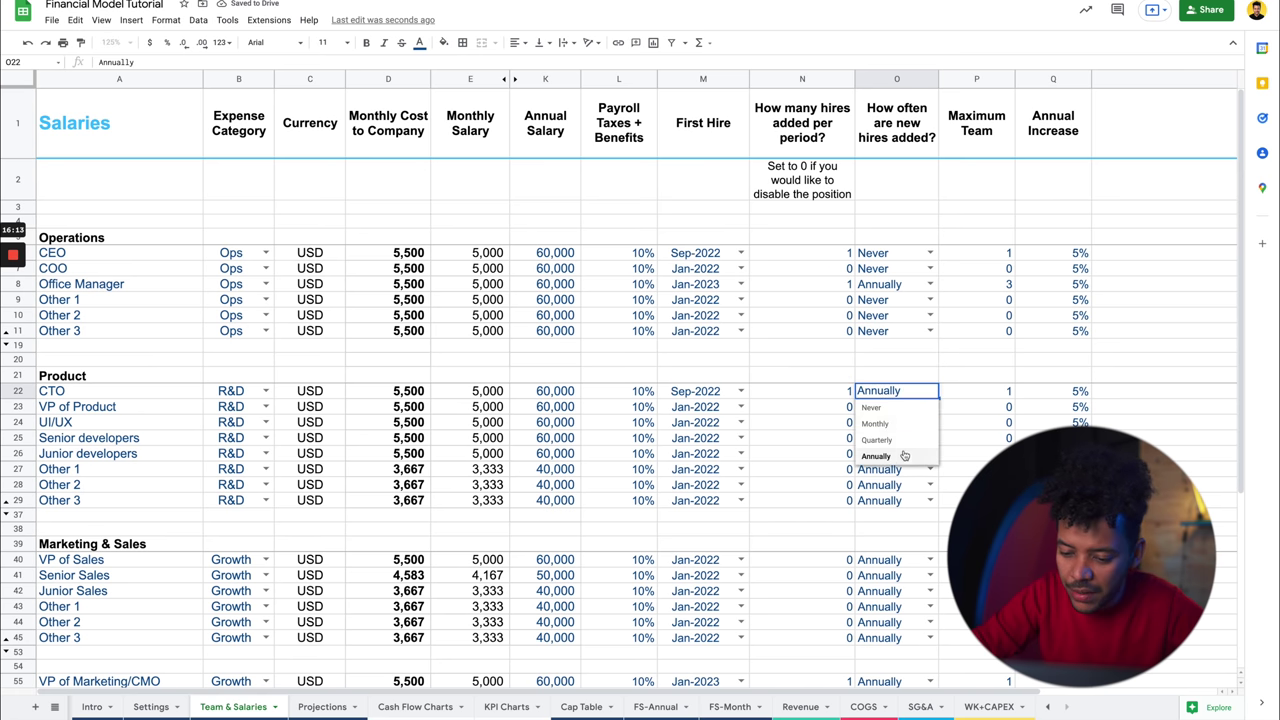
click(871, 407)
click(18, 391)
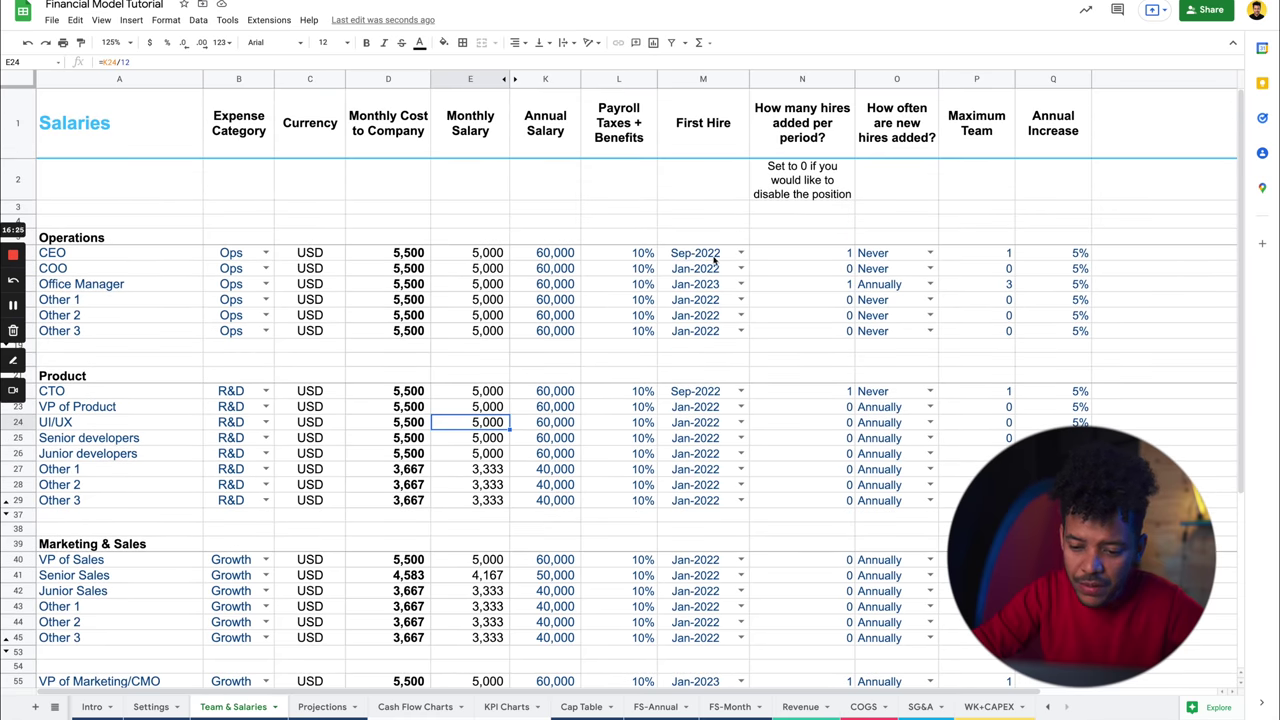
Check the first hire dates of the CTO and the VP of Marketing/CMO.
click(695, 393)
scroll(705, 400, down, 5)
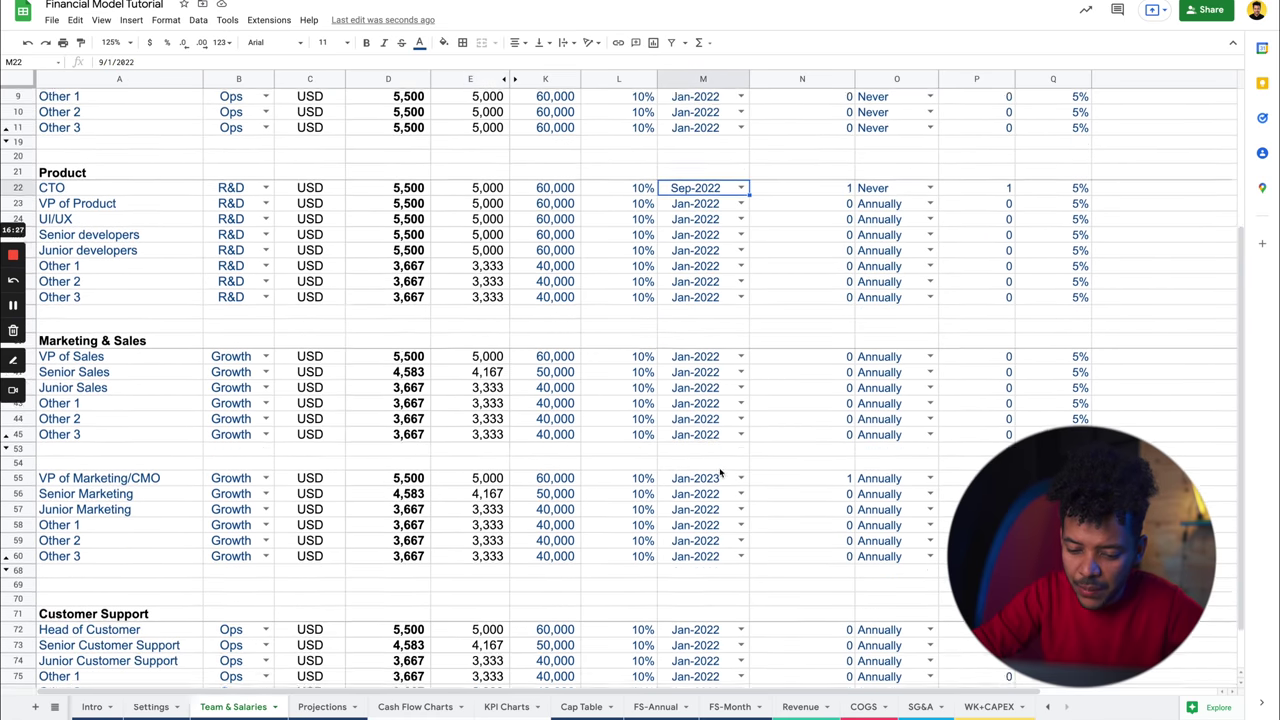
click(727, 422)
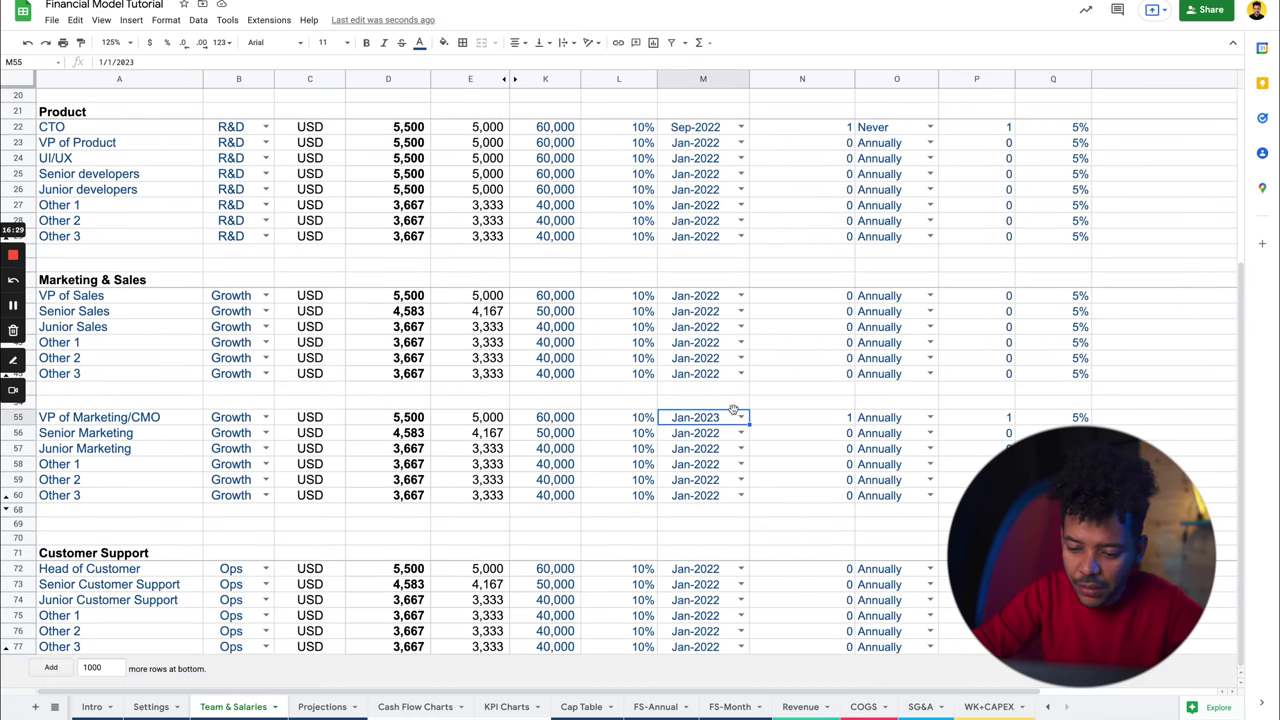
scroll(733, 410, up, 5)
Review the monthly income statement and the cash flow section on the FS-Month sheet.
click(731, 704)
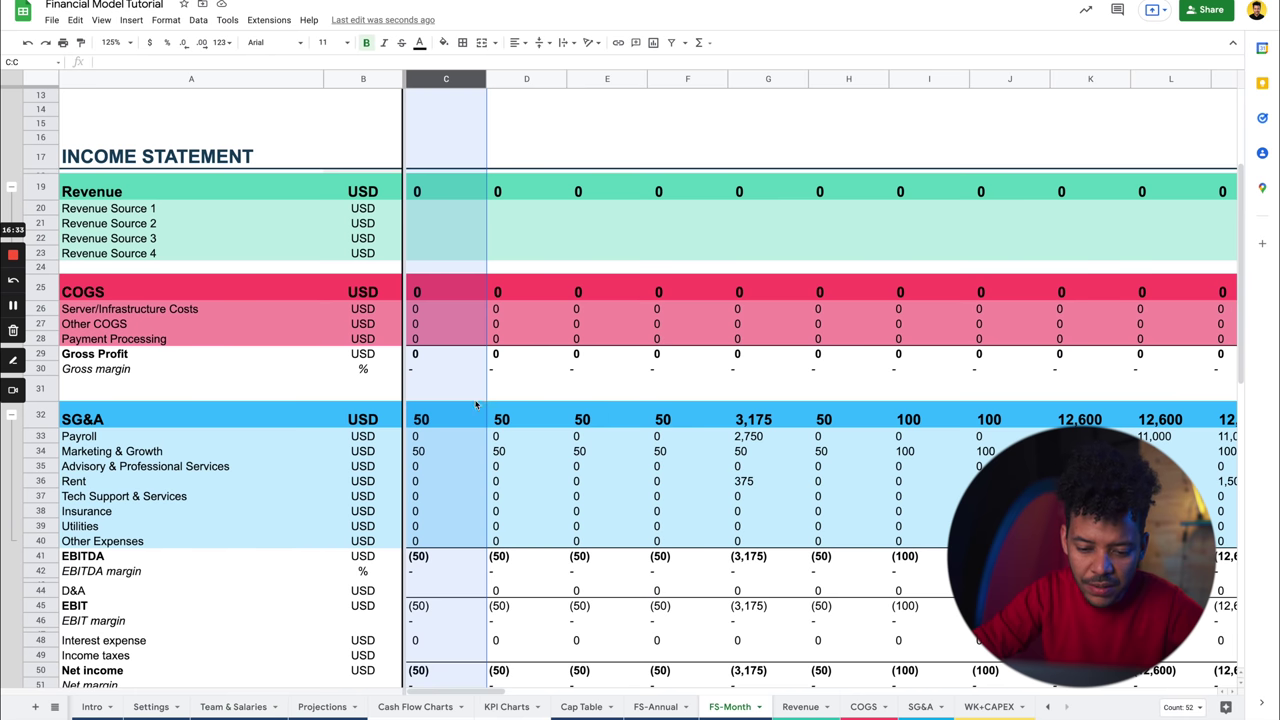
click(475, 397)
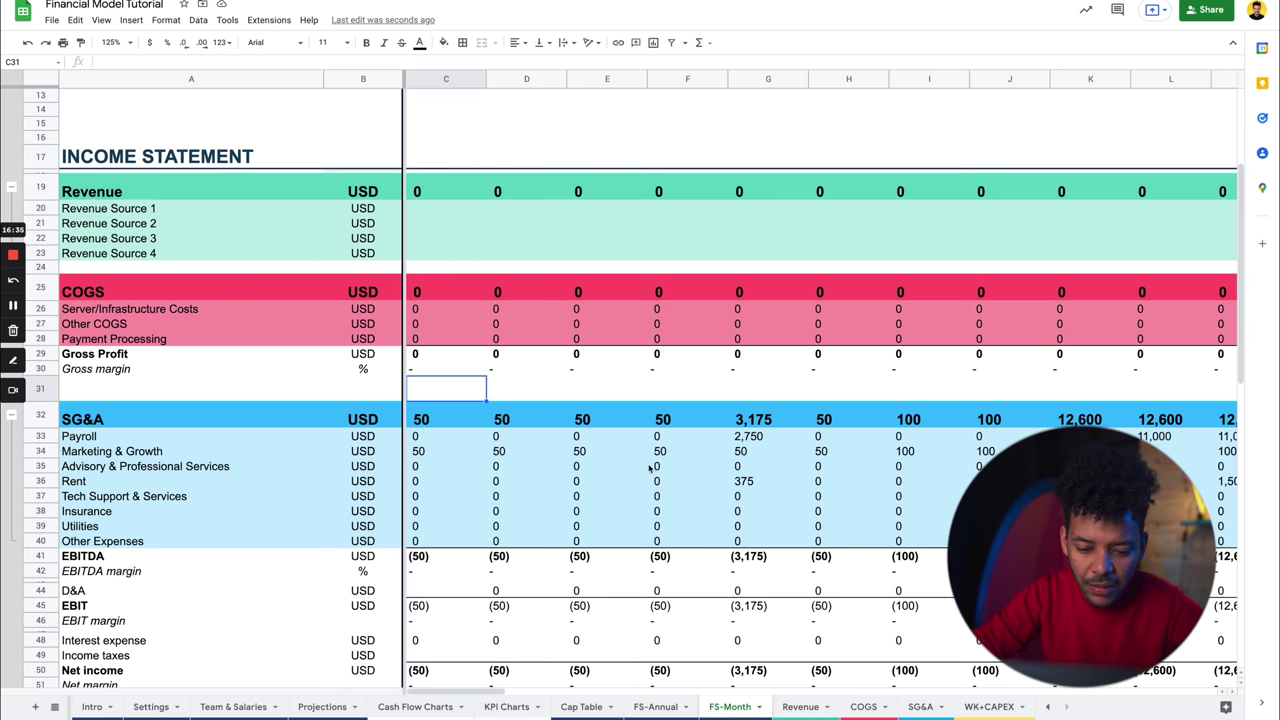
scroll(481, 496, down, 15)
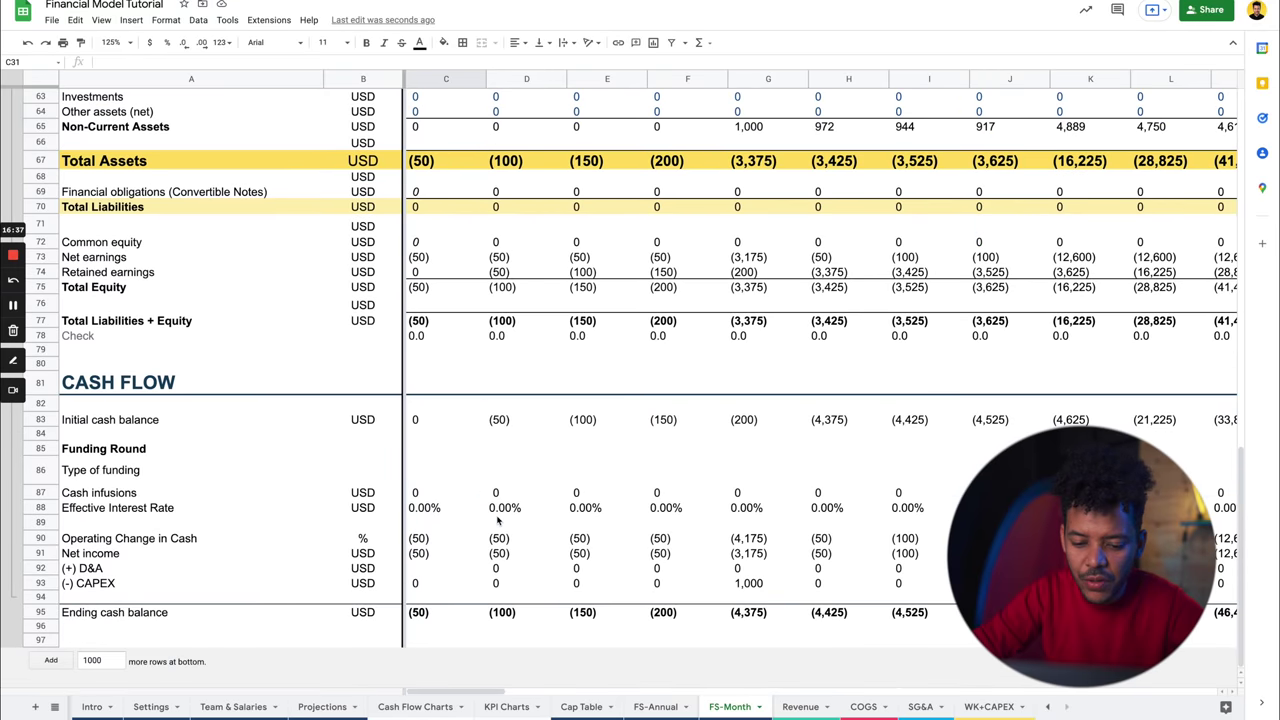
click(497, 520)
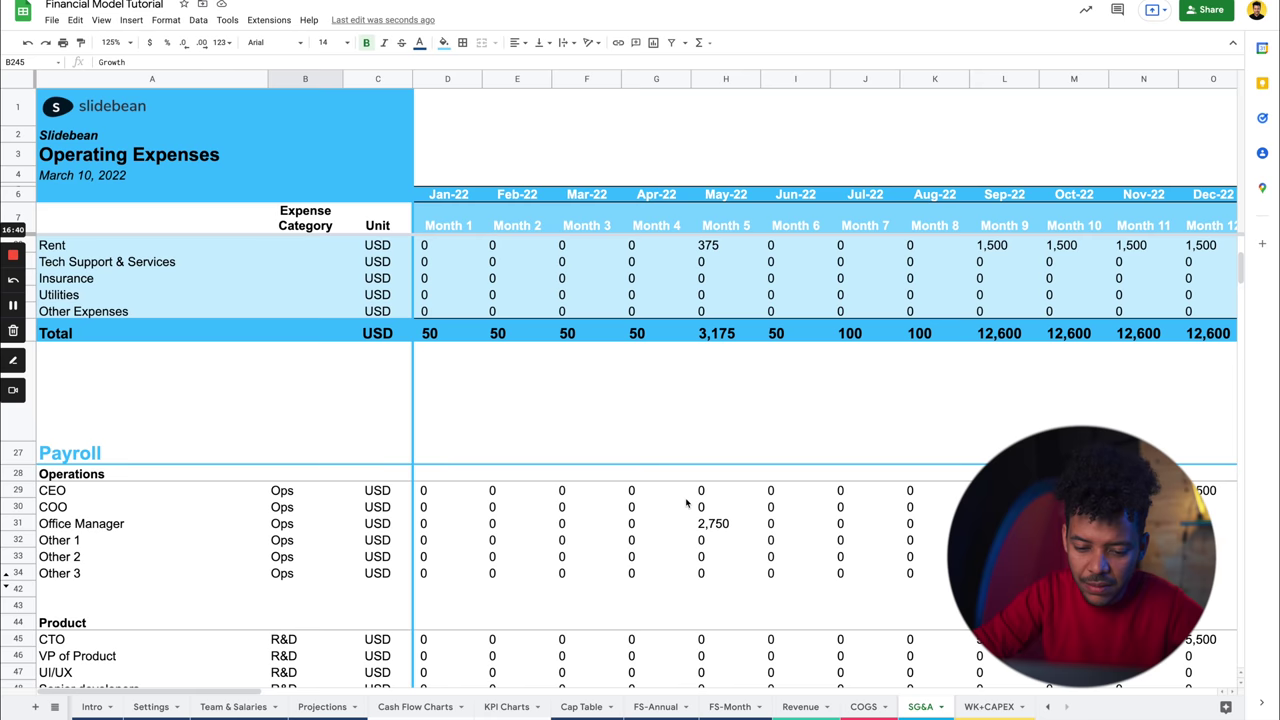
Set the Jan-22 Mailchimp cost to 0 under Marketing & Growth platforms on the SG&A sheet.
scroll(618, 536, down, 6)
scroll(618, 536, down, 15)
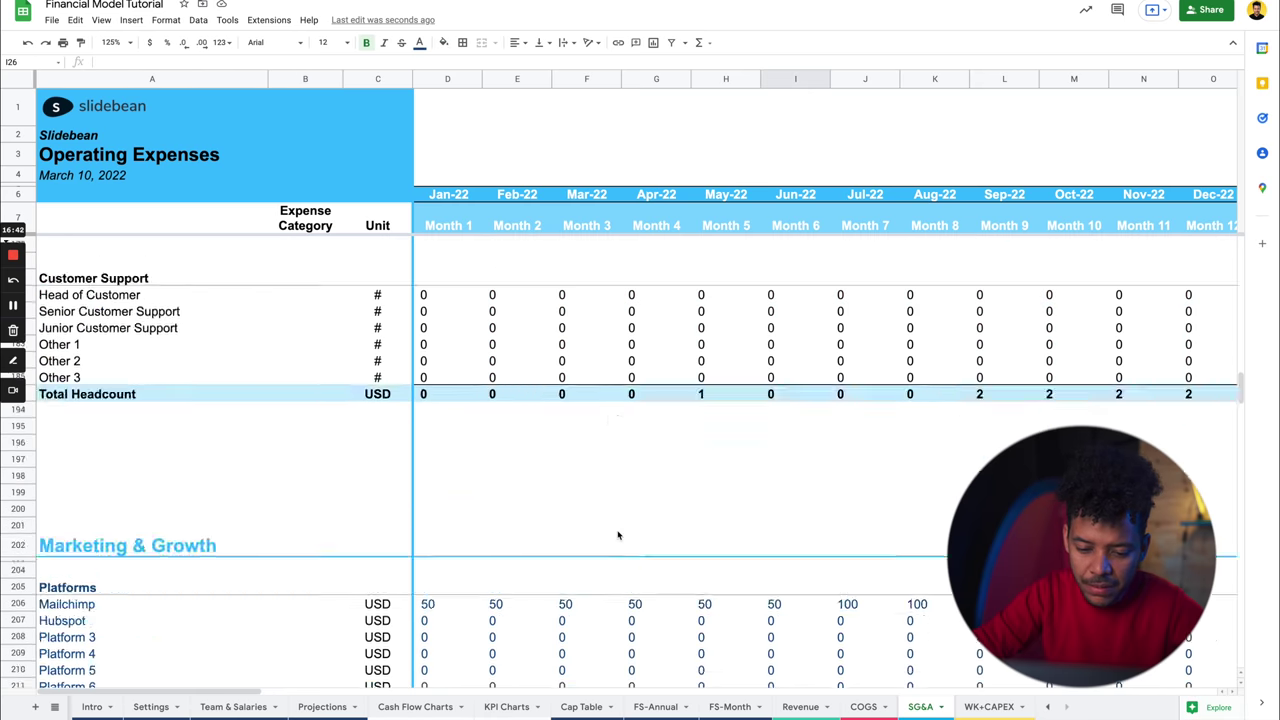
scroll(700, 528, up, 4)
click(441, 310)
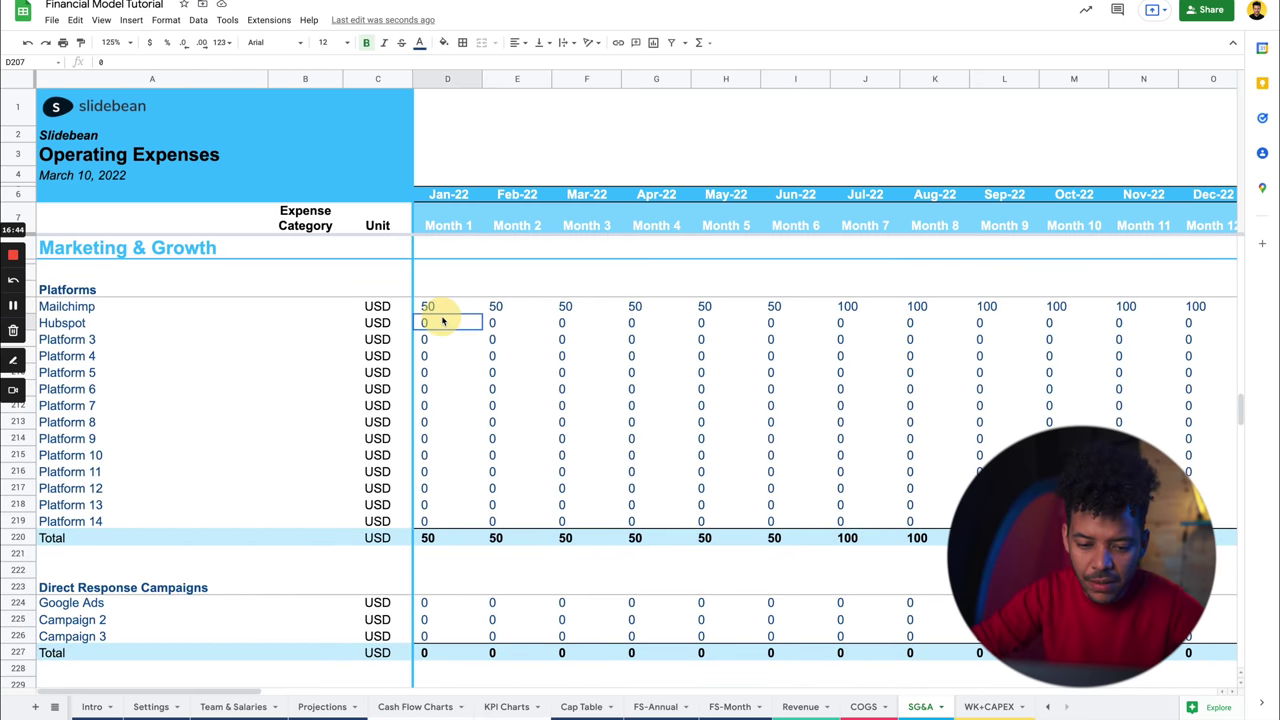
text(0)
key(Tab)
key(Right)
key(Right)
key(Right)
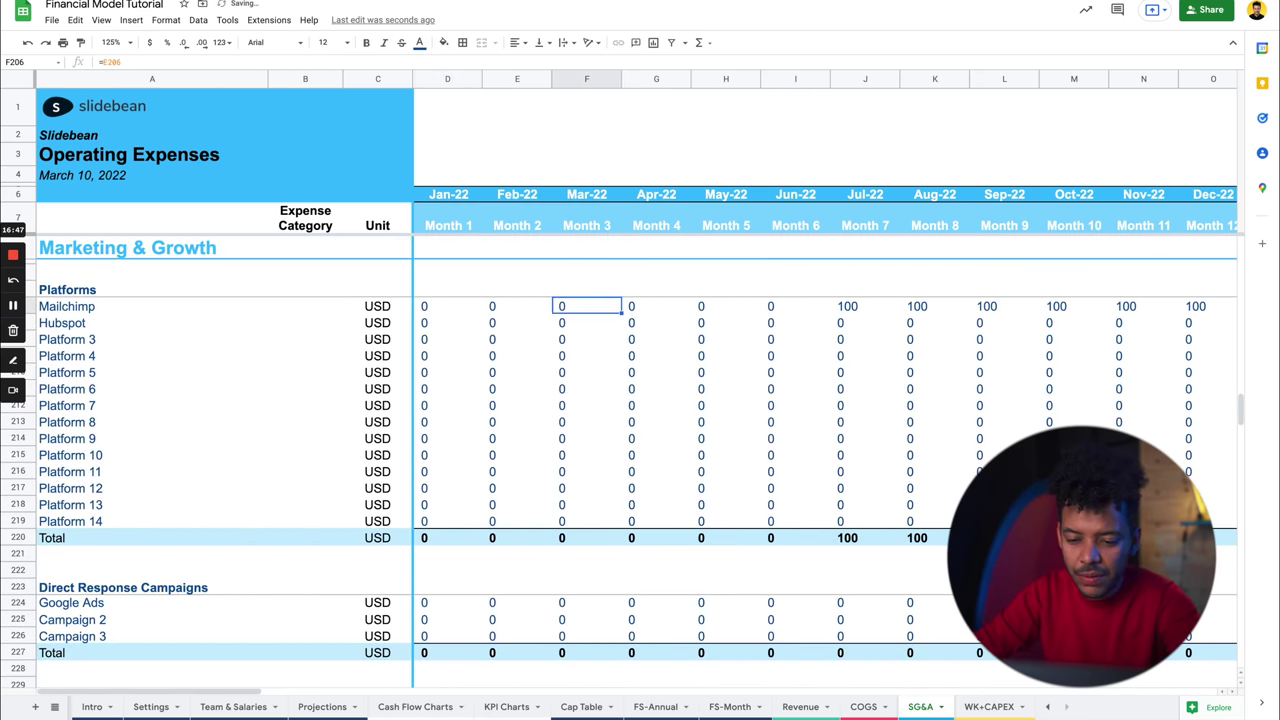
key(Left)
key(Right)
key(Right)
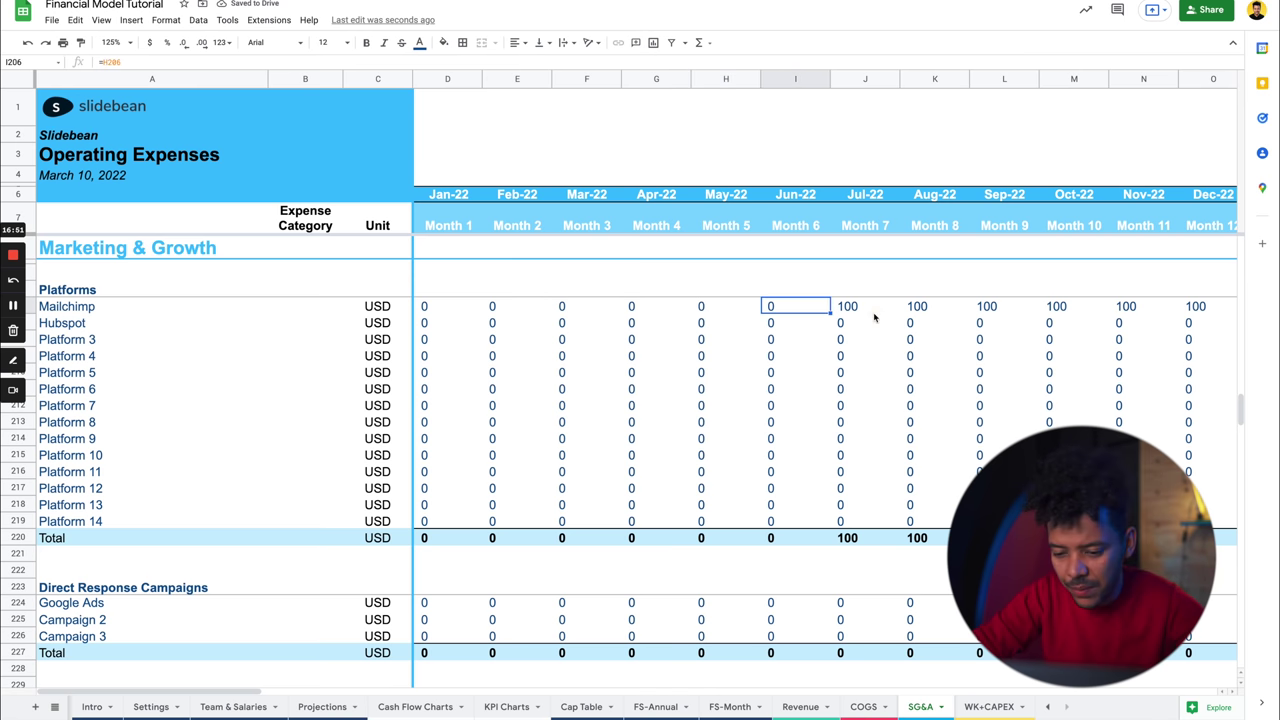
Set the Jul-22 Mailchimp cost to 50.
key(Right)
text(5o)
key(Return)
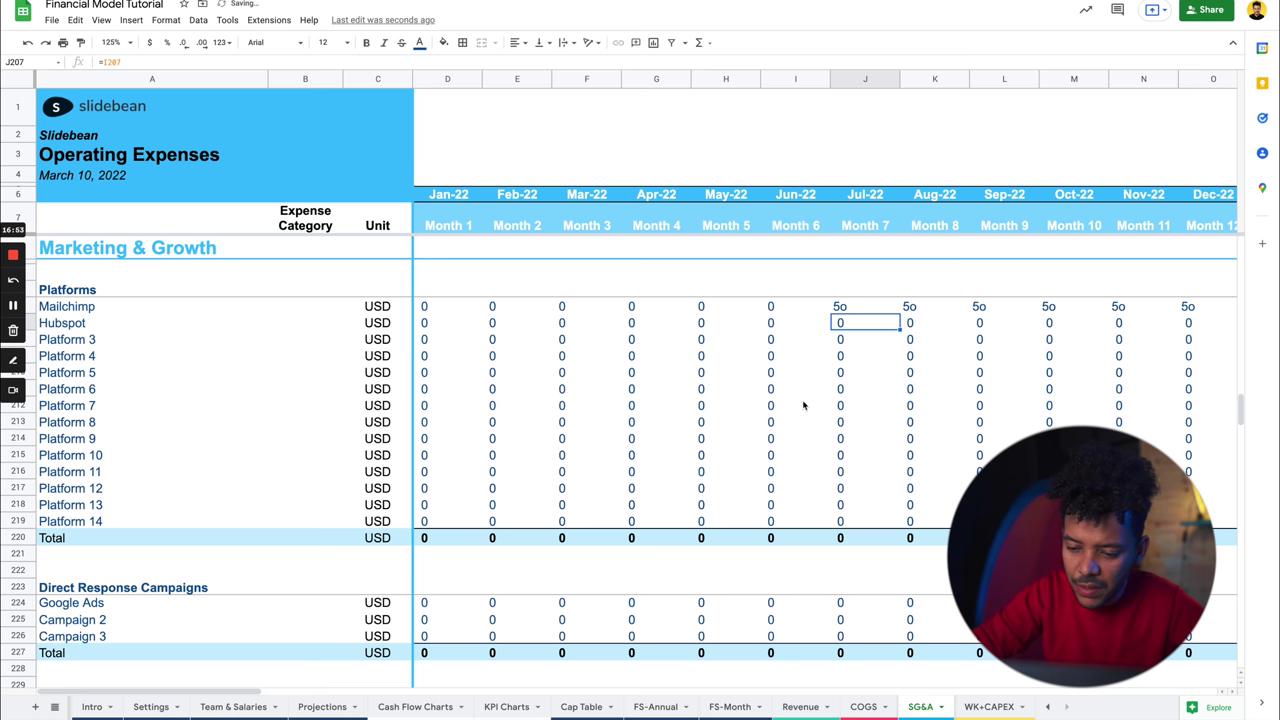
click(849, 308)
text(50)
key(Return)
Inspect the Office rent formulas for Jul-22 and Aug-22 and trace them back to the Operations headcount.
scroll(793, 393, down, 4)
scroll(793, 393, down, 10)
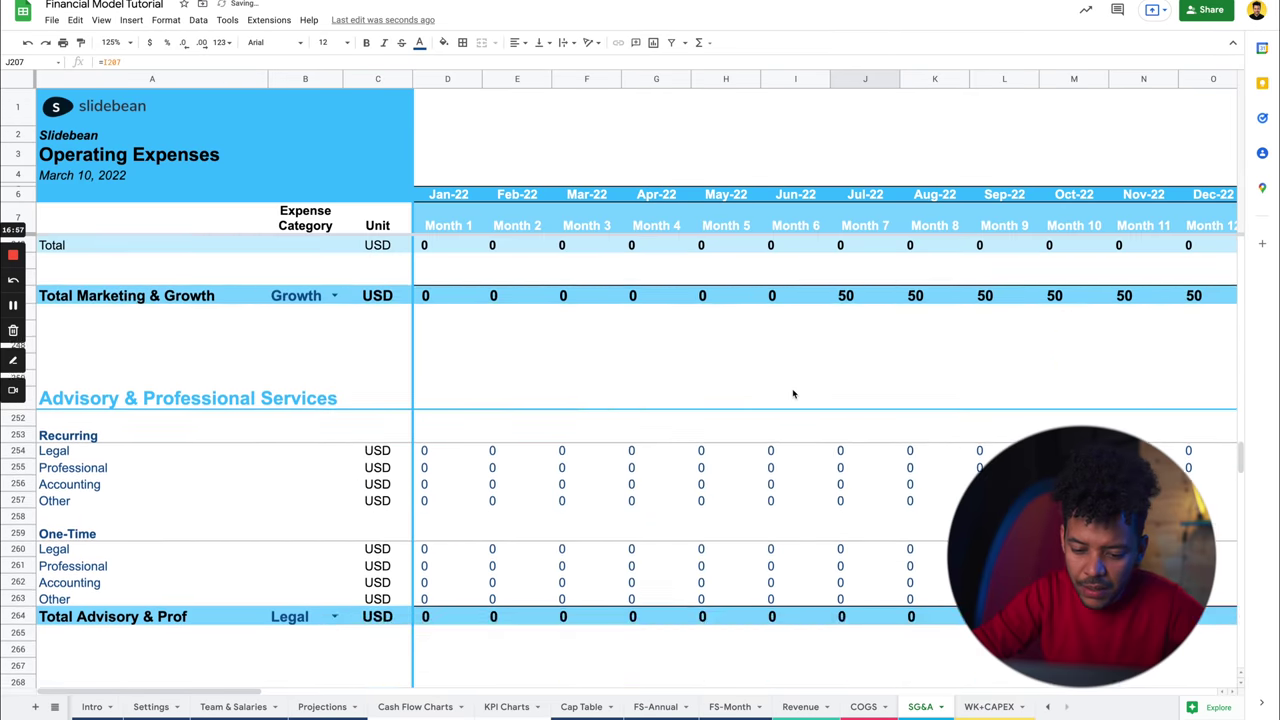
scroll(793, 393, down, 1)
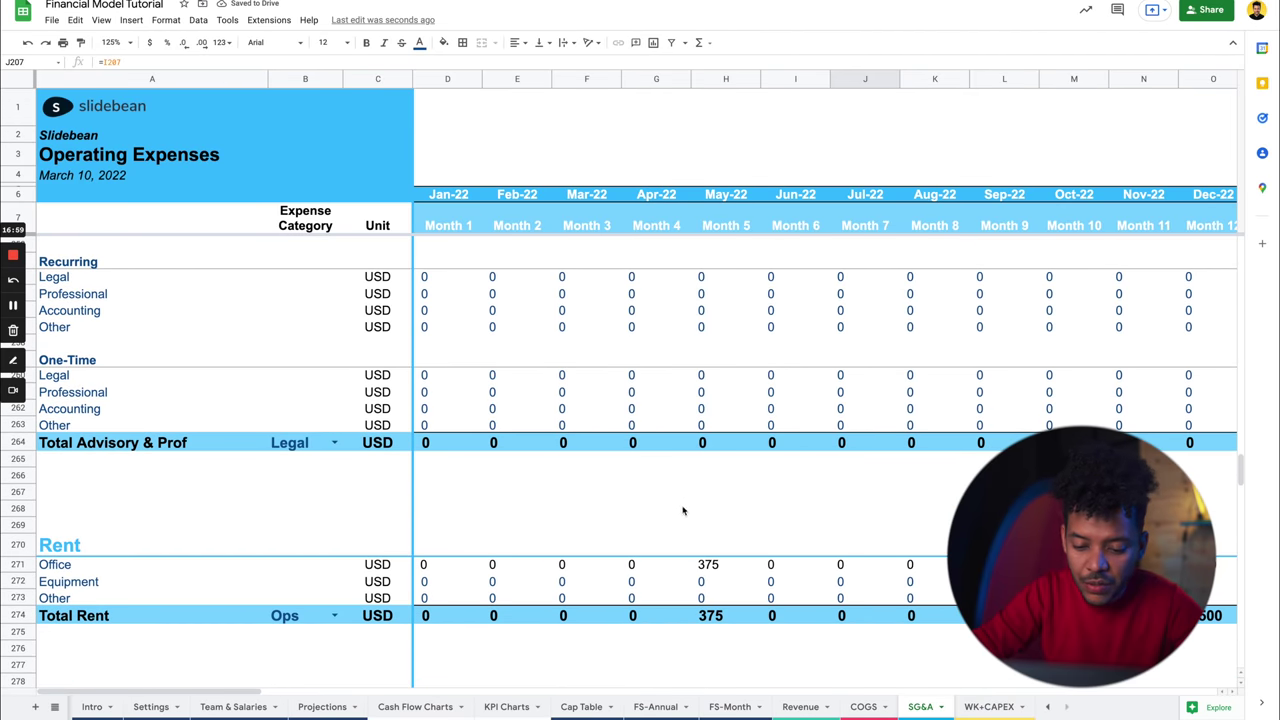
click(630, 548)
mouse_move(912, 565)
mouse_down()
mouse_move(880, 565)
mouse_move(905, 565)
mouse_move(896, 570)
mouse_up()
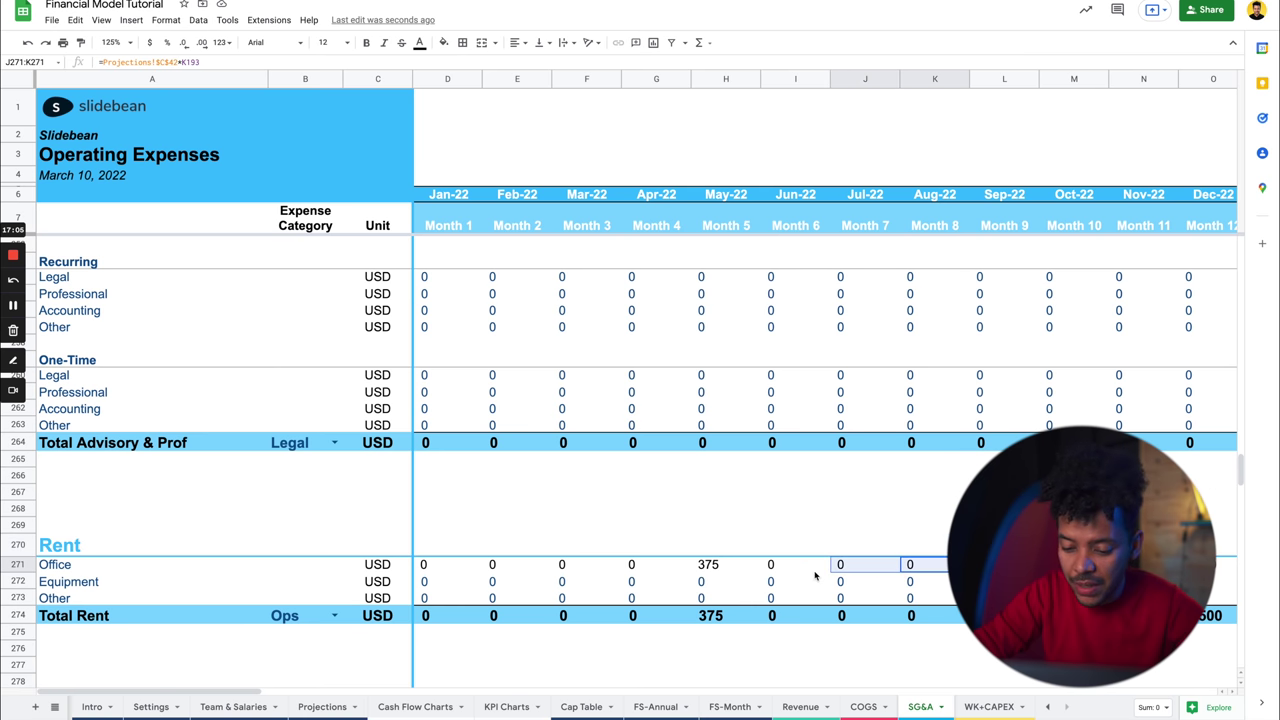
scroll(842, 393, up, 20)
scroll(838, 385, up, 2)
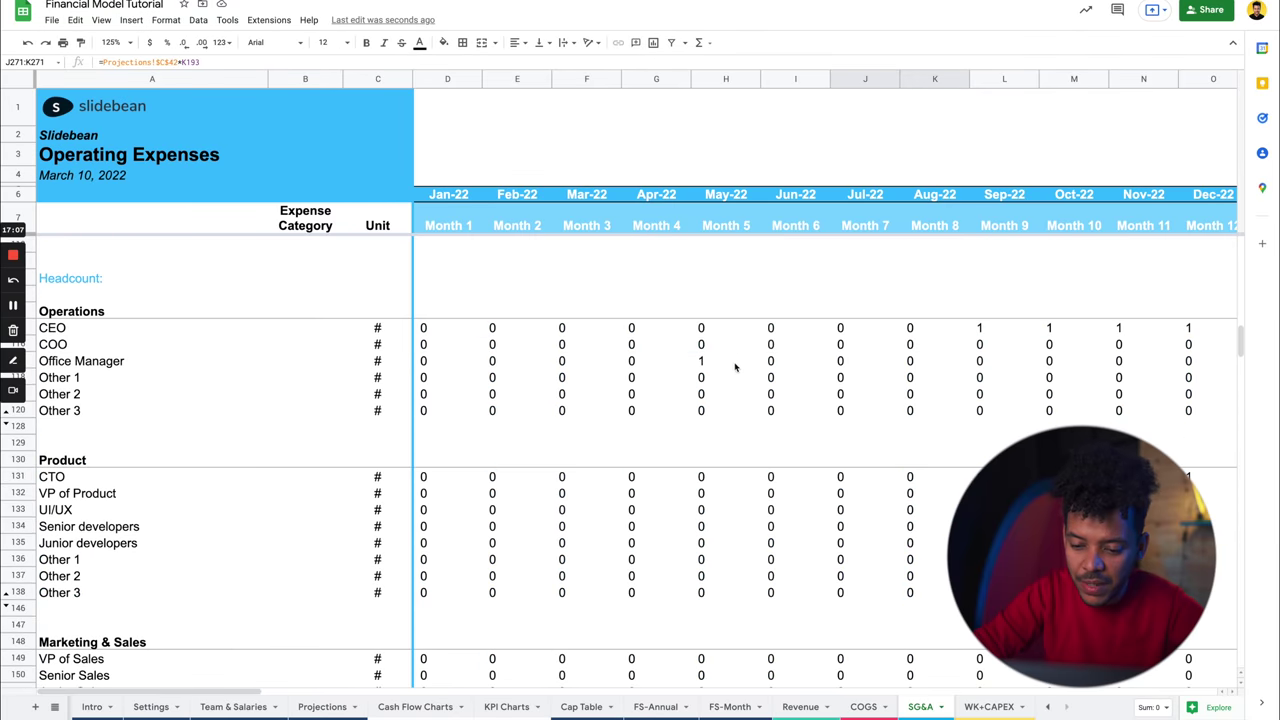
Restore the May-22 Office Manager headcount formula on the SG&A sheet by copying the Apr-22 cell into it.
click(703, 366)
key(Left)
key(Right)
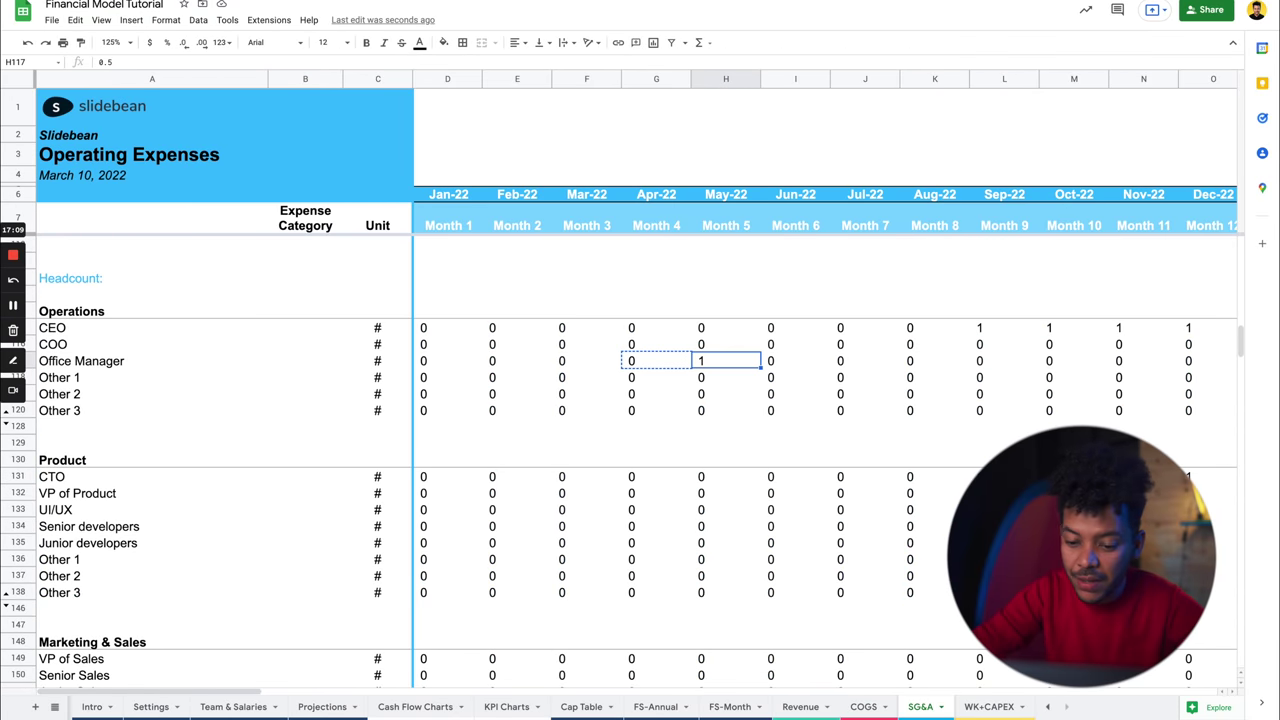
key(ctrl+b)
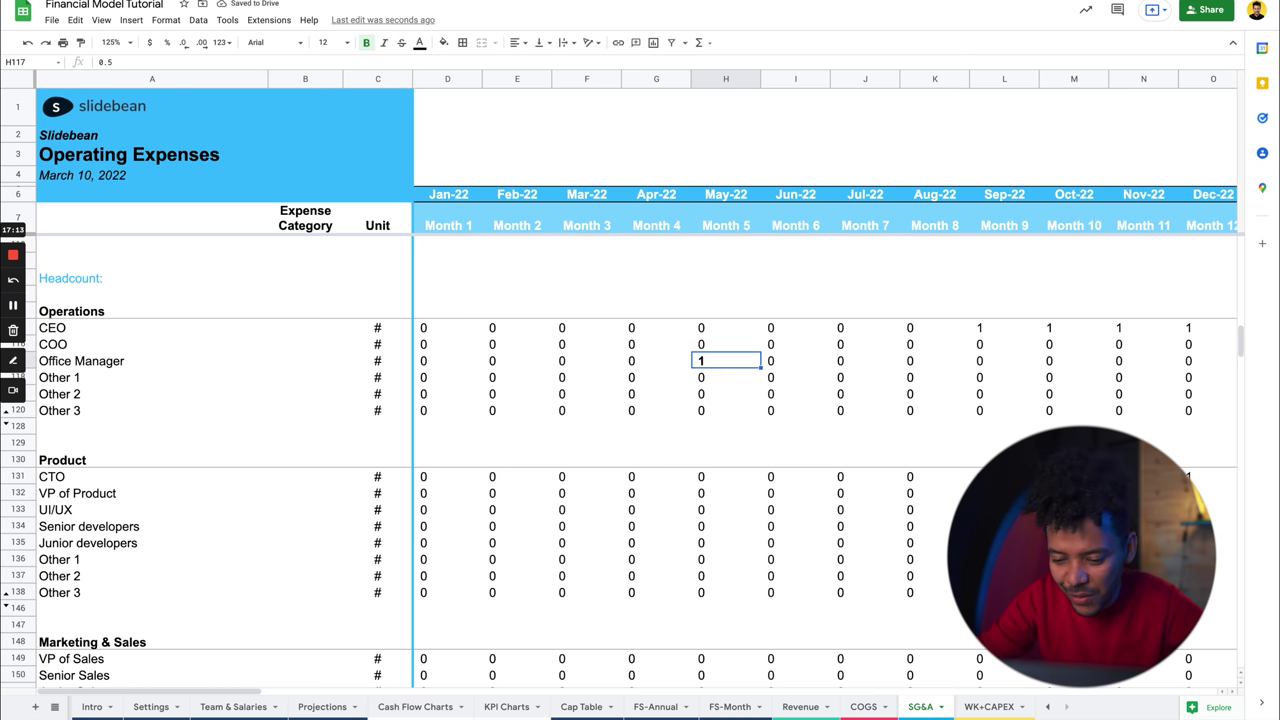
key(Left)
key(ctrl+c)
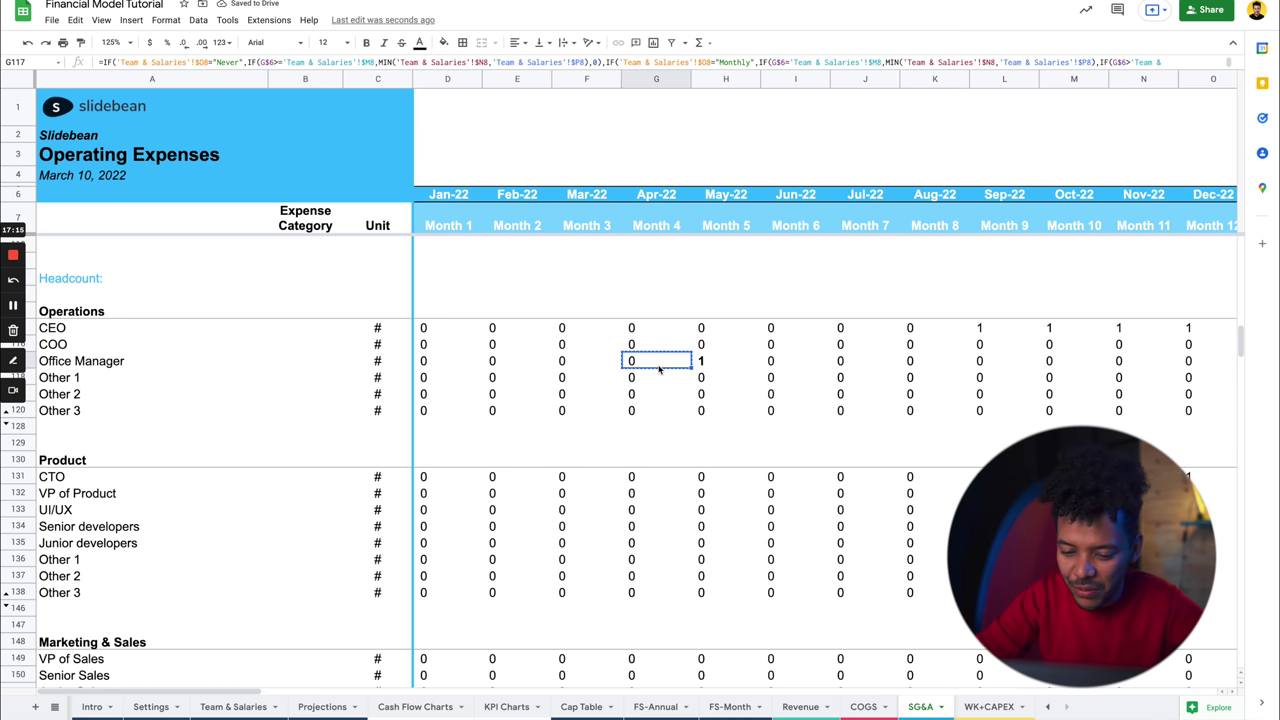
key(Right)
key(ctrl+v)
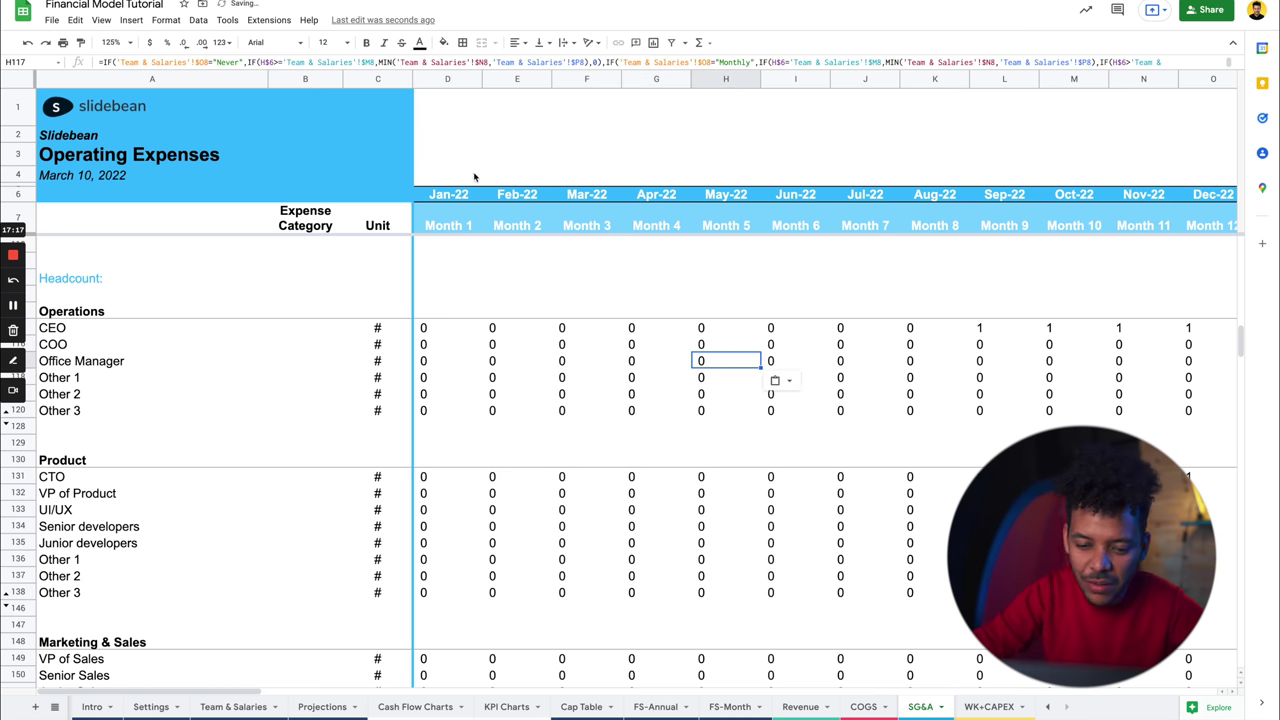
click(700, 344)
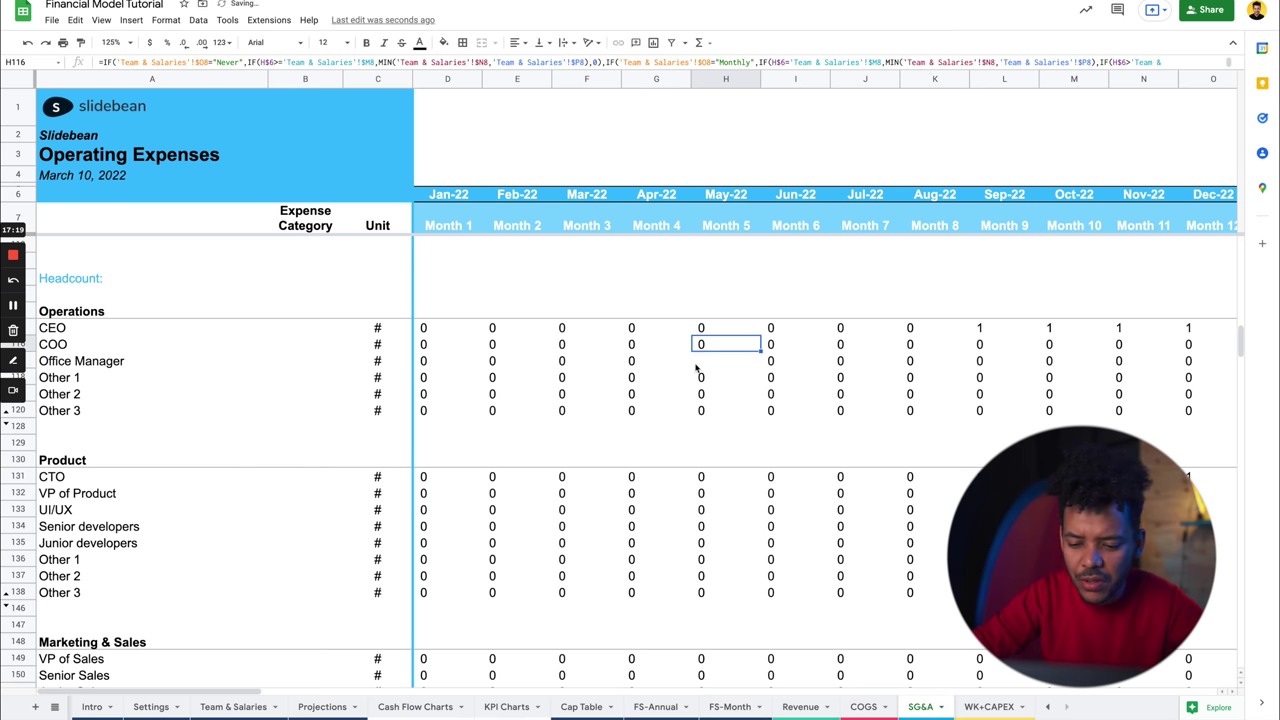
click(707, 364)
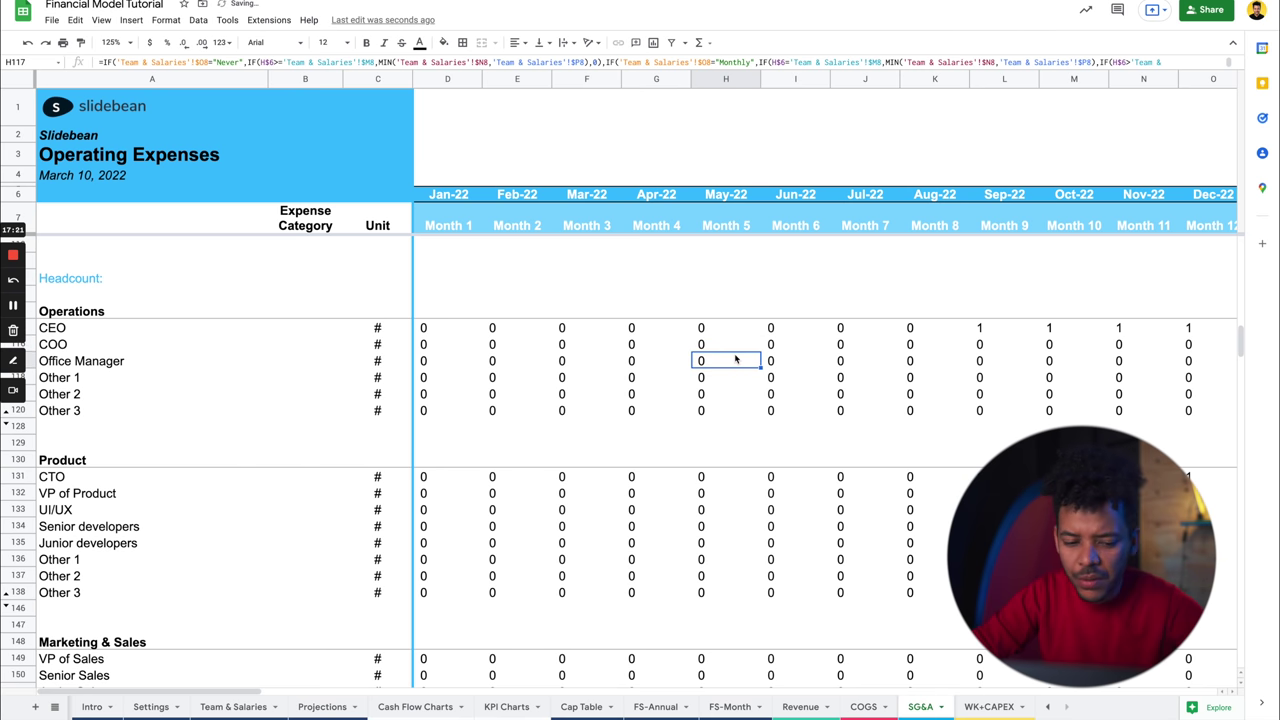
Review the funding round settings on the Projections sheet and the monthly income statement on the FS-Month sheet.
click(329, 706)
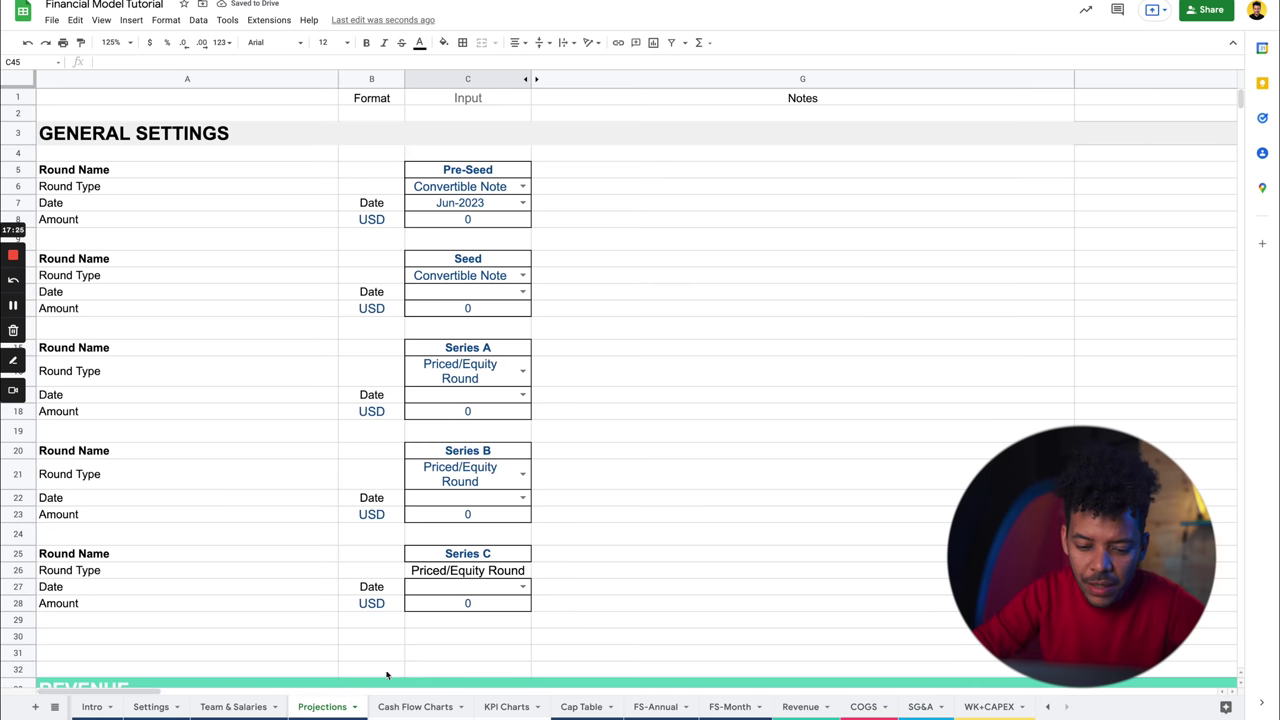
scroll(400, 577, down, 1)
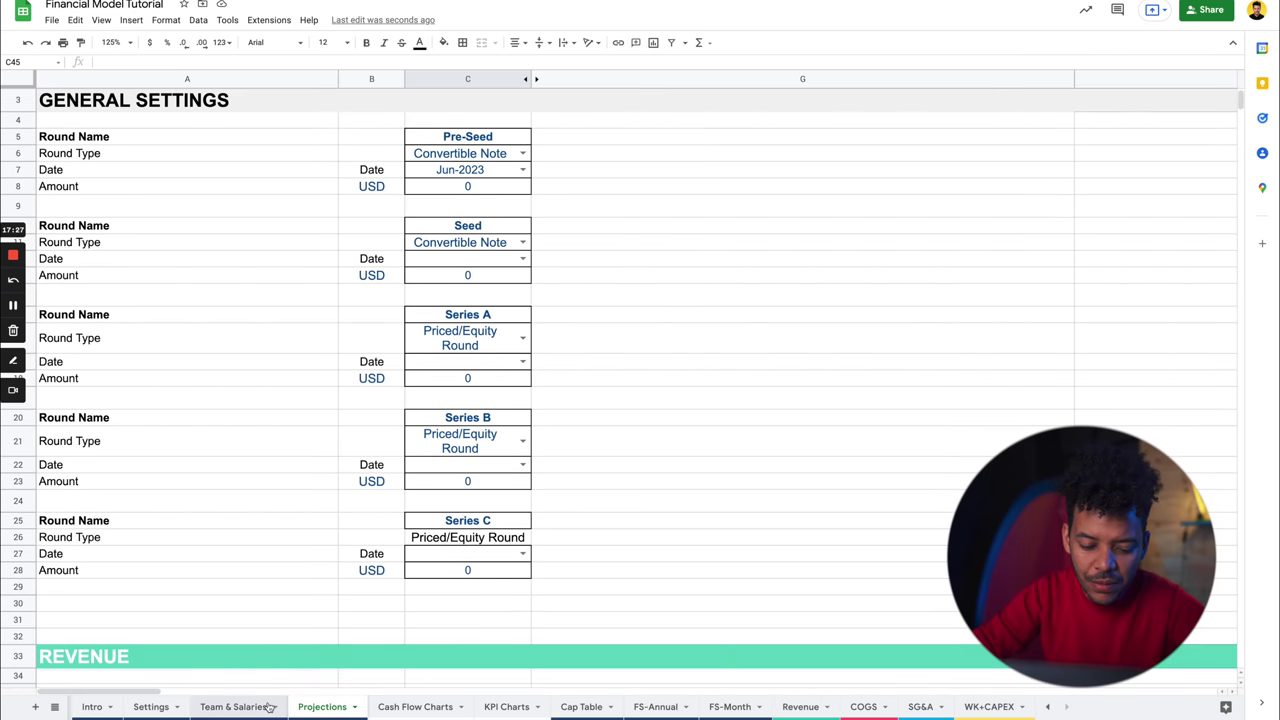
click(732, 706)
click(700, 433)
scroll(690, 320, up, 15)
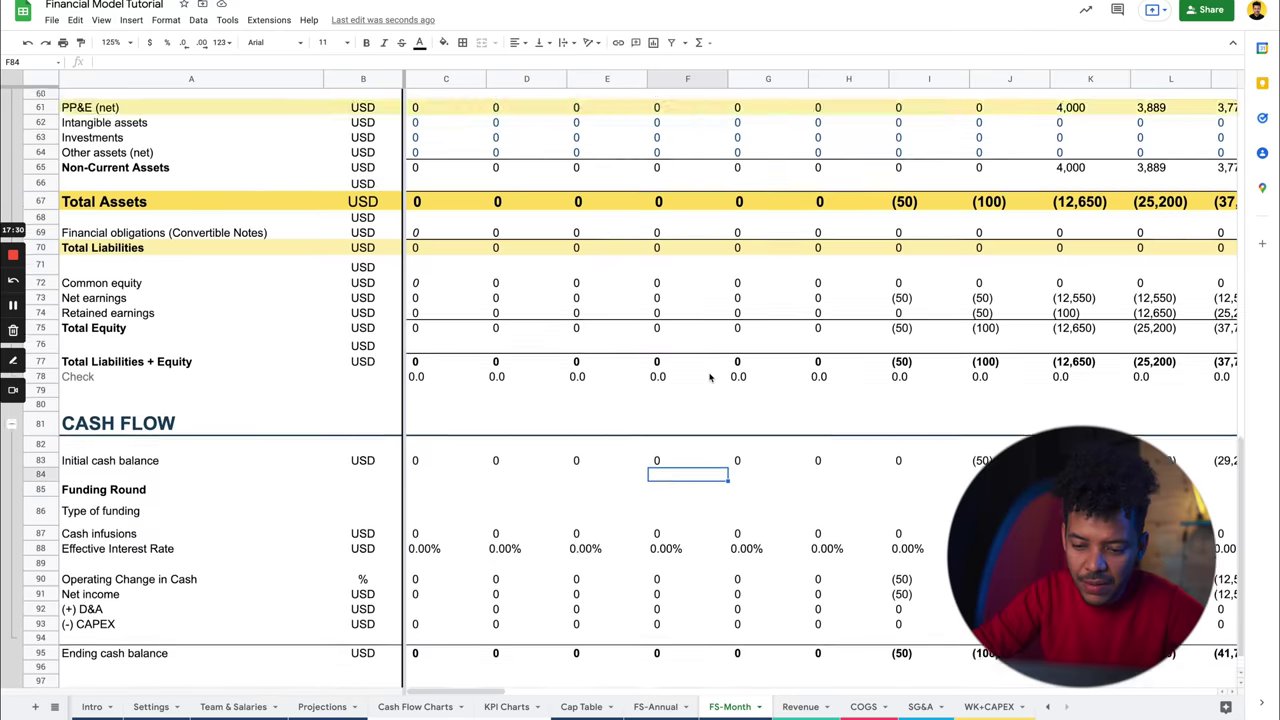
scroll(569, 318, down, 2)
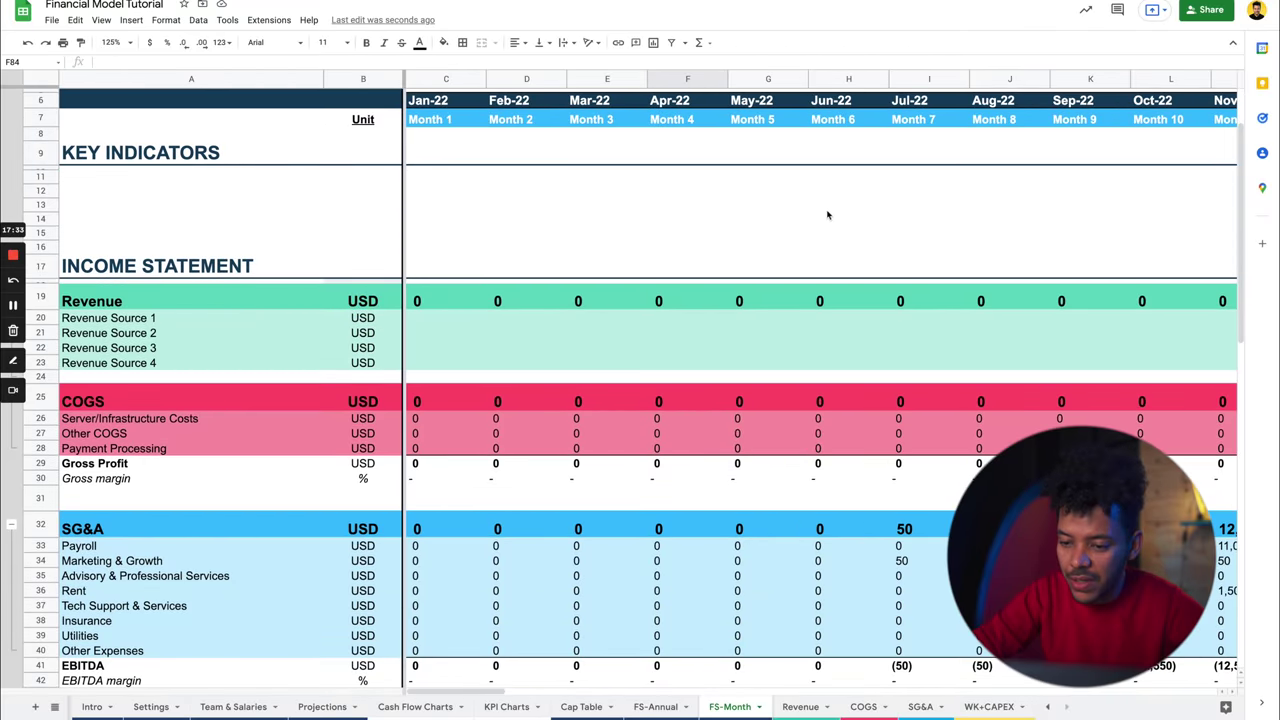
scroll(938, 340, down, 6)
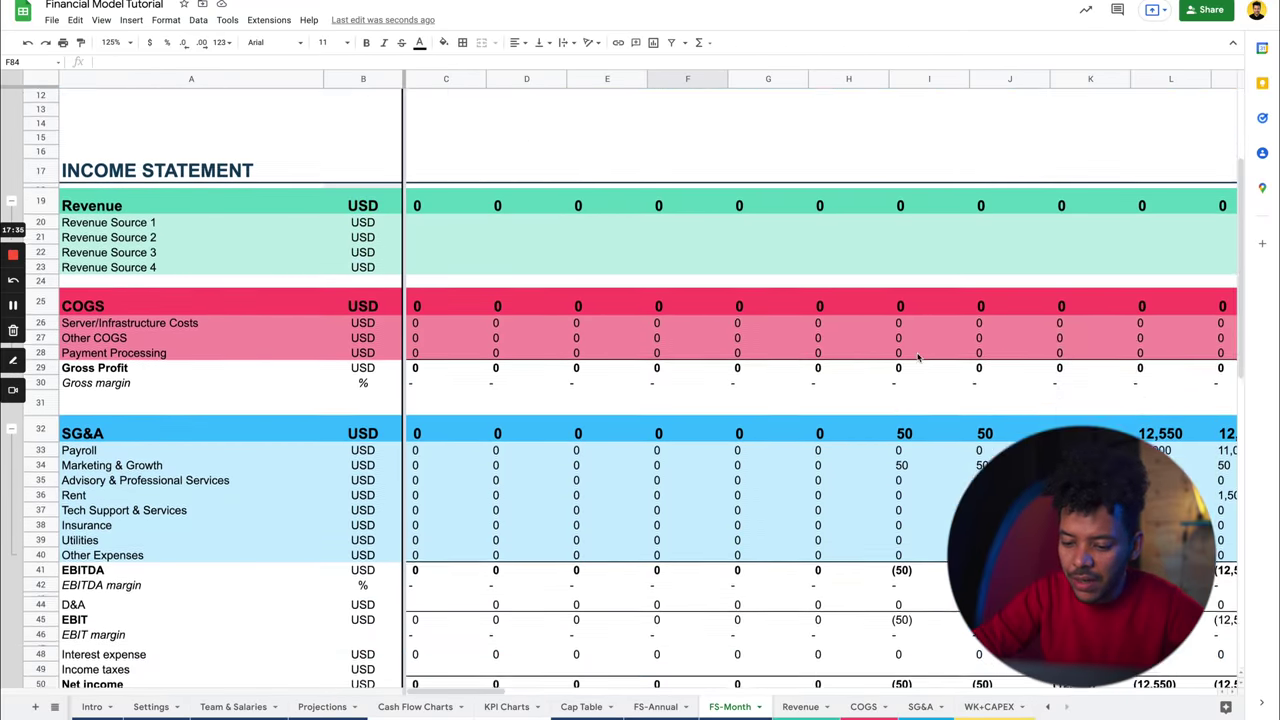
Examine the capital required figures and the use of funds chart on the Cash Flow Charts sheet.
click(416, 710)
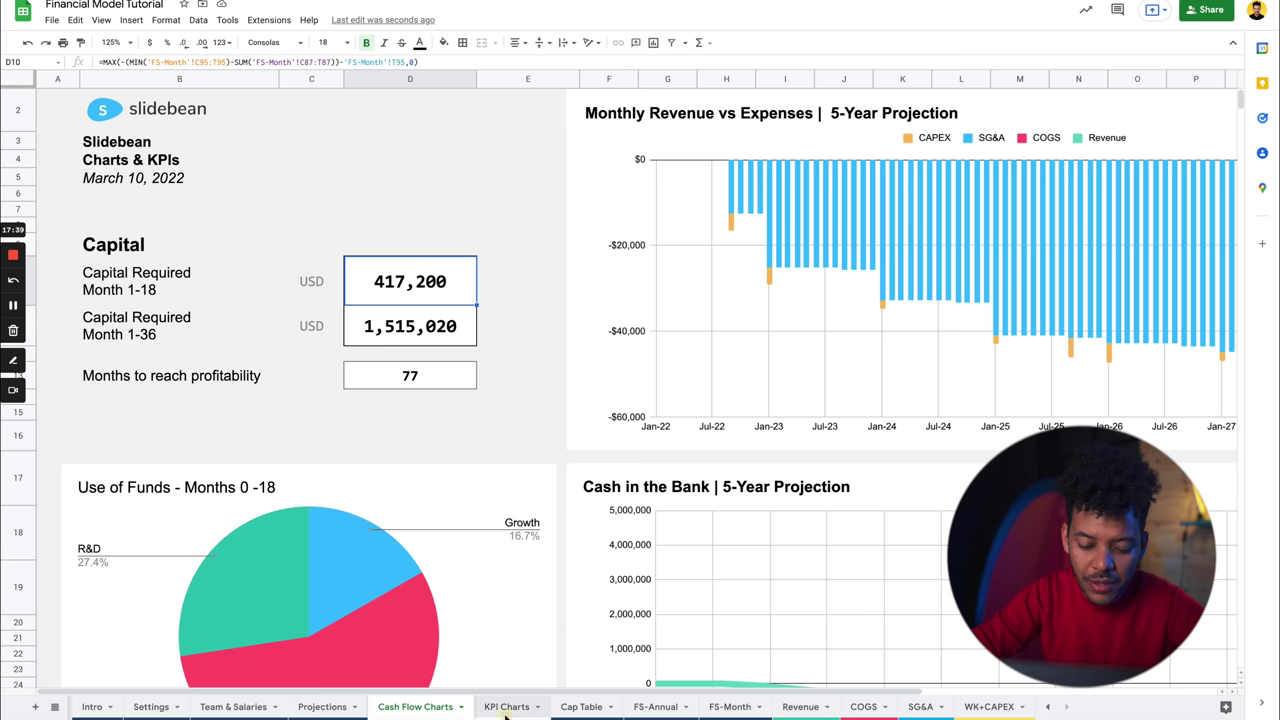
scroll(361, 557, down, 2)
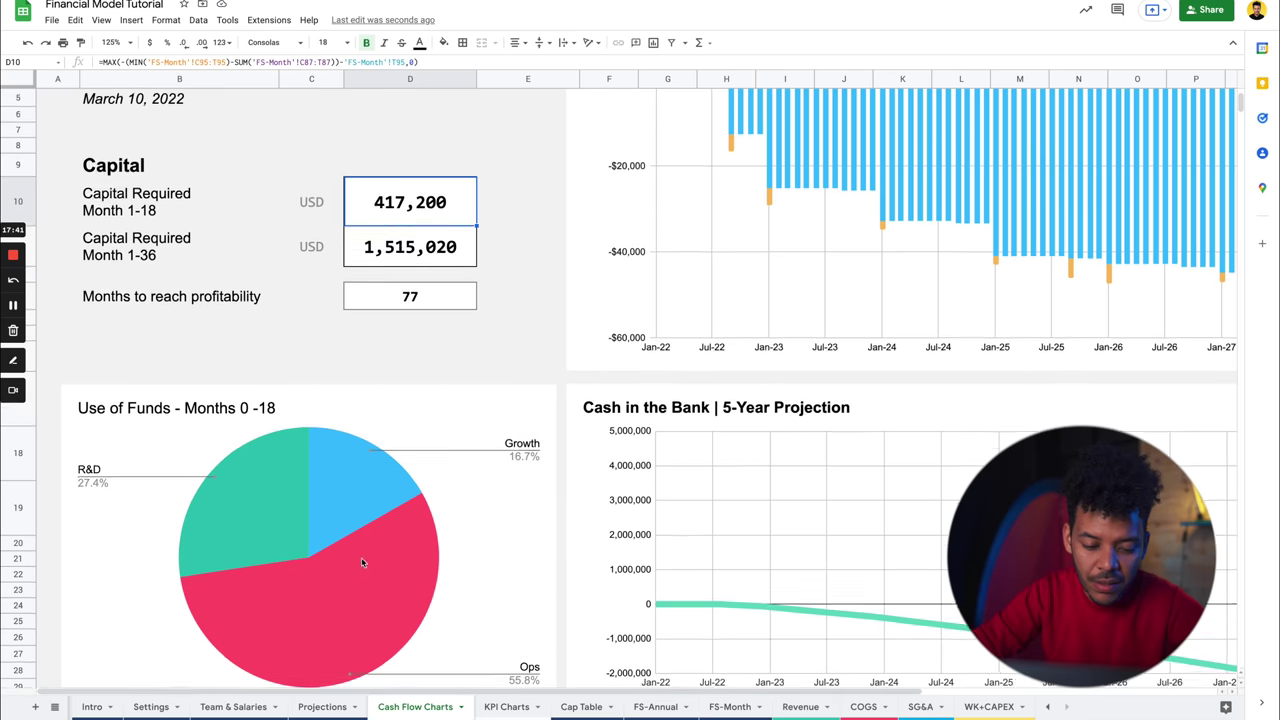
scroll(377, 589, up, 3)
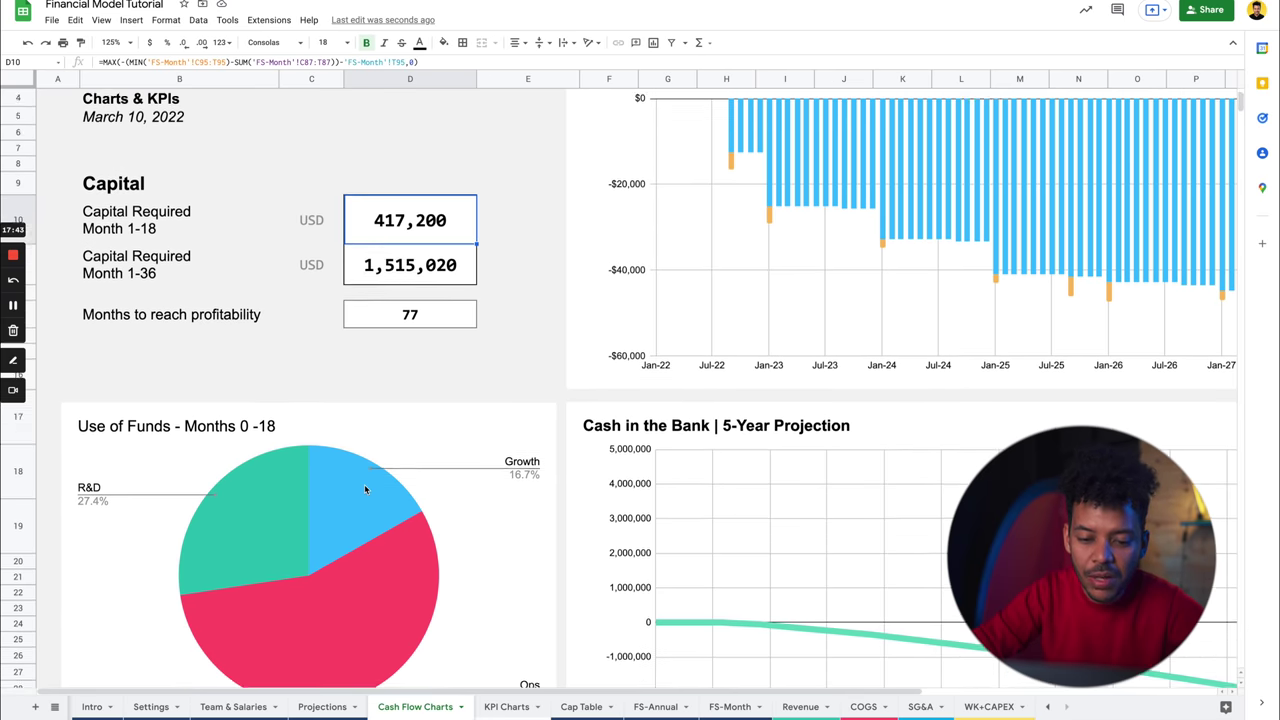
click(316, 306)
click(382, 303)
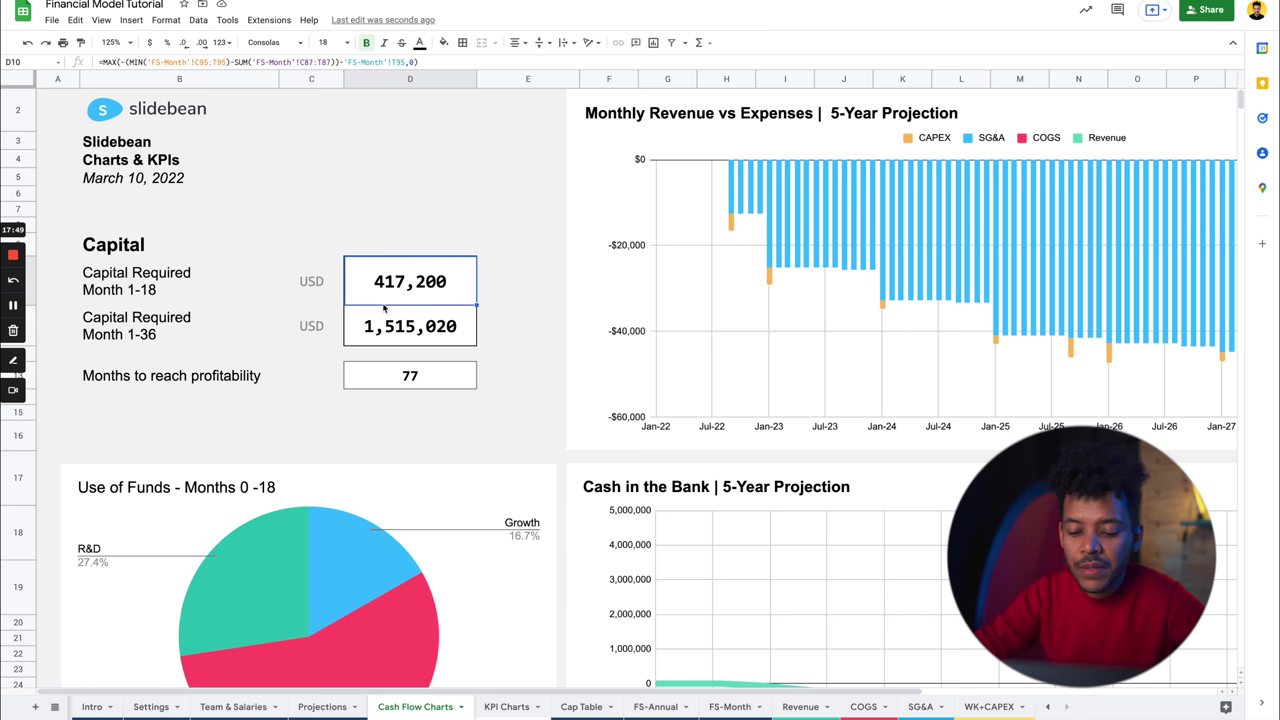
Set the Pre-Seed round amount to 500,000 USD in the General Settings of the Projections sheet.
click(330, 706)
scroll(528, 301, up, 1)
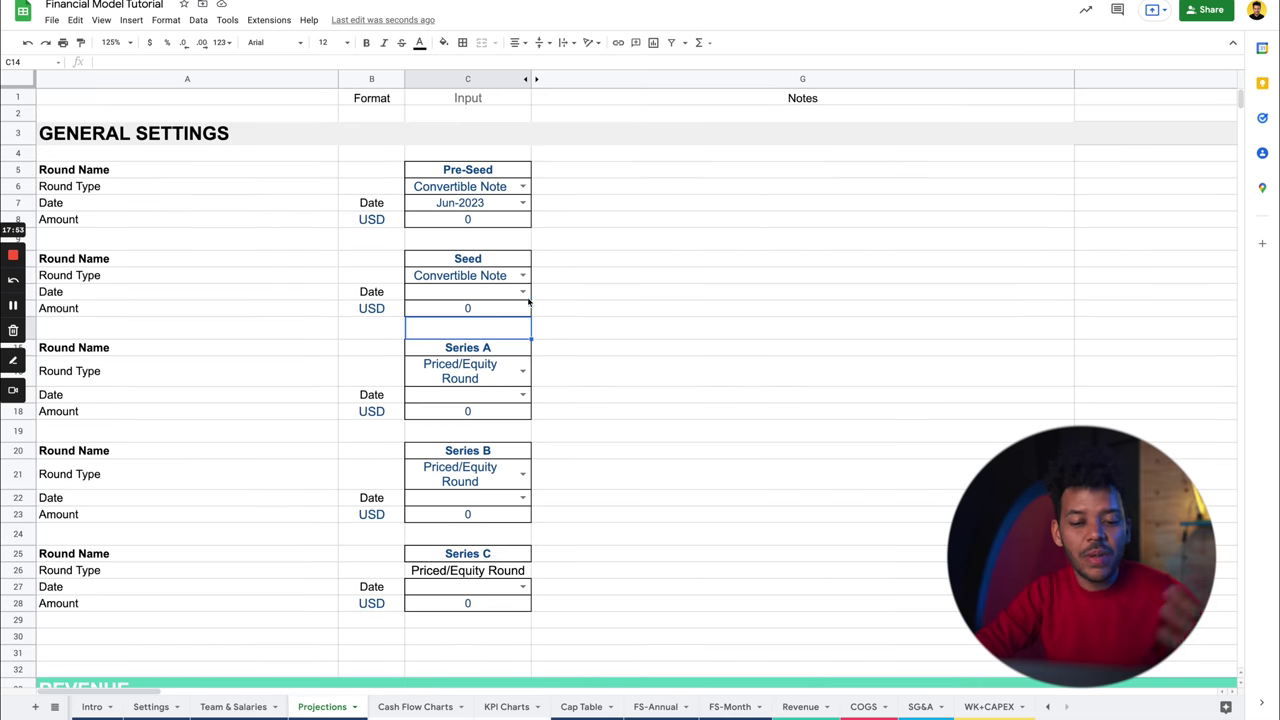
click(474, 204)
click(476, 221)
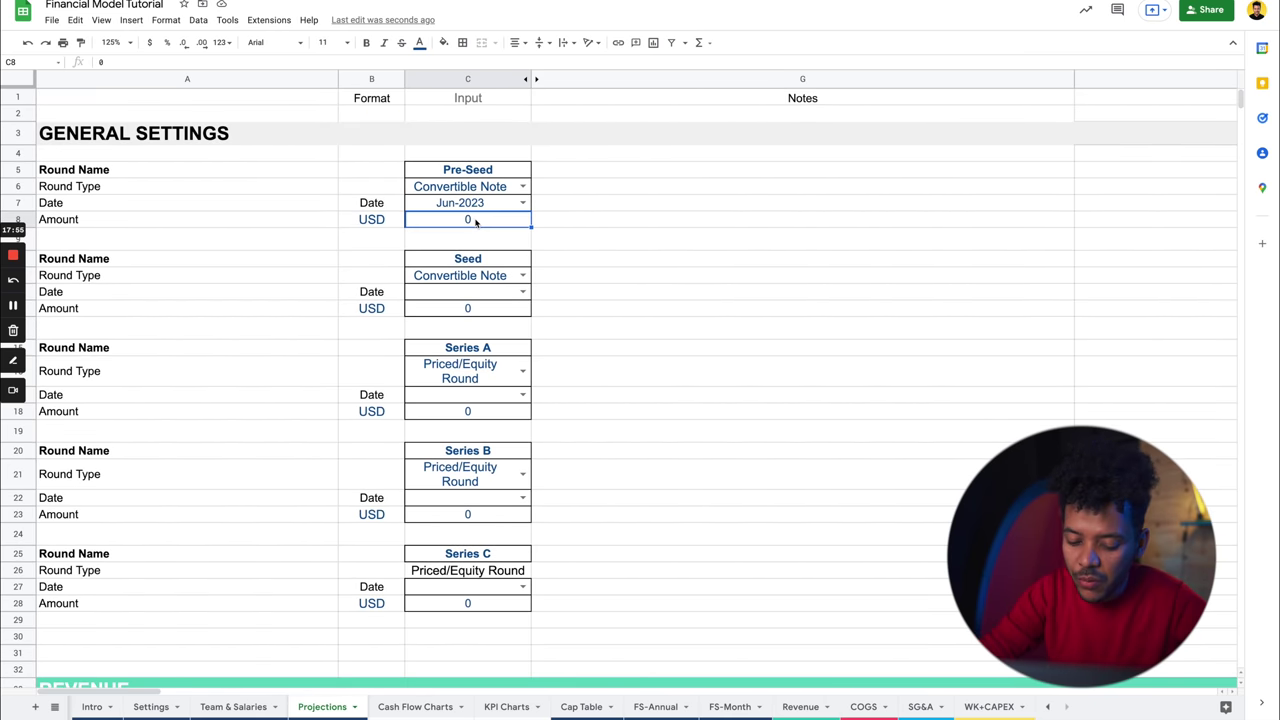
text(500,)
text(0000)
key(Return)
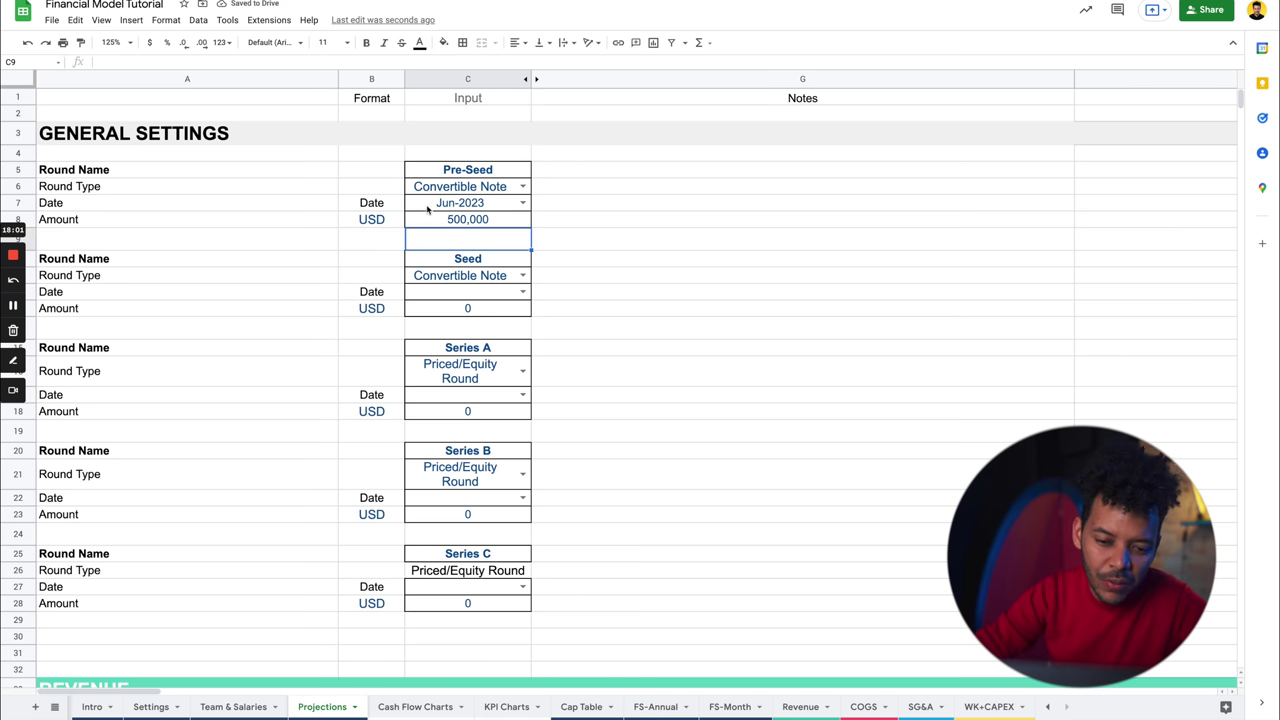
Check the dates available for the Pre-Seed round without changing the selection.
click(473, 208)
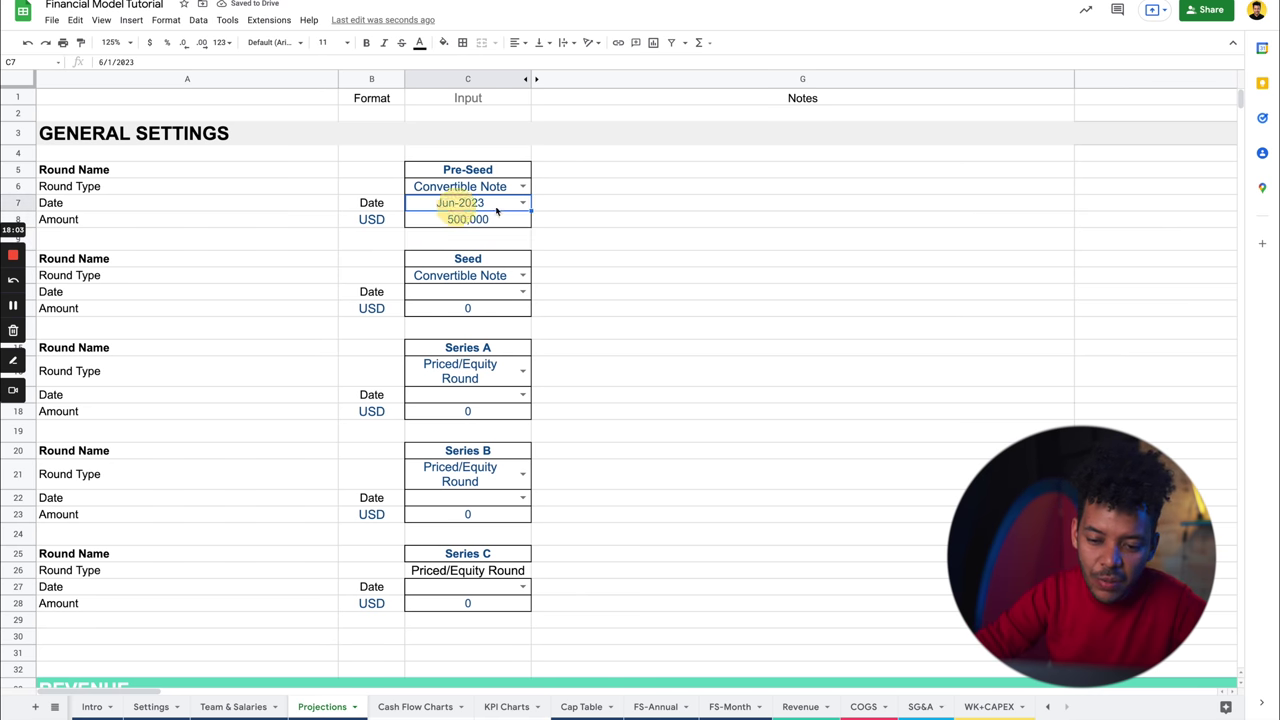
click(522, 203)
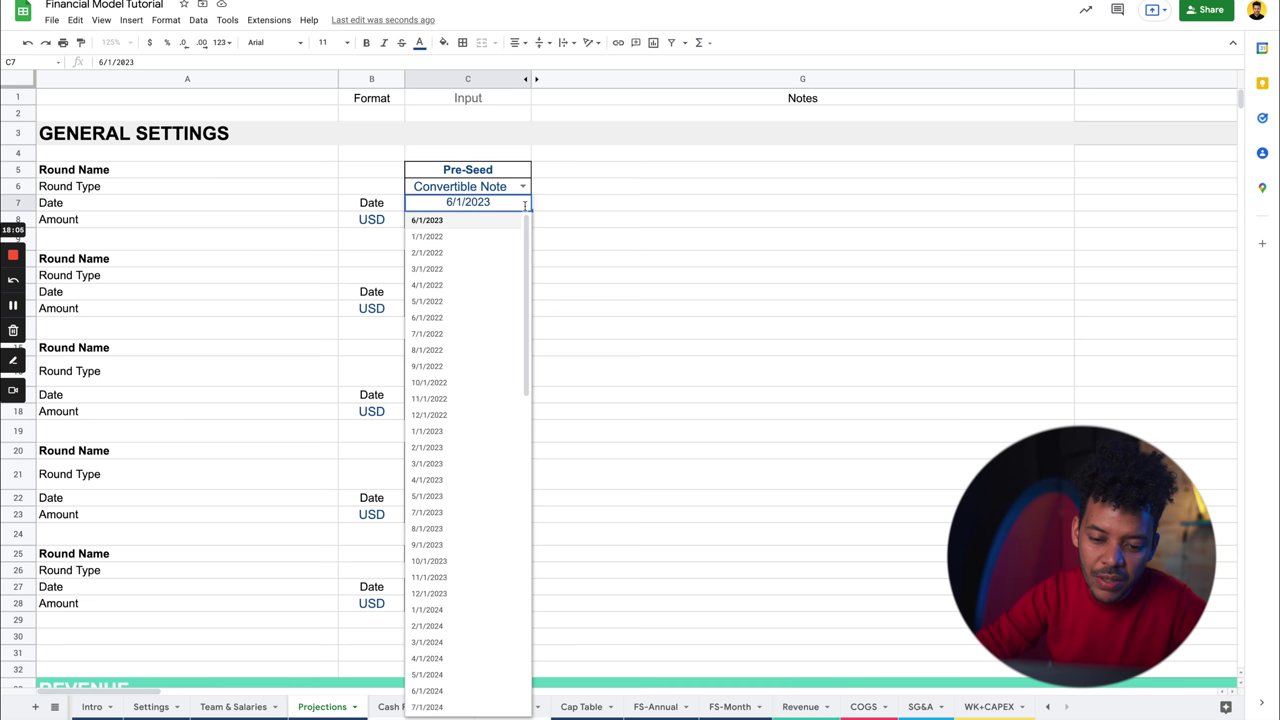
key(Escape)
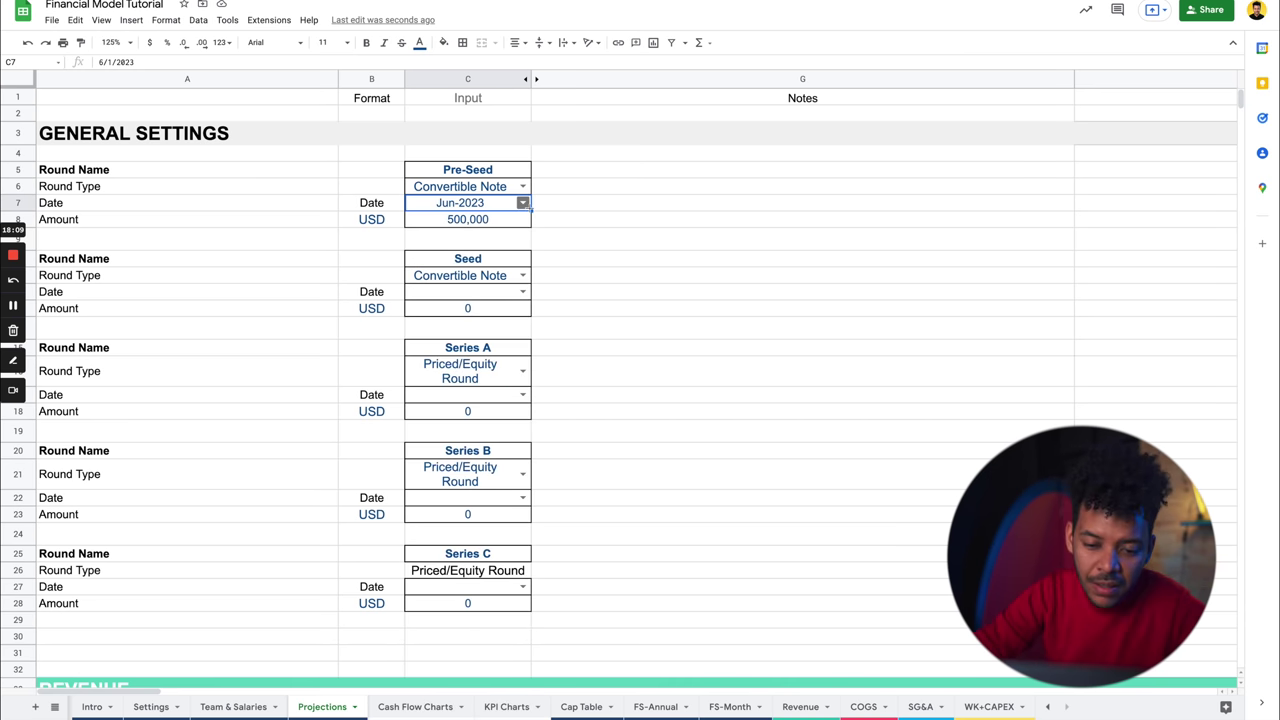
Review the Pre-Seed round type options and choose Convertible Note.
click(428, 171)
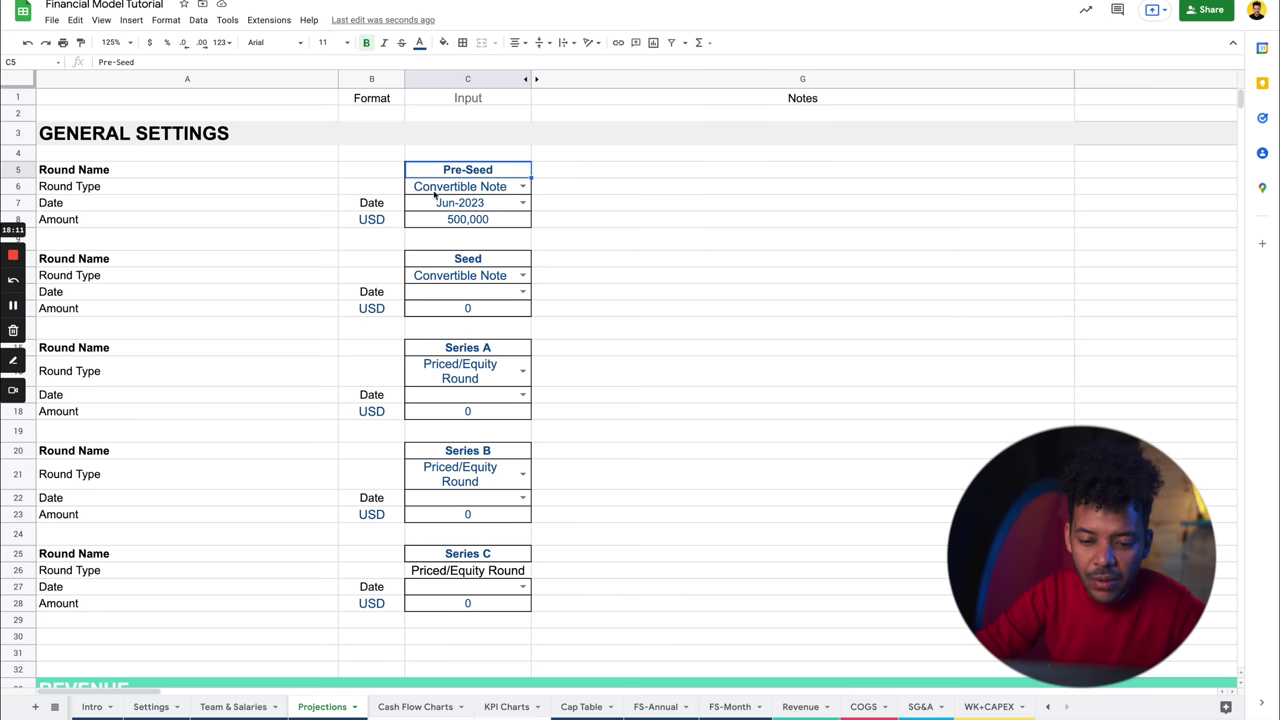
click(428, 190)
click(540, 190)
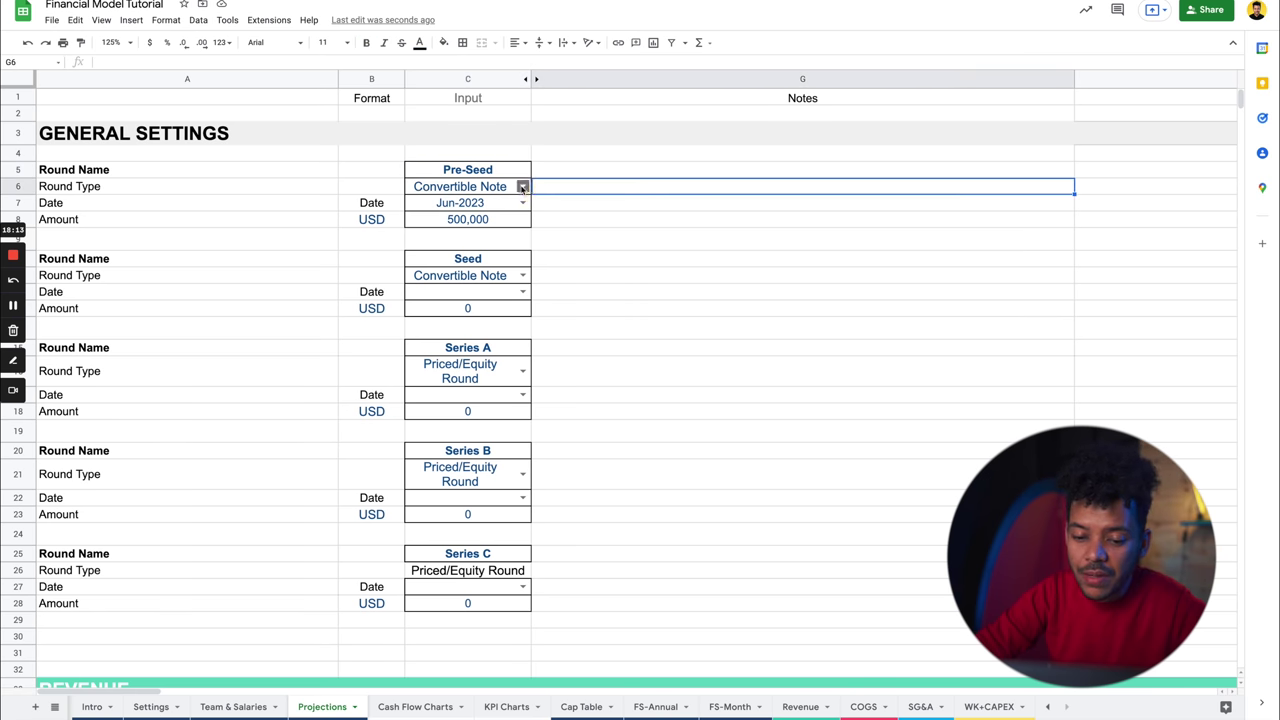
double_click(520, 186)
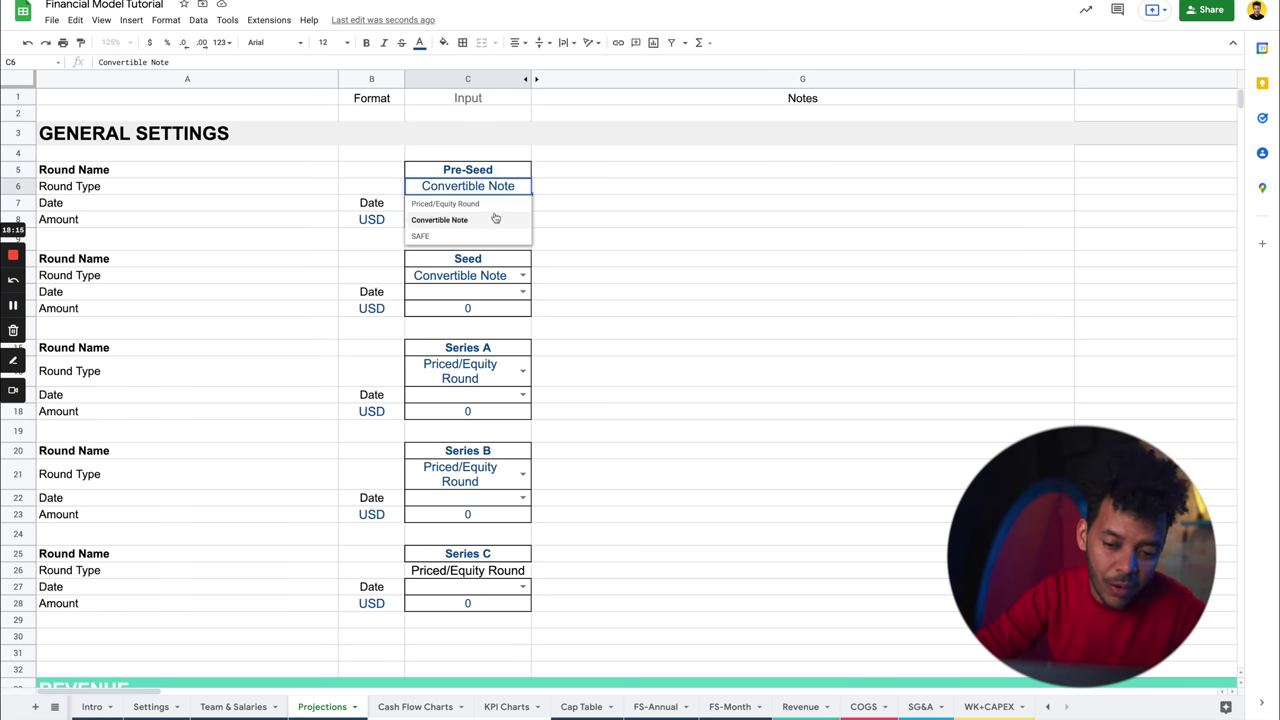
click(585, 192)
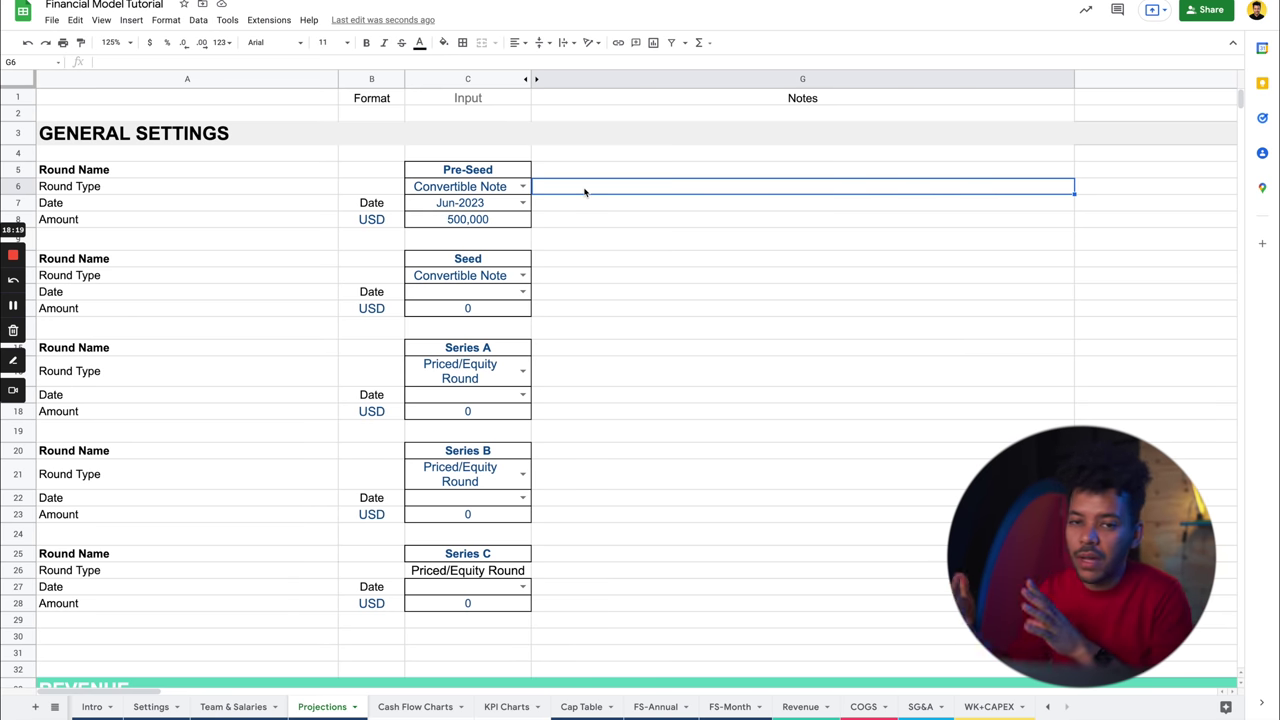
click(522, 186)
click(481, 219)
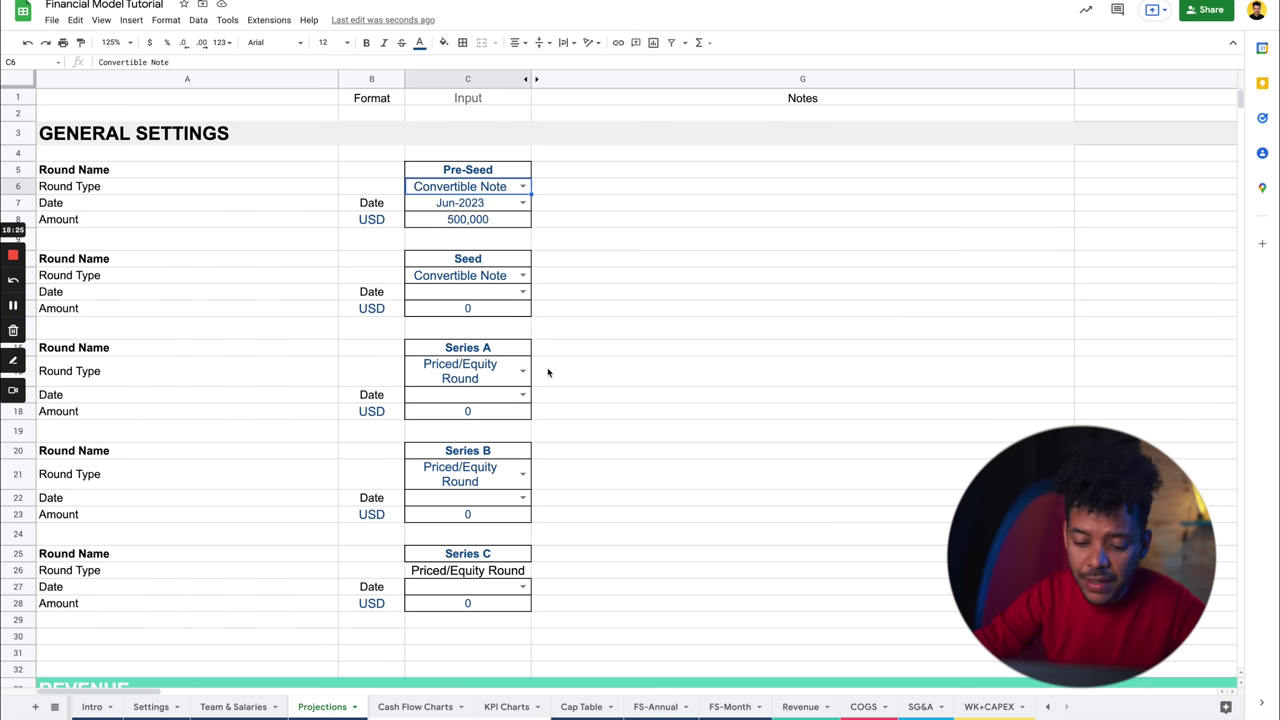
Set the founding shares of Founder 1 and Founder 2 to 5,000,000 each on the Cap Table sheet.
click(581, 706)
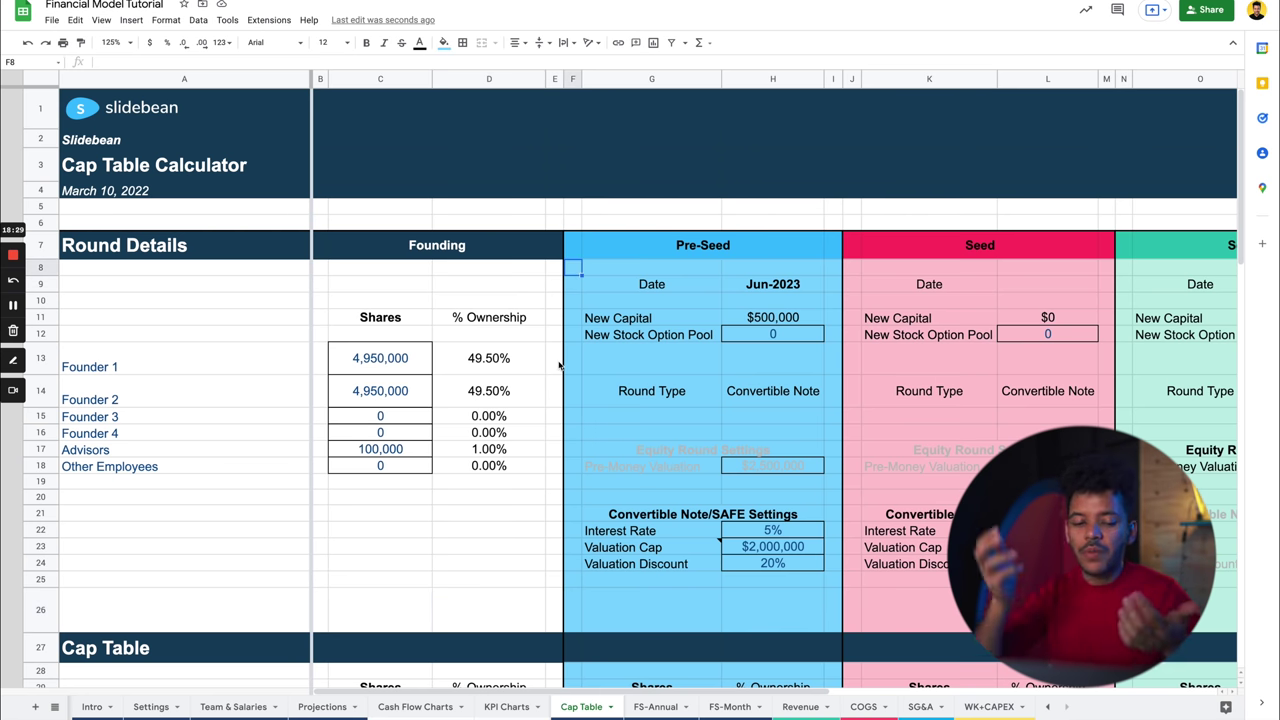
scroll(410, 390, down, 1)
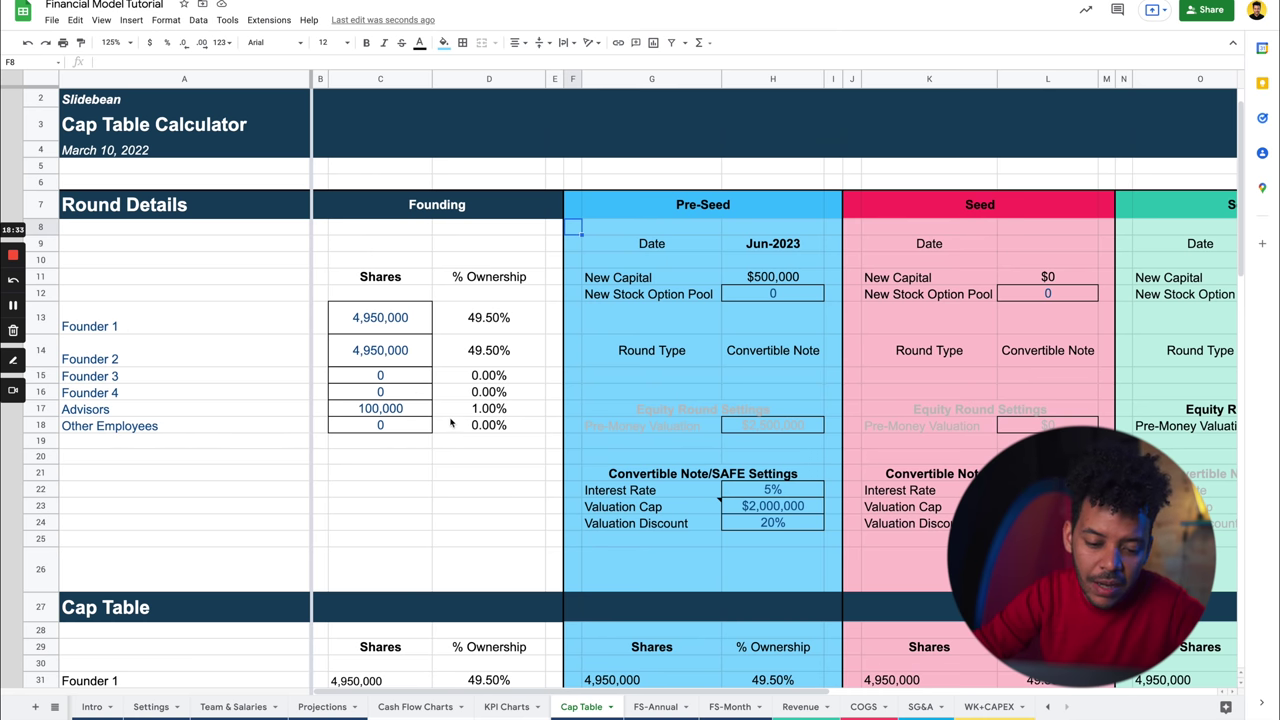
click(406, 317)
text(5000000)
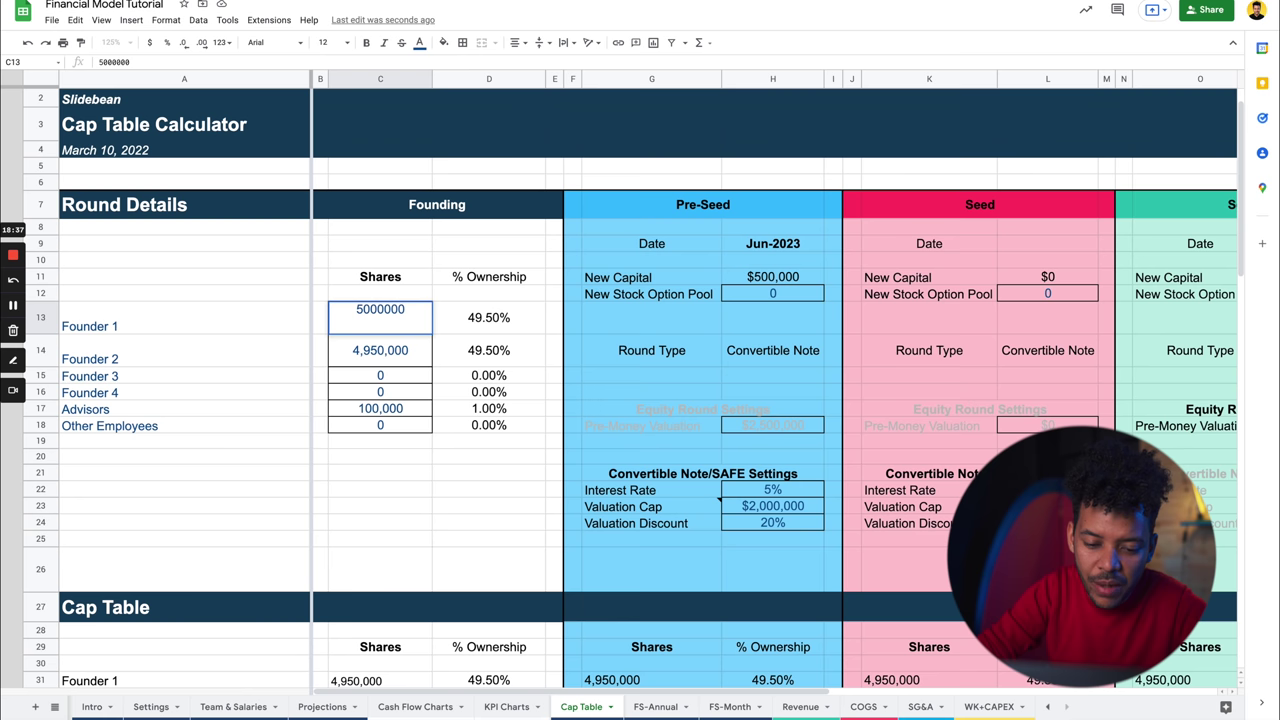
key(Return)
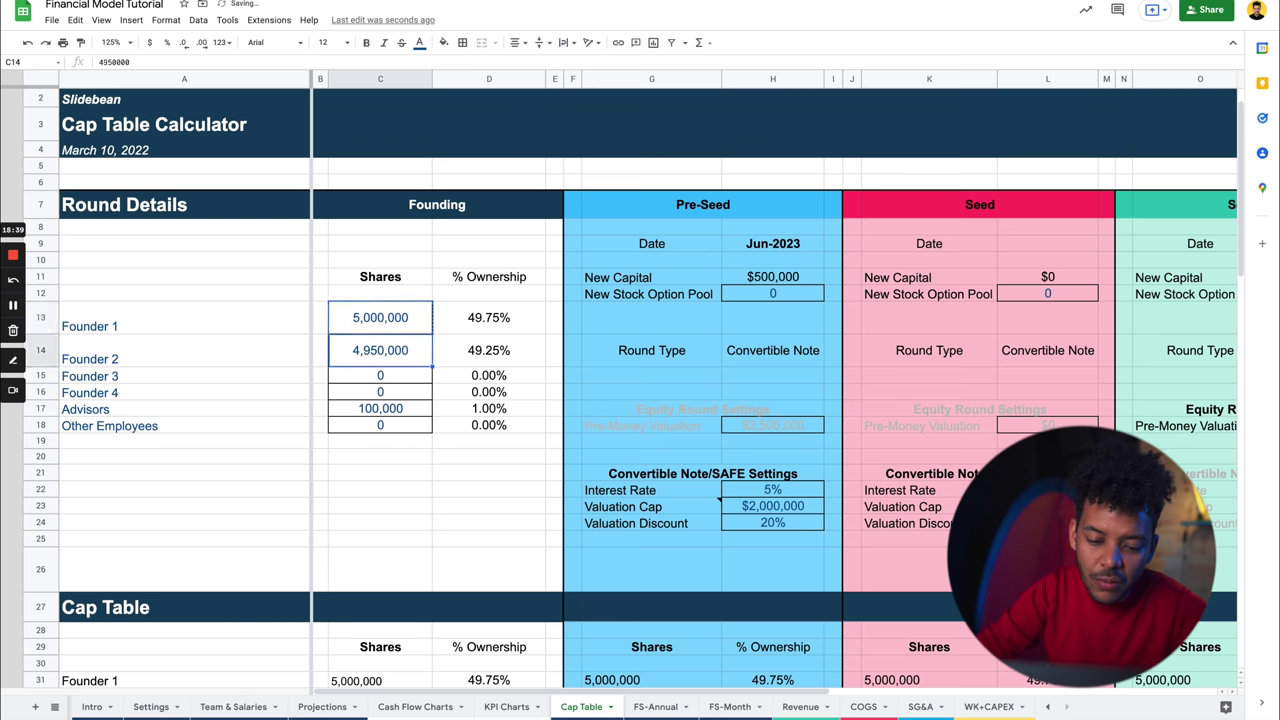
text(5,000,000)
key(Down)
Set the Advisors' founding shares to 0.
key(Down)
key(Down)
text(0)
key(Return)
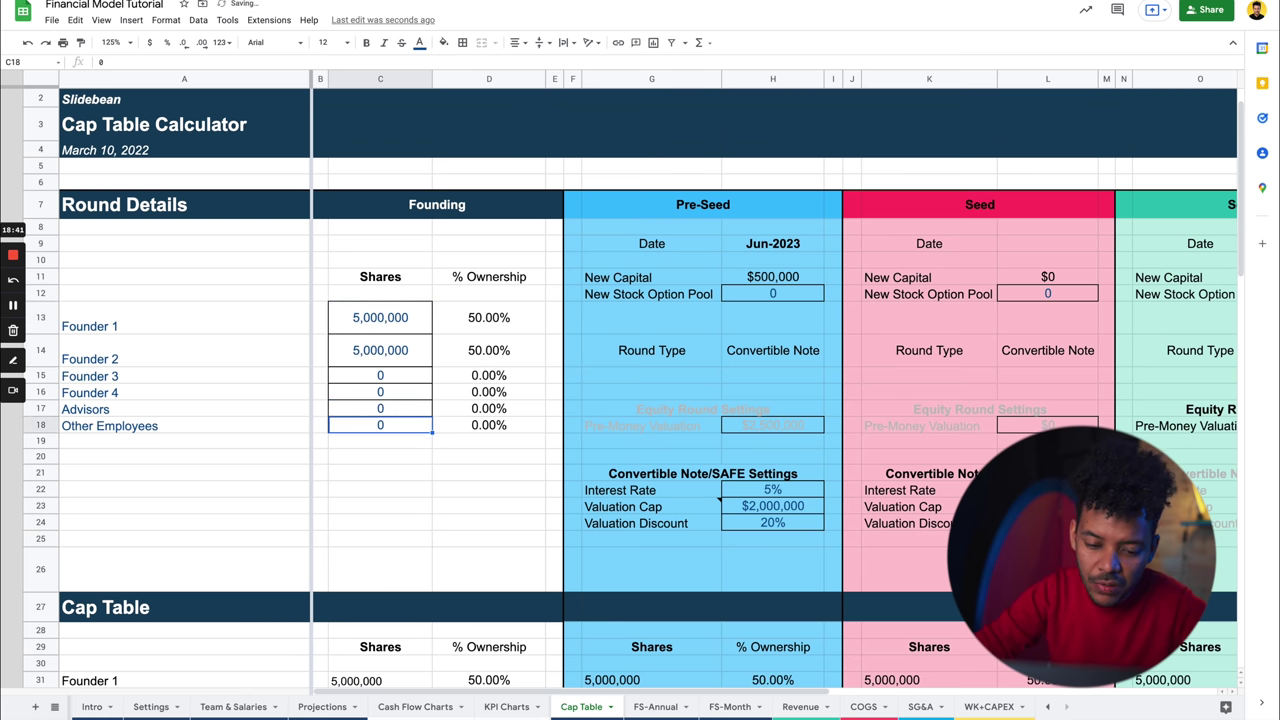
Examine the resulting share distribution and the Total Company Shares formula in the Founding column of the cap table.
scroll(421, 401, down, 2)
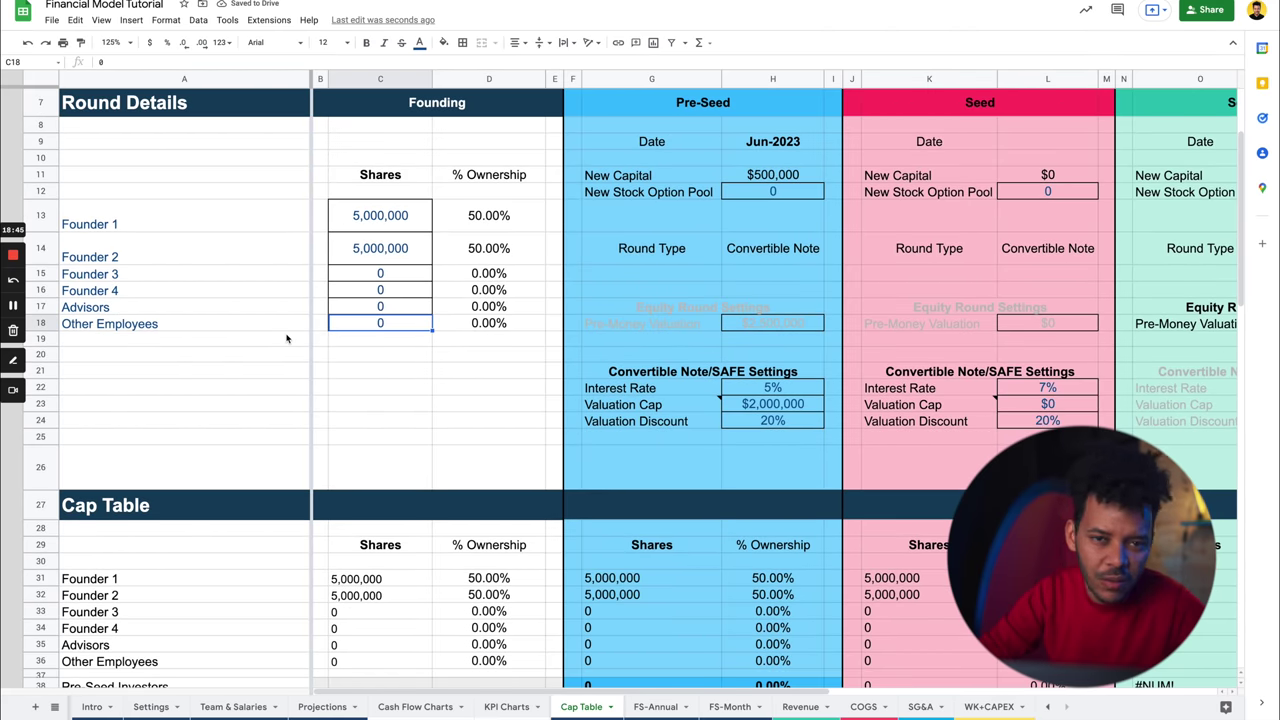
scroll(343, 331, down, 5)
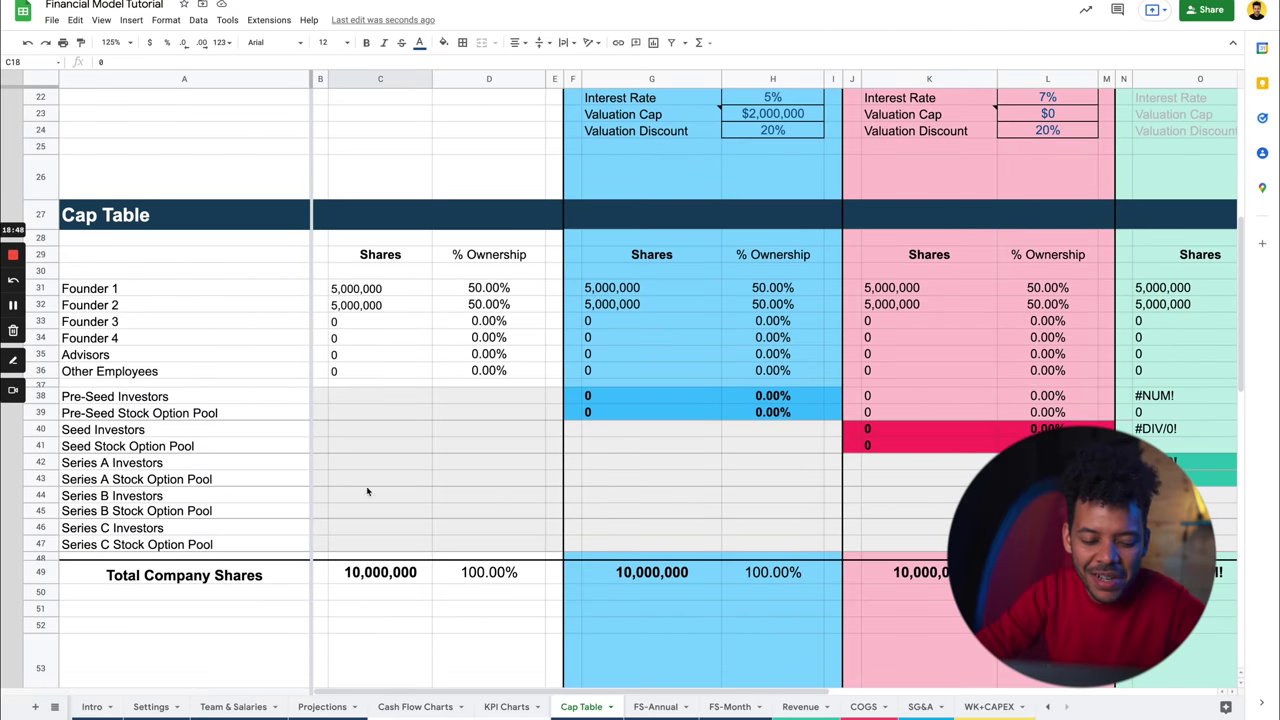
click(372, 558)
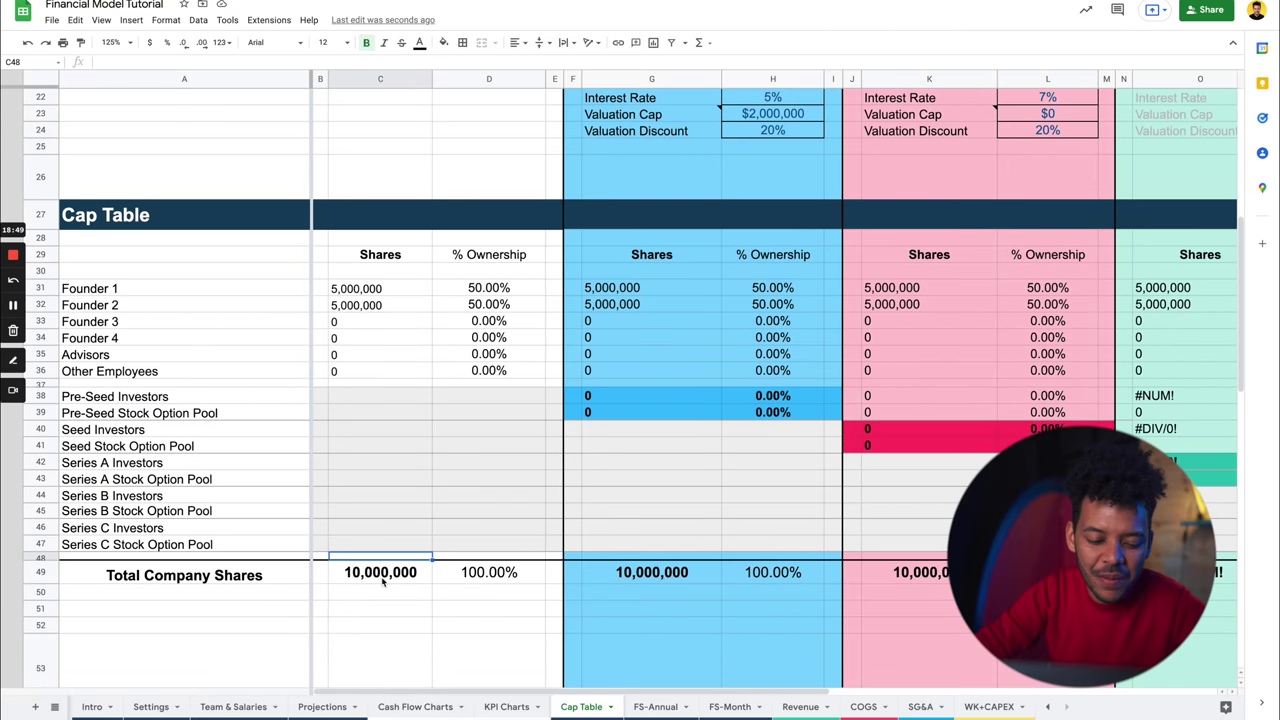
click(380, 572)
scroll(383, 565, up, 7)
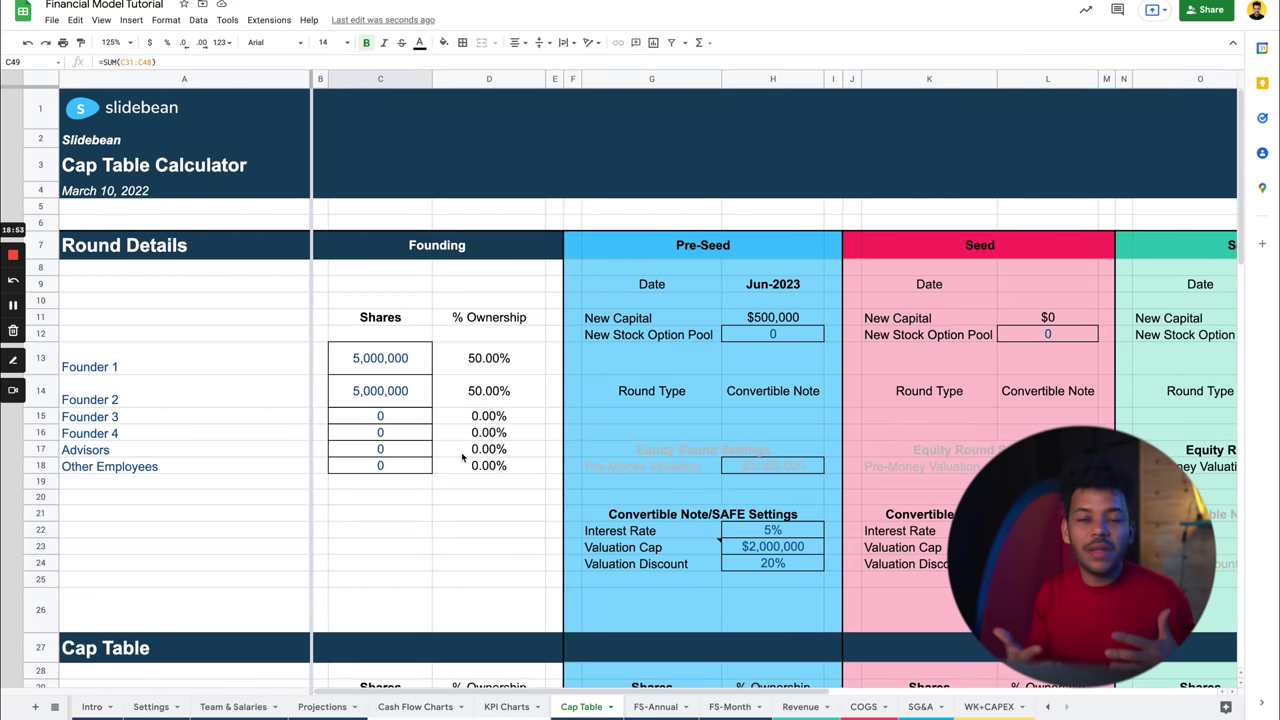
Set the Pre-Seed valuation cap in the Convertible Note/SAFE Settings to $6,000,000.
click(785, 397)
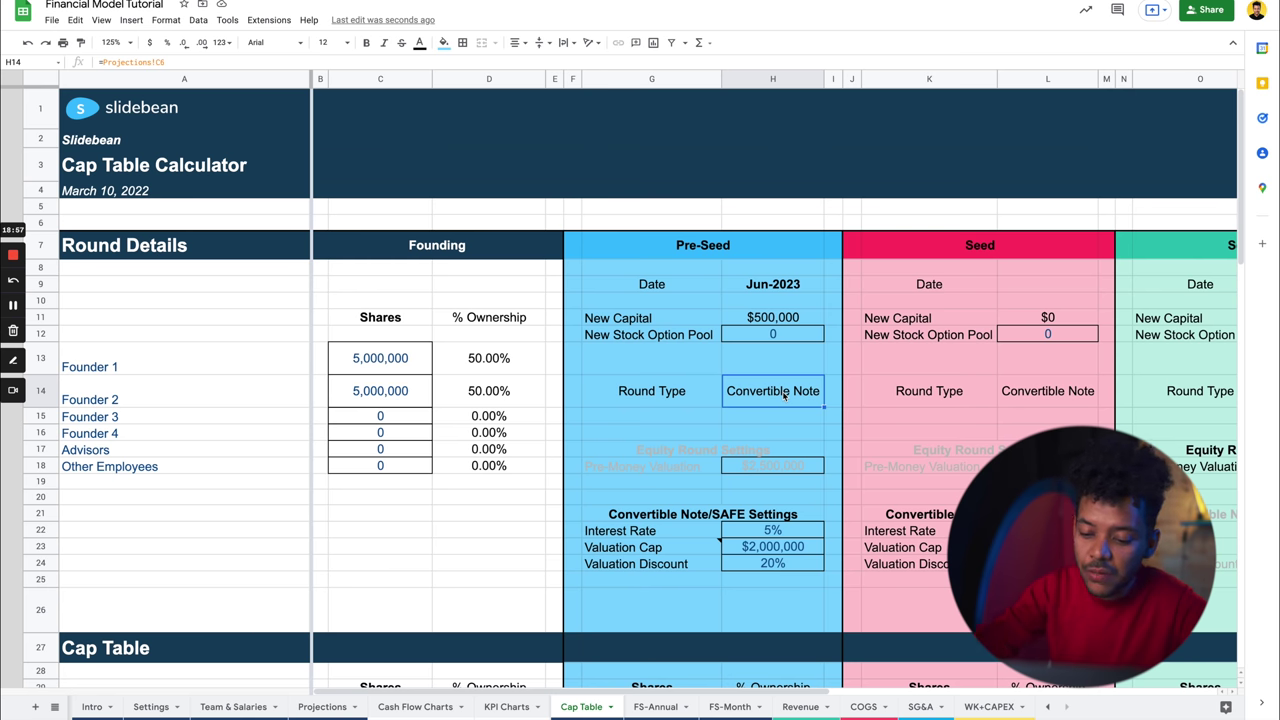
scroll(818, 460, down, 3)
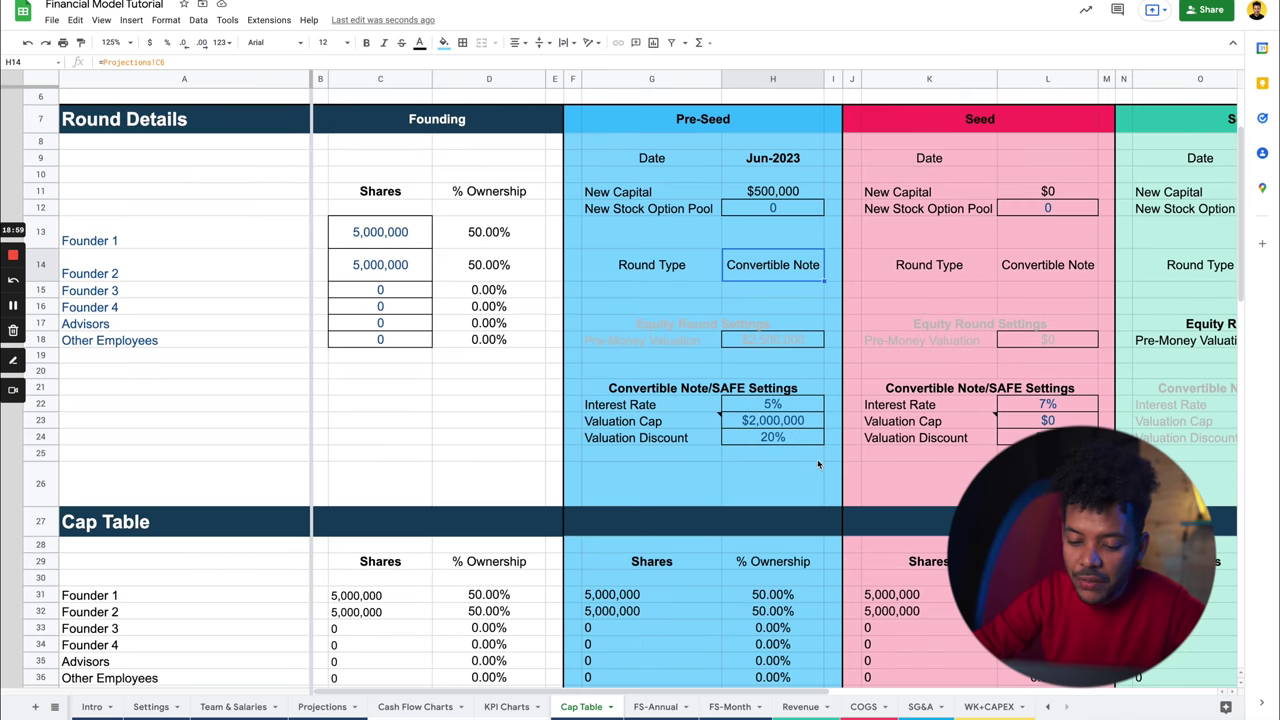
click(778, 403)
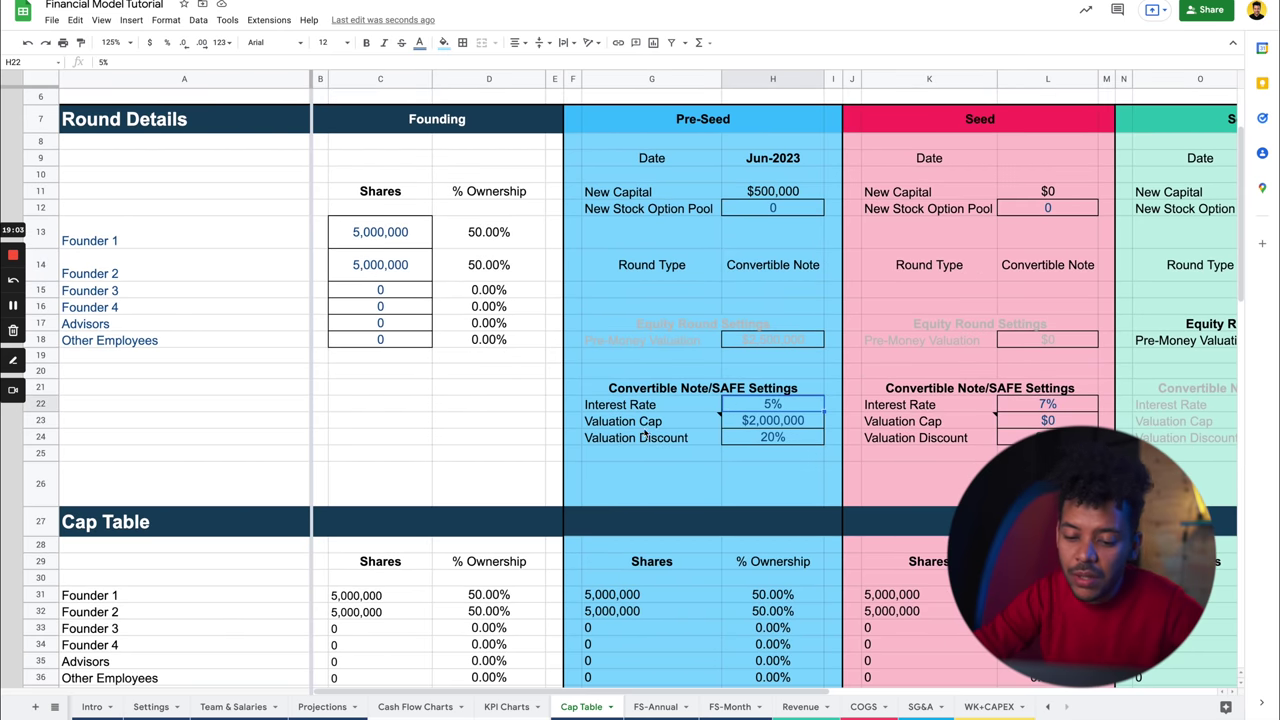
click(785, 421)
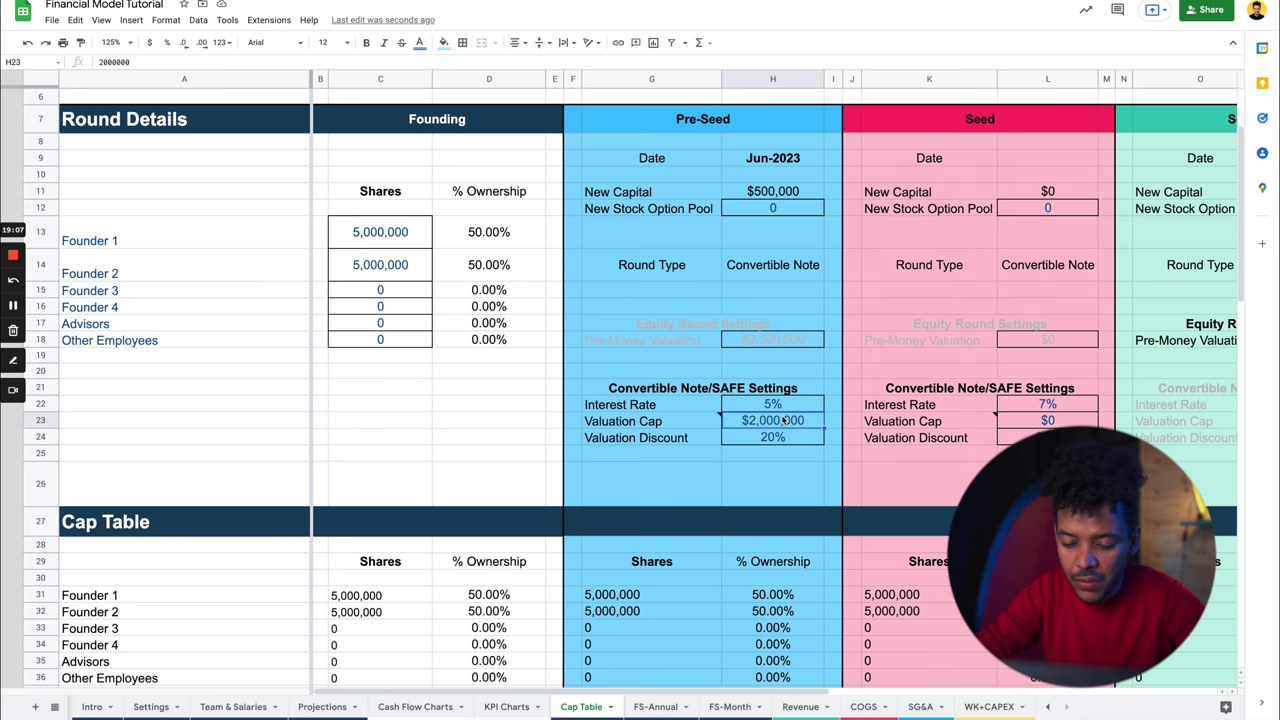
text(5,000,000)
key(Return)
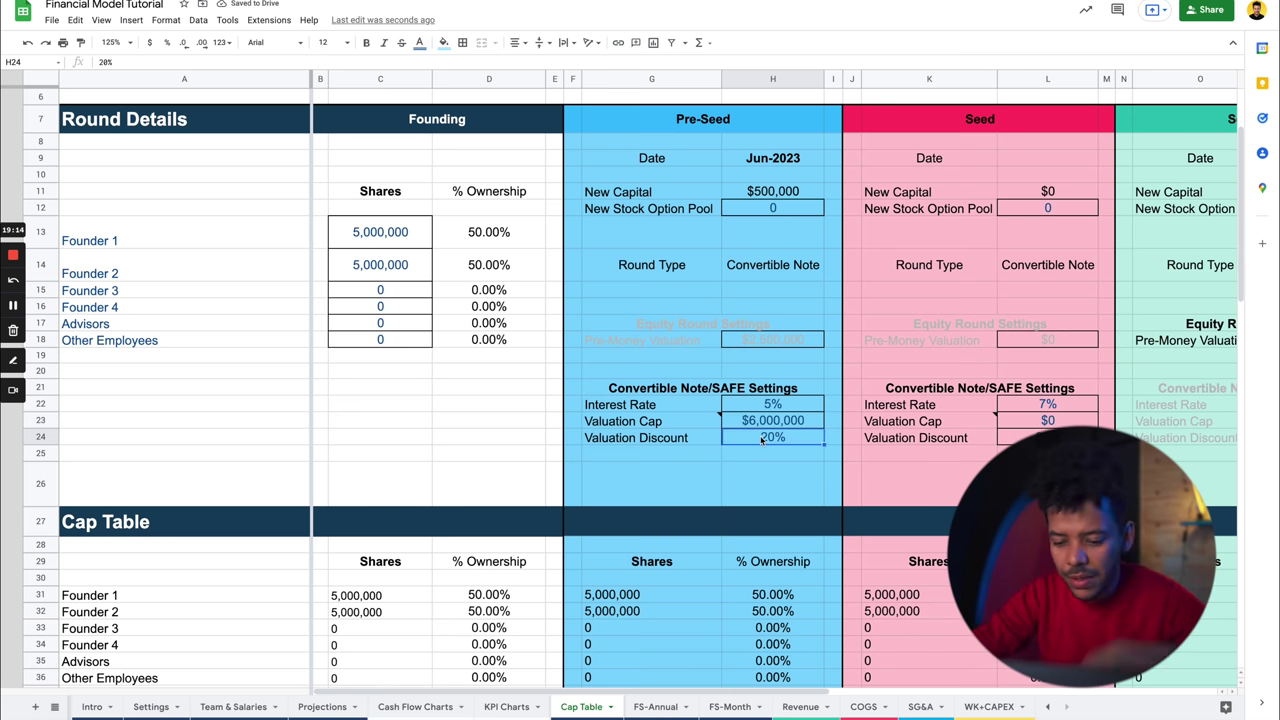
Examine the Pre-Seed share and ownership columns of the cap table, down to the Total Company Shares row.
scroll(718, 505, down, 1)
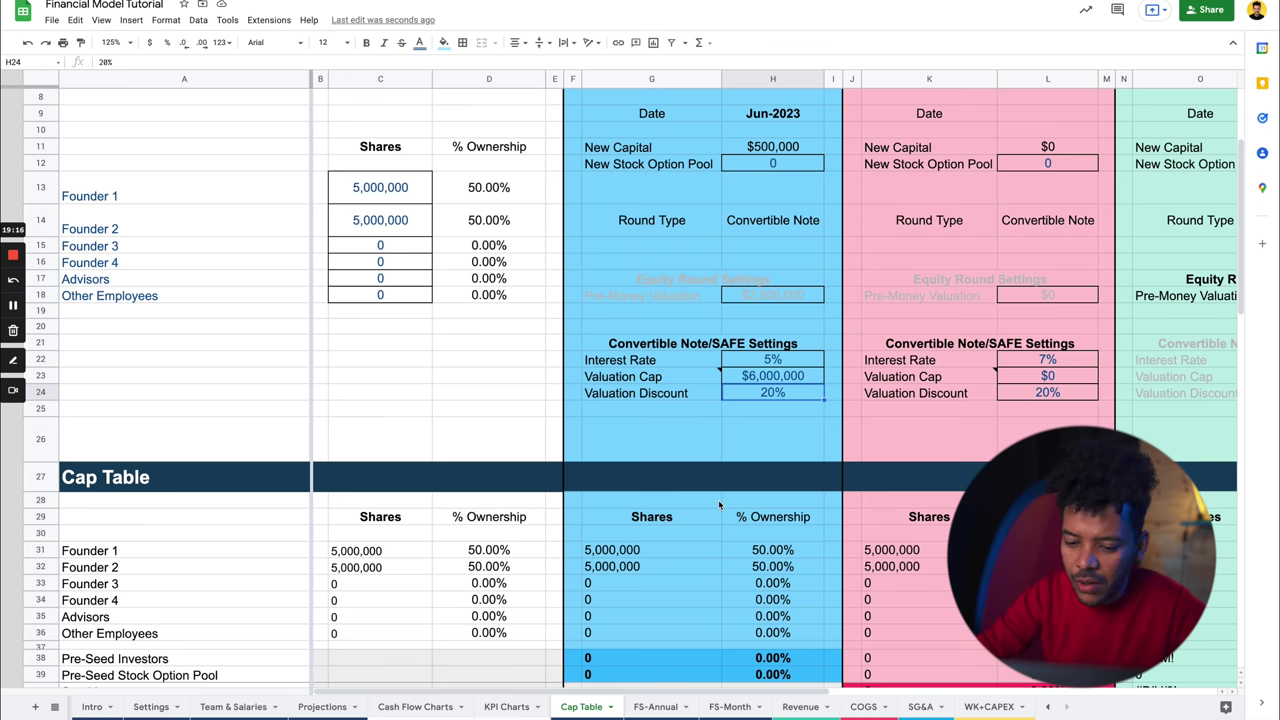
scroll(715, 442, down, 2)
scroll(713, 442, down, 2)
scroll(690, 370, up, 9)
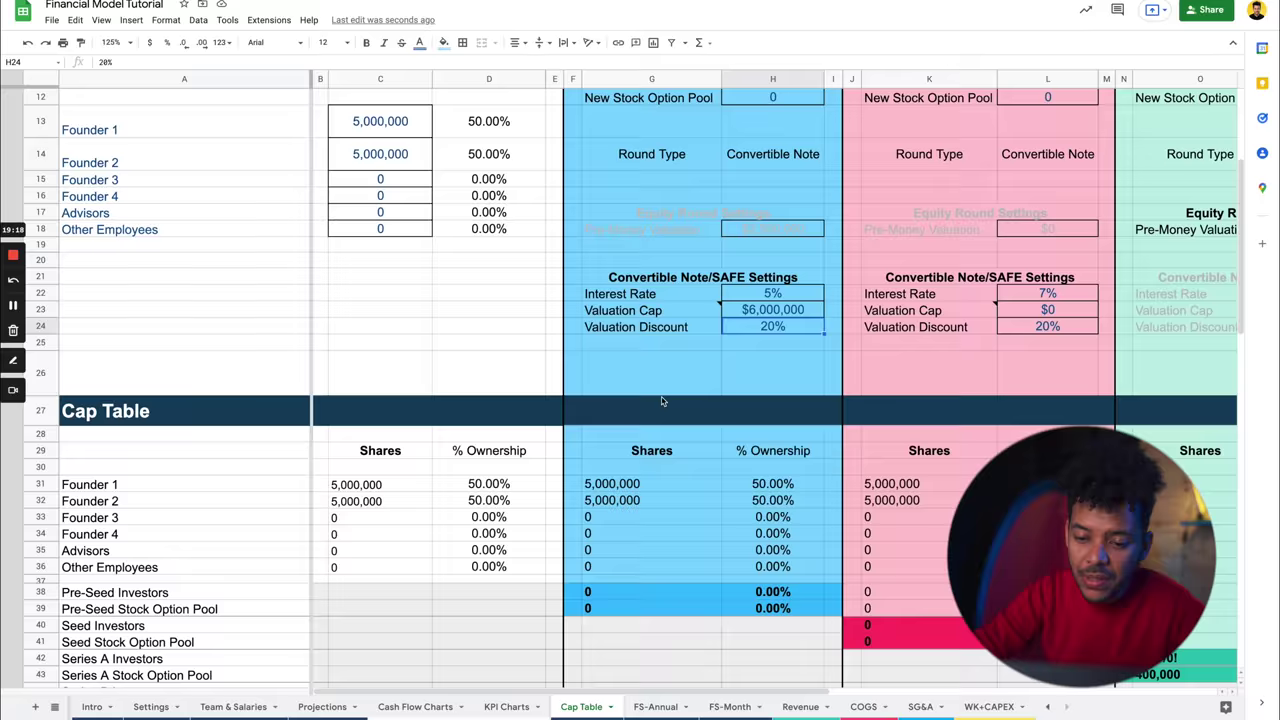
scroll(667, 302, down, 8)
scroll(667, 302, down, 5)
drag(606, 143, 812, 420)
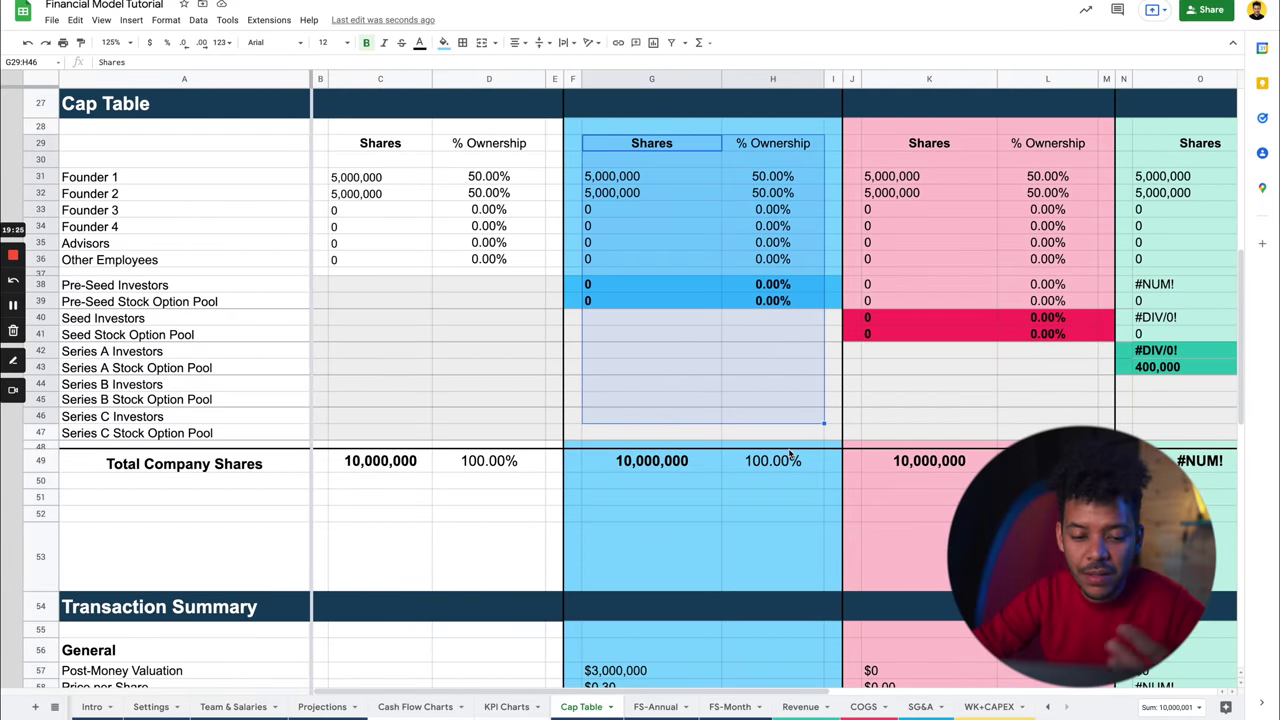
scroll(790, 455, up, 10)
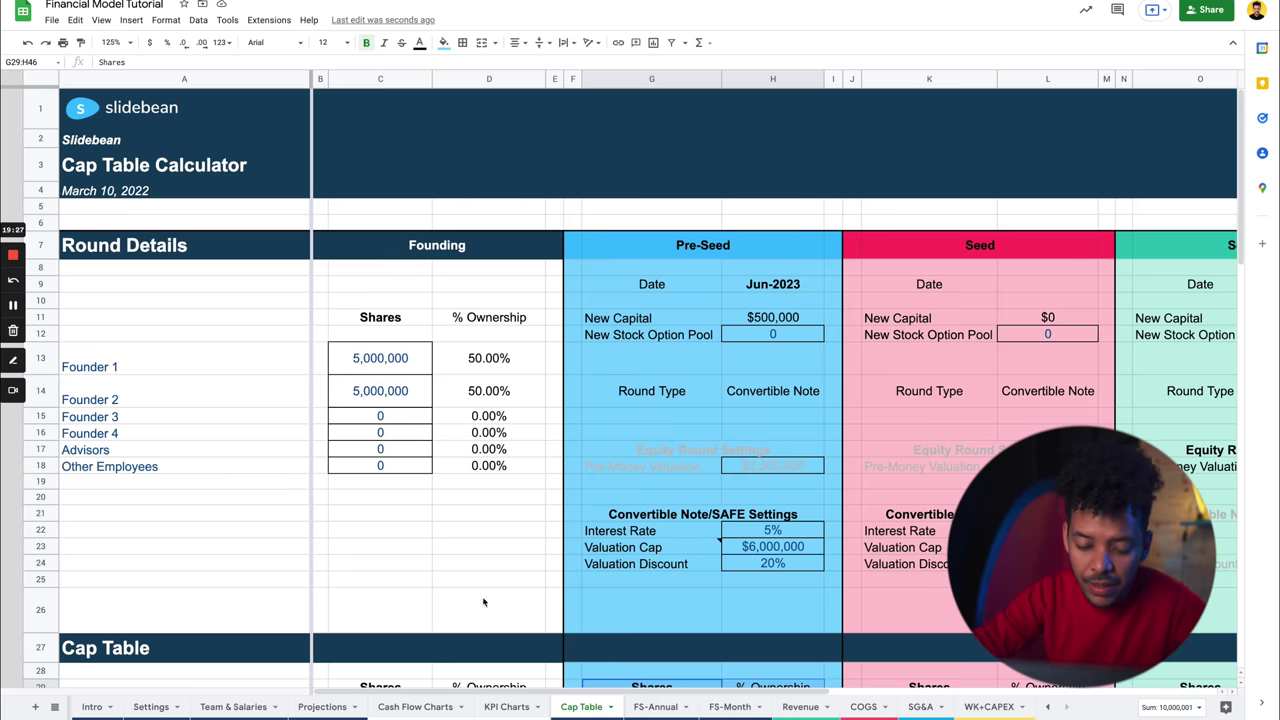
Review the FS-Month sheet's Cash Flow section to find the month and cash infusion of the Pre-Seed convertible note.
click(730, 706)
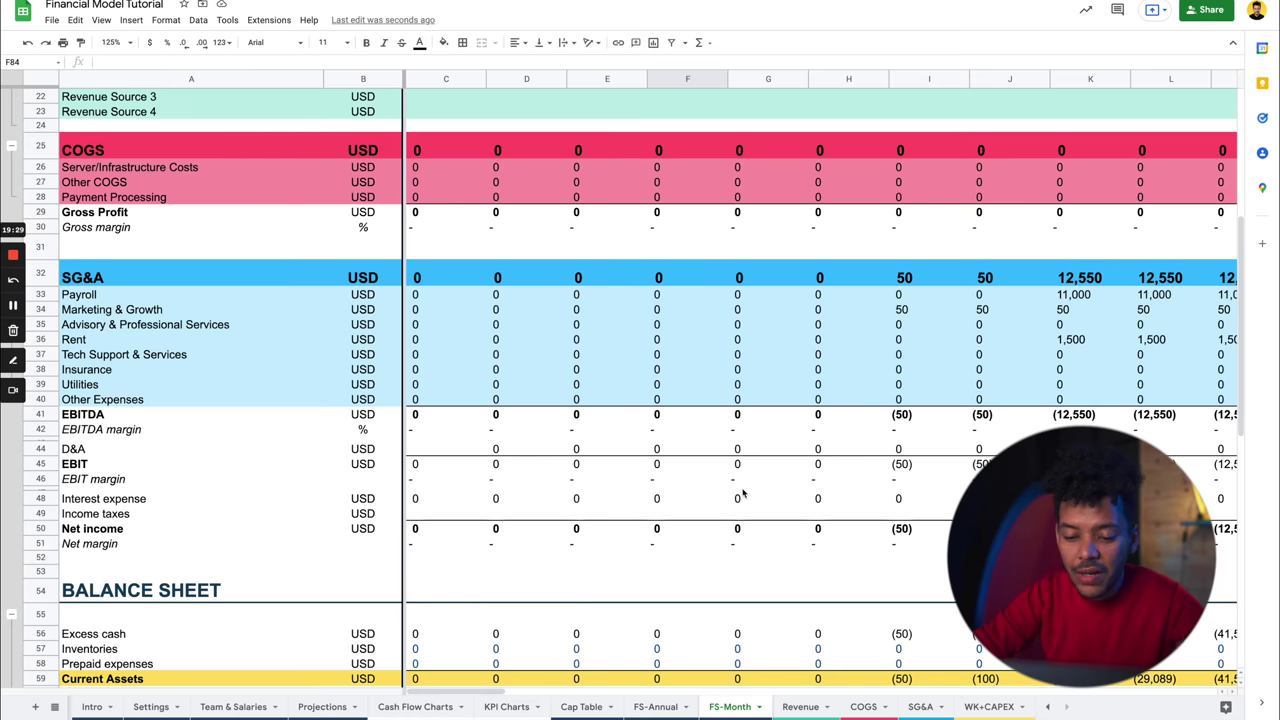
scroll(797, 441, right, 2)
scroll(797, 441, down, 5)
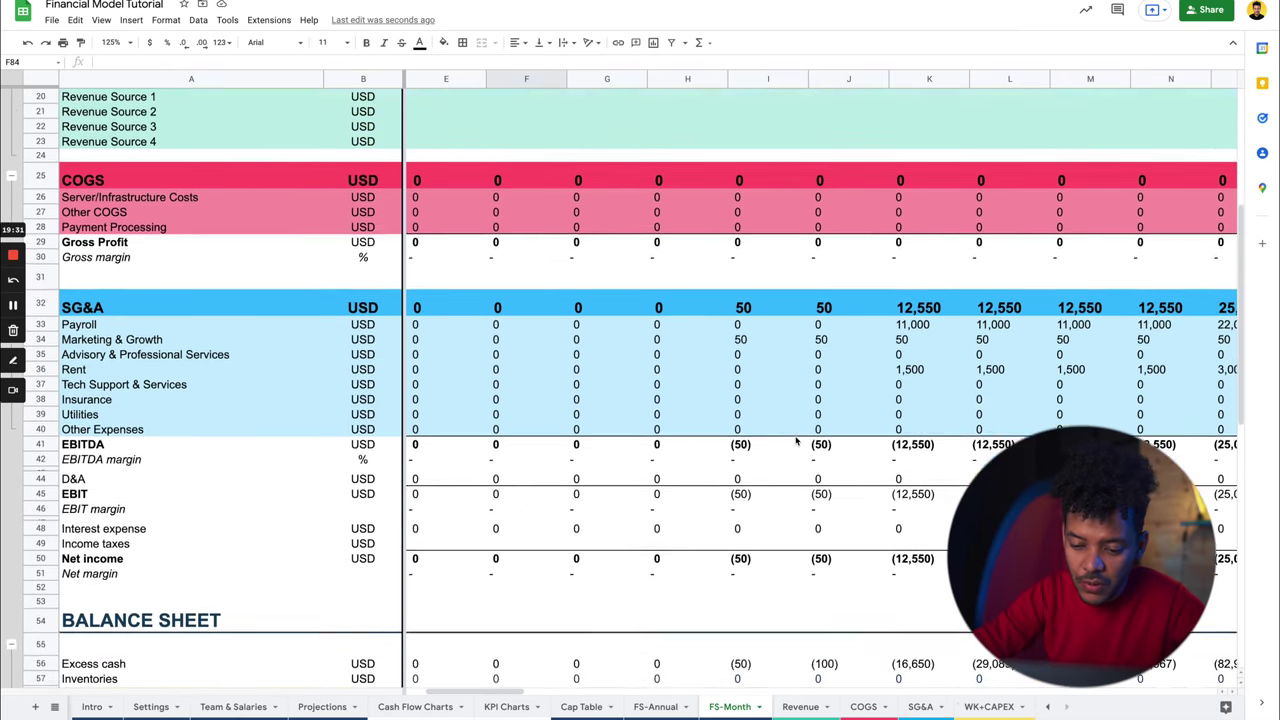
scroll(797, 441, down, 4)
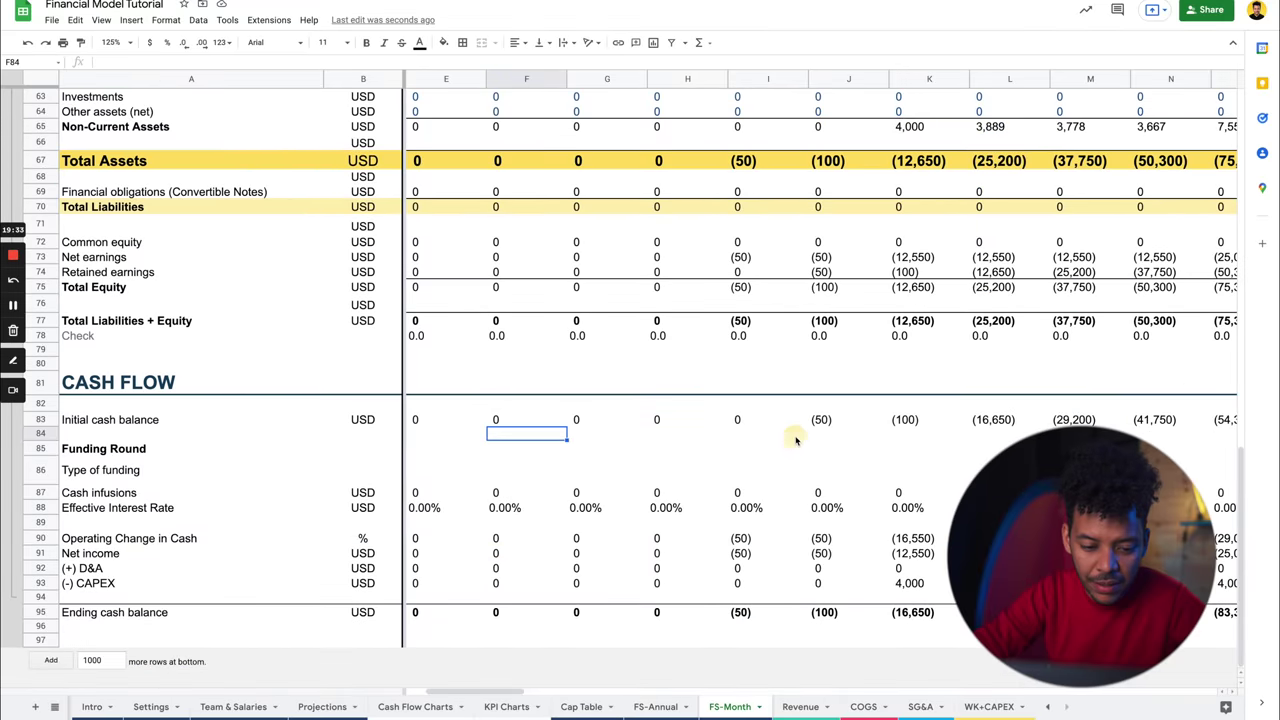
click(795, 437)
scroll(760, 442, left, 1)
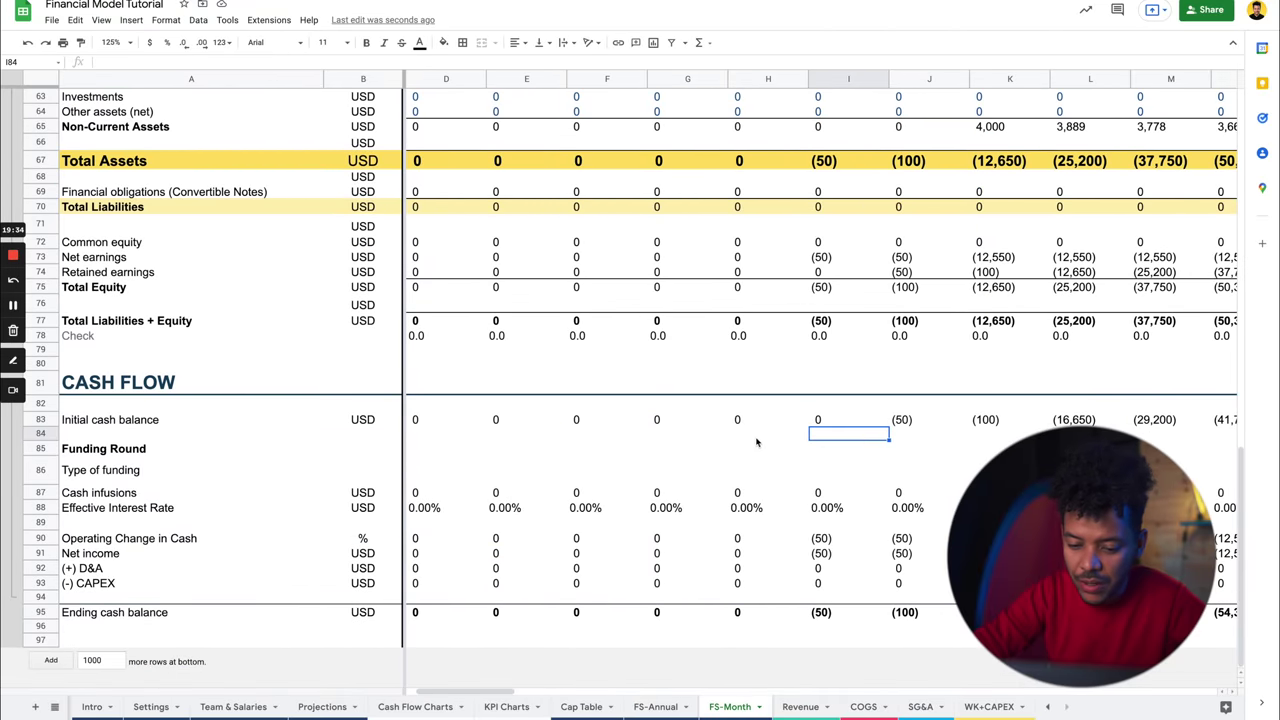
click(812, 452)
scroll(946, 456, right, 14)
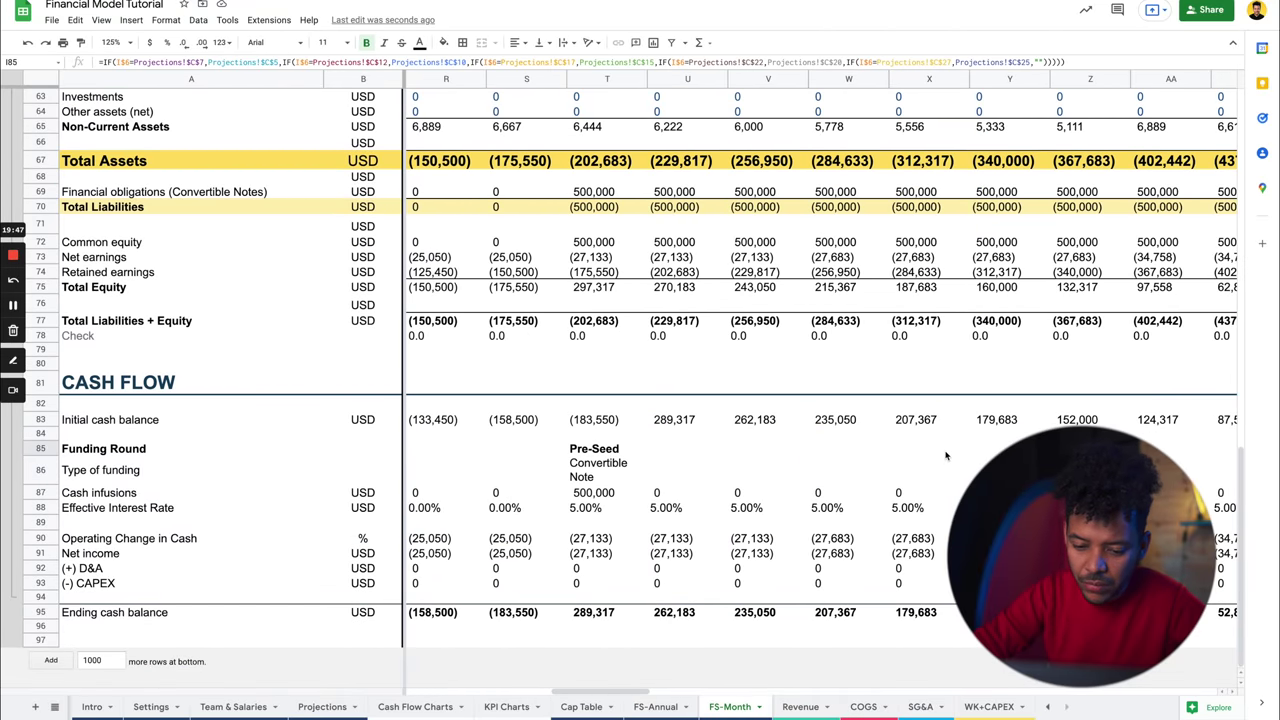
click(628, 490)
scroll(618, 440, up, 7)
scroll(620, 400, up, 6)
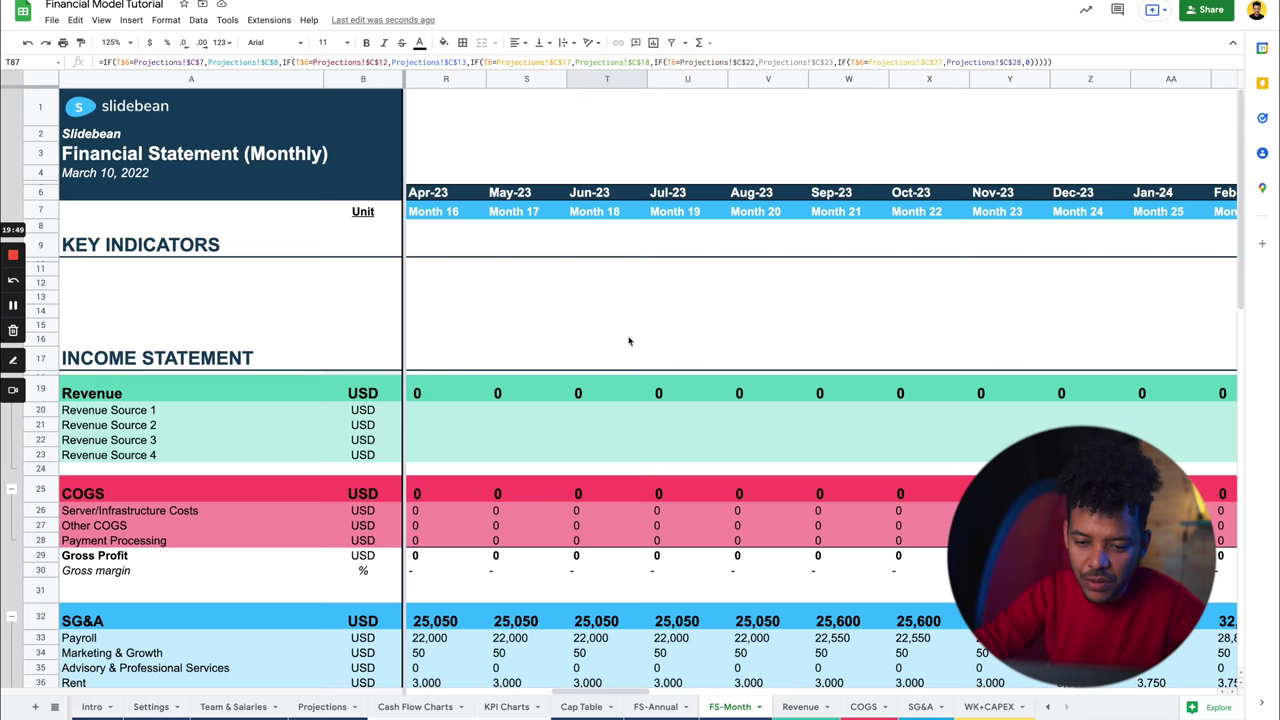
Change the Pre-Seed round's date to 6/1/2022 on the Projections sheet.
click(322, 706)
click(521, 205)
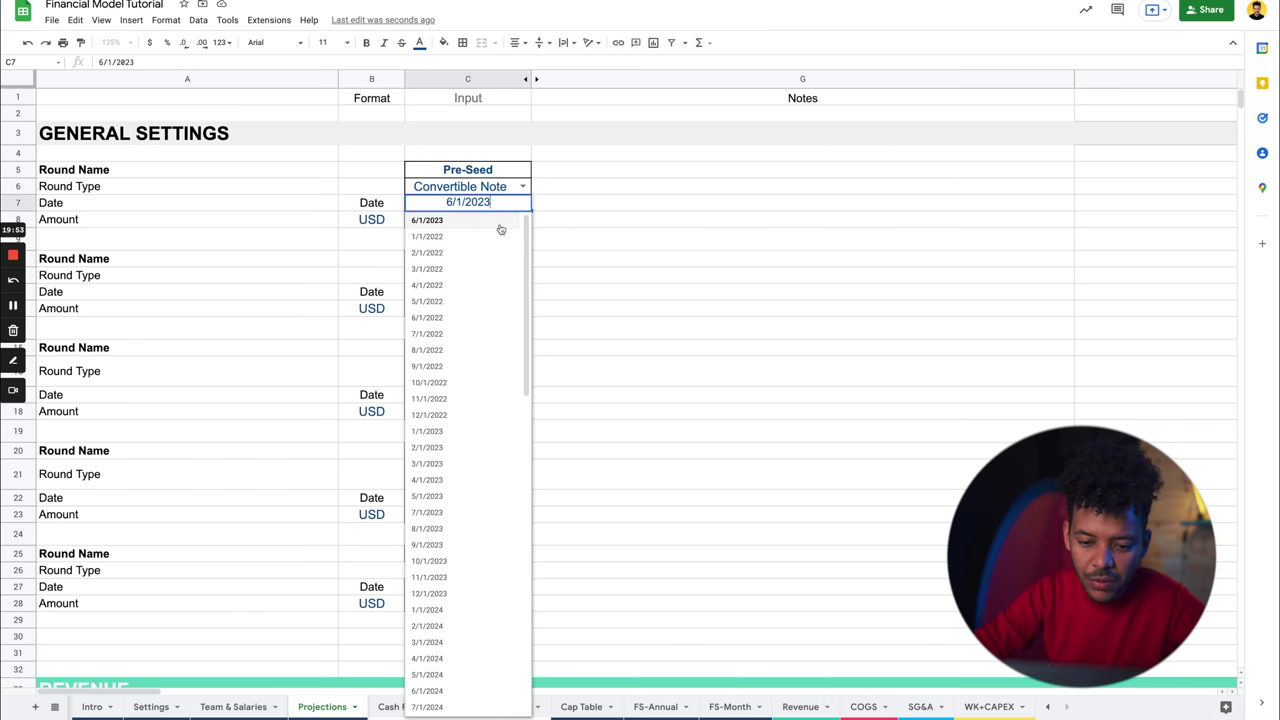
click(440, 318)
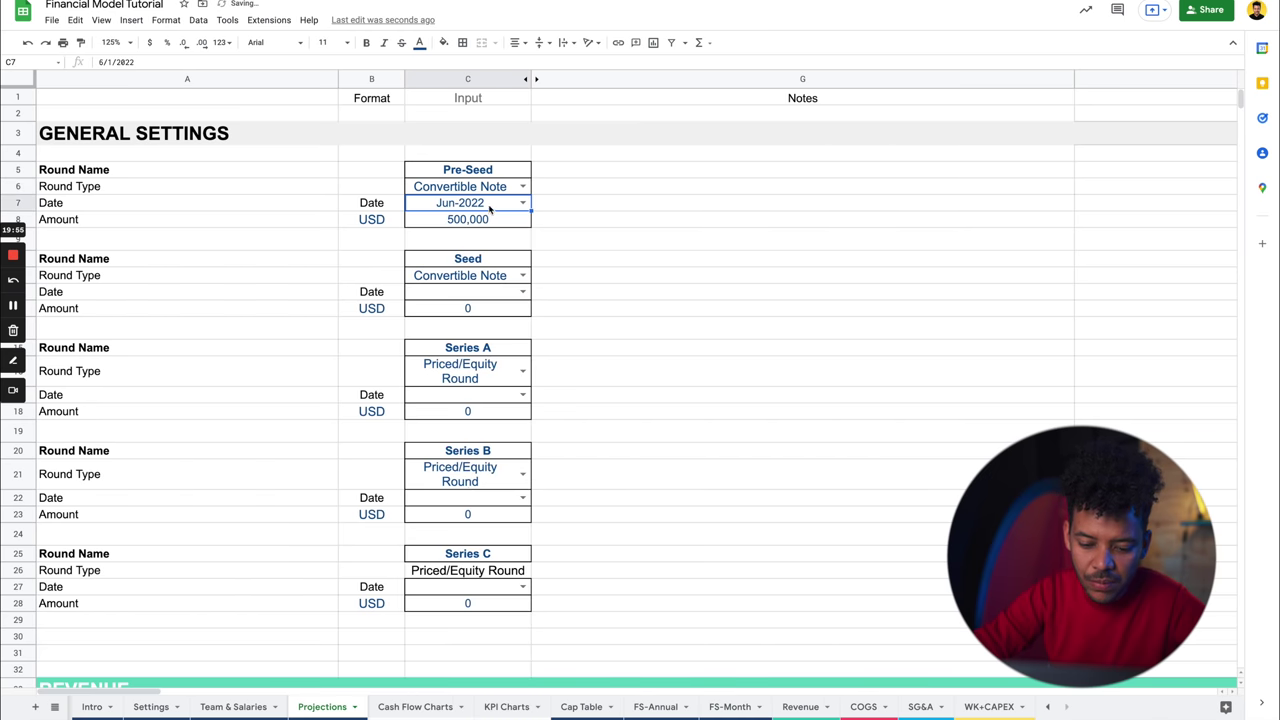
Check the Pre-Seed cash infusion and the Ending cash balance row in the FS-Month Cash Flow section.
click(730, 706)
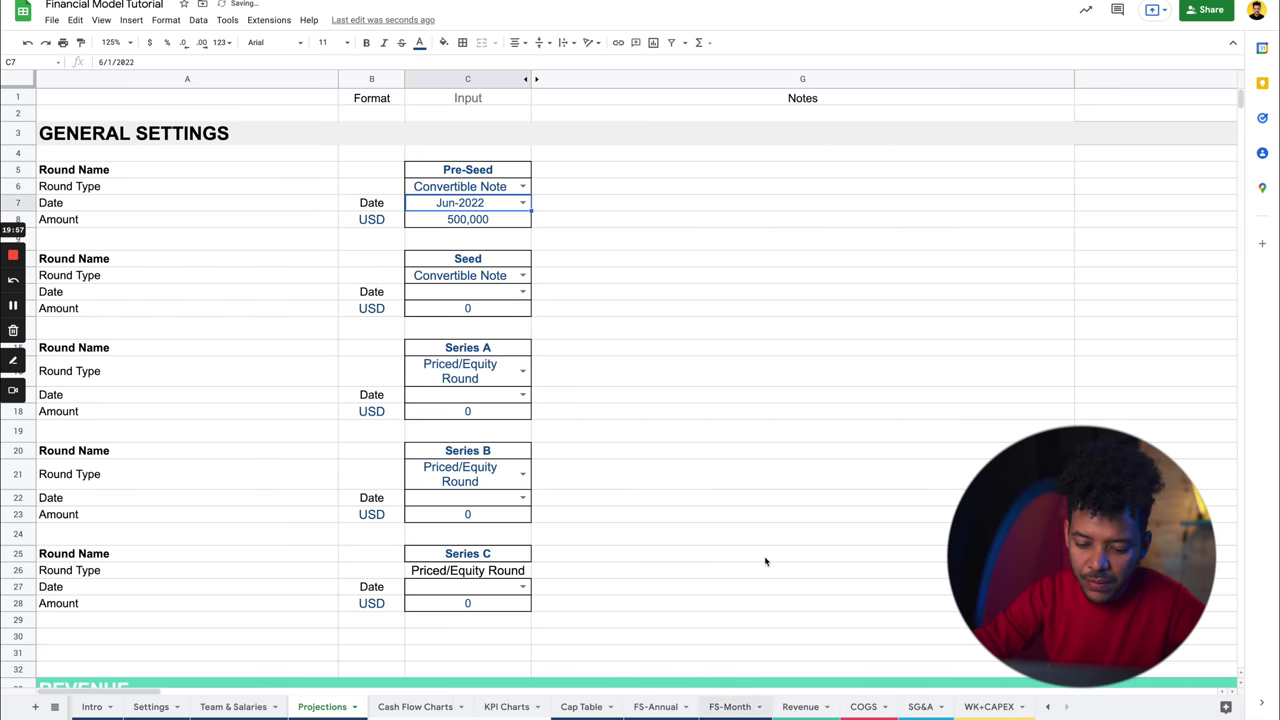
scroll(726, 588, left, 10)
scroll(726, 588, down, 10)
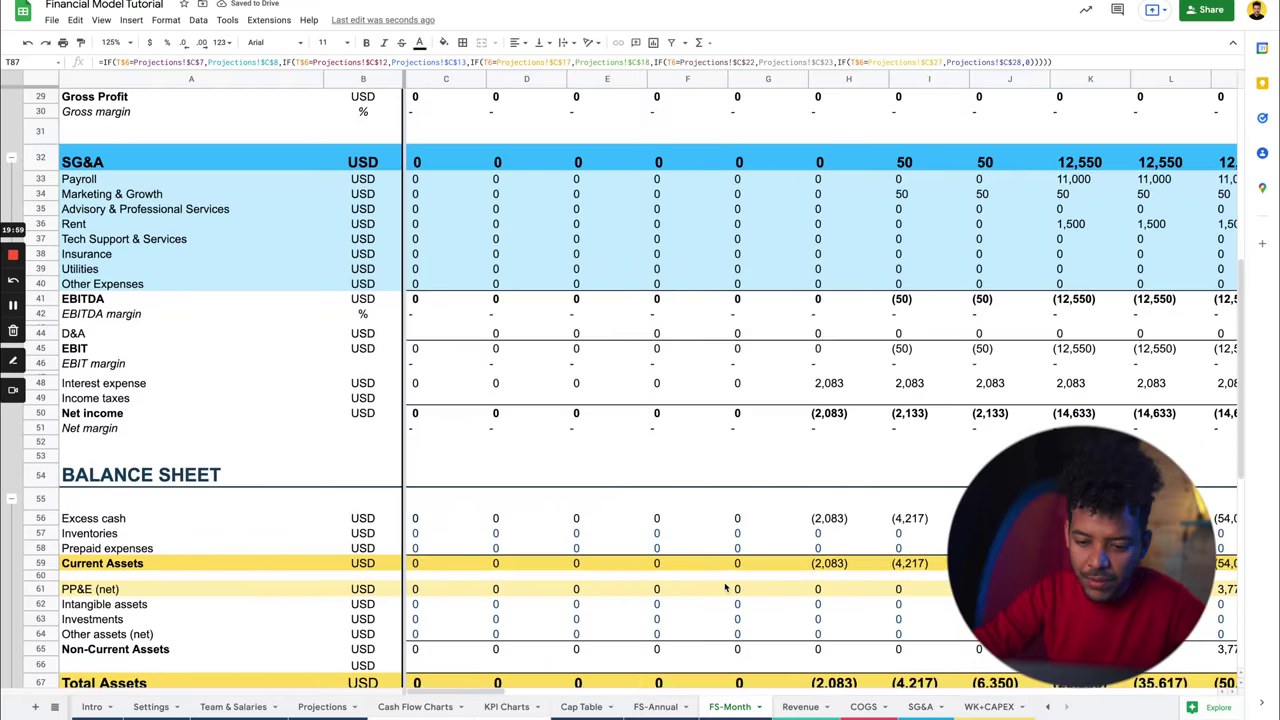
scroll(726, 588, down, 3)
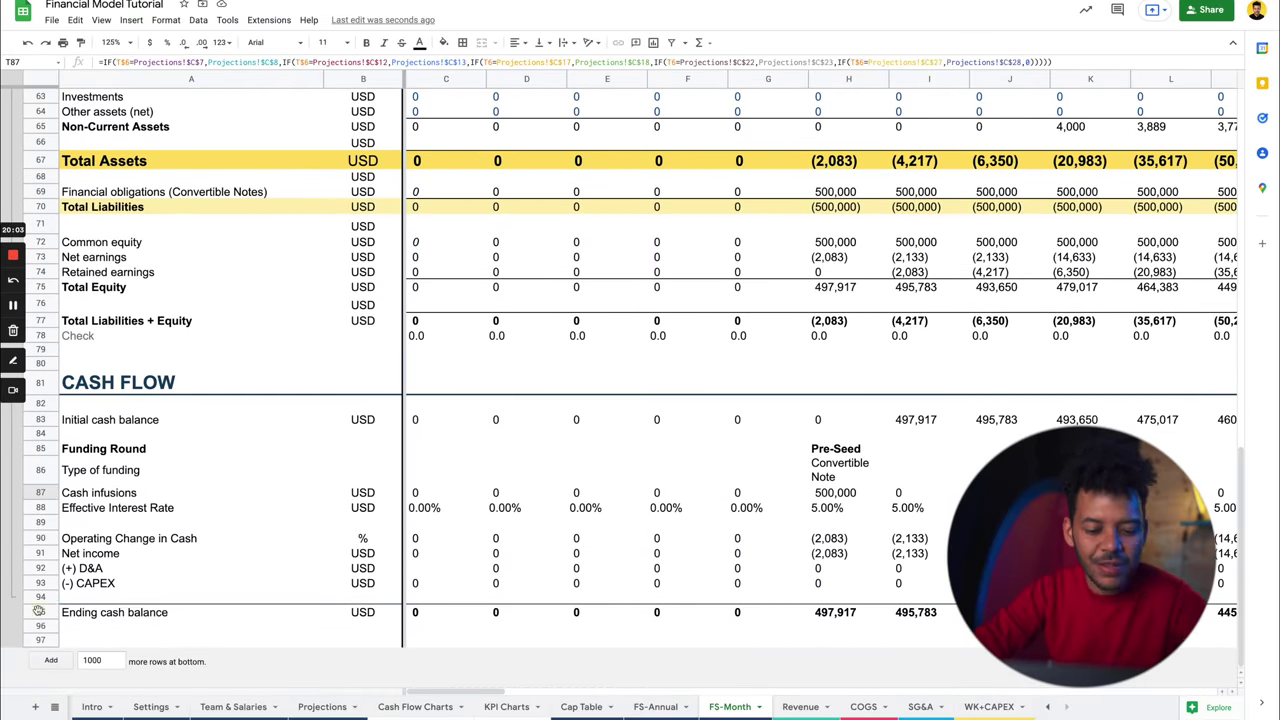
click(38, 611)
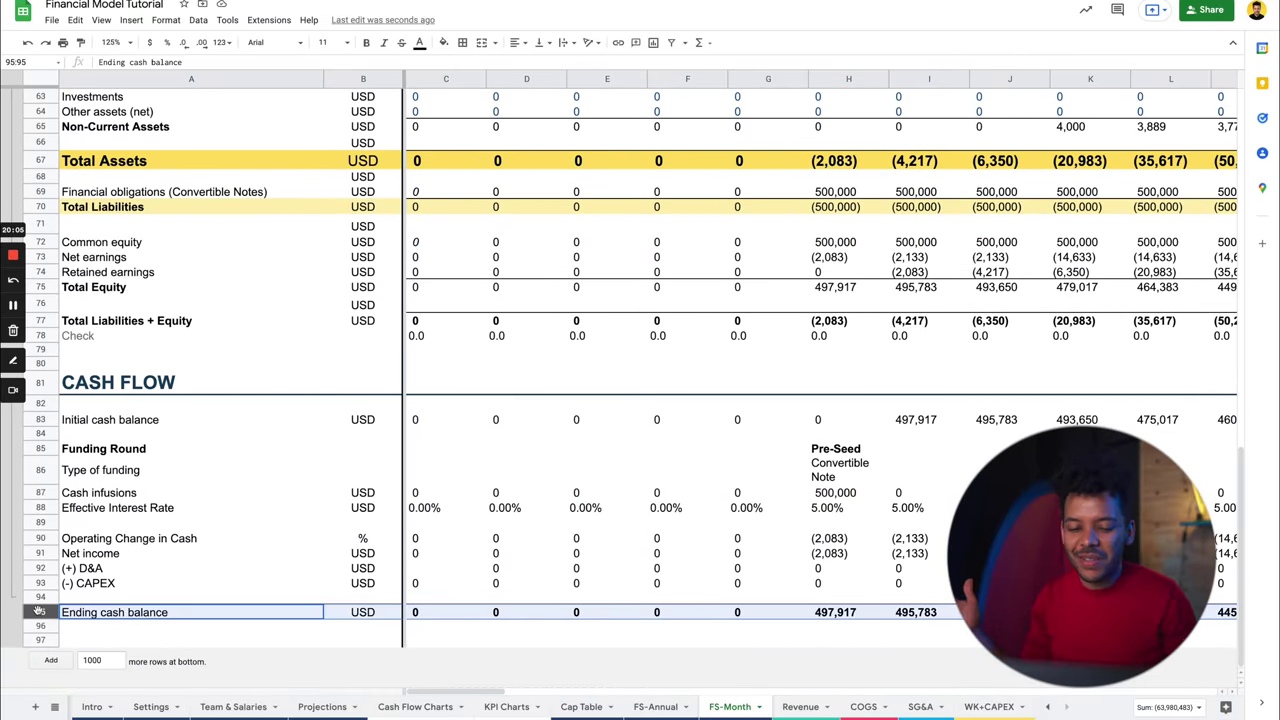
click(834, 613)
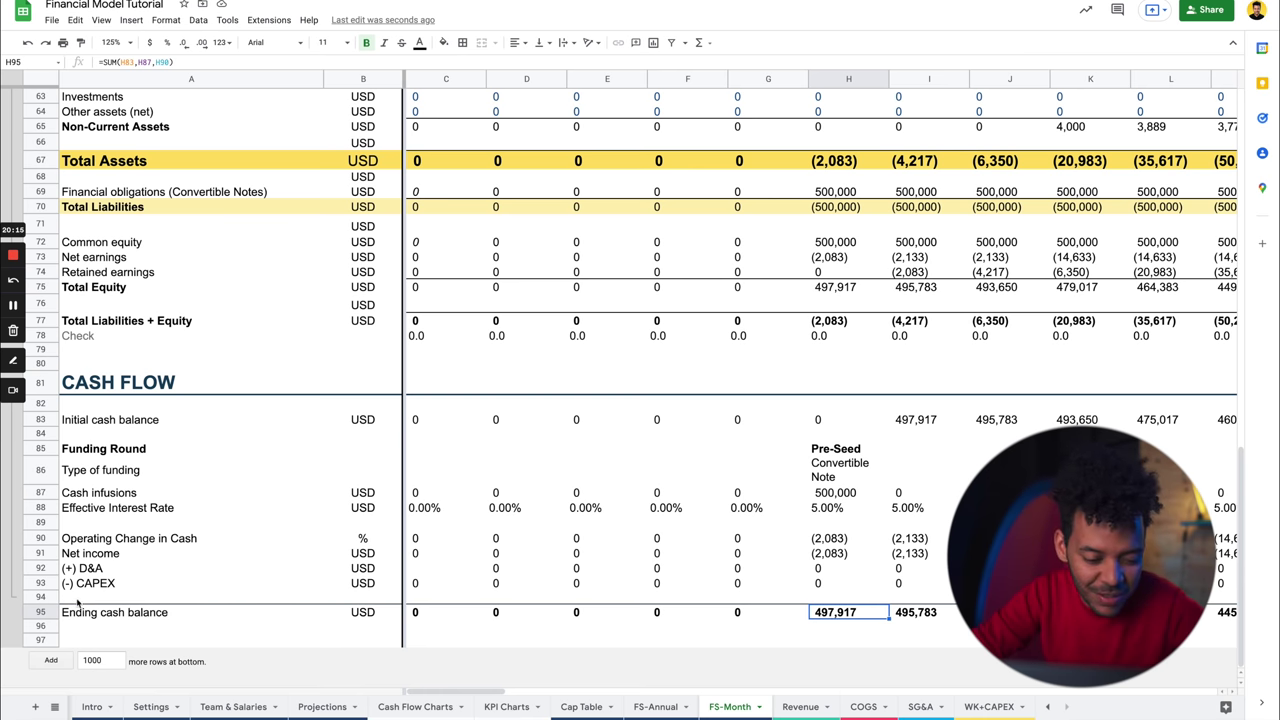
click(40, 612)
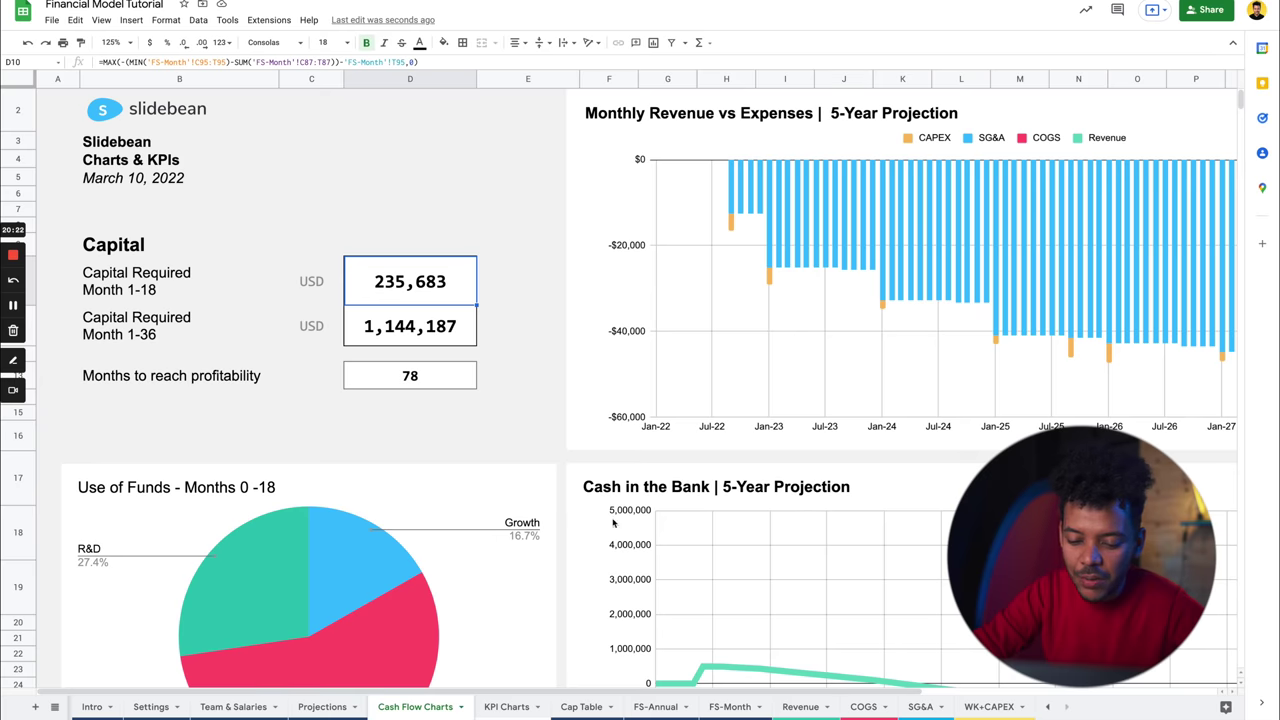
Inspect the Cash in the Bank 5-Year Projection chart on the Cash Flow Charts sheet around the mid-2022 funding.
scroll(650, 480, down, 5)
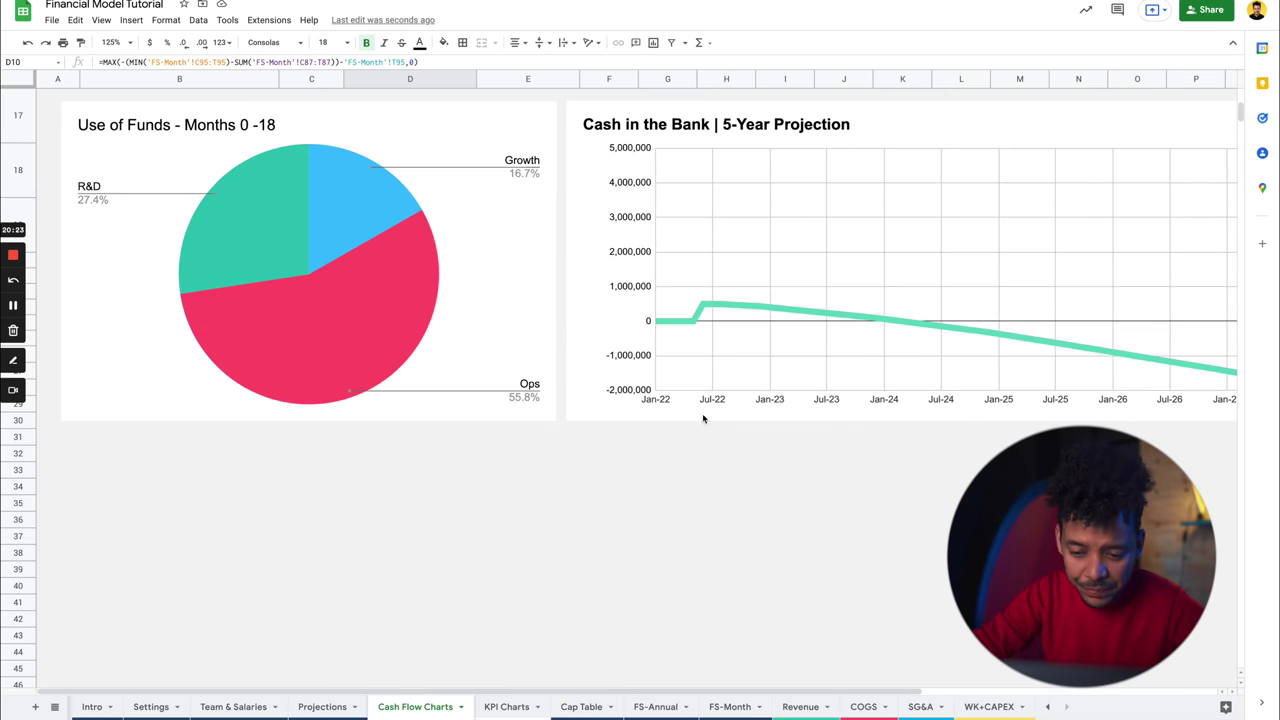
click(692, 320)
mouse_move(705, 309)
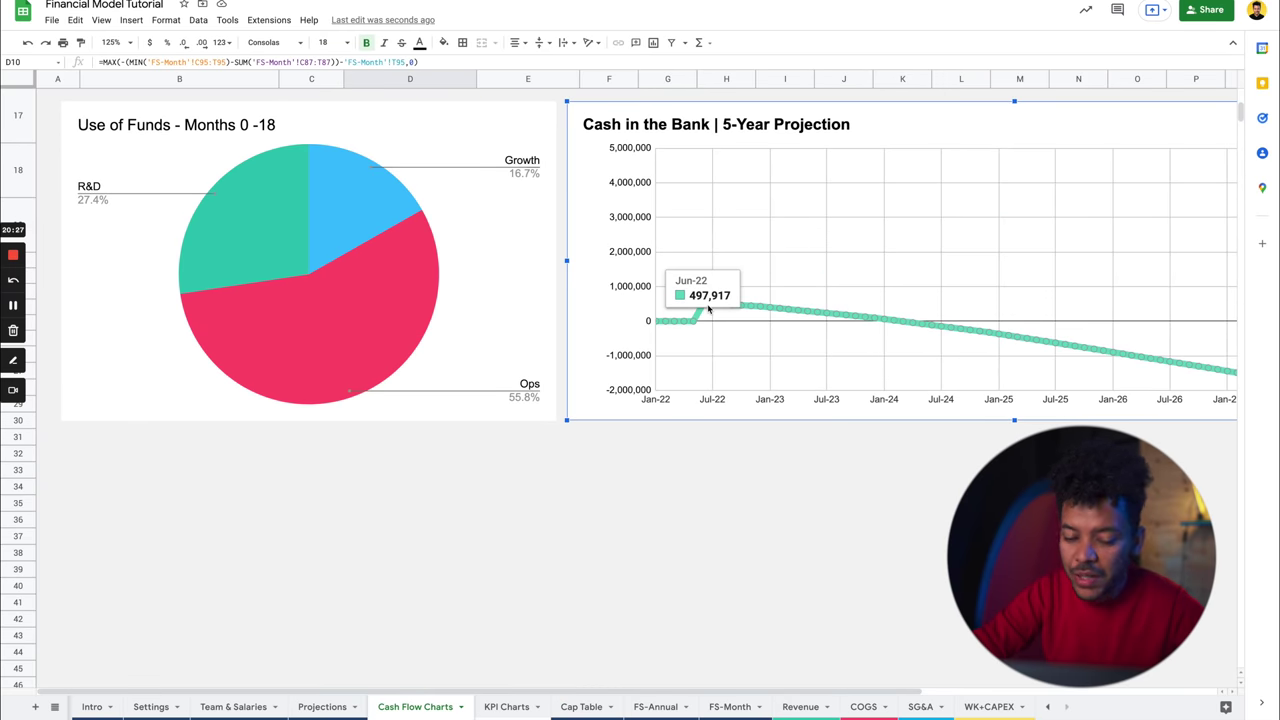
mouse_move(754, 312)
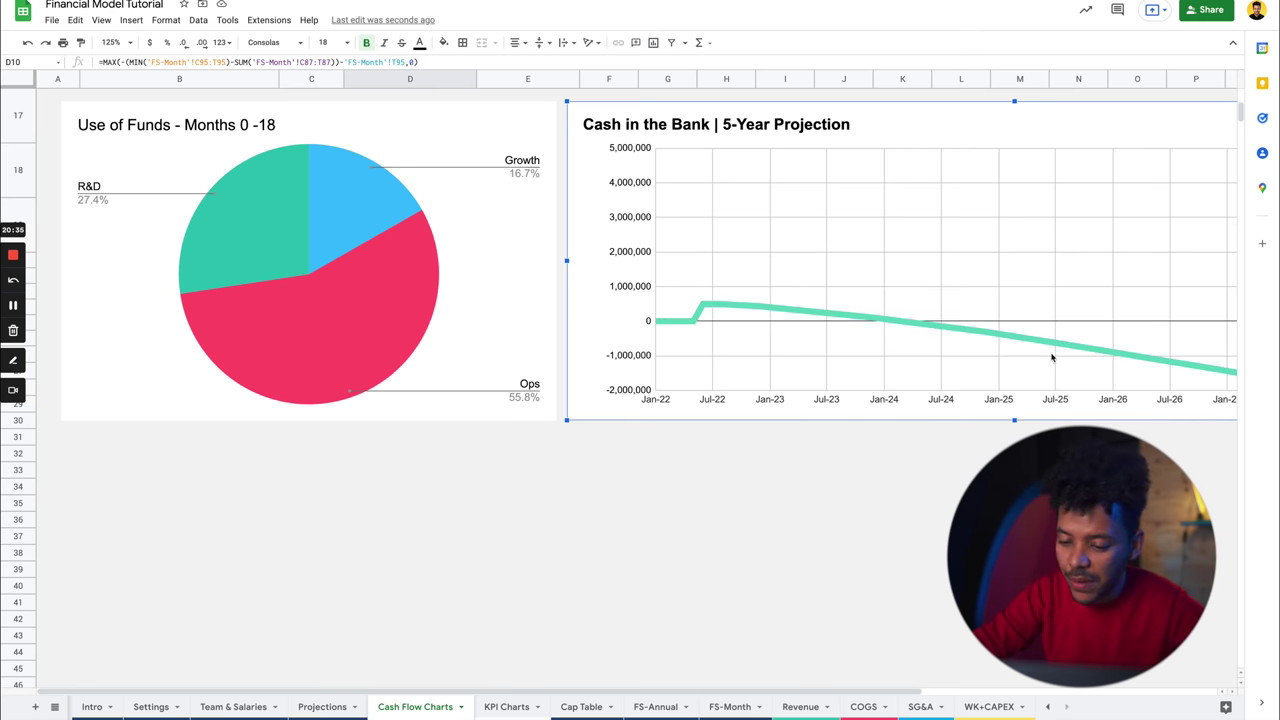
scroll(855, 304, up, 5)
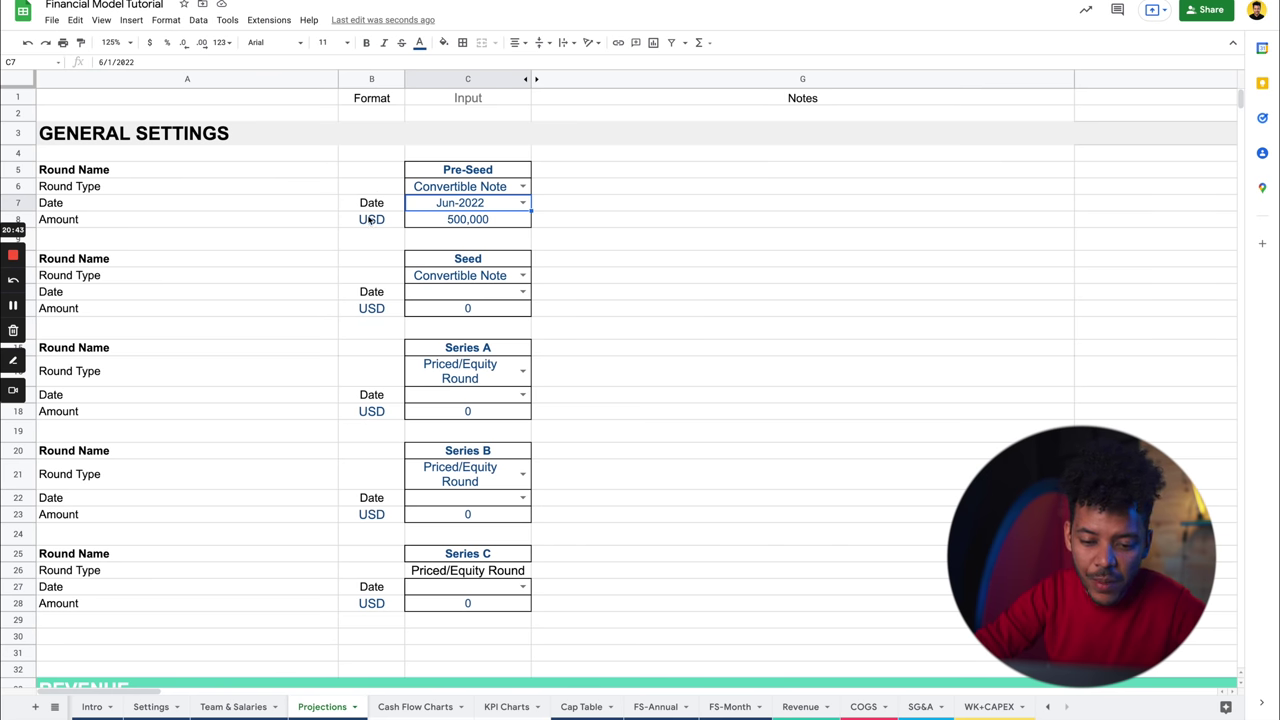
Set the Seed round's type to Priced/Equity Round on the Projections sheet.
click(370, 219)
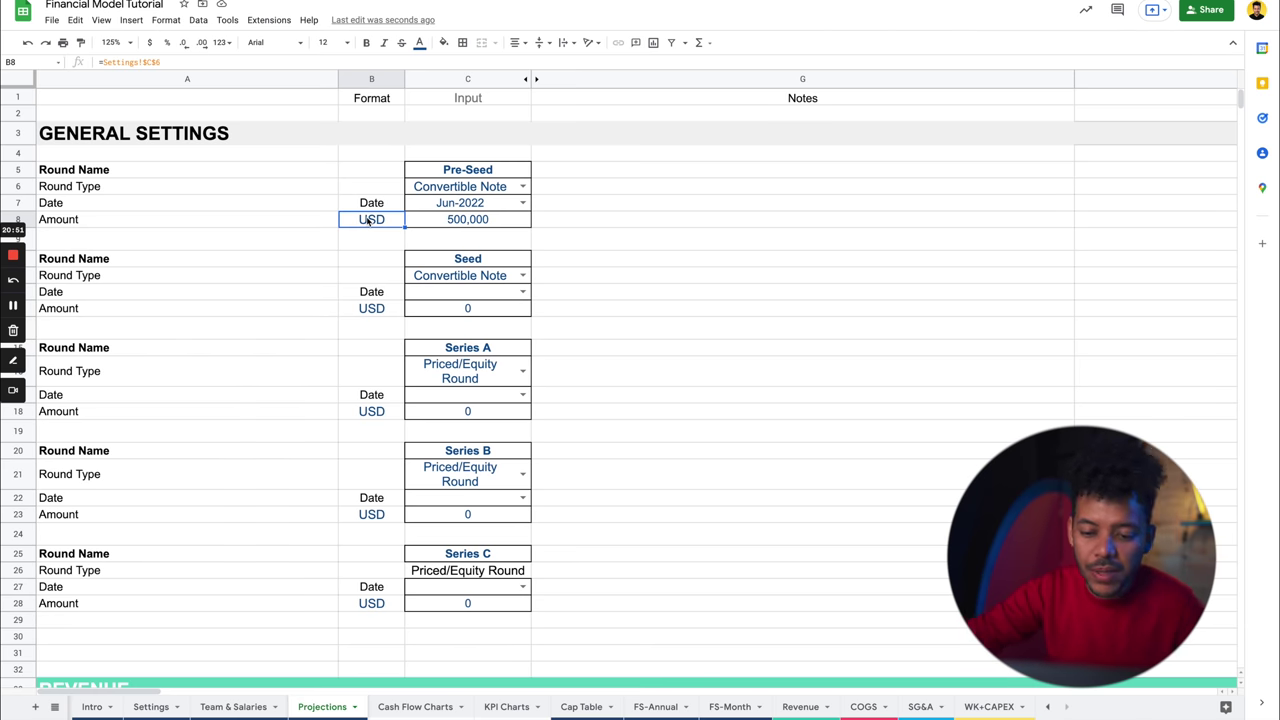
click(522, 275)
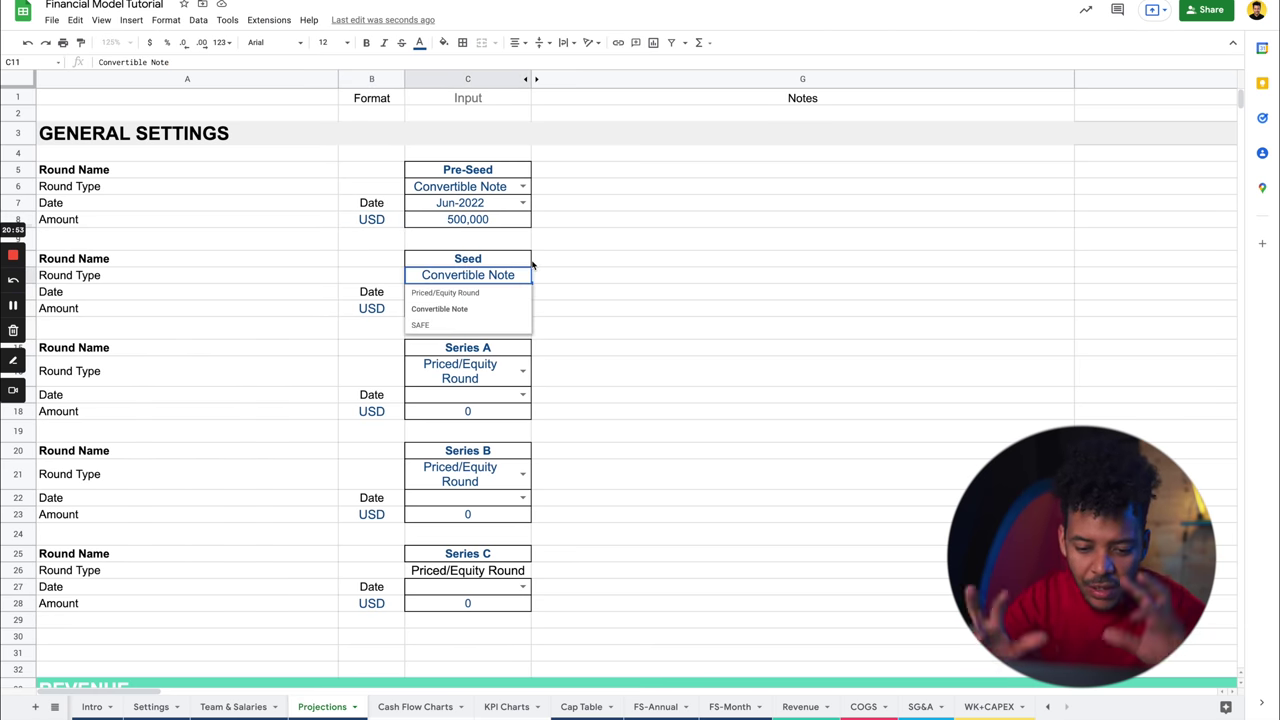
click(466, 293)
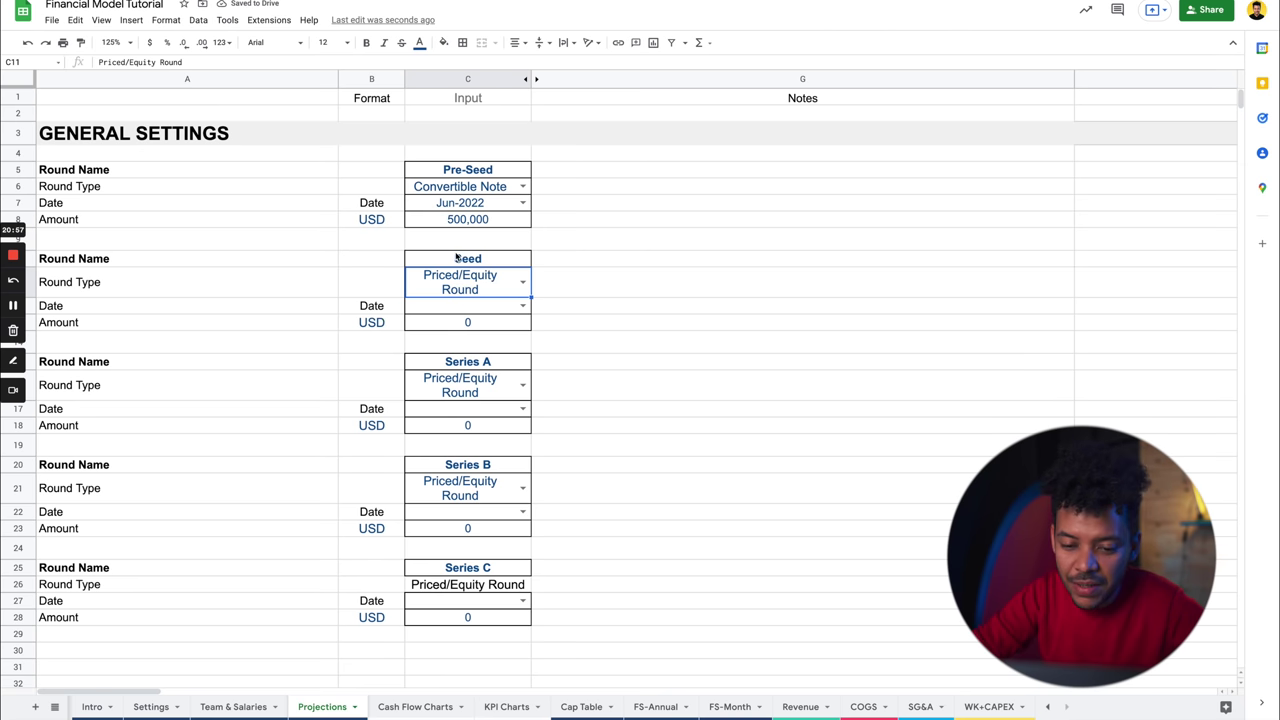
Set the Seed round's date to 1/1/2024 on the Projections sheet.
click(464, 307)
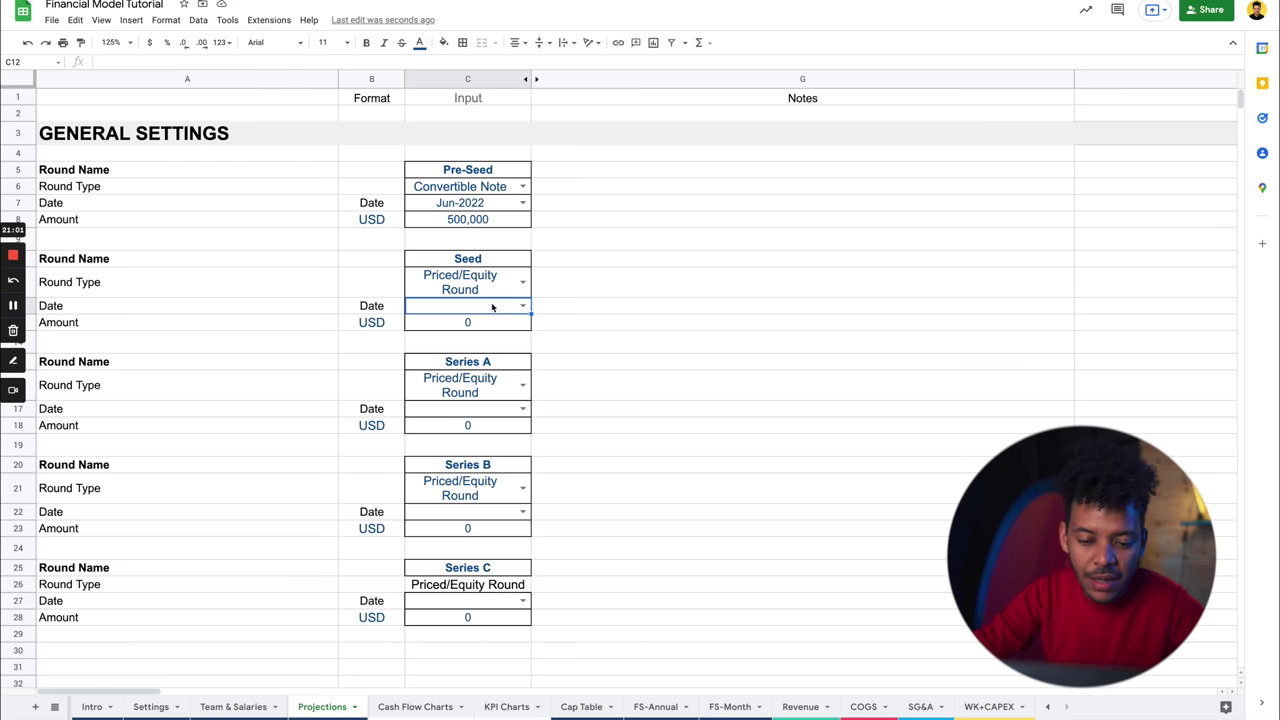
click(522, 306)
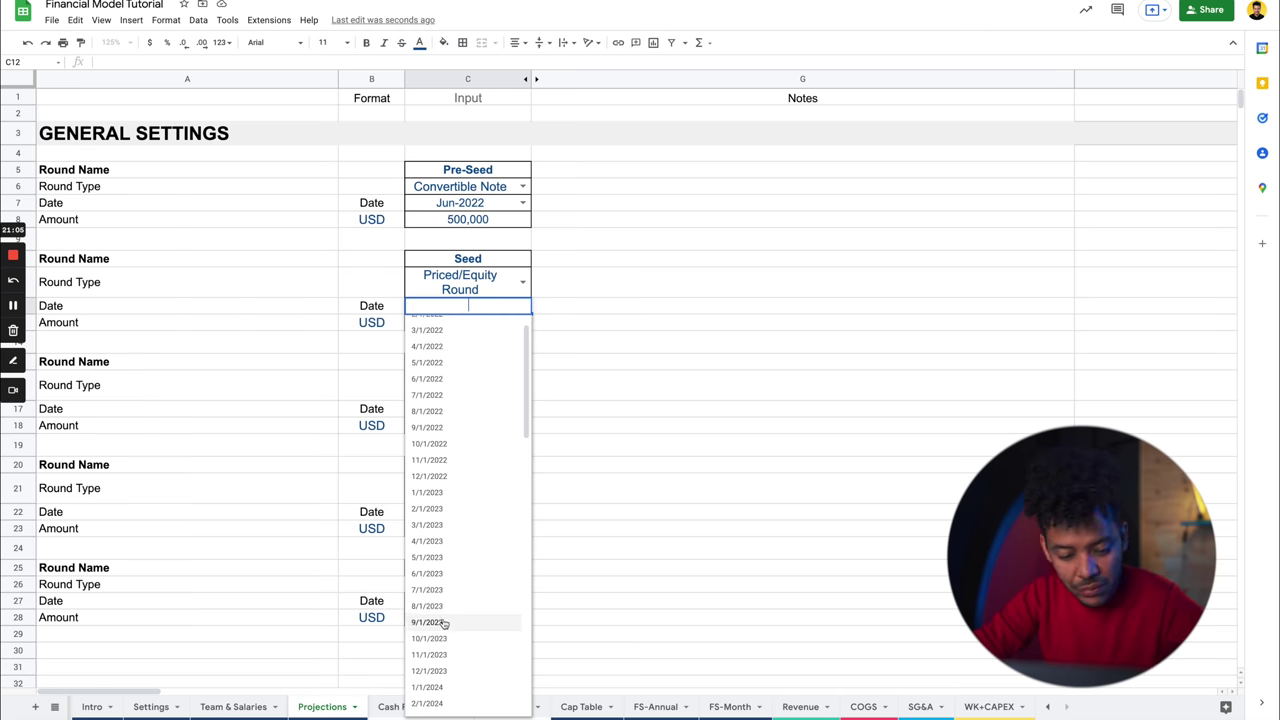
scroll(443, 589, down, 1)
click(432, 654)
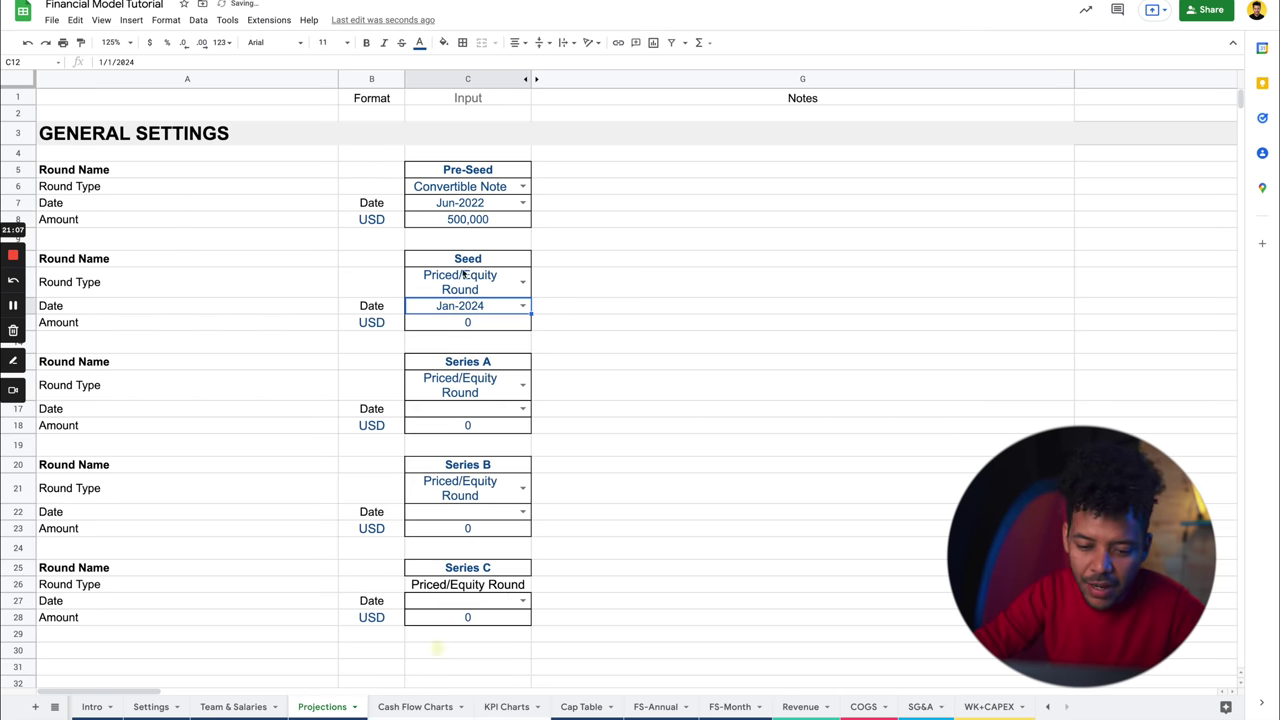
Set the Seed round's amount to 1,000,000 USD.
click(466, 324)
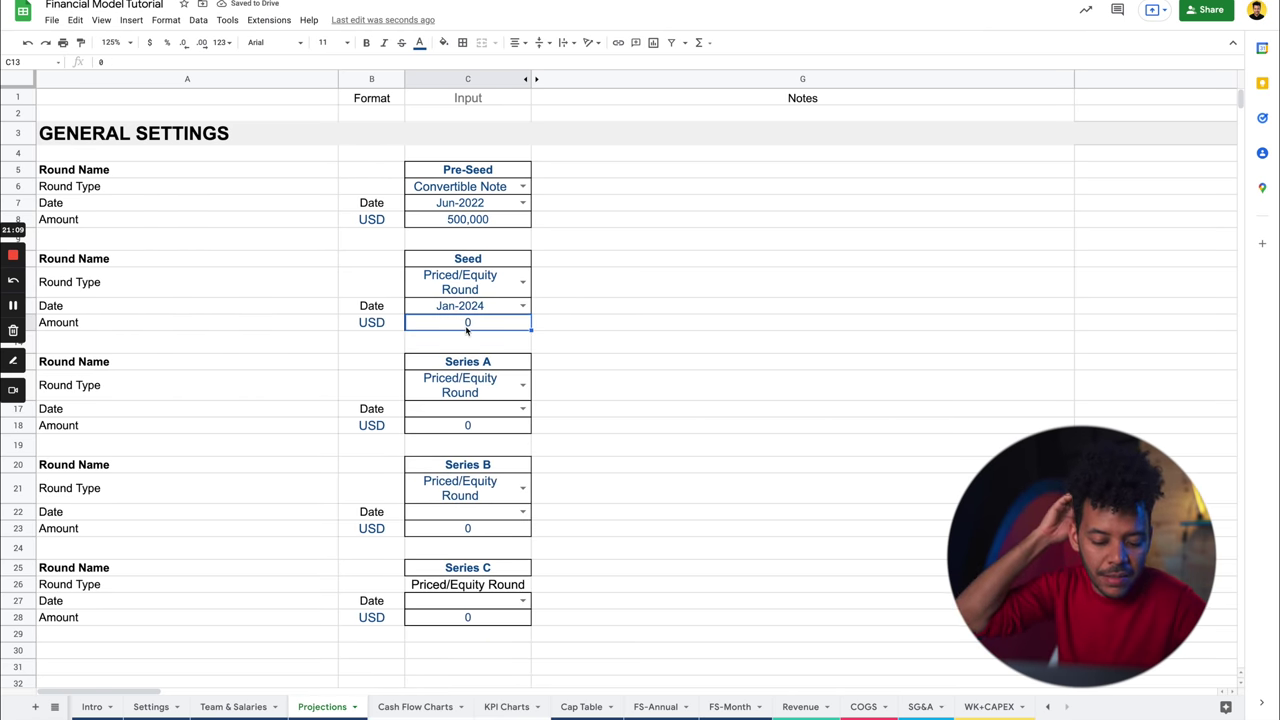
text(10000000)
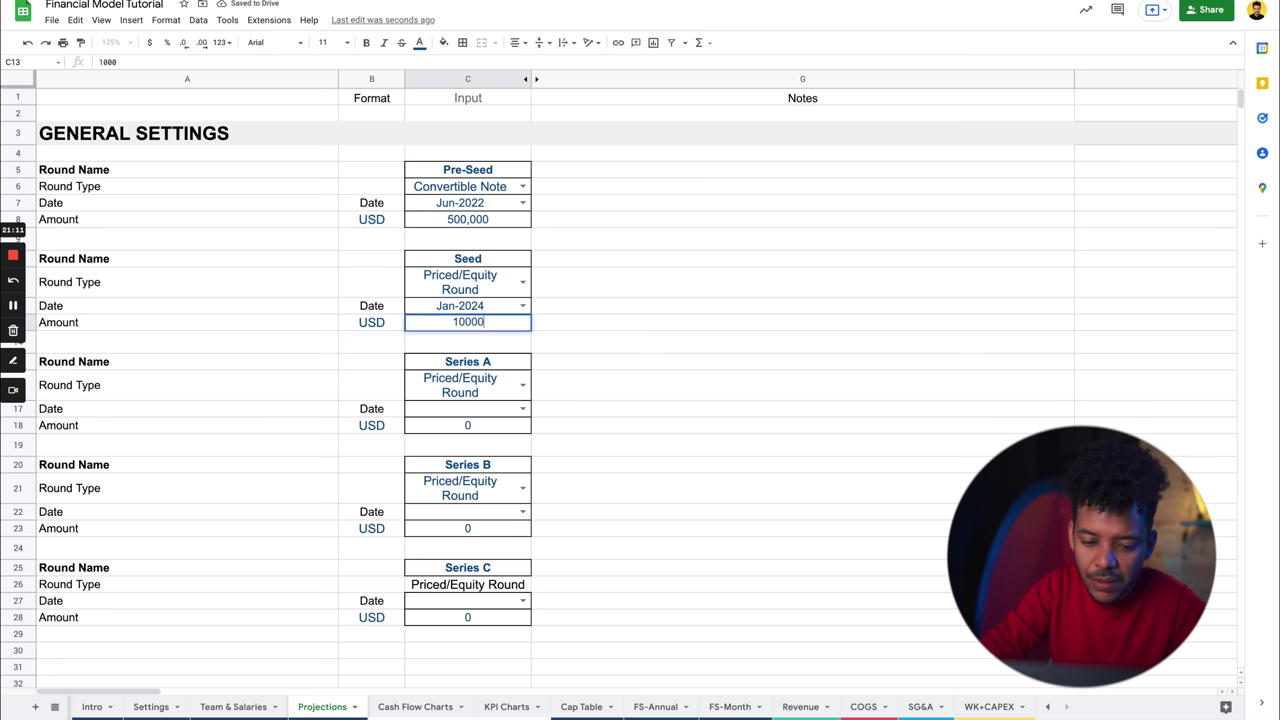
key(Return)
key(Up)
key(Return)
key(BackSpace)
key(Return)
click(500, 323)
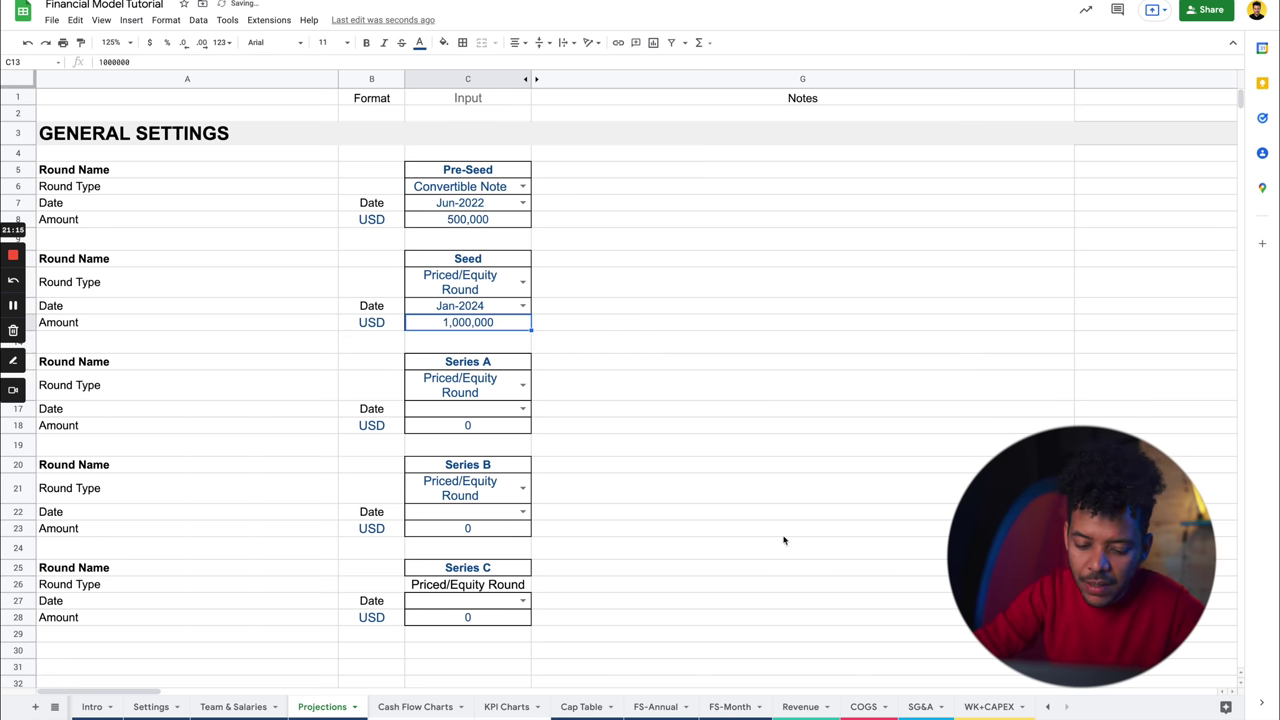
Check the Seed round's date, new capital and pre-money valuation on the Cap Table sheet.
click(580, 706)
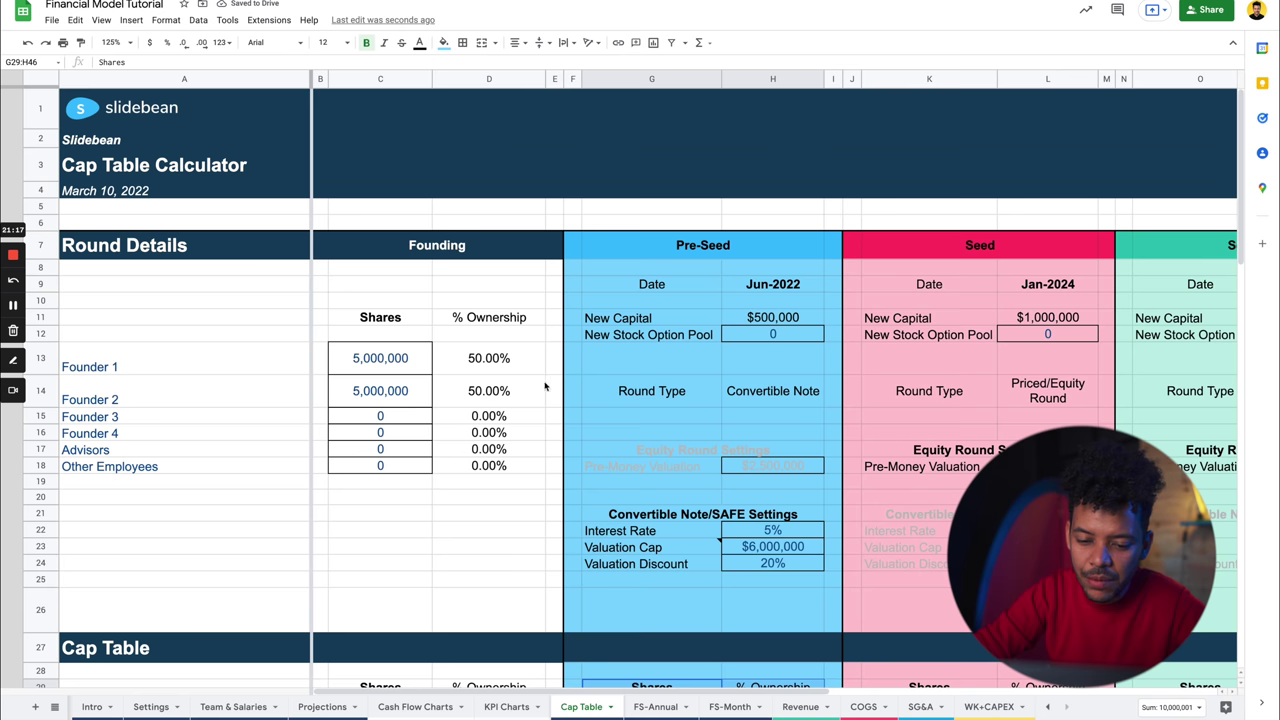
scroll(600, 350, down, 1)
scroll(657, 284, right, 2)
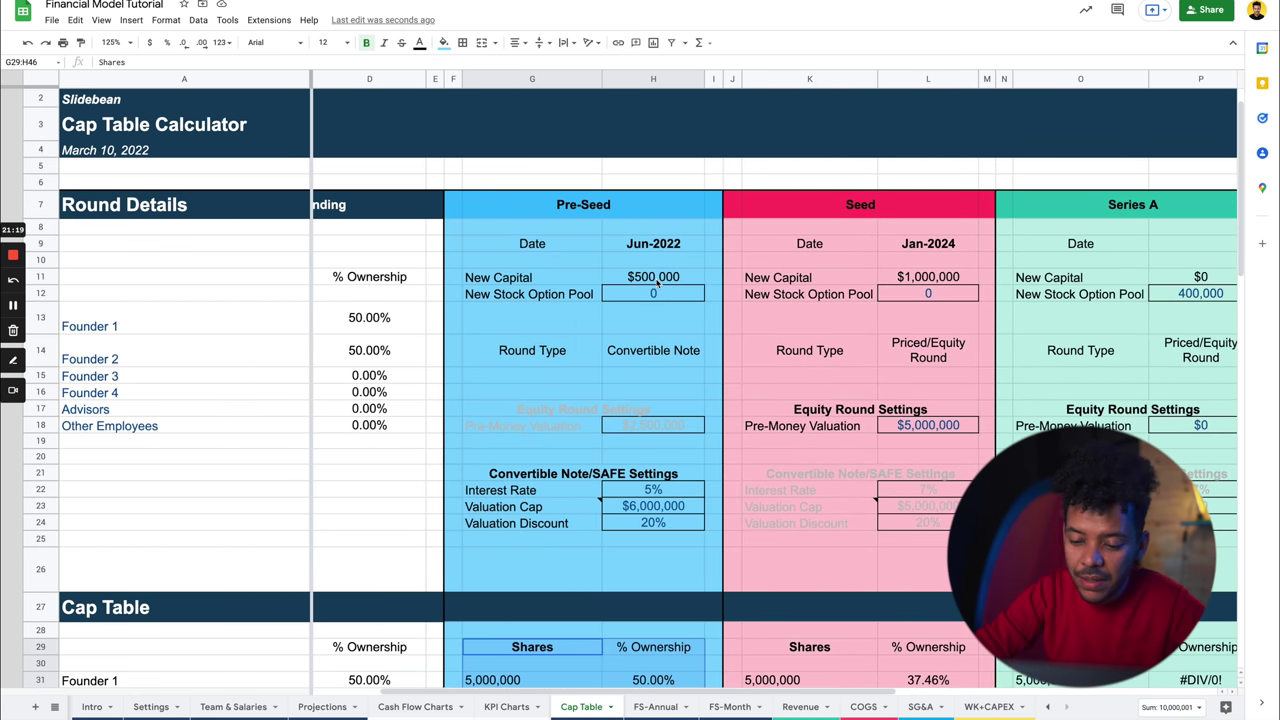
click(923, 426)
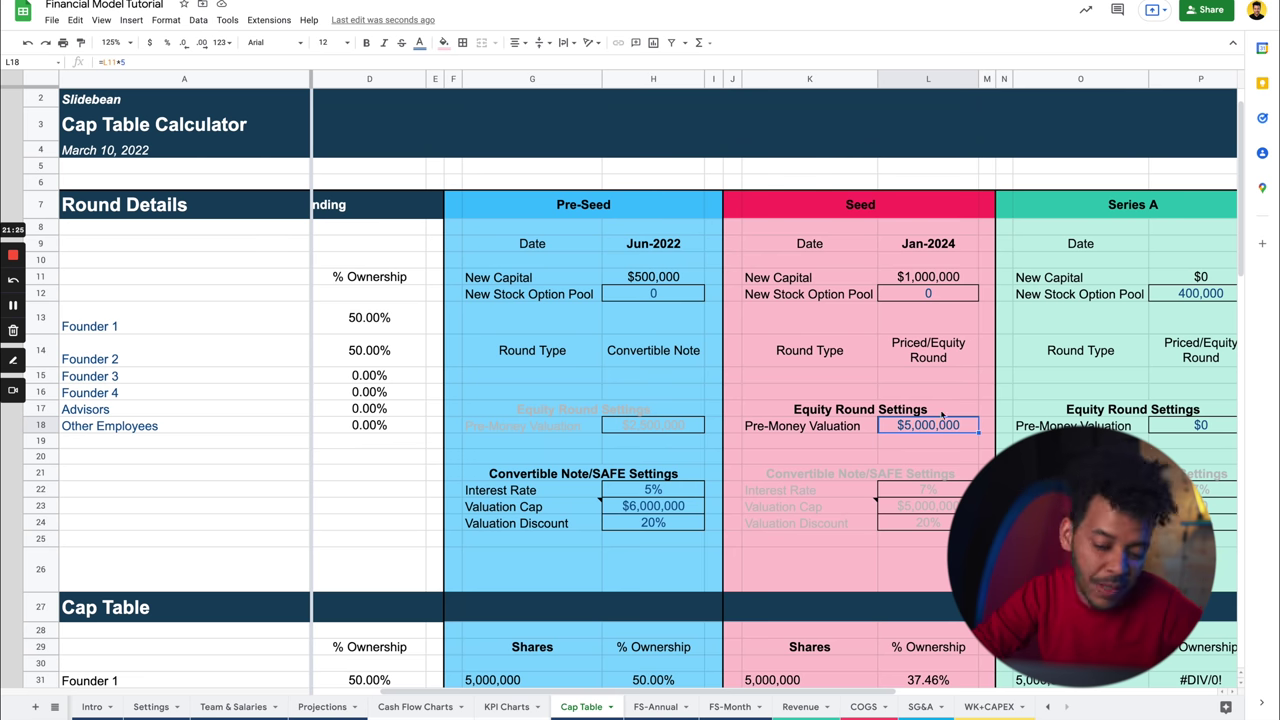
Examine the shares and ownership of the founders, Pre-Seed investors and Seed investors in the Seed round of the Cap Table section.
scroll(942, 414, down, 3)
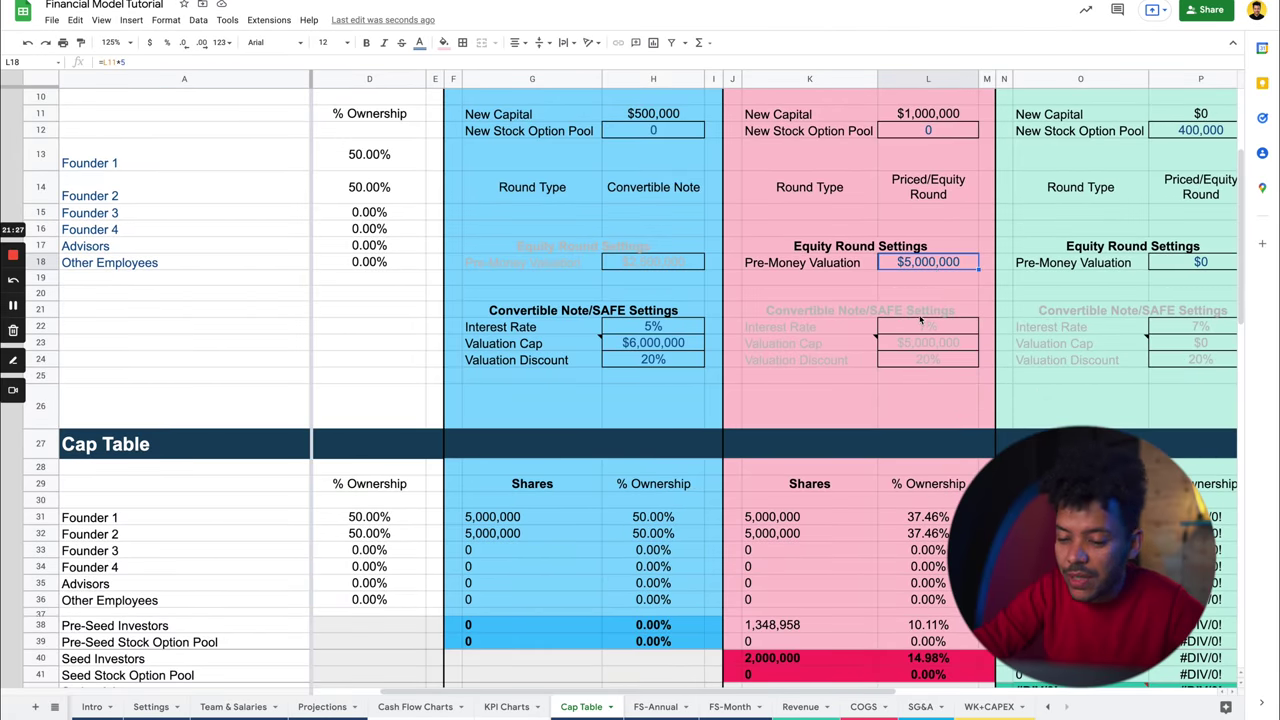
scroll(921, 318, down, 3)
click(766, 352)
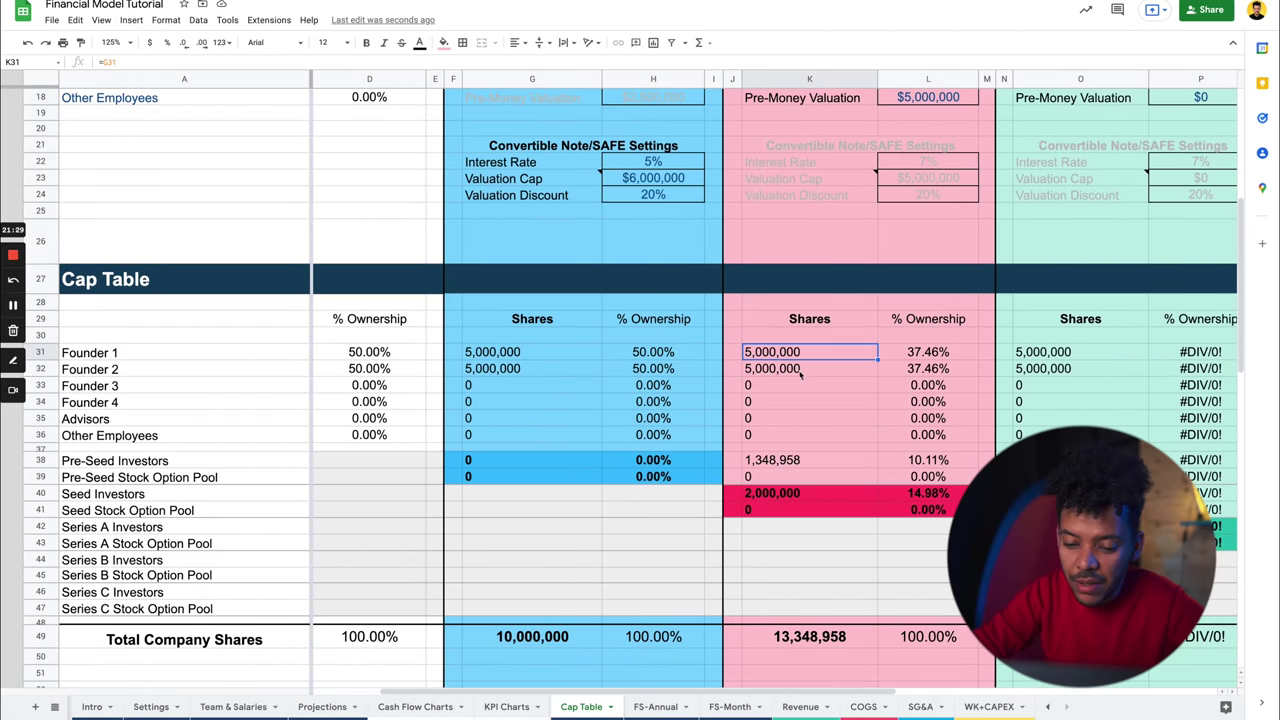
drag(926, 352, 928, 368)
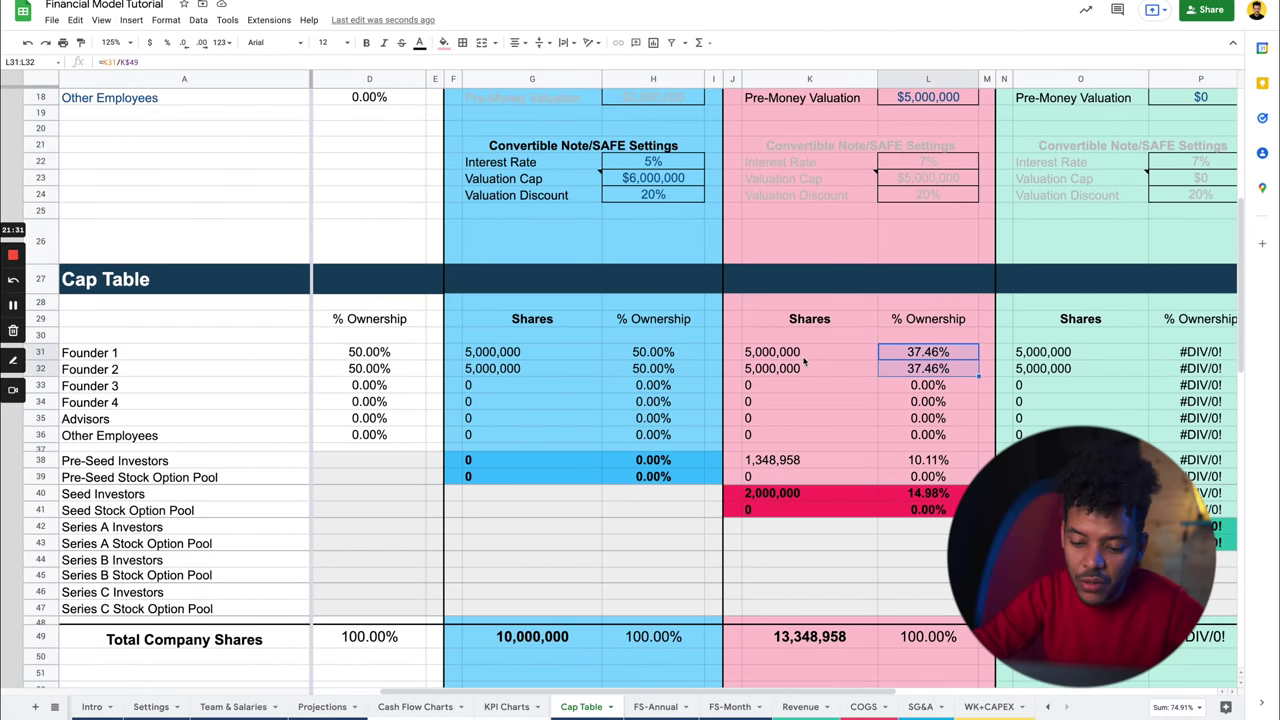
click(788, 461)
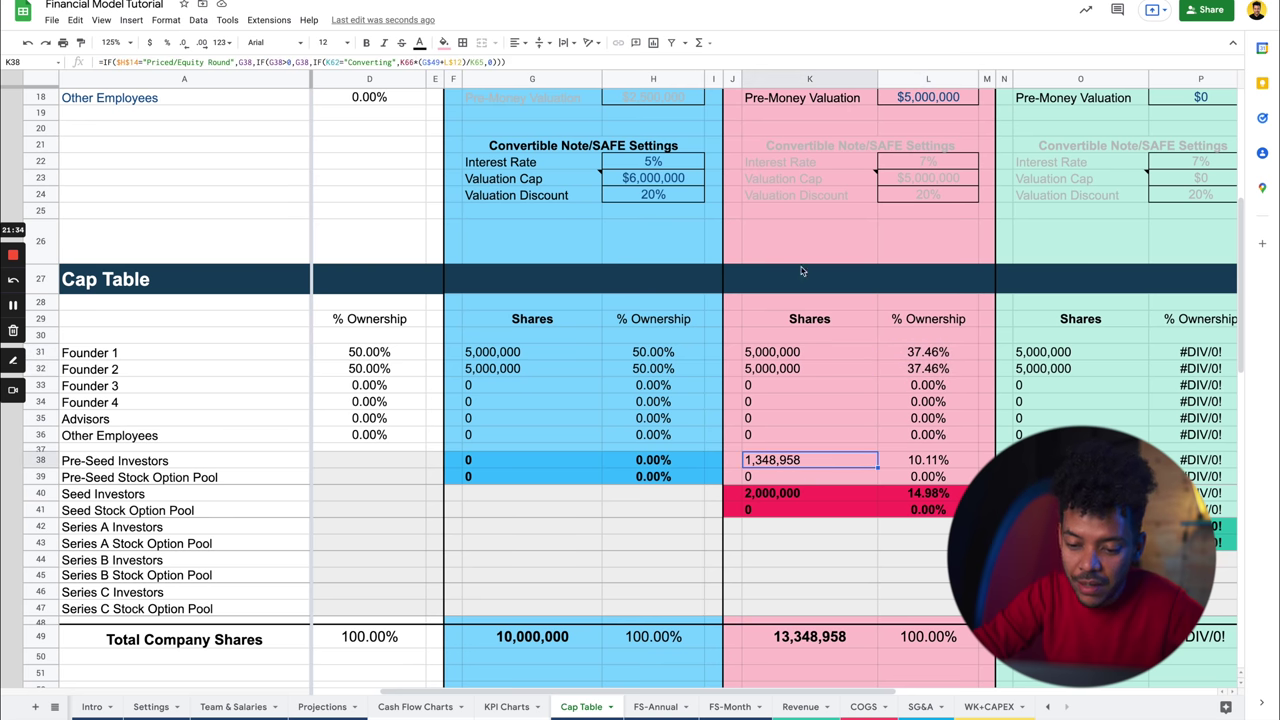
click(48, 461)
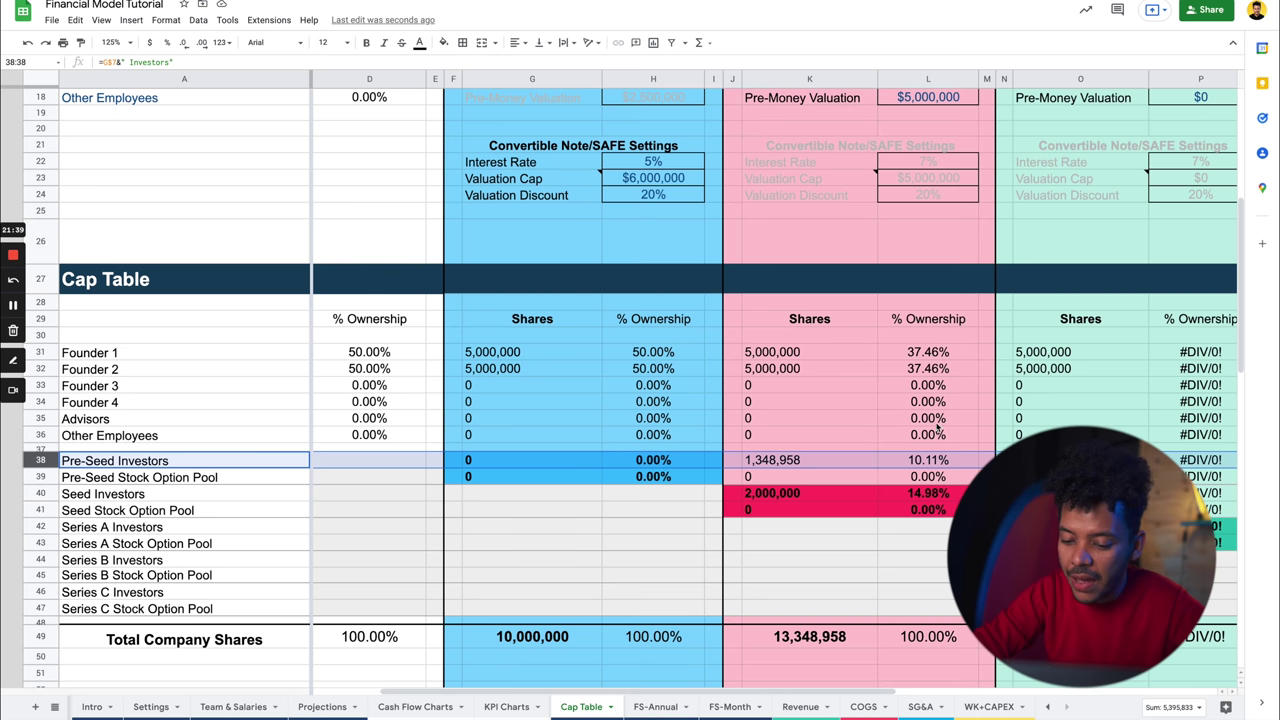
click(922, 461)
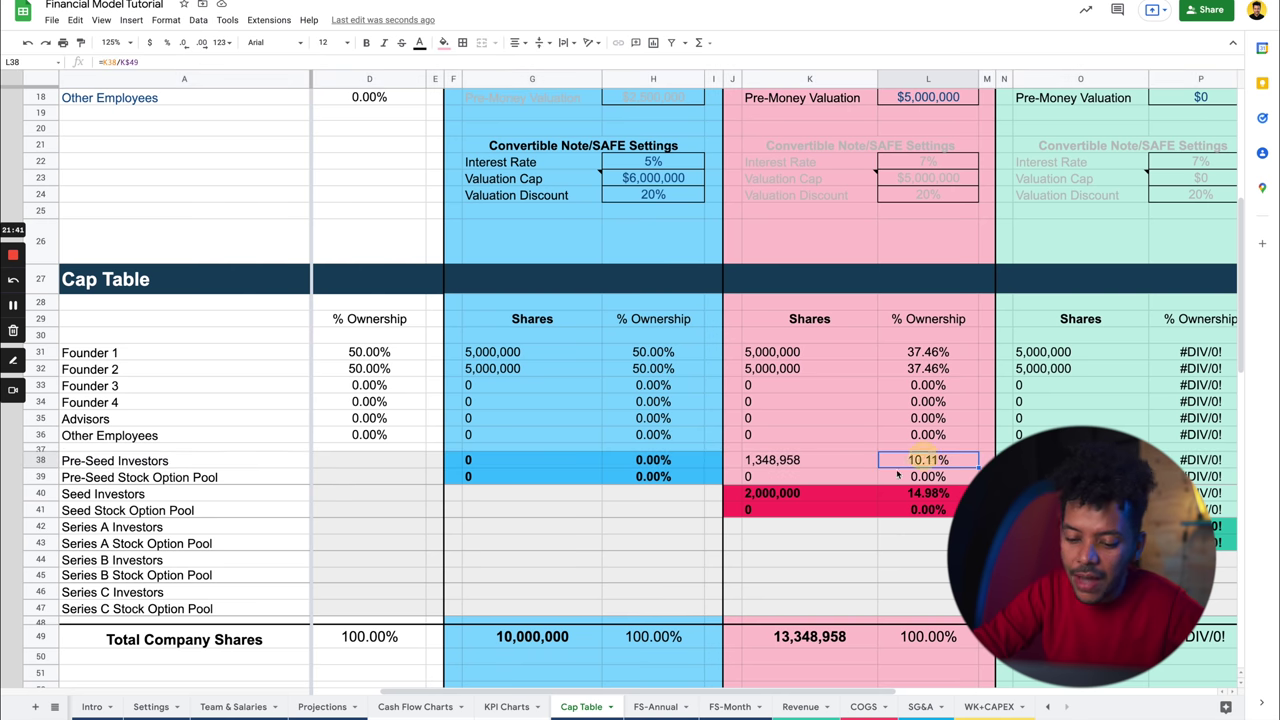
click(811, 494)
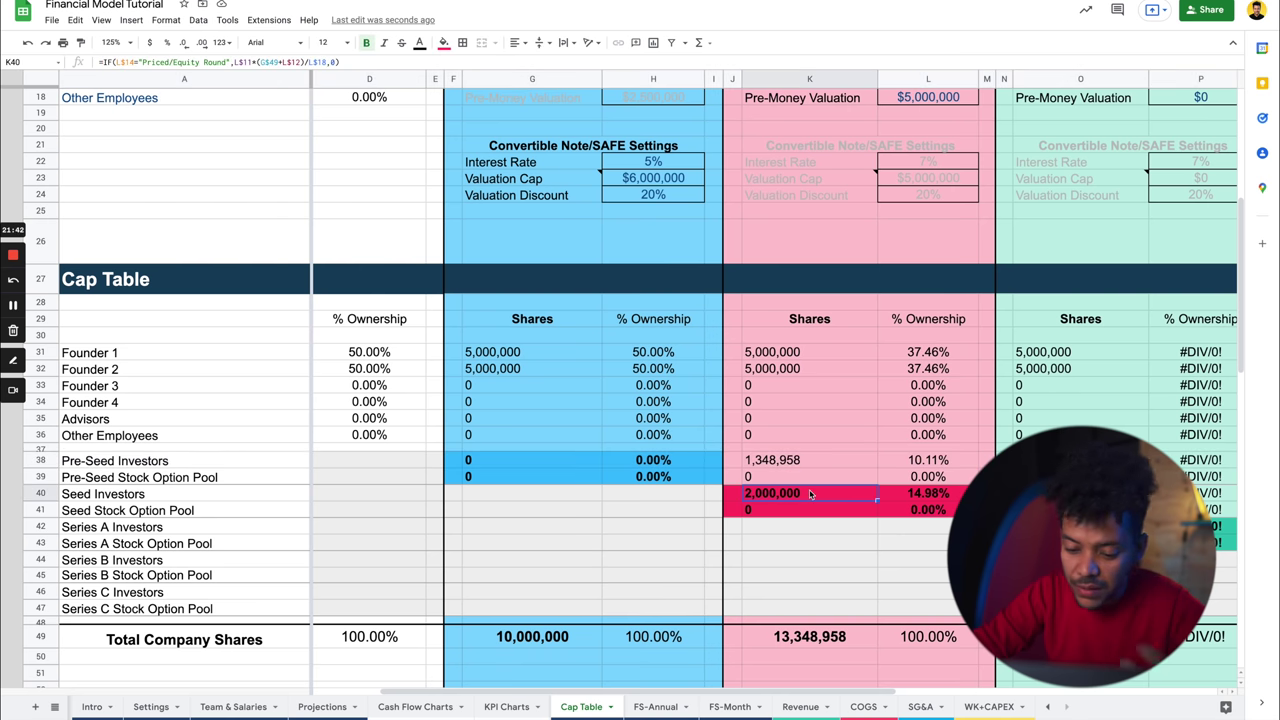
click(930, 493)
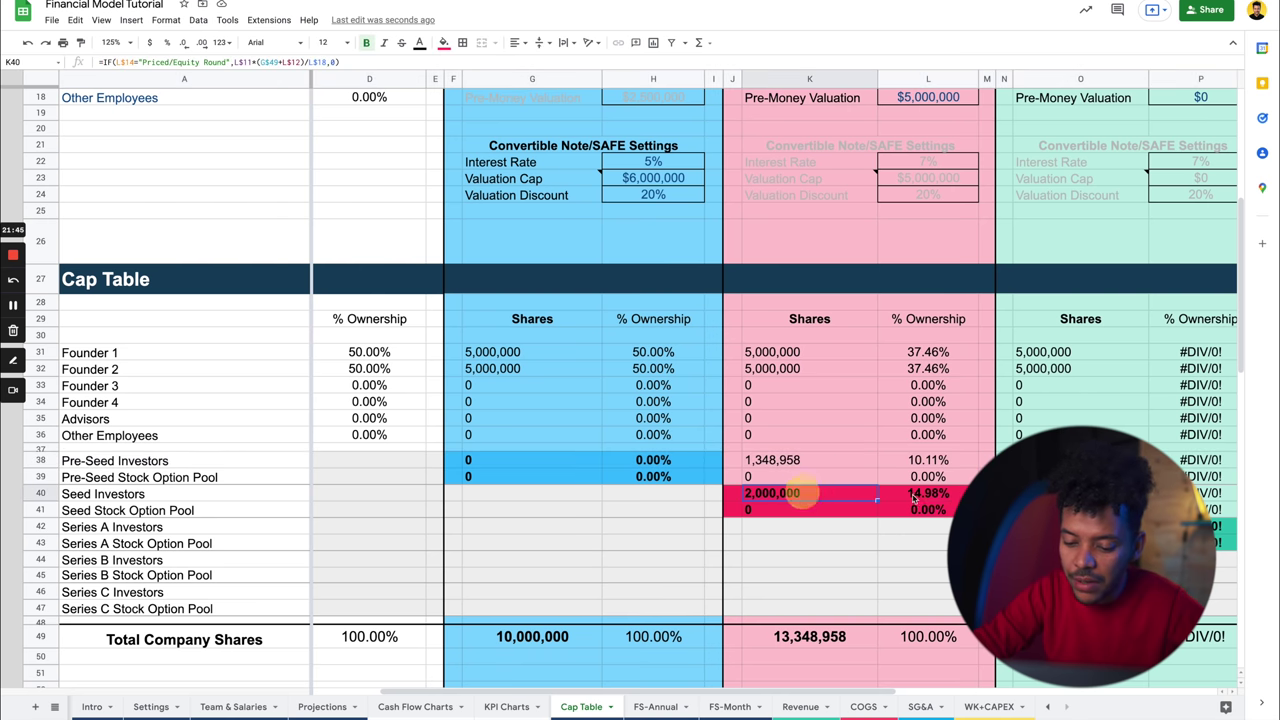
Check the Seed round's total company shares and its post-money valuation in the Transaction Summary.
scroll(800, 556, down, 2)
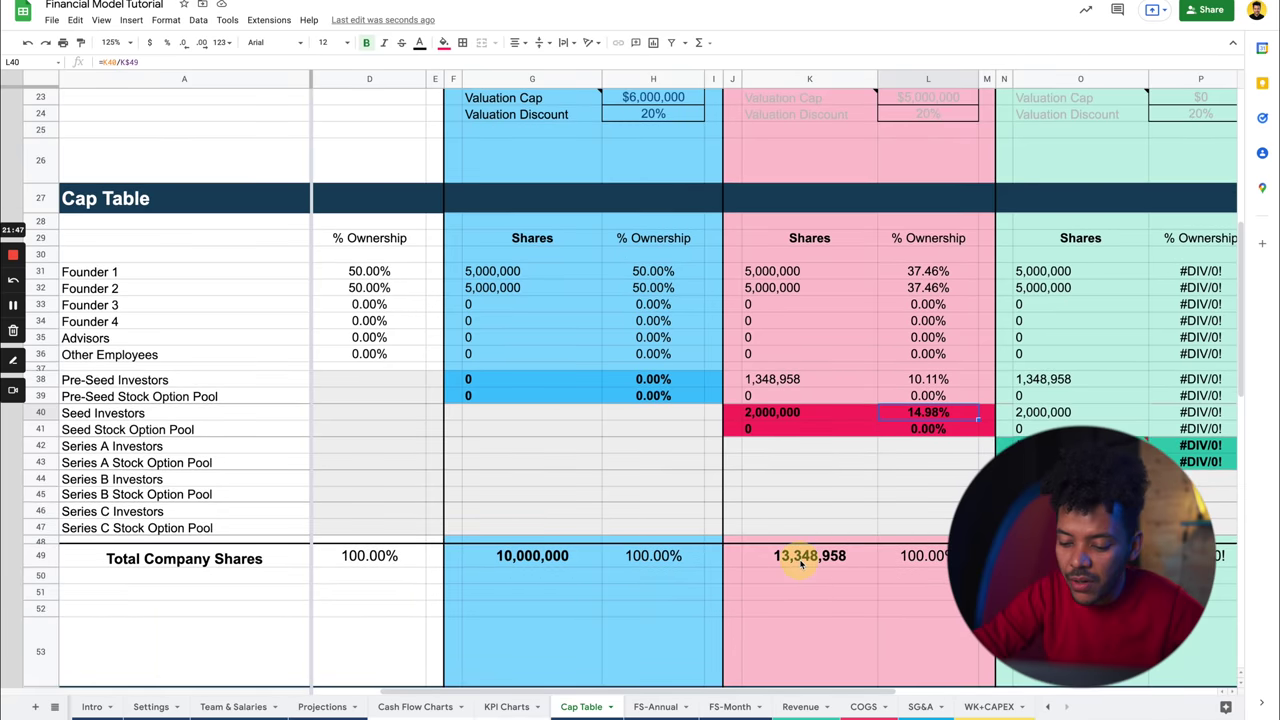
click(805, 555)
scroll(805, 555, down, 3)
scroll(812, 574, down, 4)
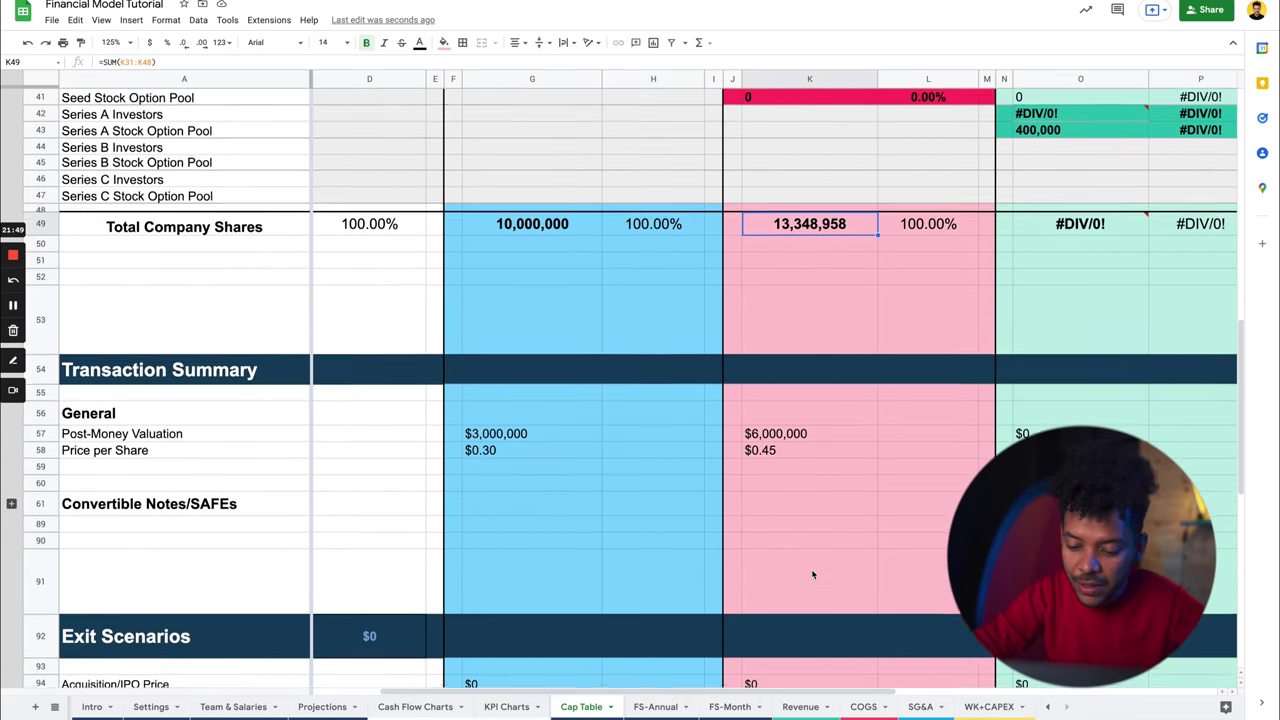
click(760, 370)
click(792, 353)
Review the Seed round settings again and compare the two founders' Seed ownership with their founding ownership.
scroll(795, 357, up, 6)
scroll(795, 357, up, 5)
scroll(795, 357, right, 1)
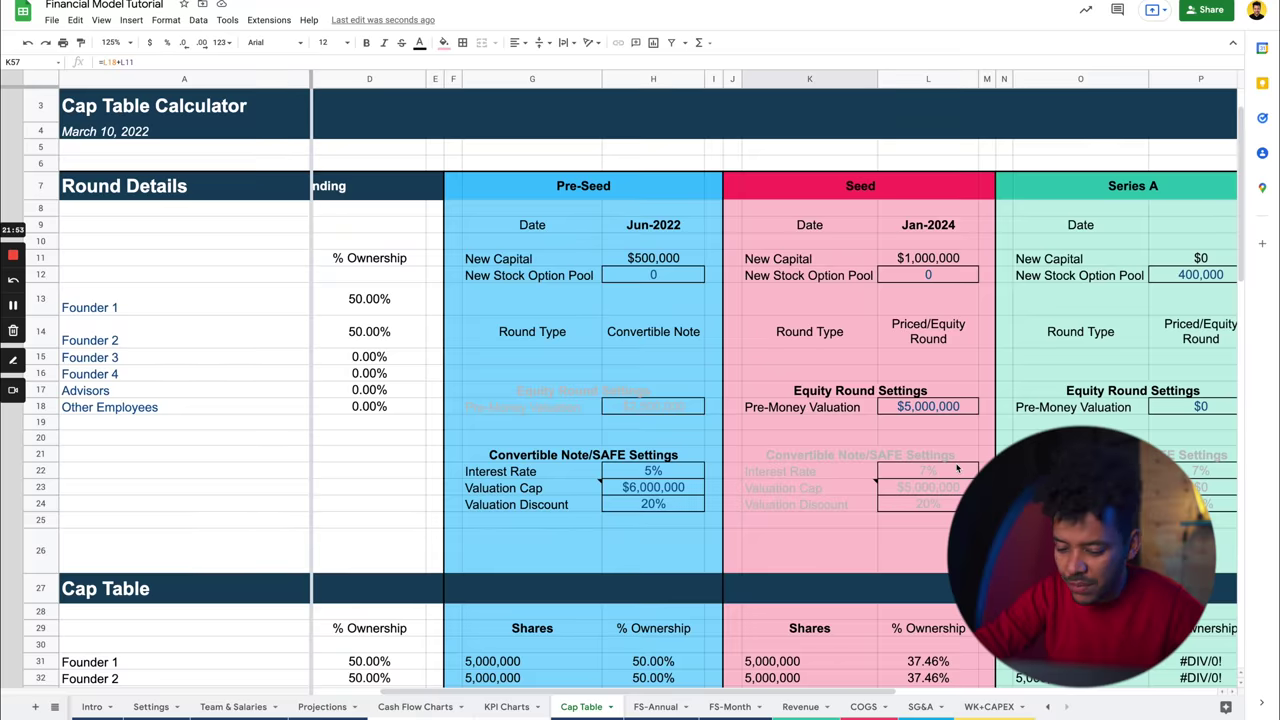
scroll(957, 467, down, 2)
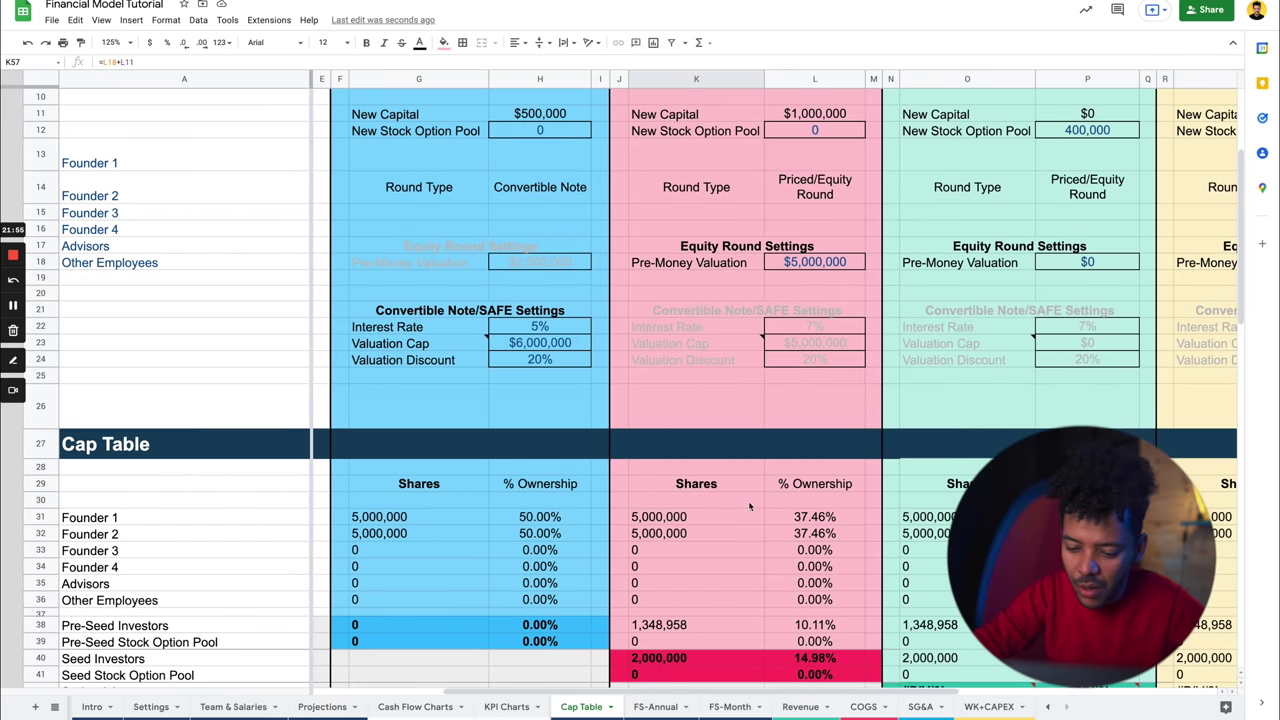
drag(815, 518, 815, 534)
scroll(668, 534, left, 3)
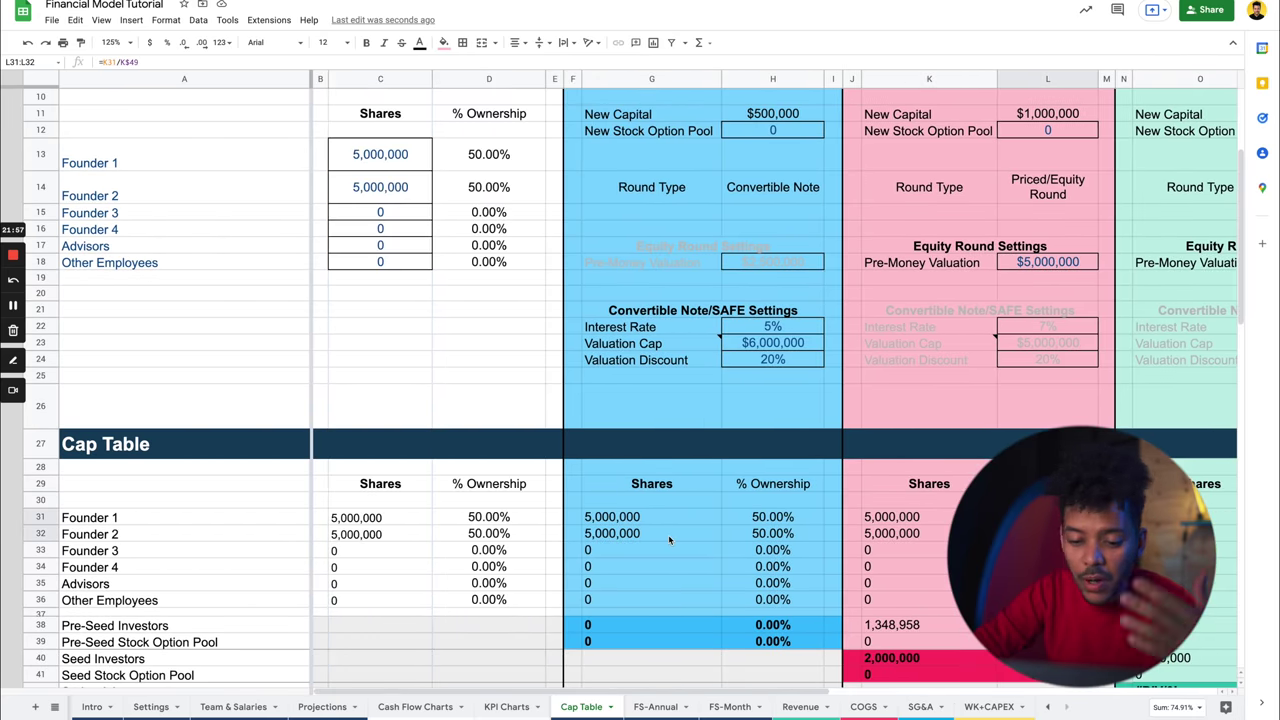
Set the acquisition price in the Exit Scenarios section to $10,000,000.
scroll(668, 534, down, 3)
scroll(669, 540, down, 10)
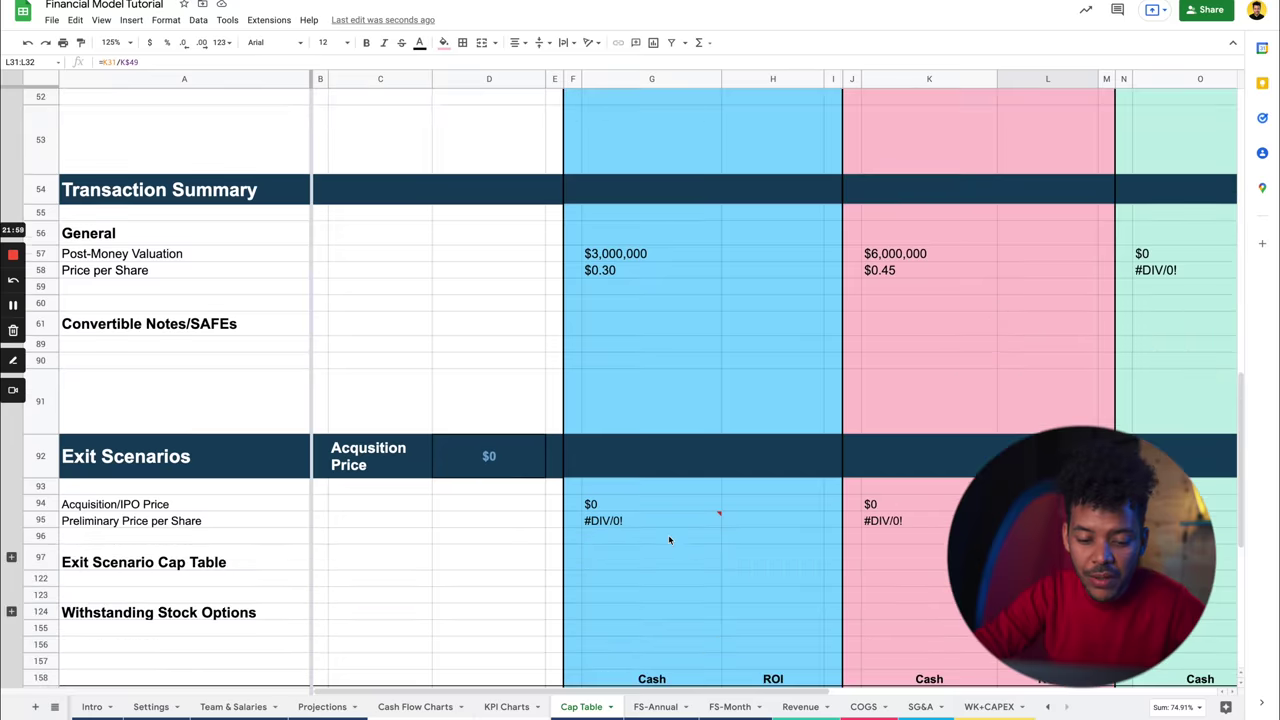
click(469, 464)
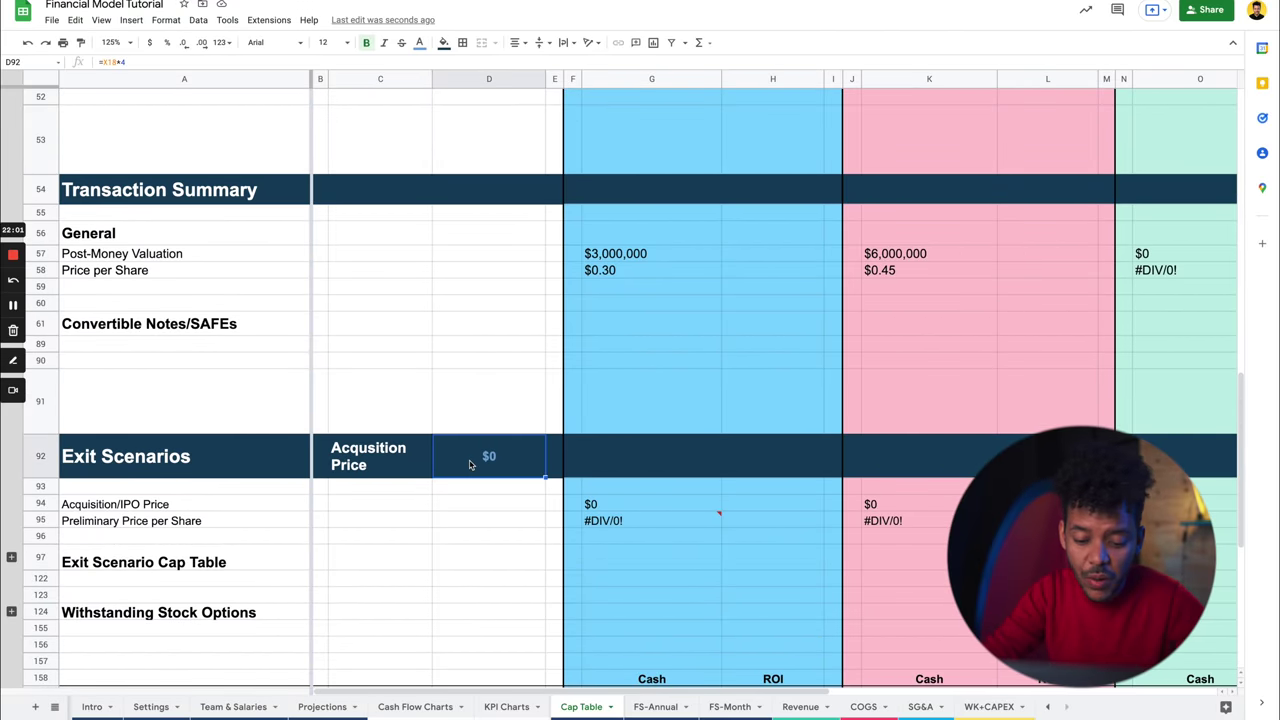
scroll(877, 337, up, 15)
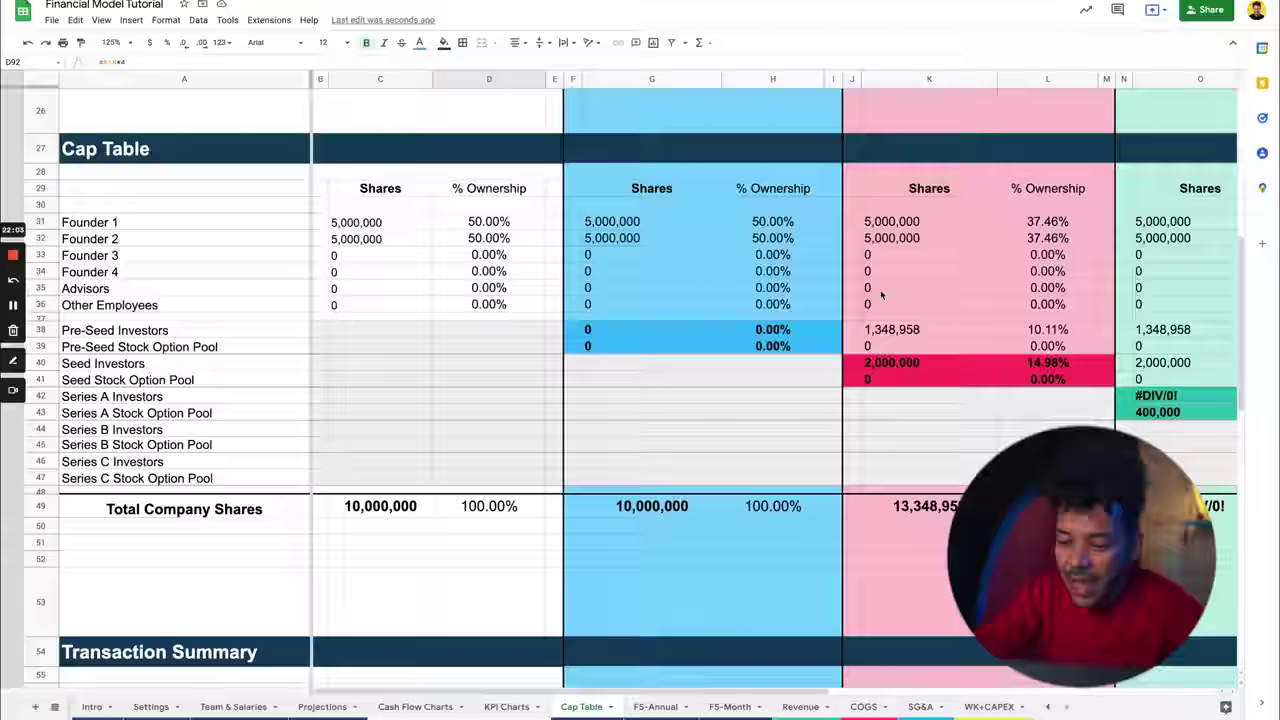
scroll(929, 285, down, 12)
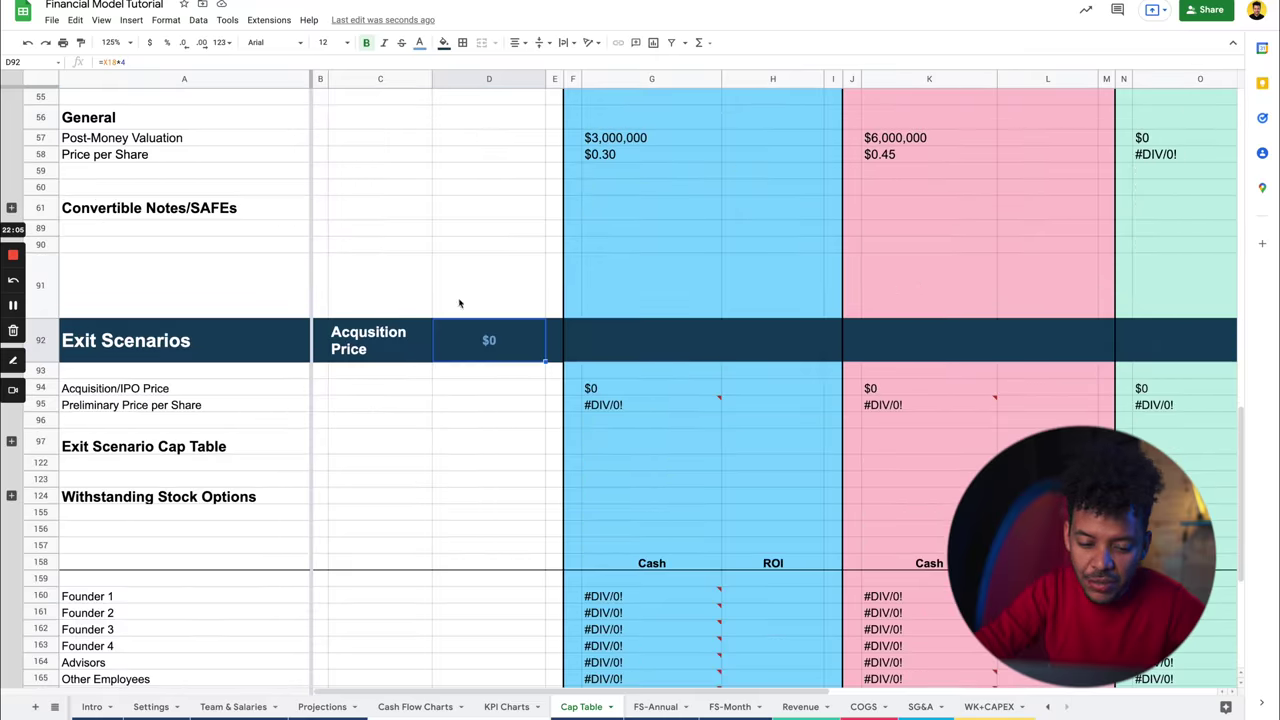
text(10,000,)
text(000000)
key(Return)
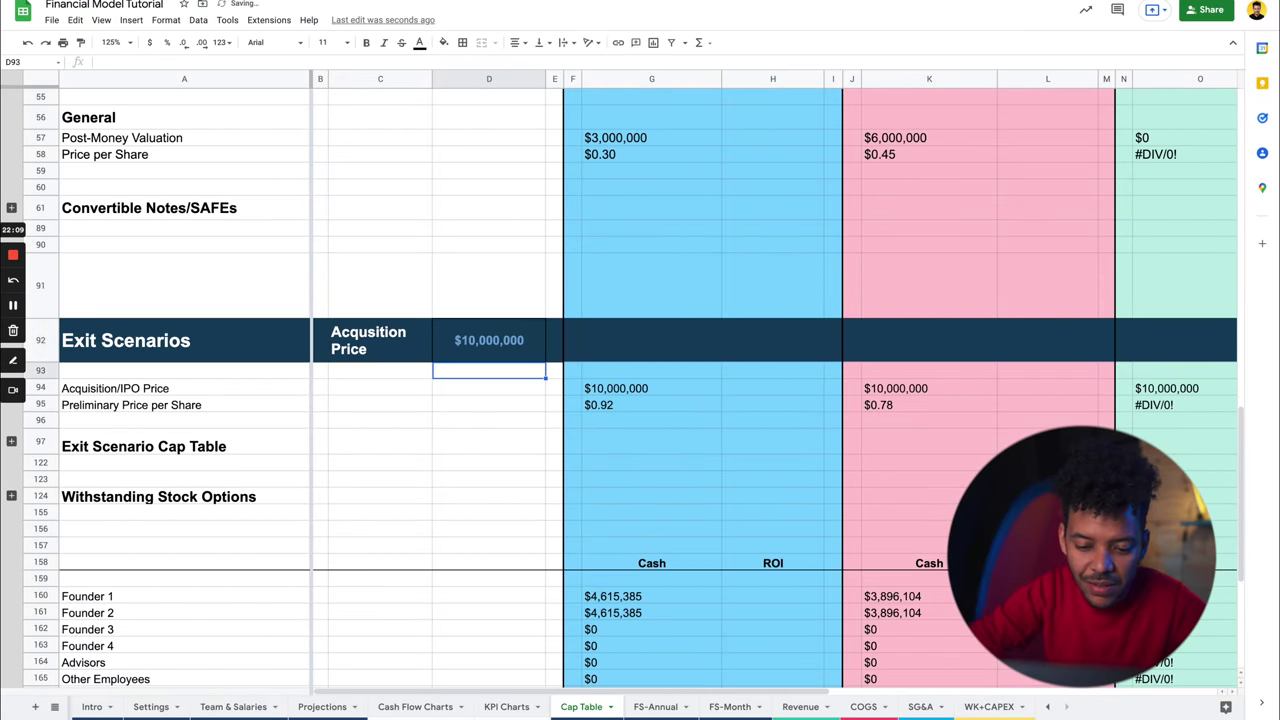
Examine the exit cash and ROI for founders and investors in the Seed round of the exit scenario.
scroll(958, 366, down, 5)
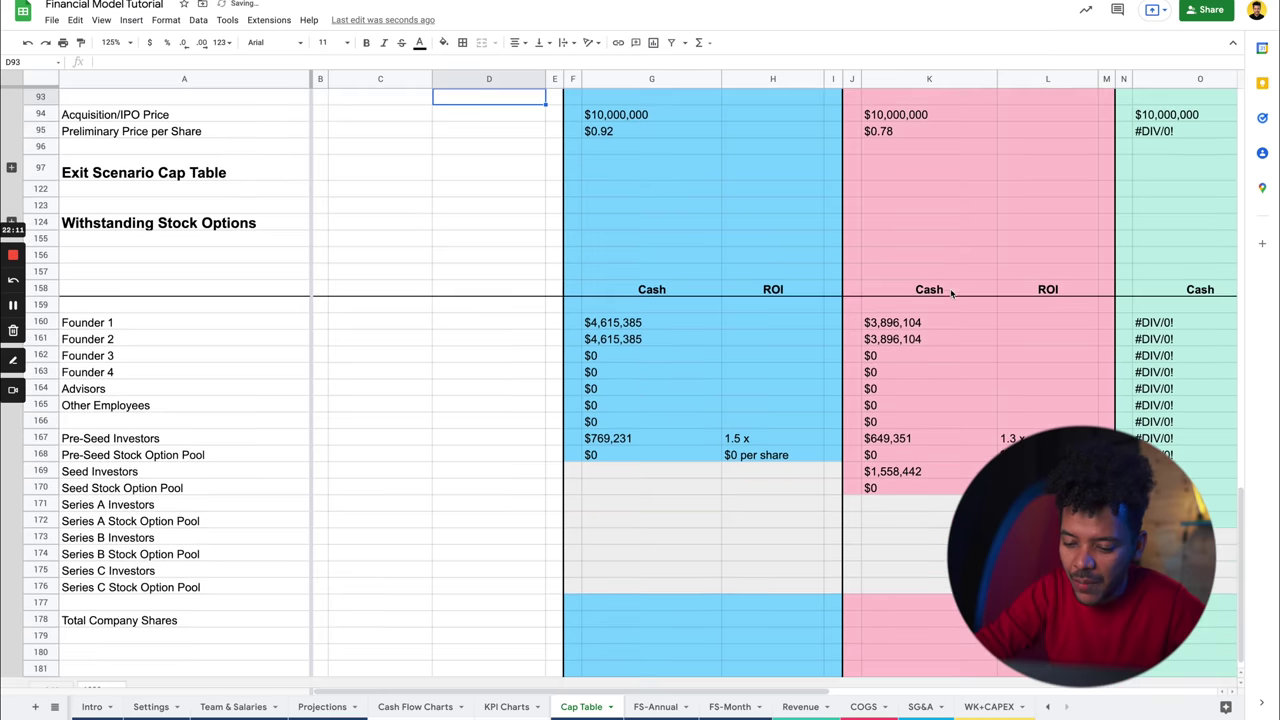
click(914, 324)
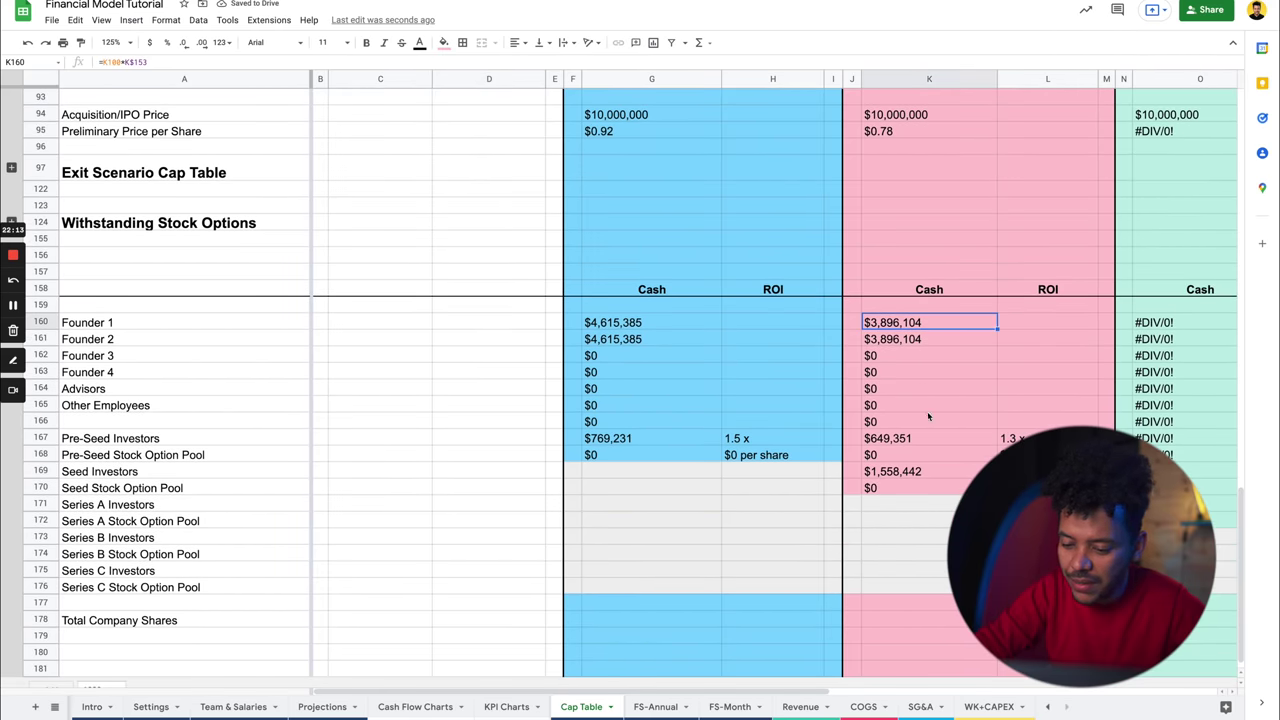
click(988, 441)
key(Down)
key(Down)
key(Down)
key(Right)
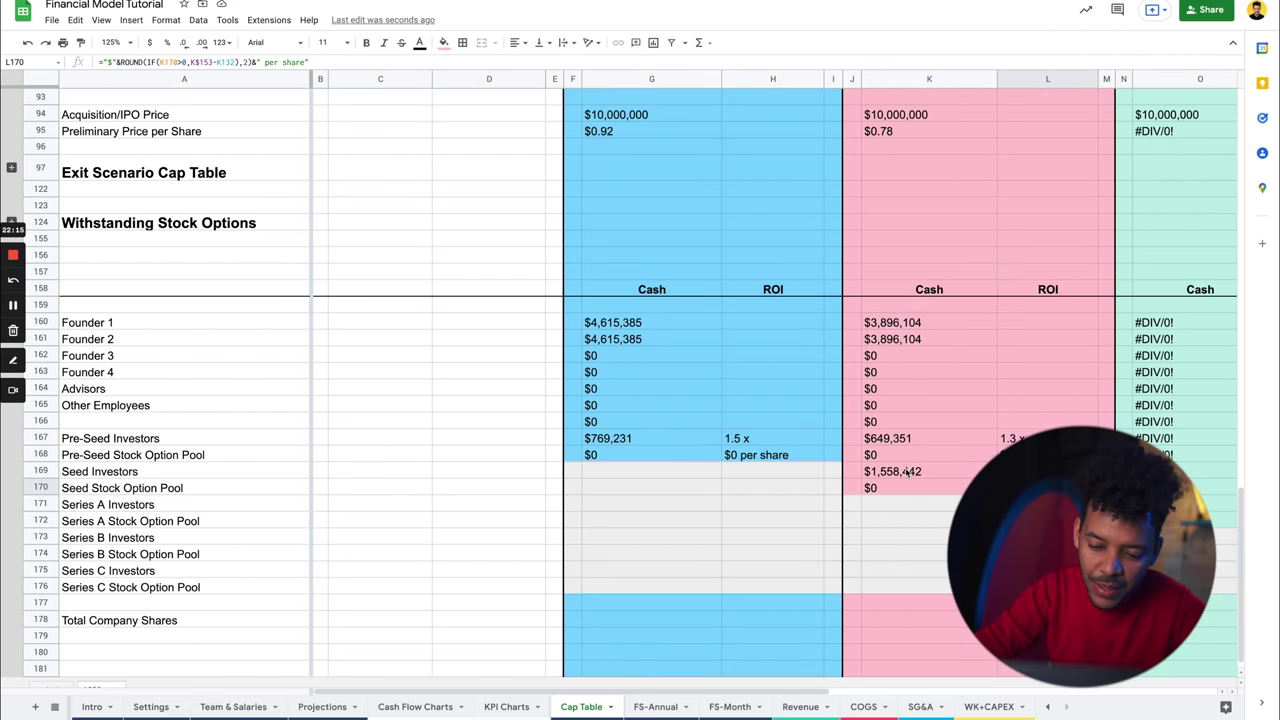
Set the Seed round's New Stock Option Pool to 250,000 in the Round Details section.
scroll(907, 454, up, 8)
scroll(907, 454, up, 10)
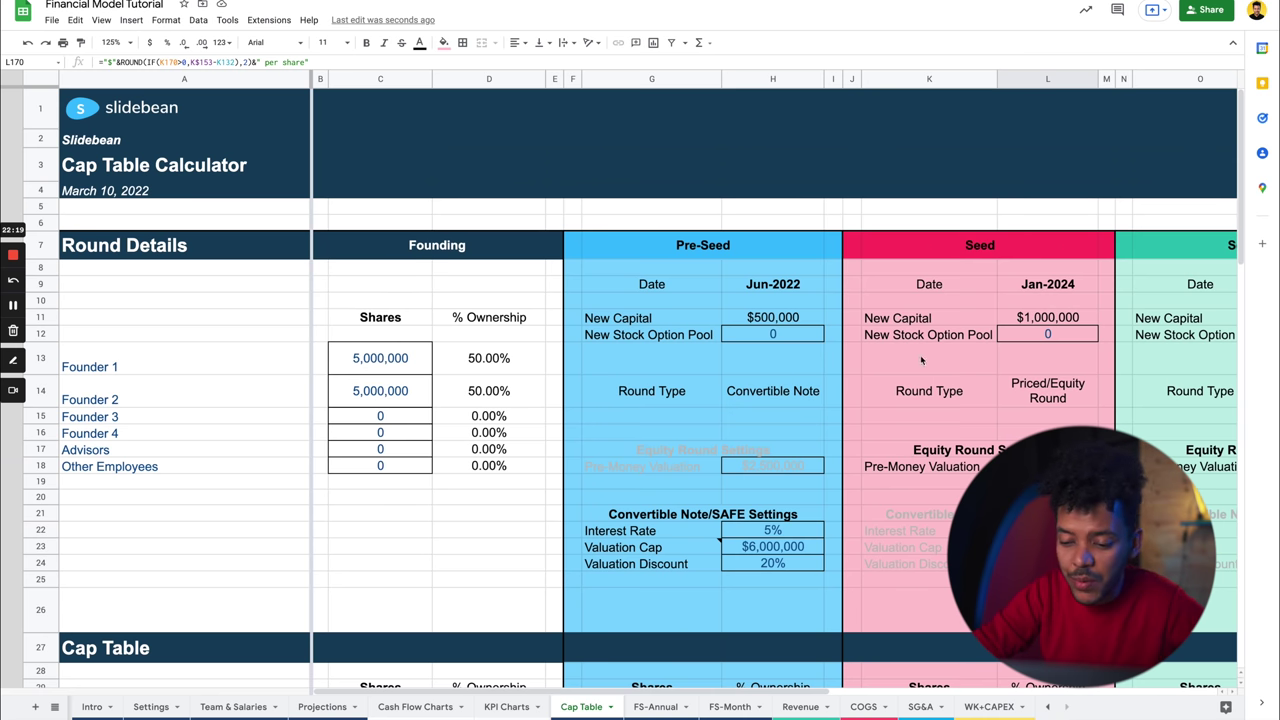
click(1048, 343)
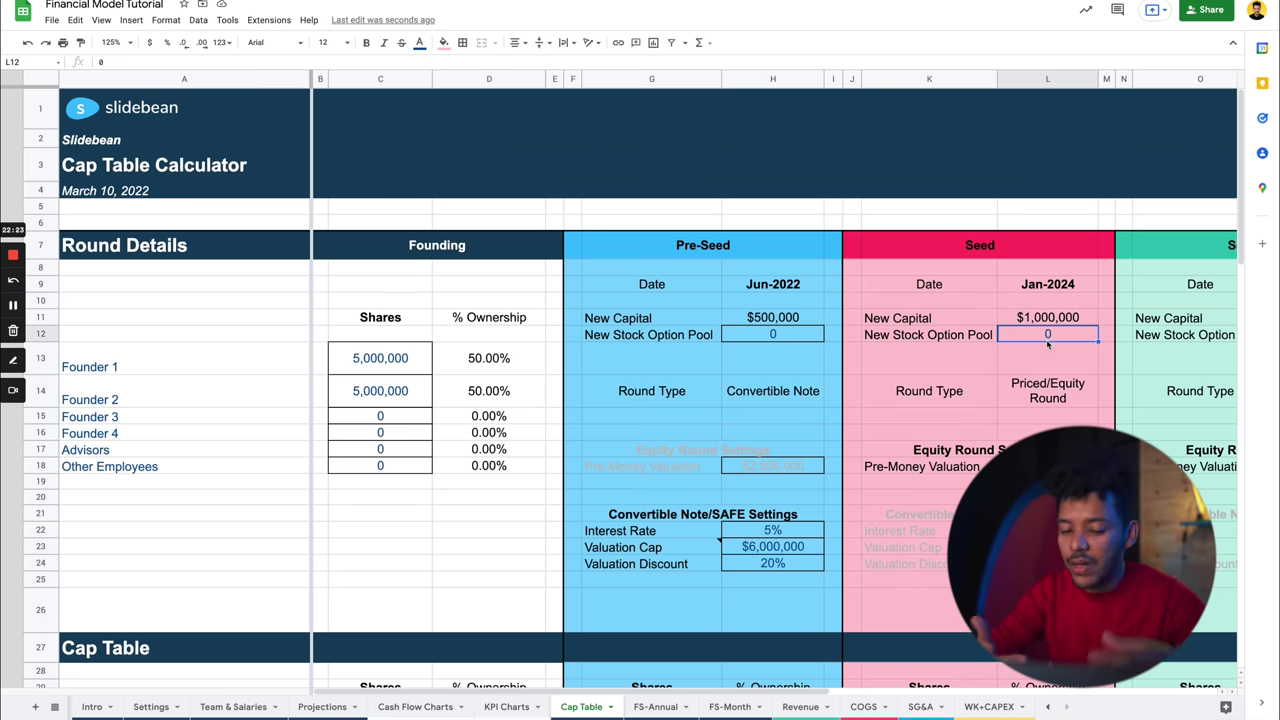
text(10)
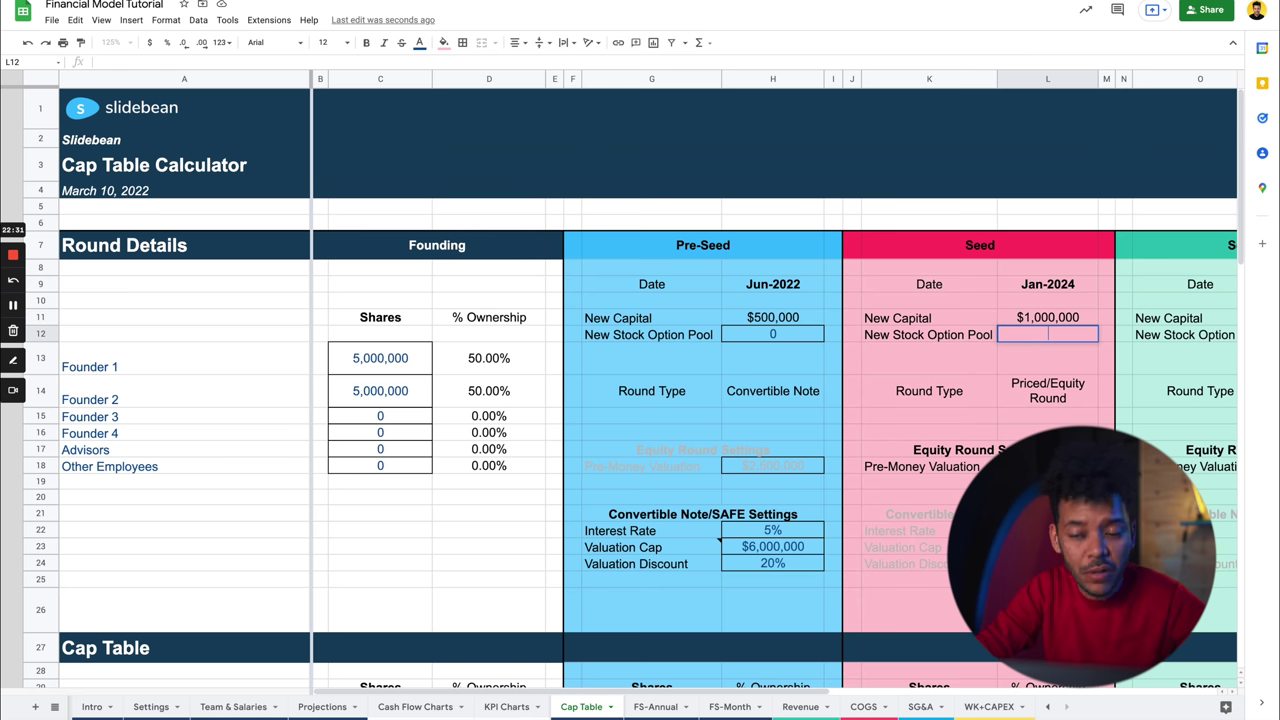
text(0)
key(Return)
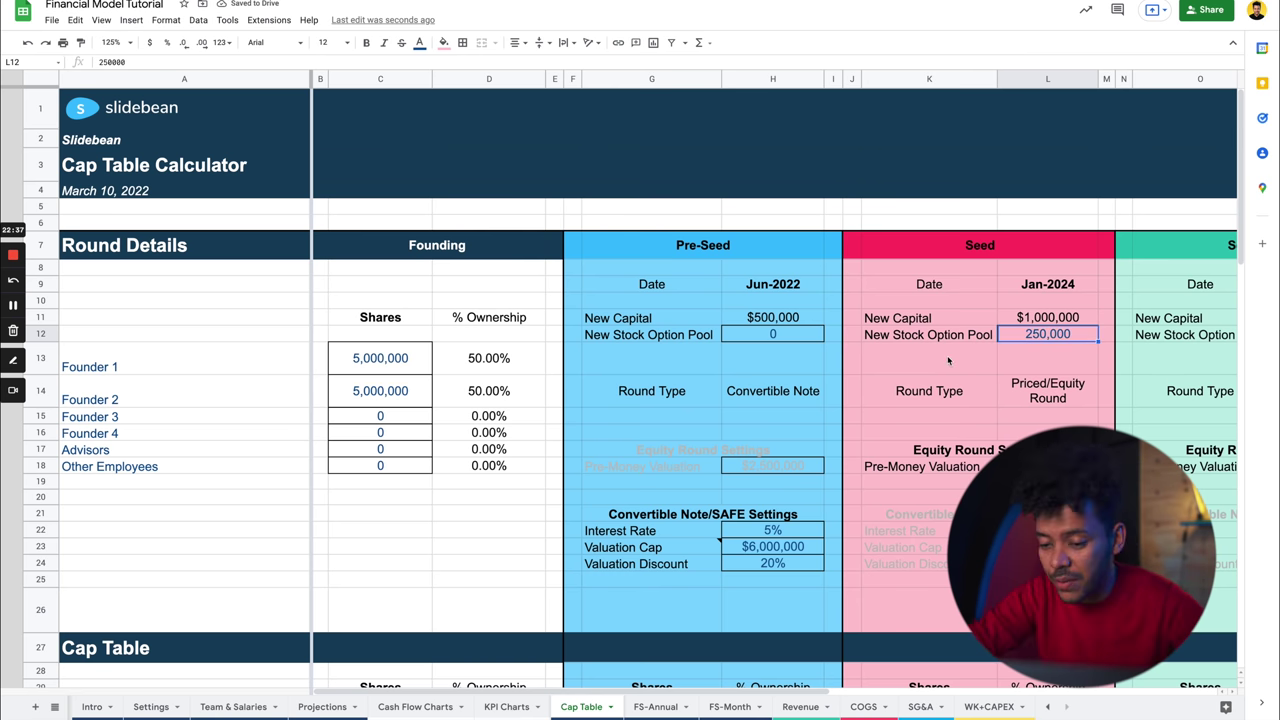
scroll(1020, 300, down, 1)
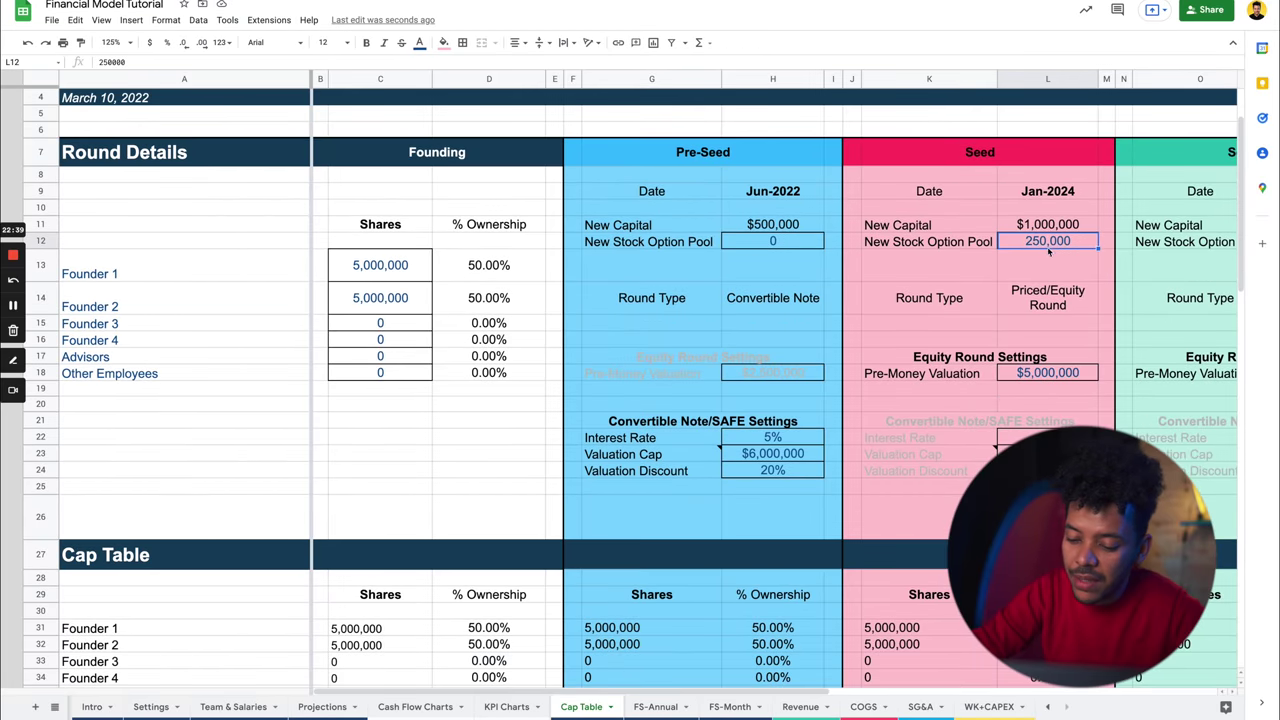
Examine the Seed round's share ownership in the Cap Table section and the payouts under Exit Scenarios.
scroll(1048, 252, down, 5)
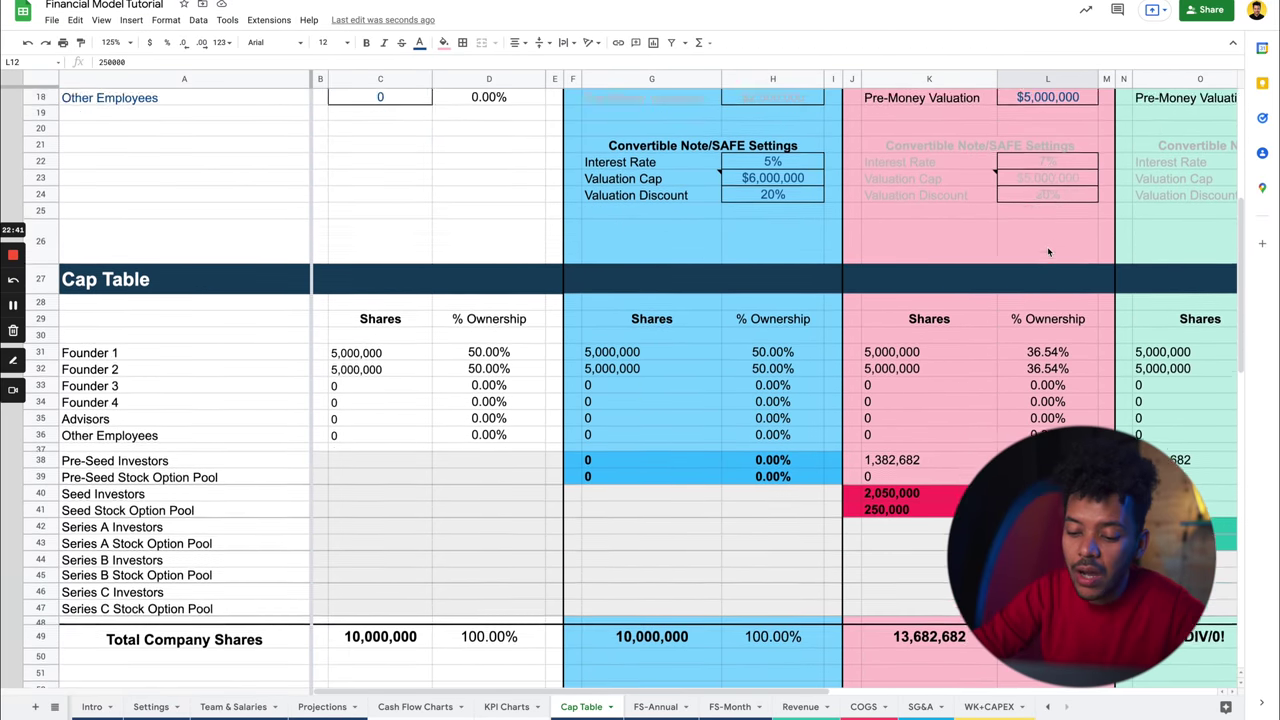
scroll(1048, 252, down, 1)
click(982, 354)
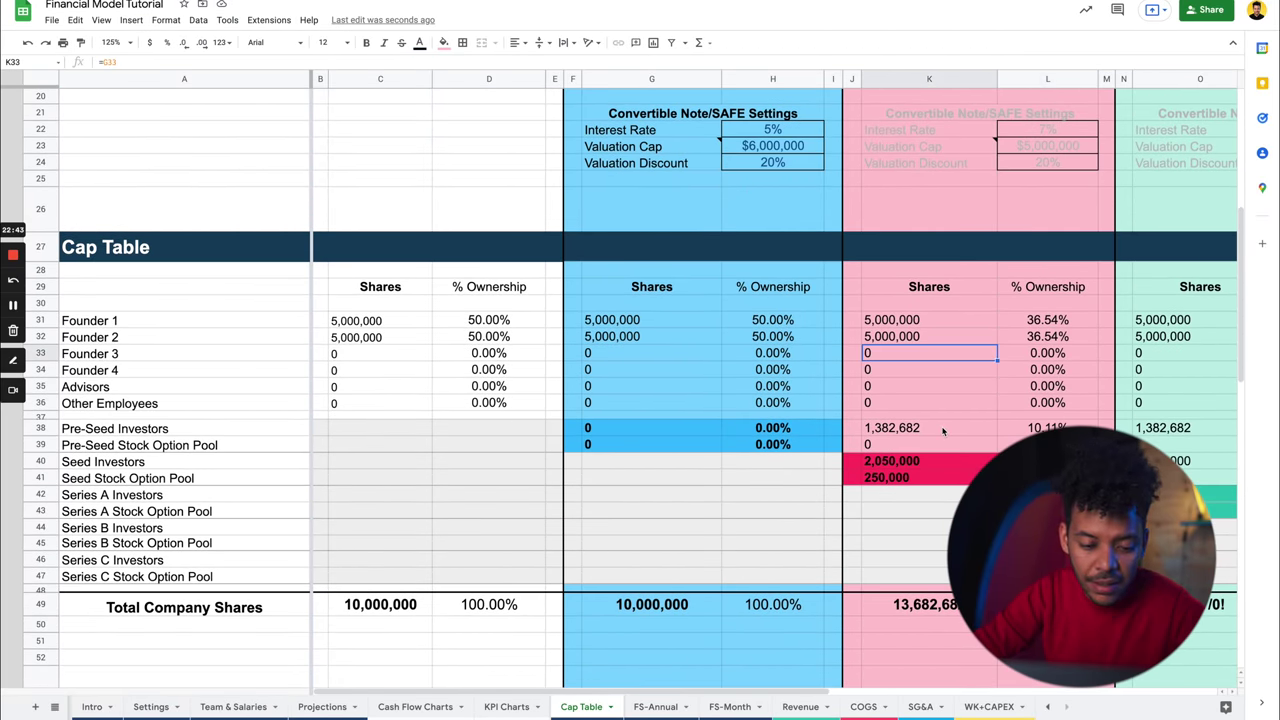
scroll(978, 464, down, 4)
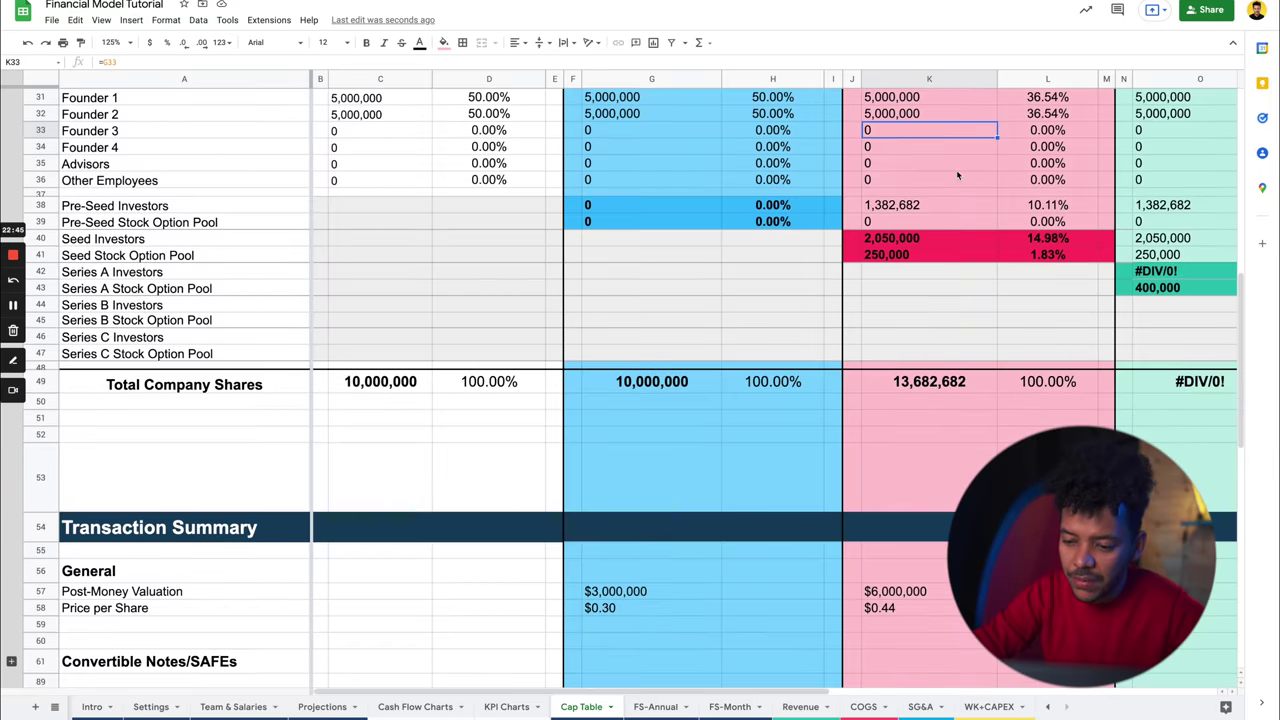
scroll(956, 169, up, 5)
scroll(955, 384, down, 10)
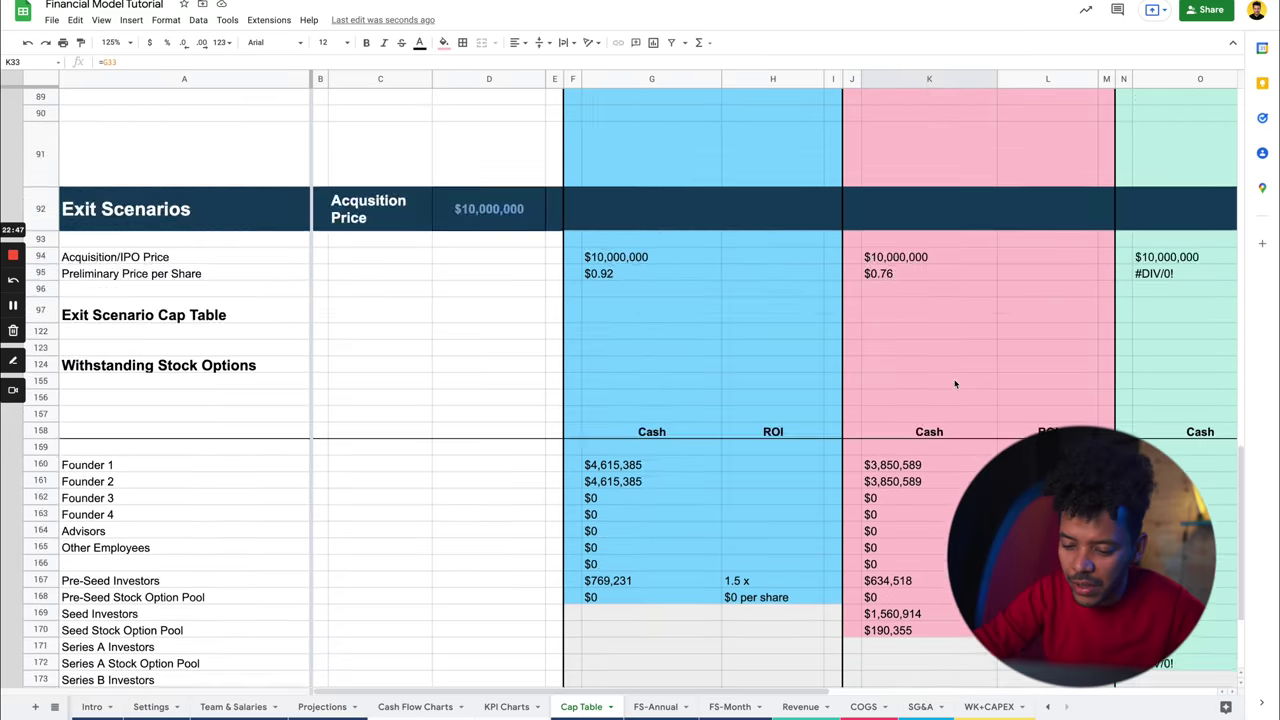
scroll(955, 384, down, 3)
scroll(981, 356, up, 15)
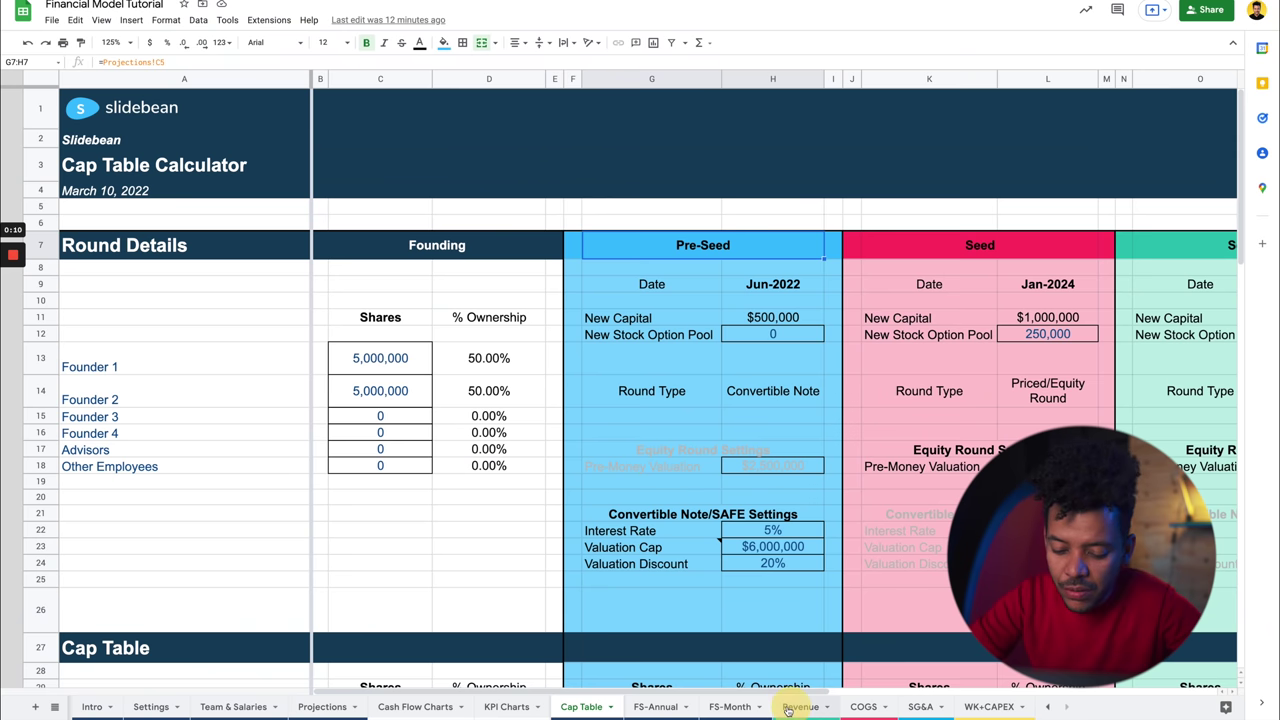
Open the Revenue sheet and expand the collapsed rows 30 to 40 under Revenue Source 1.
click(797, 706)
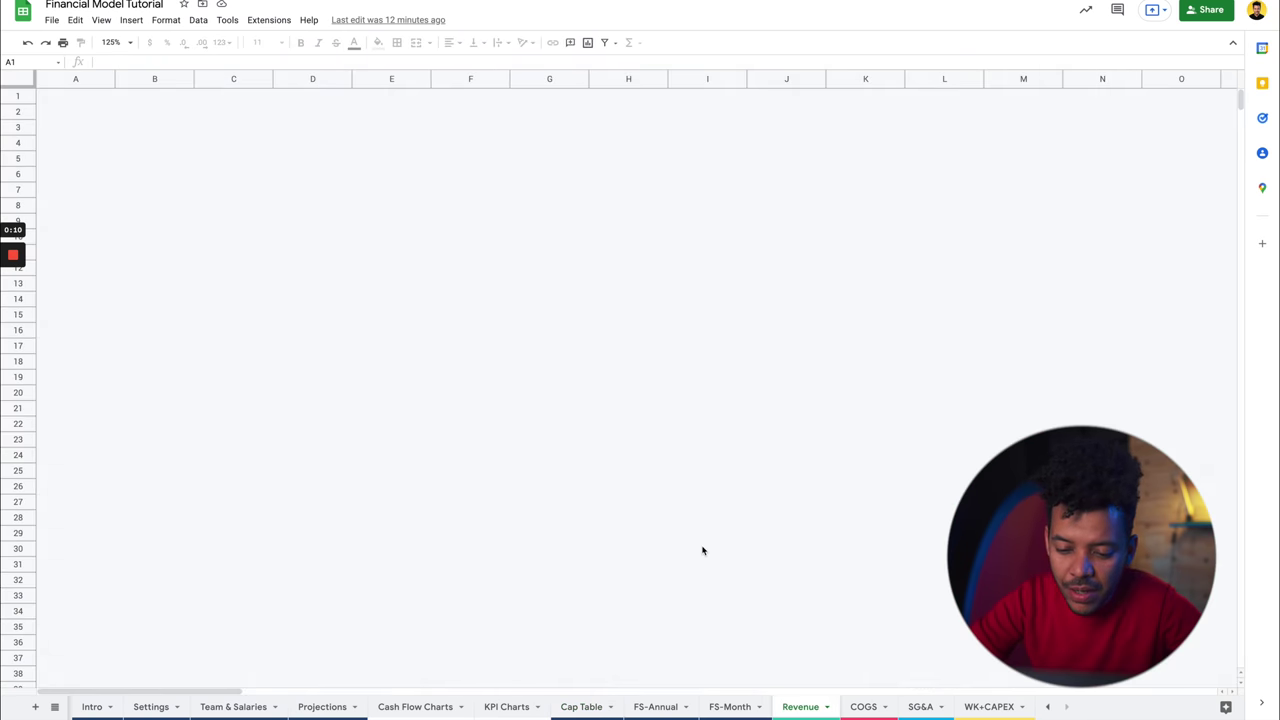
scroll(651, 505, down, 3)
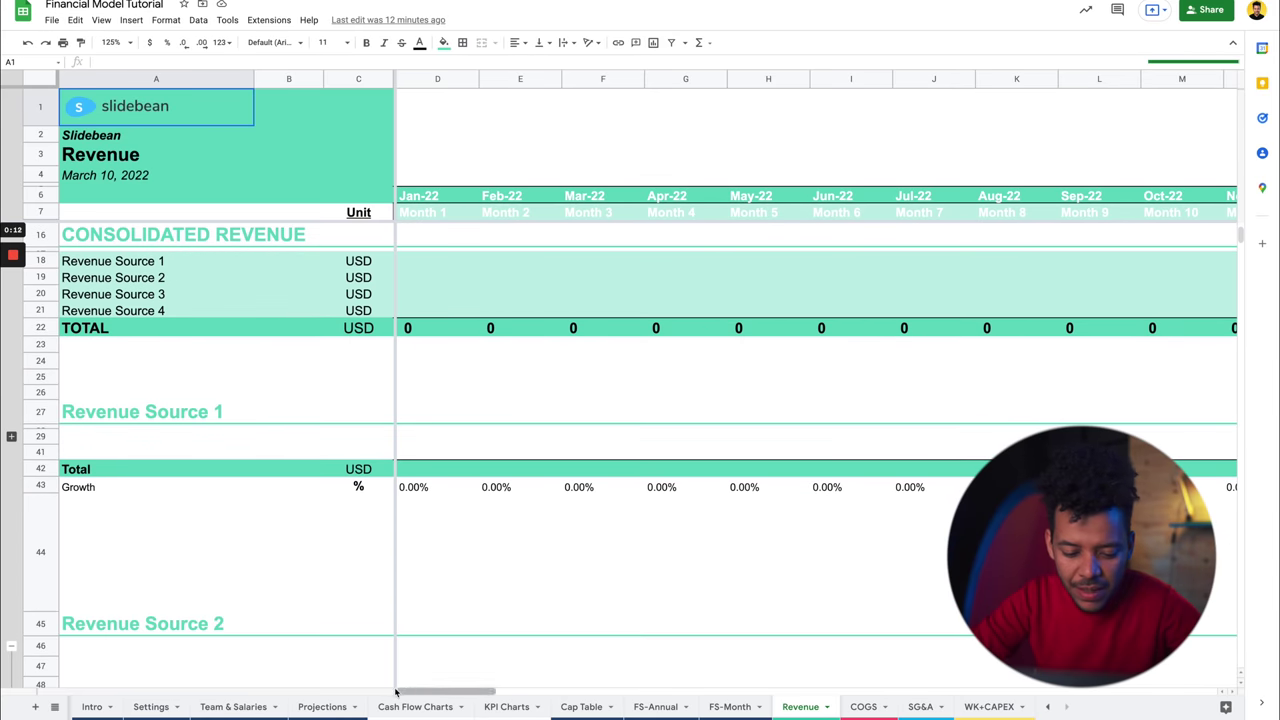
click(328, 706)
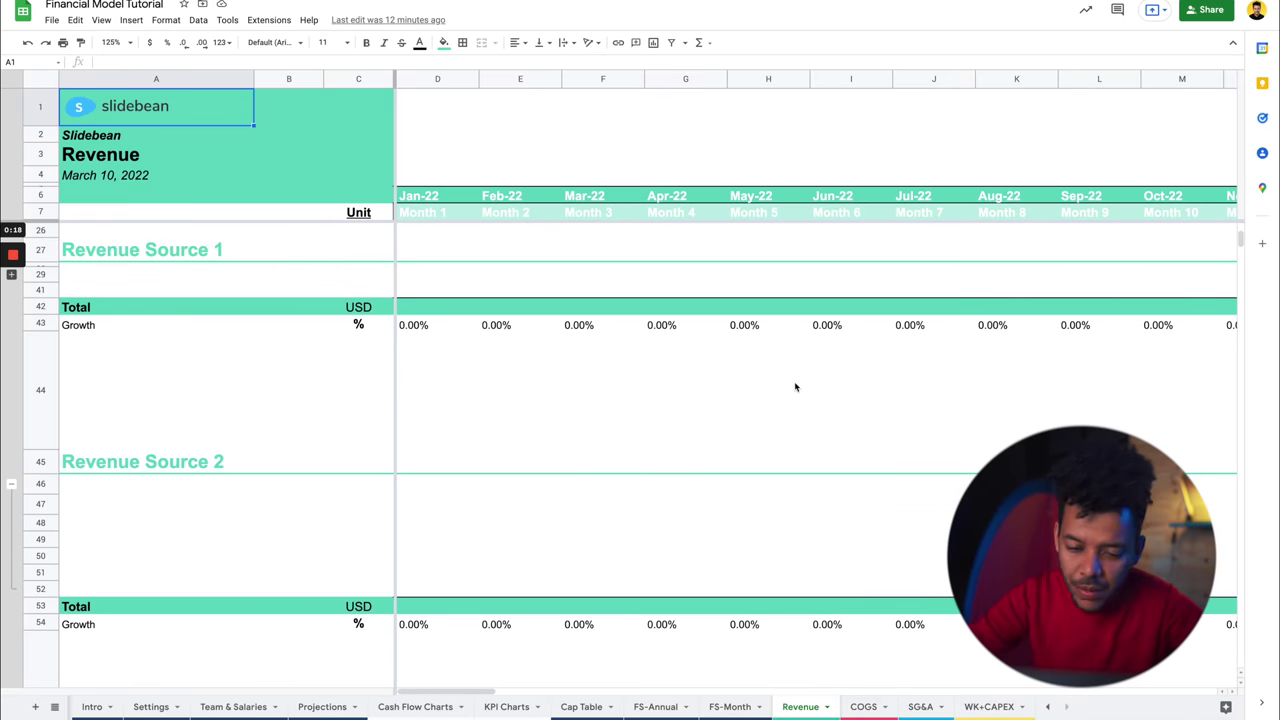
scroll(543, 351, up, 3)
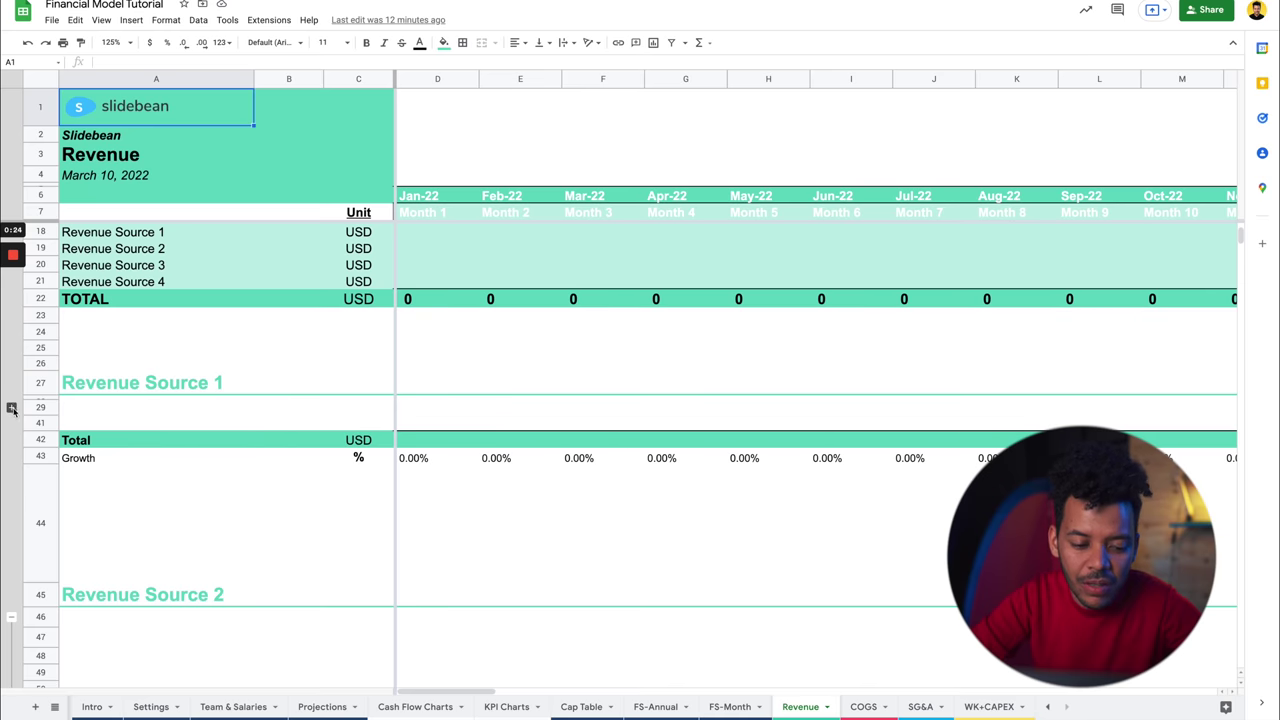
scroll(35, 430, up, 2)
click(12, 484)
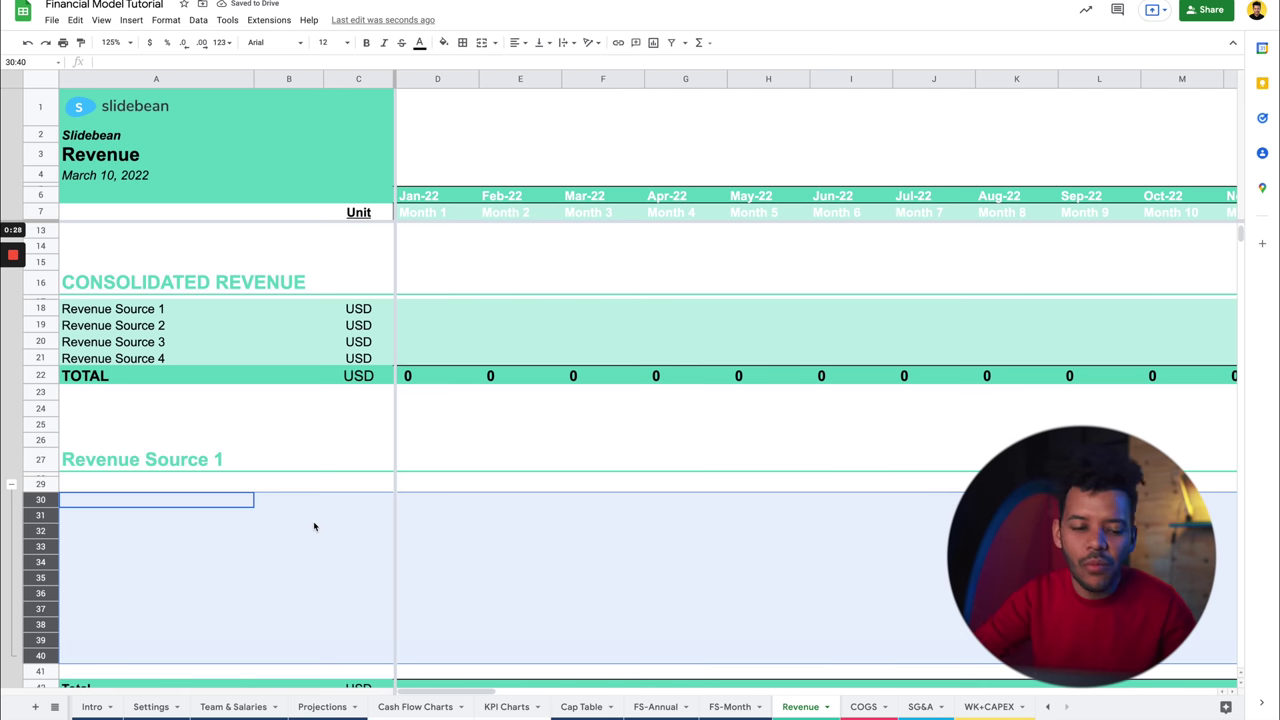
click(622, 515)
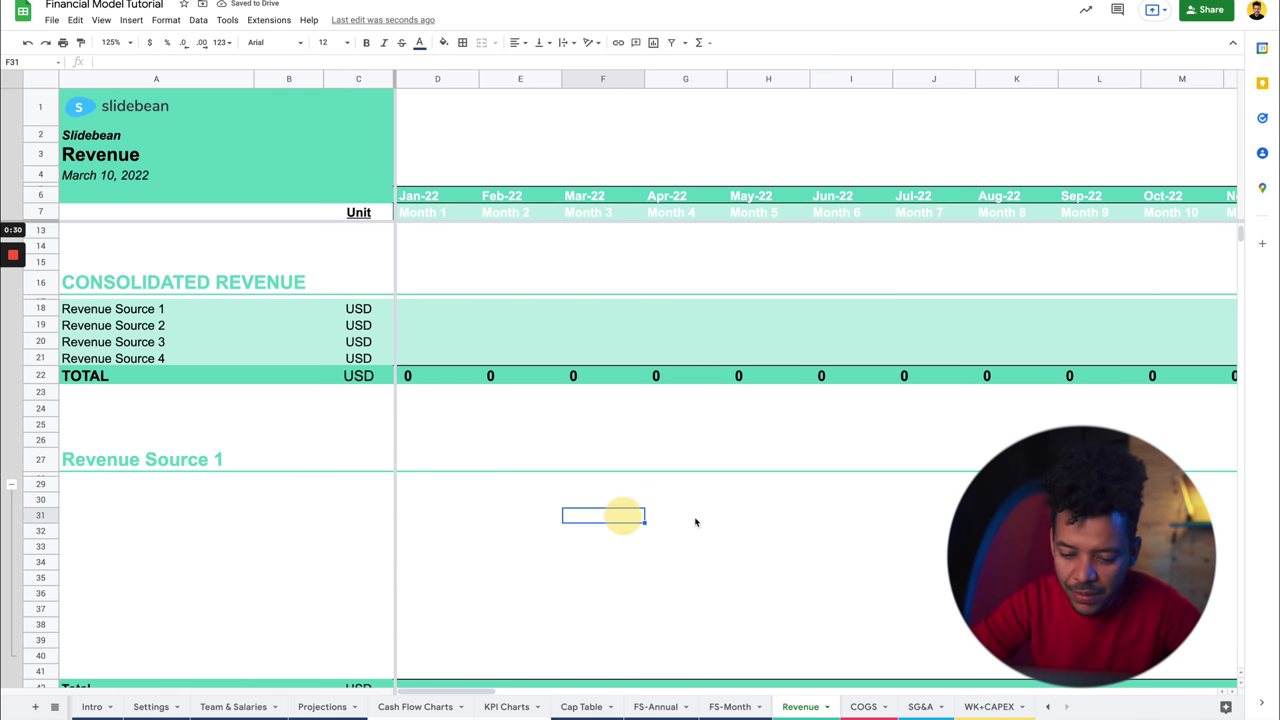
click(752, 516)
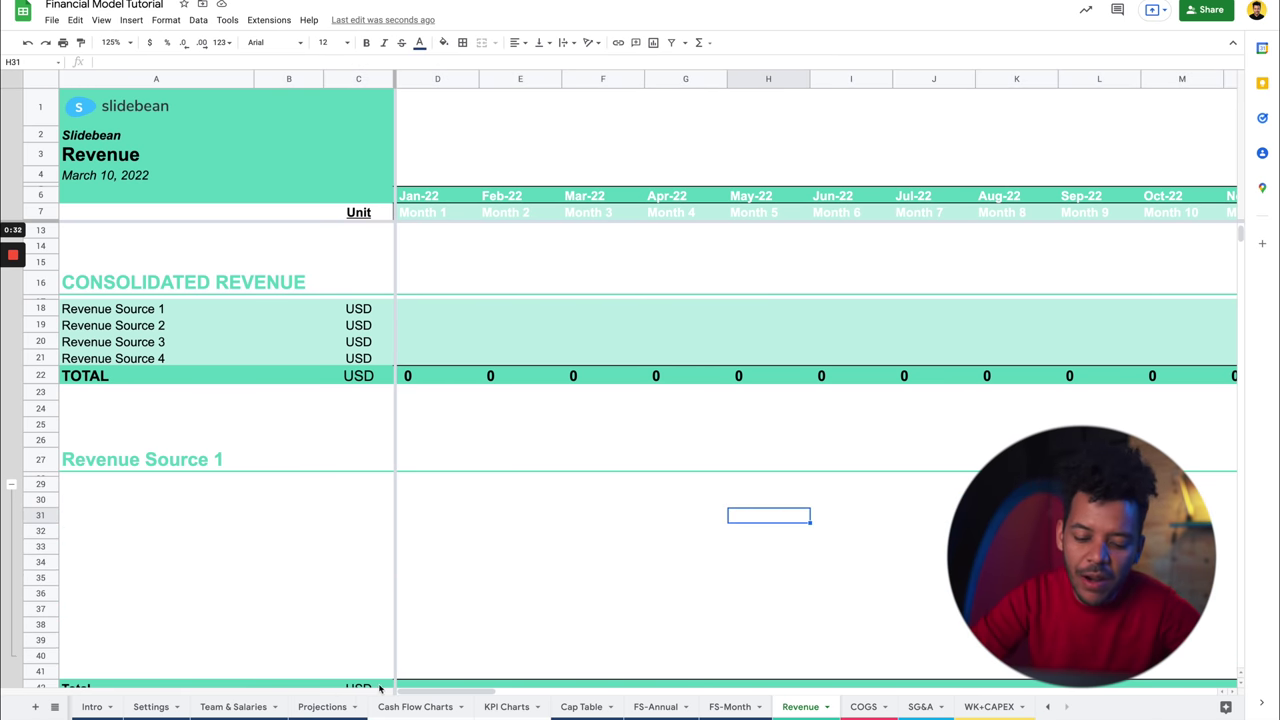
Enter the heading "Basic Sales" in cell A36 under REVENUE on the Projections sheet.
click(322, 706)
scroll(330, 436, down, 3)
scroll(330, 436, down, 5)
scroll(166, 280, up, 2)
click(145, 265)
scroll(40, 303, up, 1)
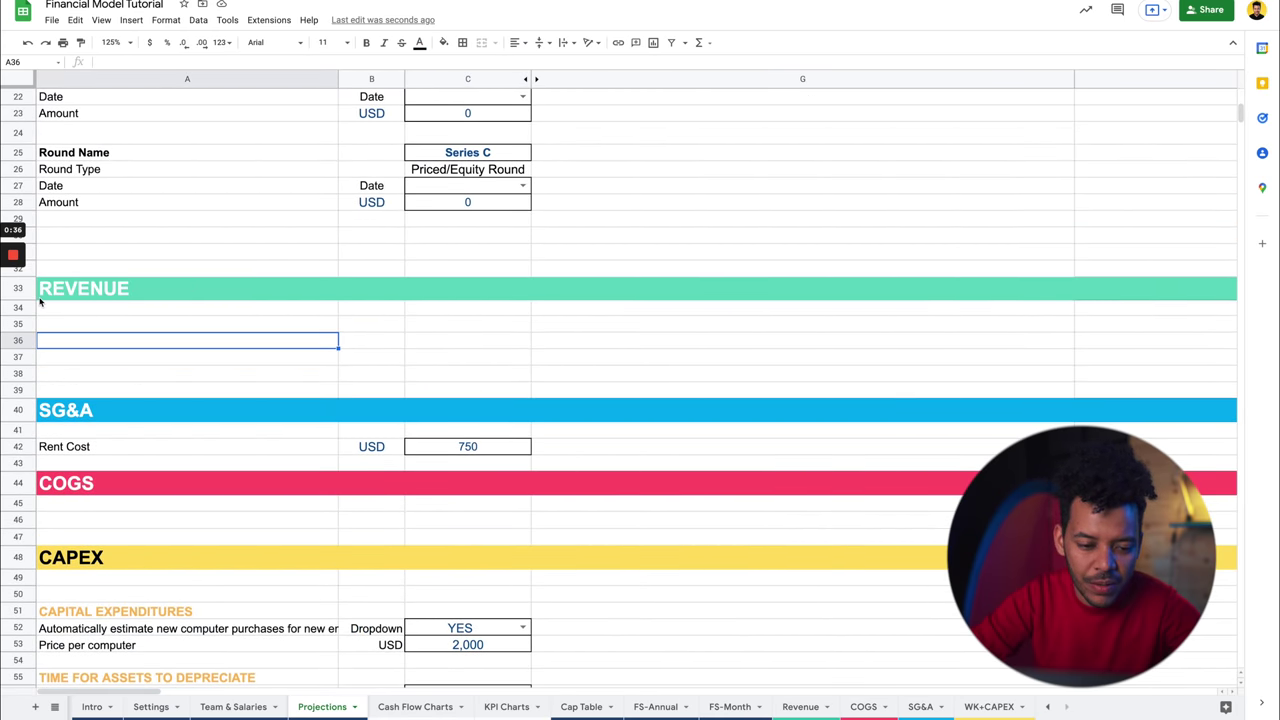
text(Basic Sales)
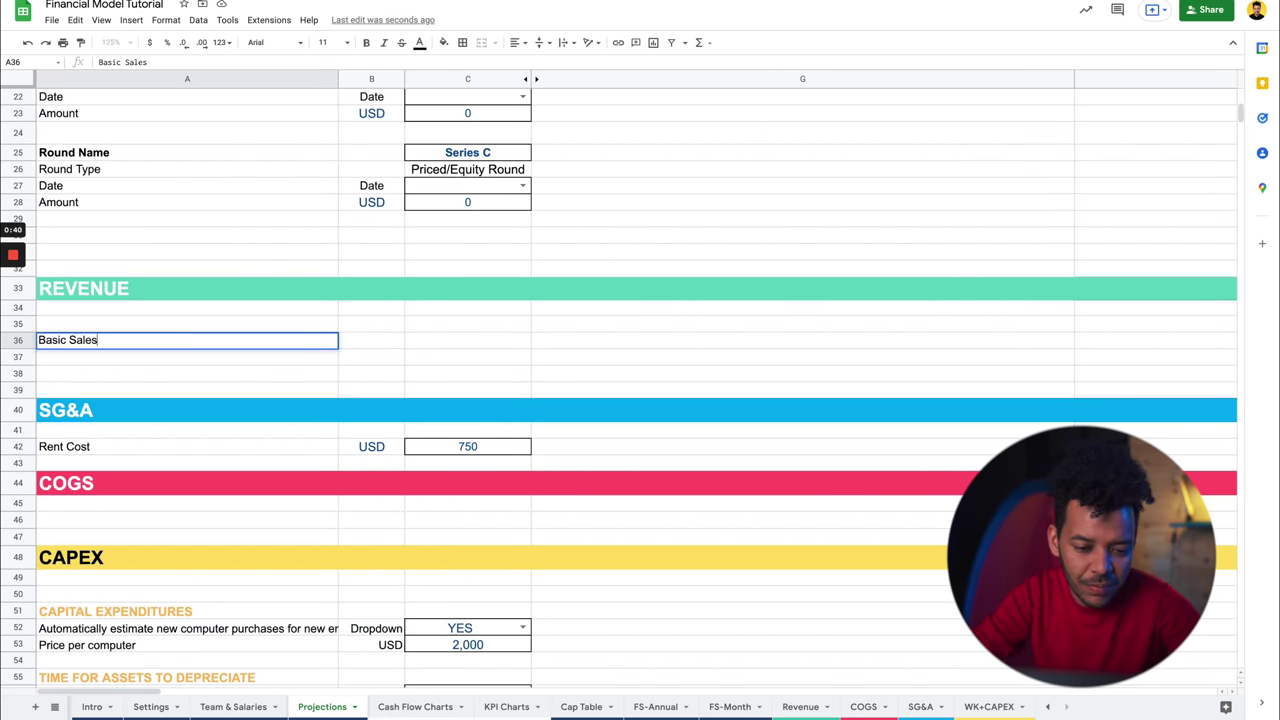
key(Return)
Insert seven empty rows directly beneath the Basic Sales heading.
click(17, 357)
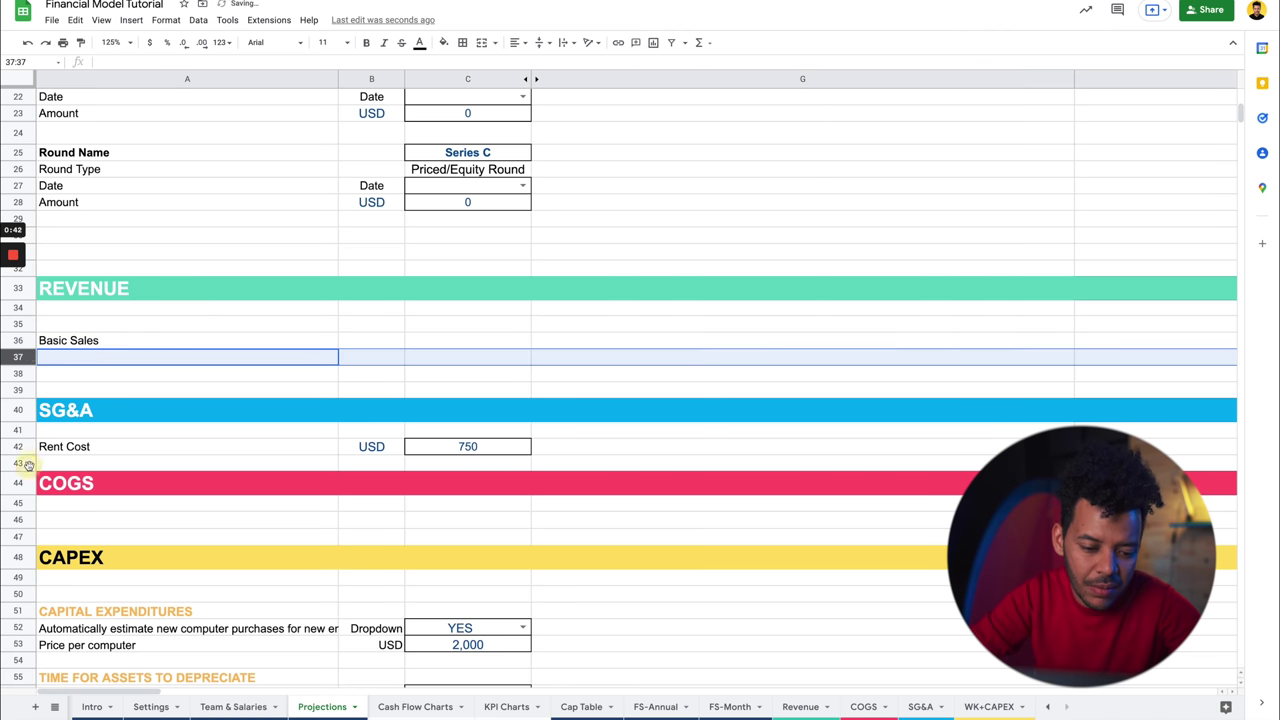
shift+click(20, 463)
right_click(25, 463)
click(110, 269)
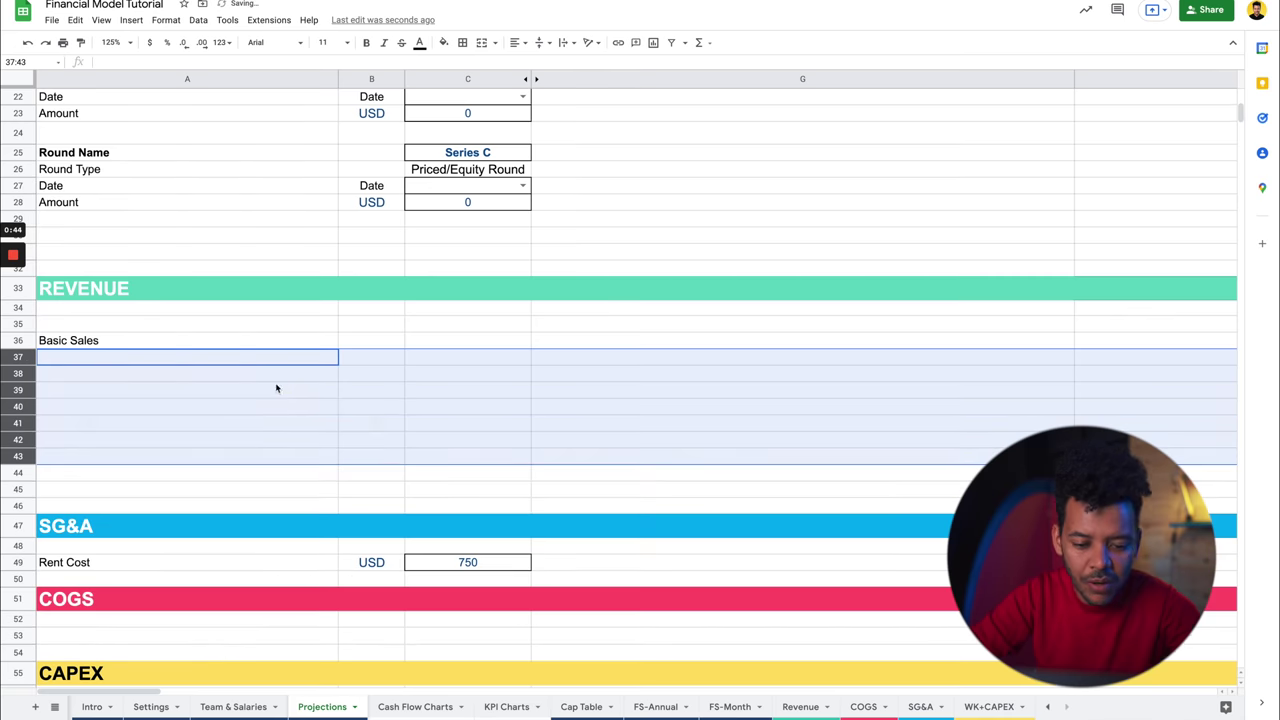
click(277, 389)
Label the first row beneath Basic Sales, cell A37, "Marketing Budget".
click(271, 360)
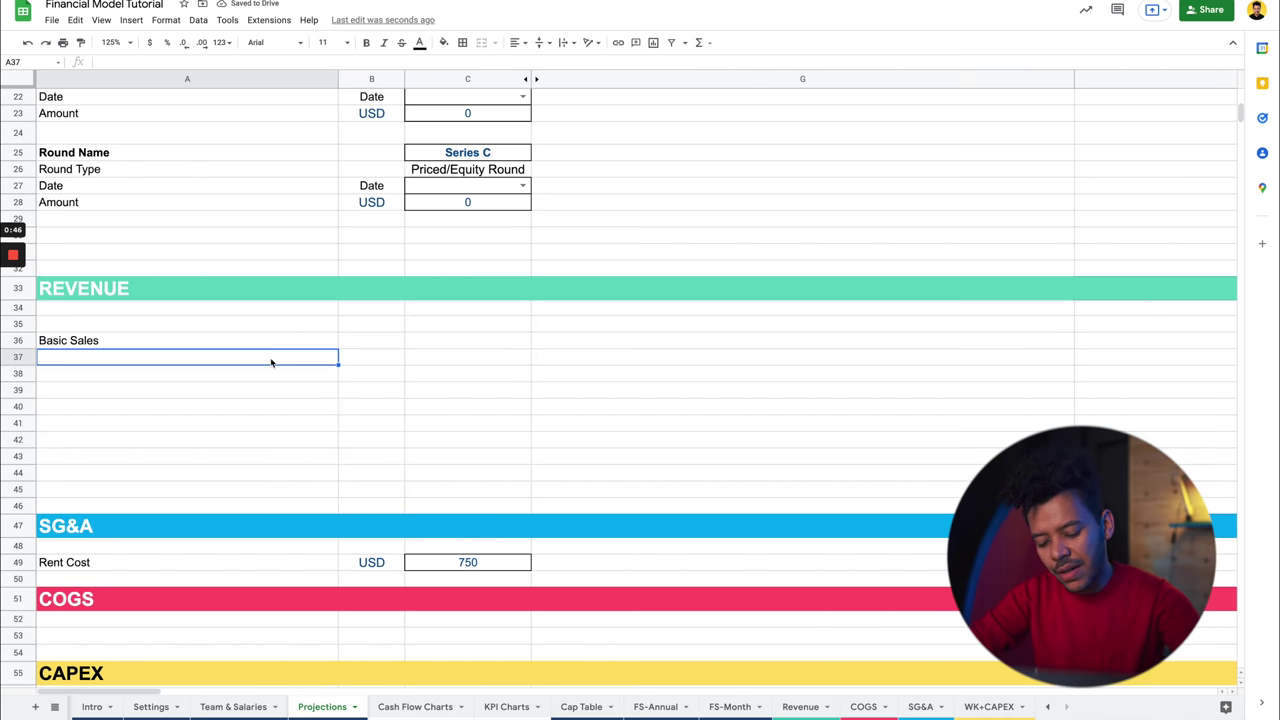
text(Marketing Budge)
key(Return)
key(Up)
double_click(190, 360)
text(t)
key(Return)
Copy the unit and amount cells of the Series C Amount row into the Marketing Budget row and set the budget to 10,000.
drag(363, 206, 415, 202)
key(ctrl+c)
click(356, 357)
key(ctrl+v)
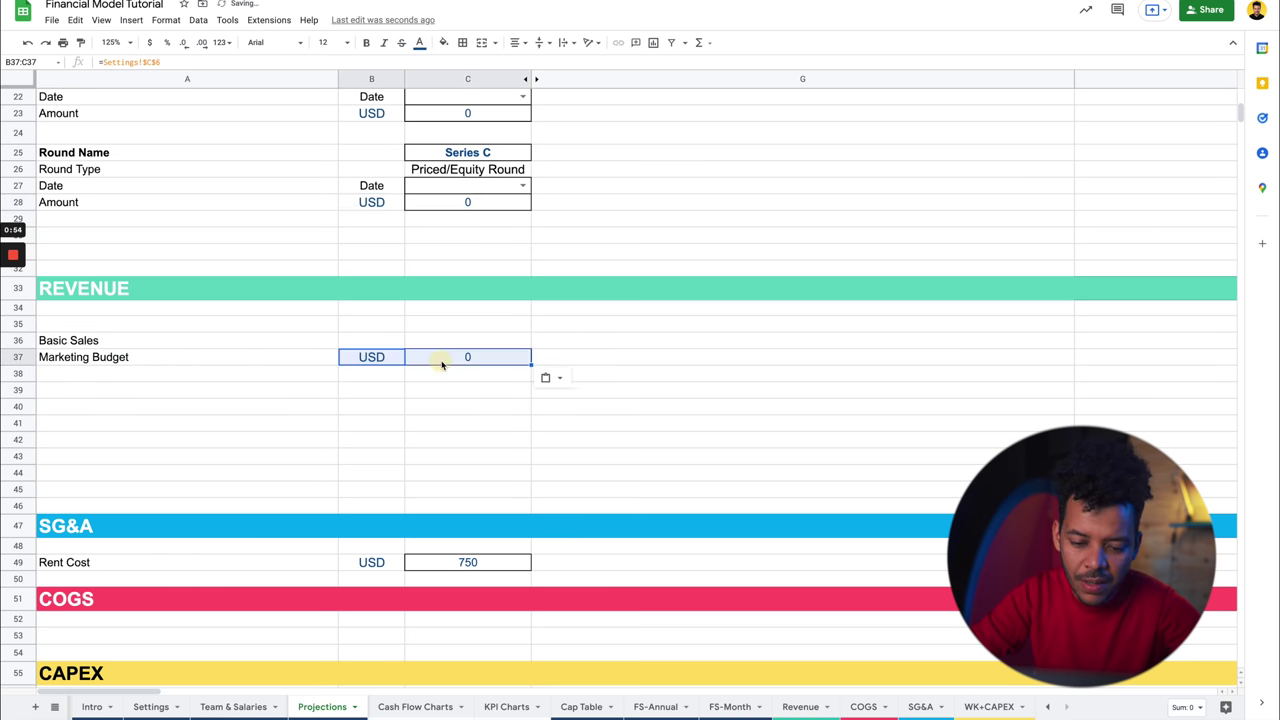
click(440, 366)
text(10,000)
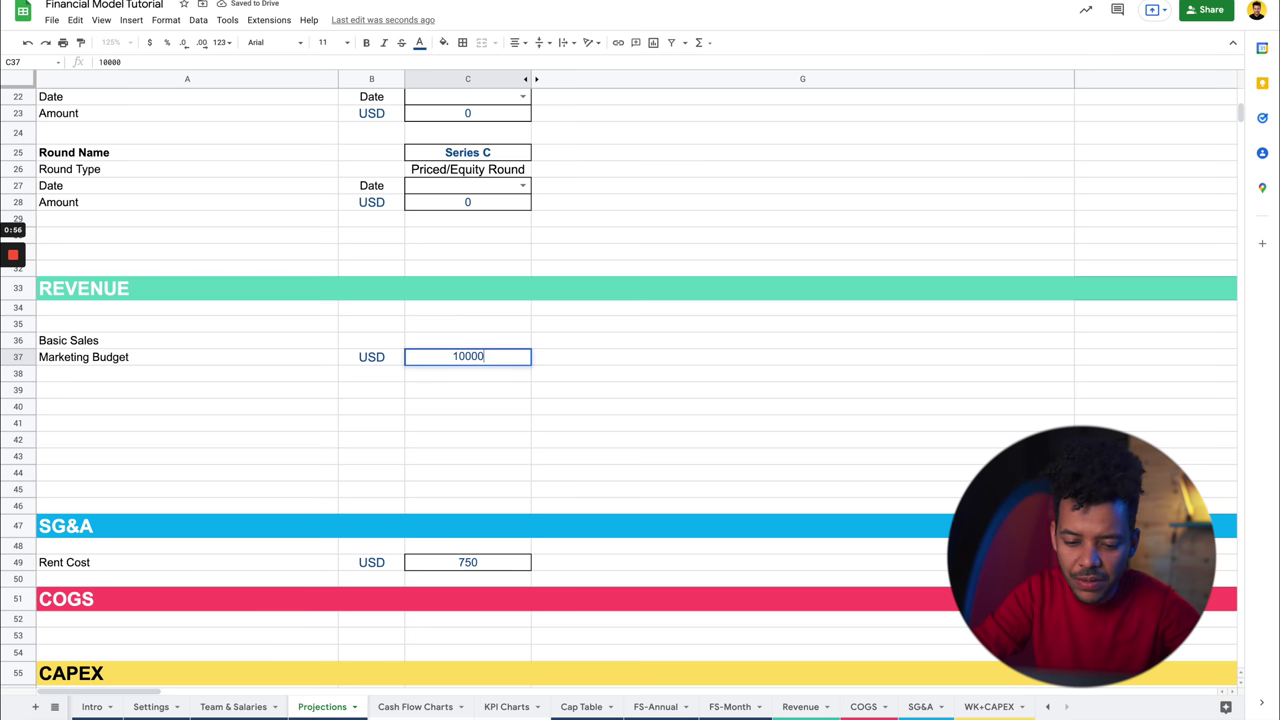
key(Return)
Add the label "Marketing Budget Growth" in cell A38, directly below Marketing Budget.
click(155, 375)
text(Marking)
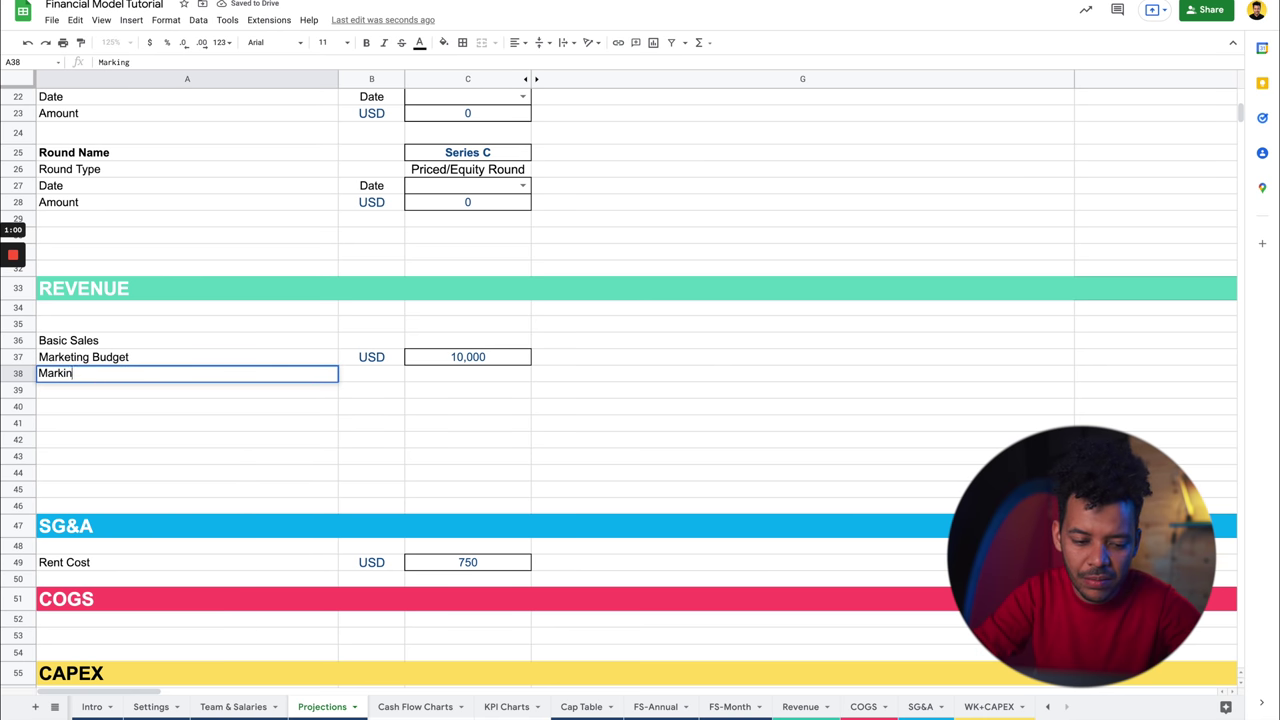
text(ng Budget Growth)
key(Return)
Copy the Marketing Budget unit and value cells into the Marketing Budget Growth row and set the growth to 1,000.
drag(383, 358, 449, 360)
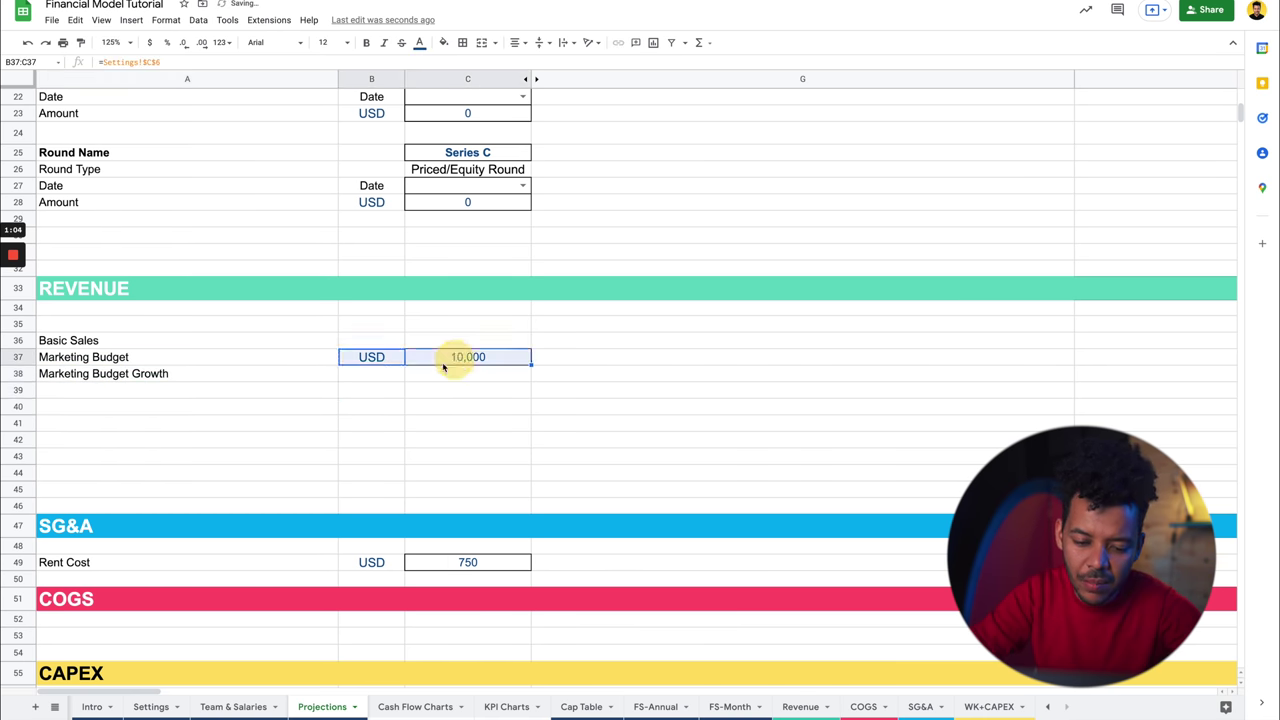
key(ctrl+c)
click(398, 373)
key(ctrl+v)
click(440, 376)
text(1,0)
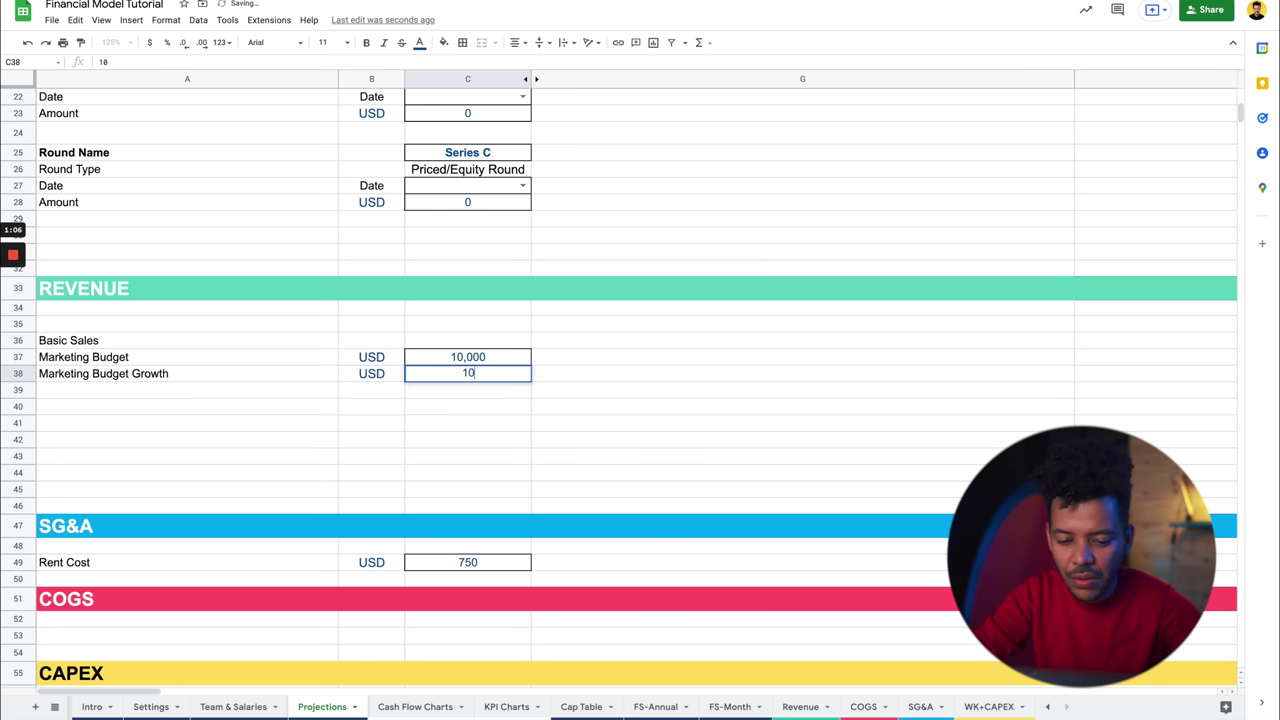
text(00)
key(Return)
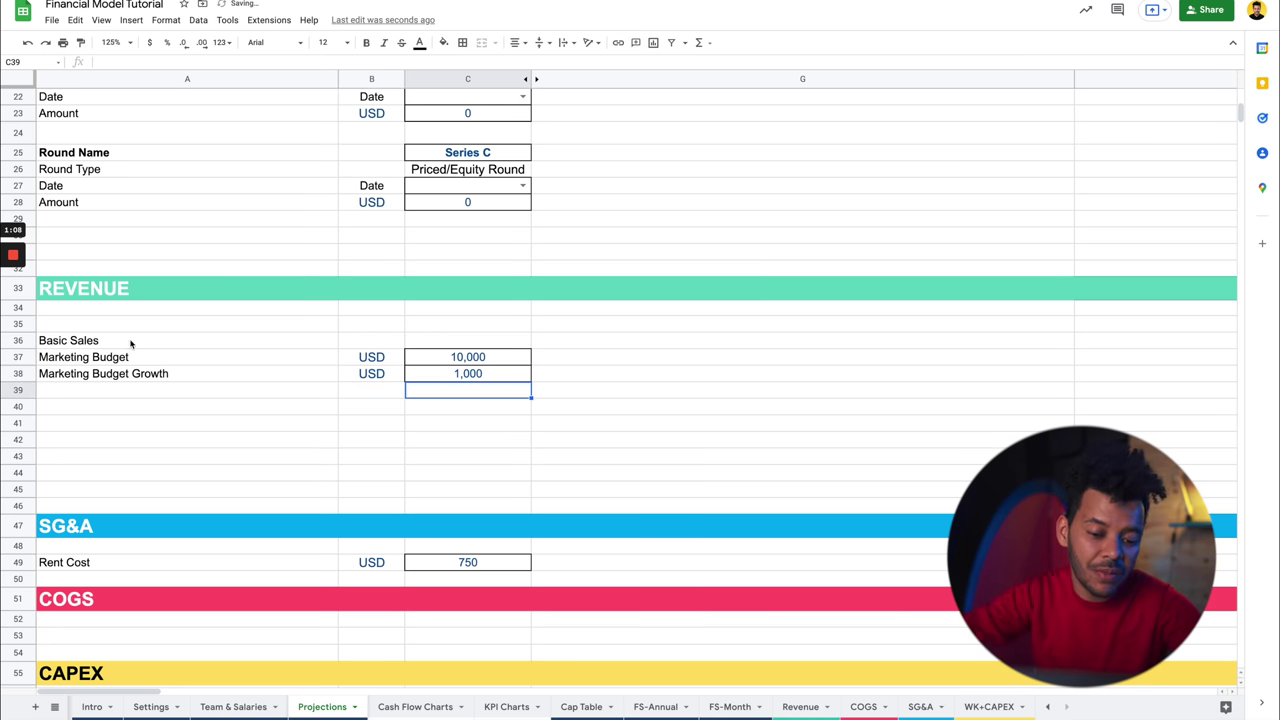
Make the Basic Sales heading bold and add the label "CPC" in cell A39.
click(76, 341)
key(ctrl+b)
click(103, 390)
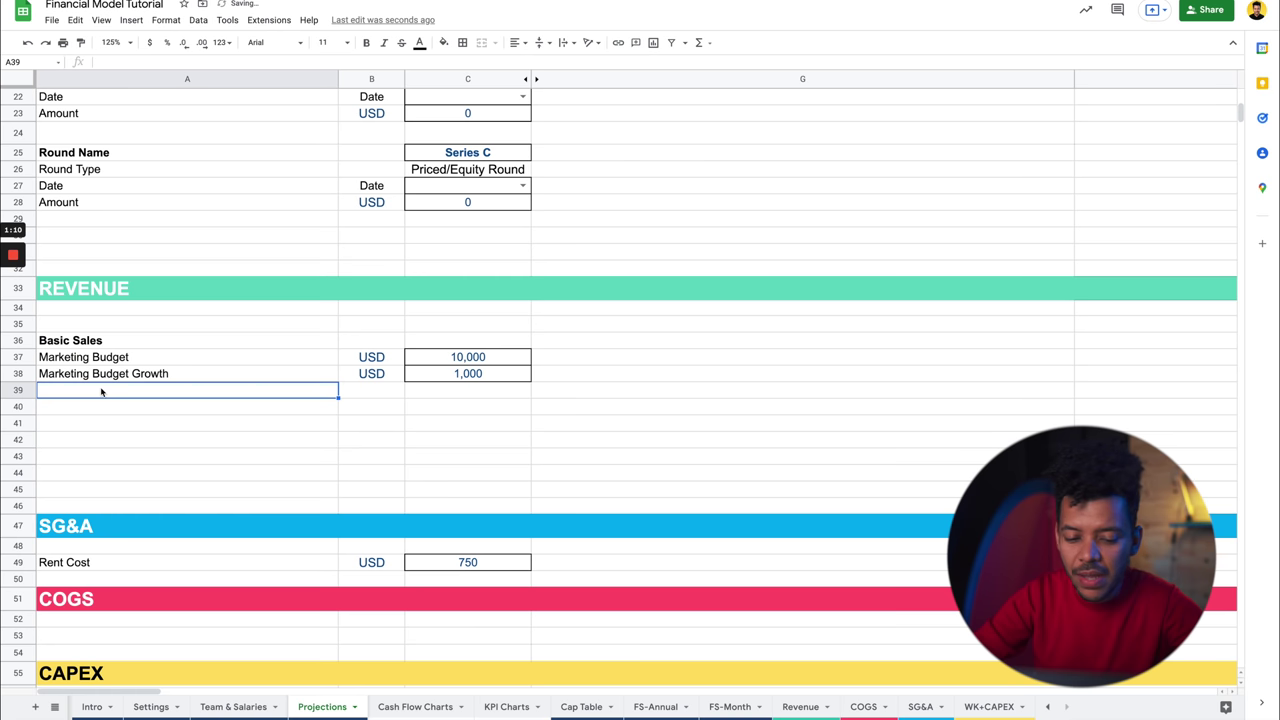
text(CPC)
key(Return)
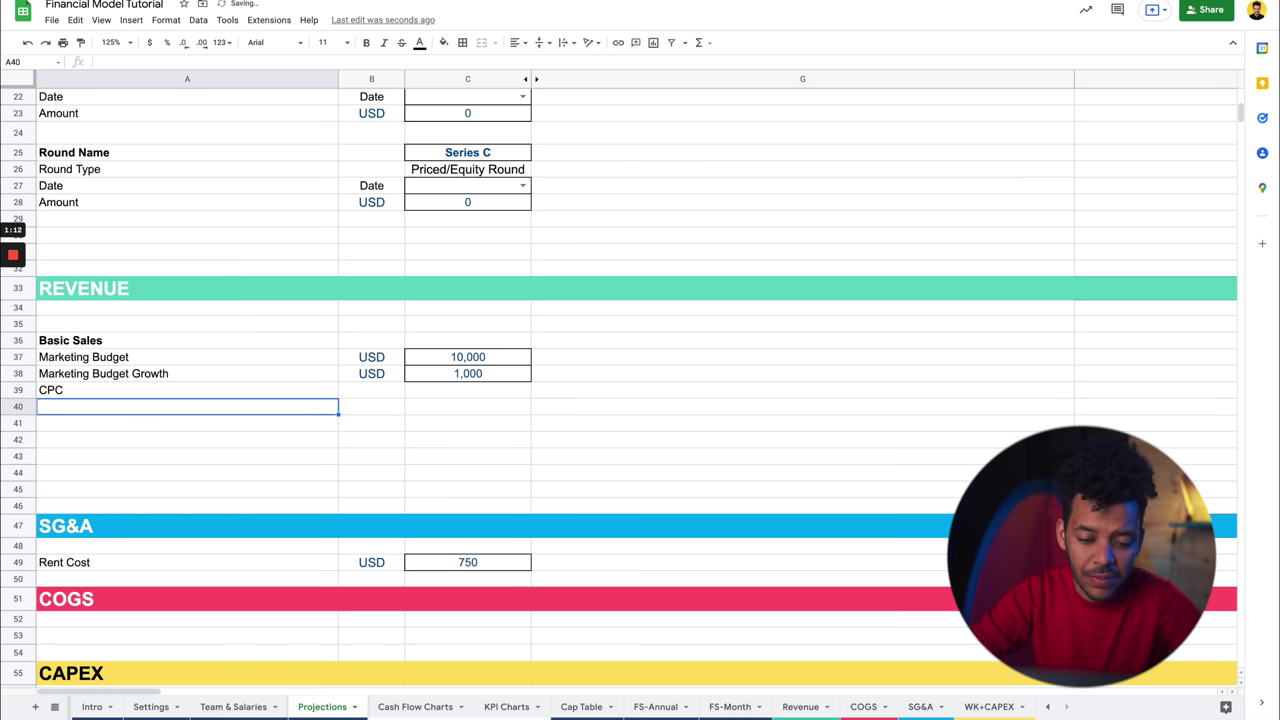
Copy the Marketing Budget Growth unit and value cells into the CPC row and set the CPC to 1.5.
drag(361, 373, 437, 372)
key(ctrl+c)
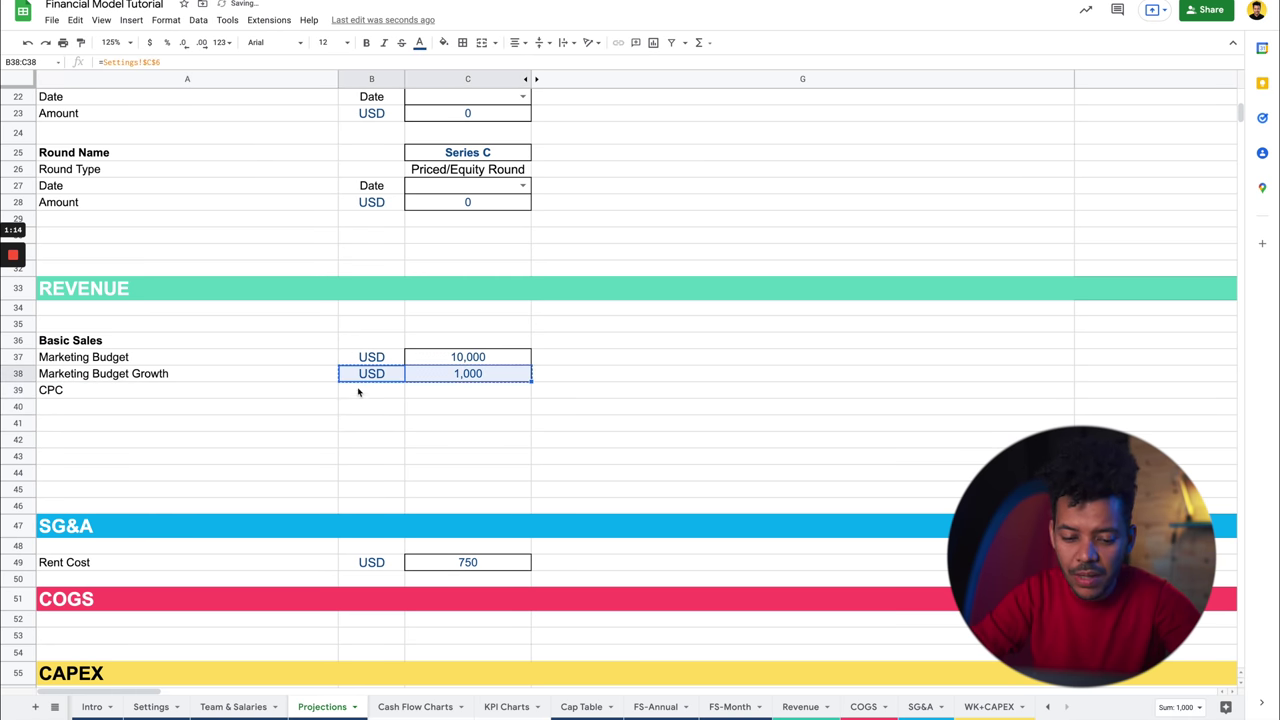
click(361, 390)
key(ctrl+v)
click(468, 391)
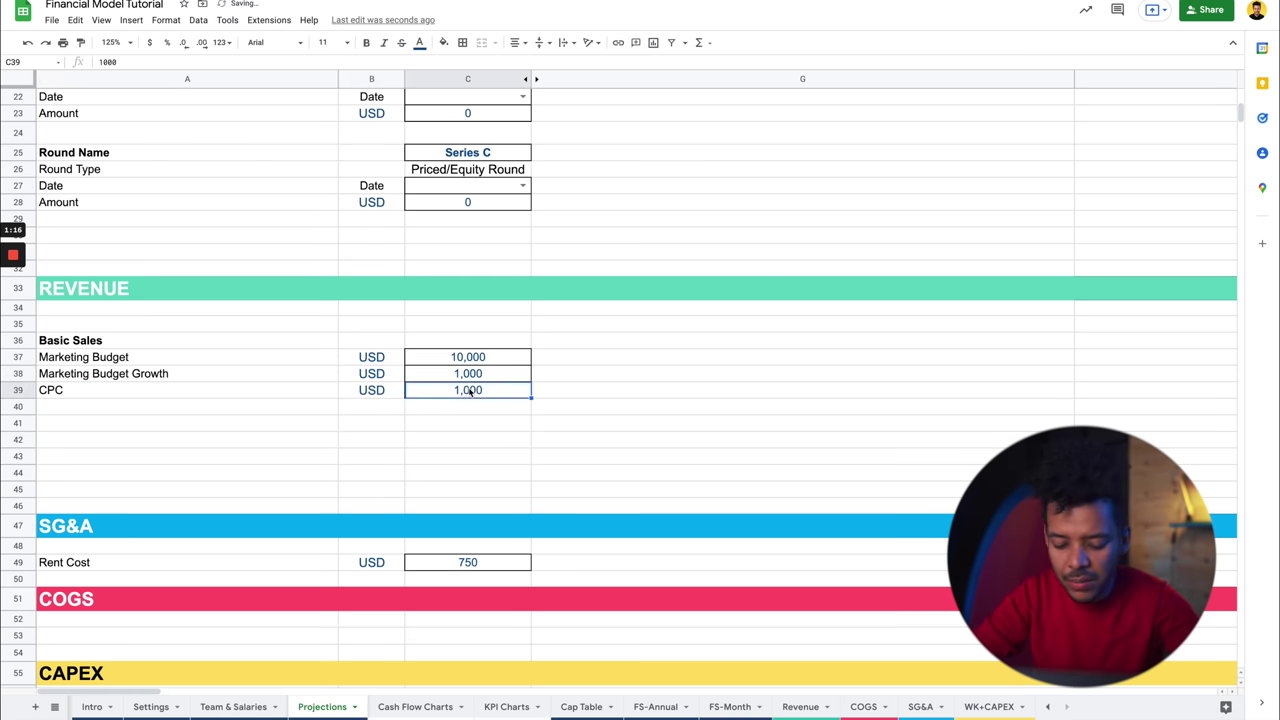
text(2)
key(Return)
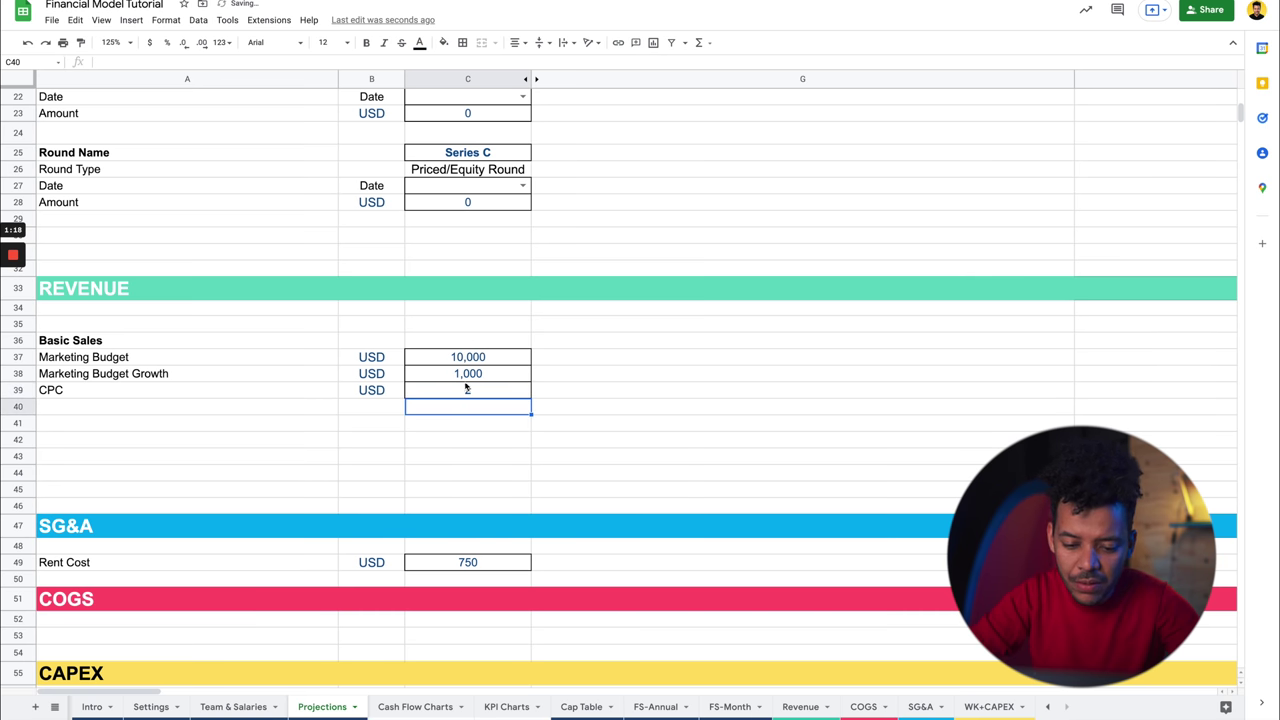
Format the CPC value to show one decimal place.
click(451, 390)
click(205, 42)
click(290, 324)
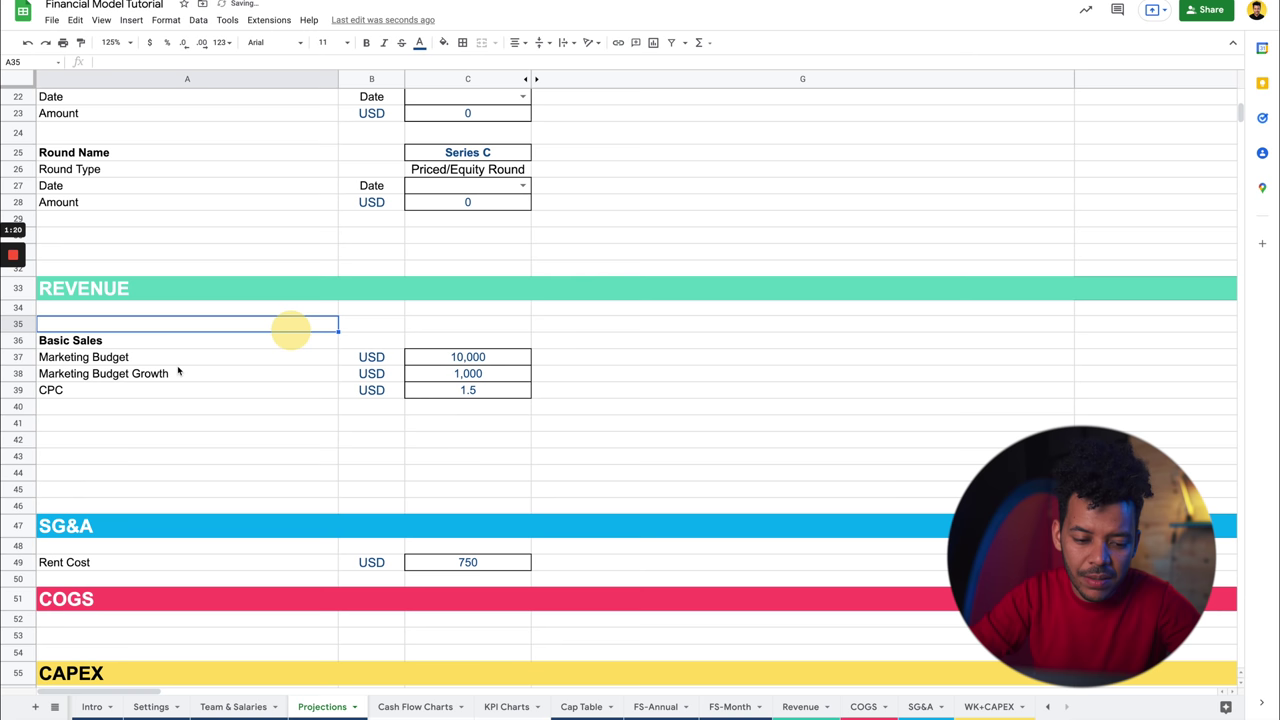
Duplicate the CPC row's label, unit and value into row 40 and rename the copy "Conversion Rate".
click(101, 392)
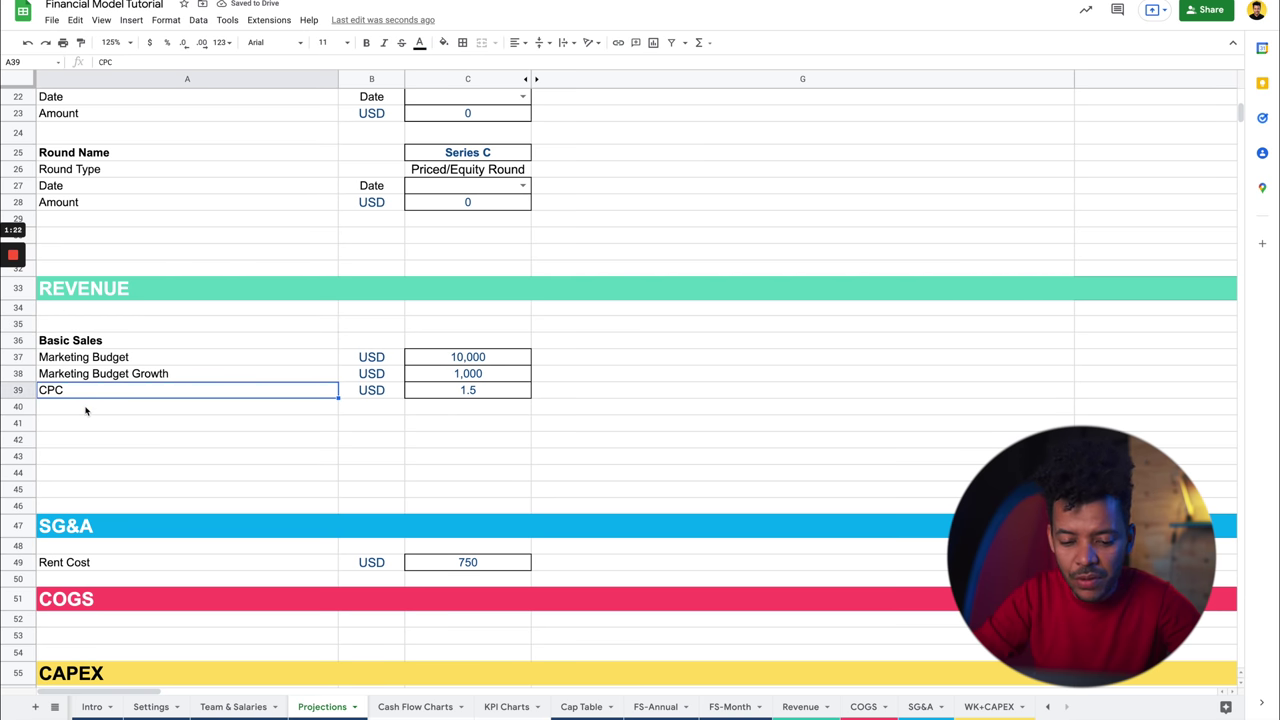
key(shift+Right)
key(shift+Right)
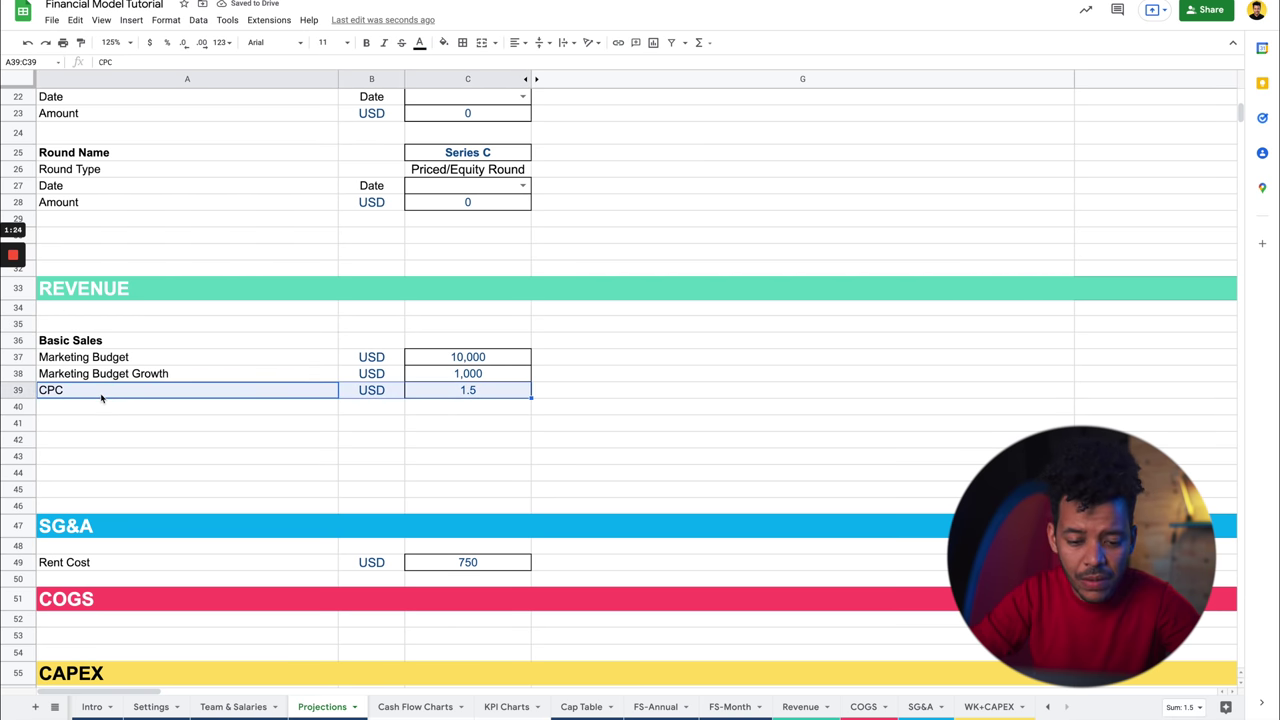
key(ctrl+c)
click(83, 410)
key(ctrl+v)
text(Conver)
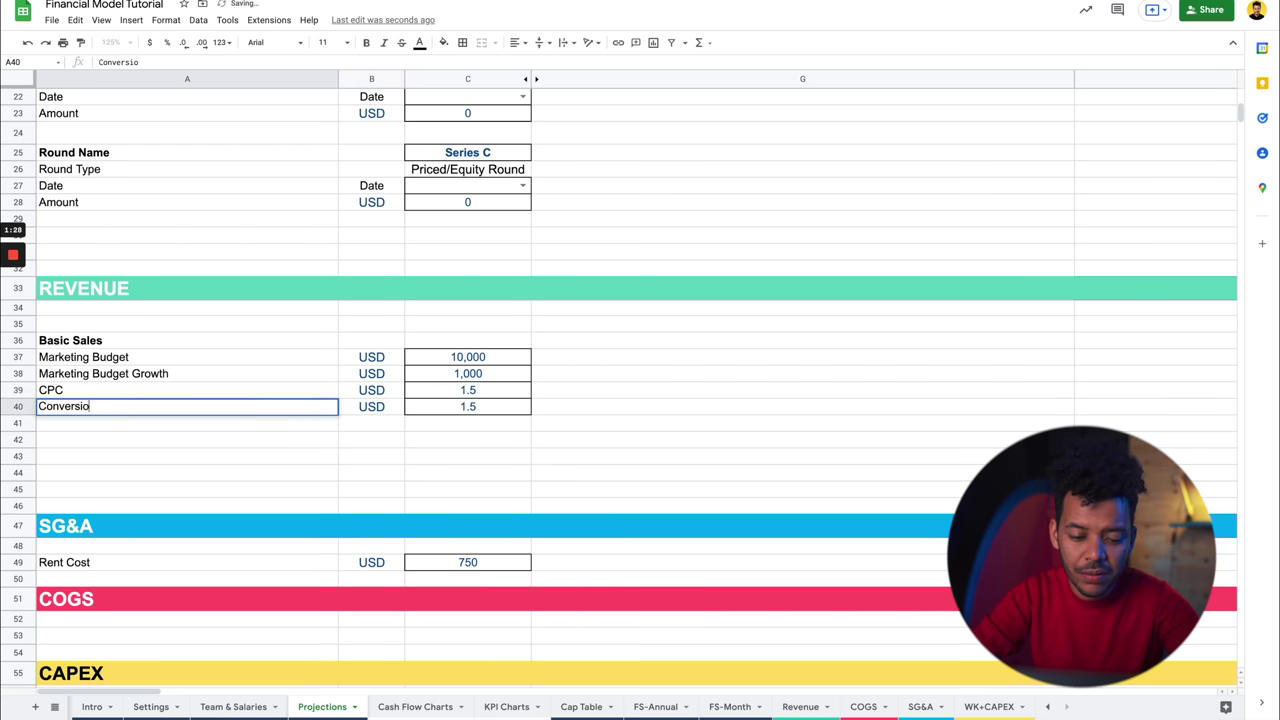
key(Return)
Set the Conversion Rate's unit to % and its value to 1.
key(Up)
key(Right)
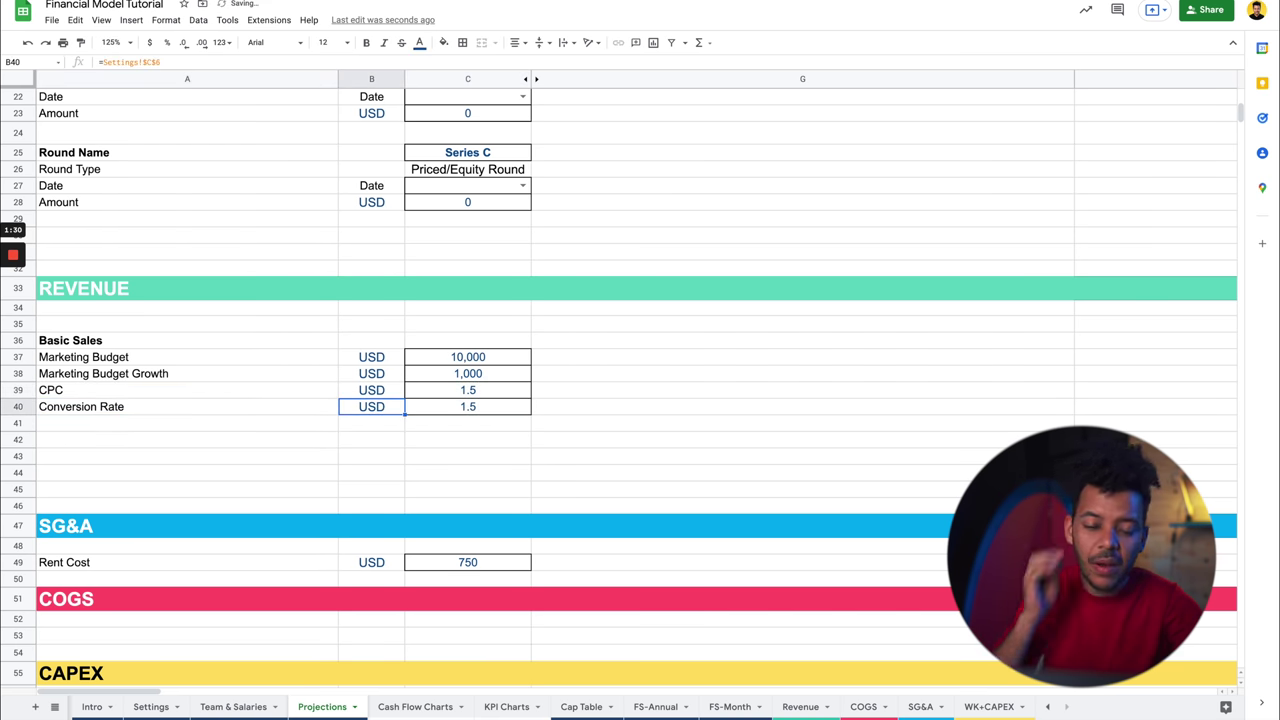
scroll(497, 409, down, 3)
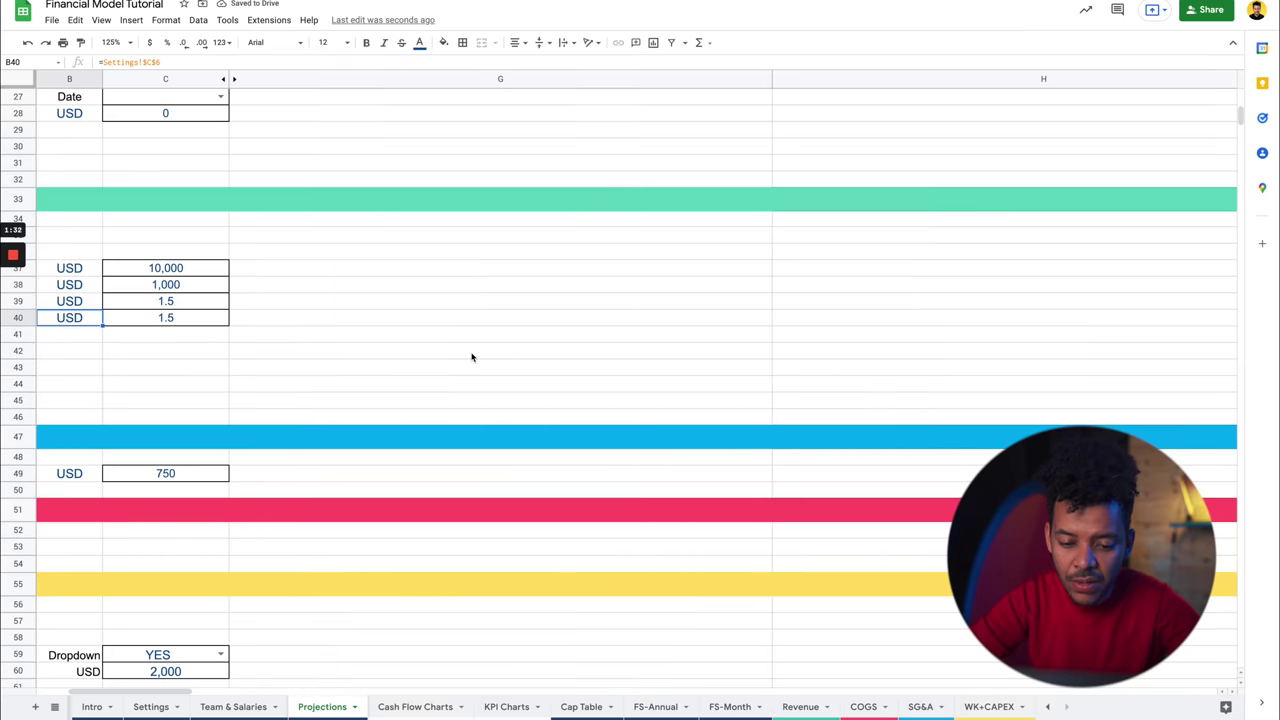
scroll(471, 357, up, 3)
text(%)
key(Tab)
text(1)
key(Tab)
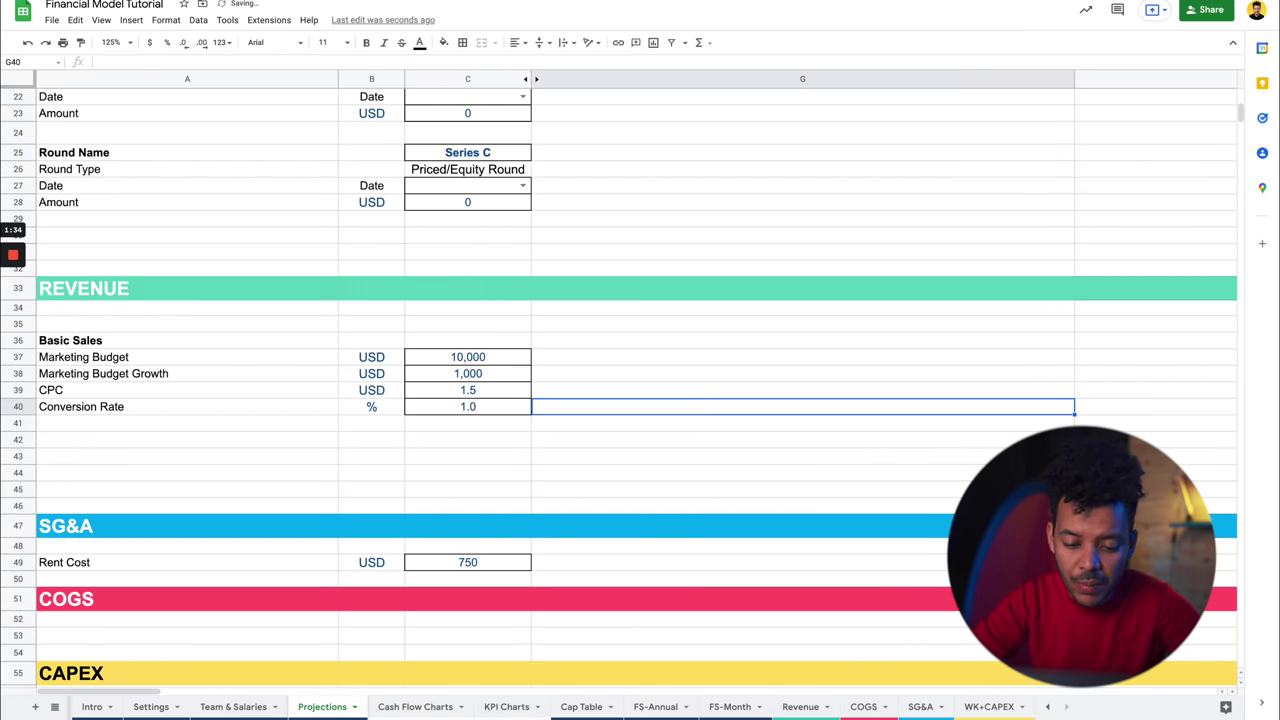
Set the Conversion Rate value in the Basic Sales block to 1%.
key(Left)
text(1)
key(Escape)
text(1%)
click(451, 442)
Label the row below Conversion Rate "Average Sale".
click(164, 439)
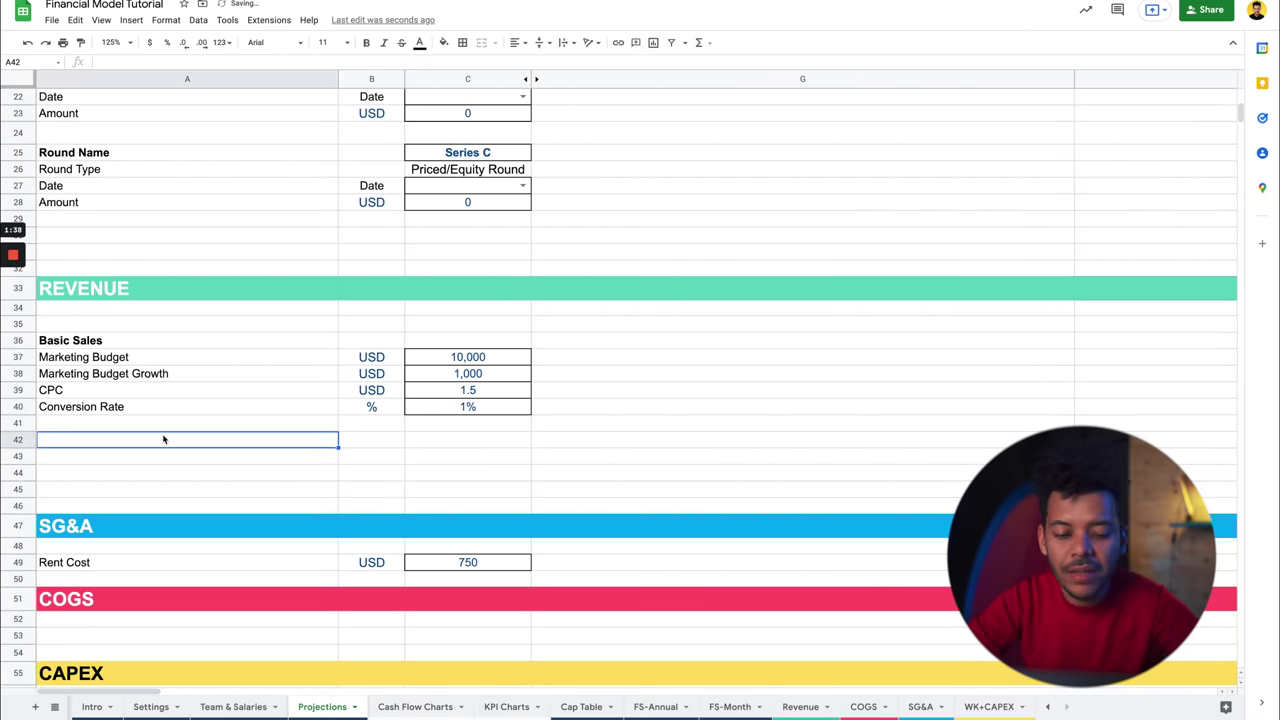
key(Up)
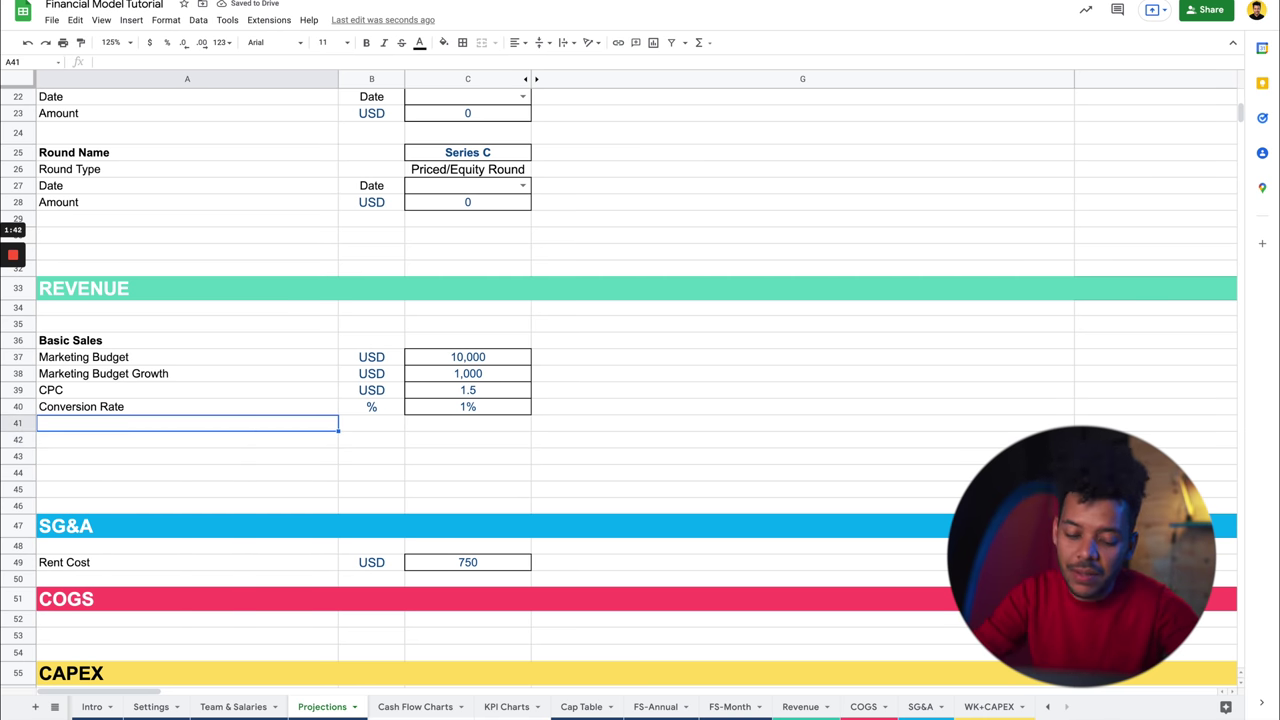
text(Average Sales)
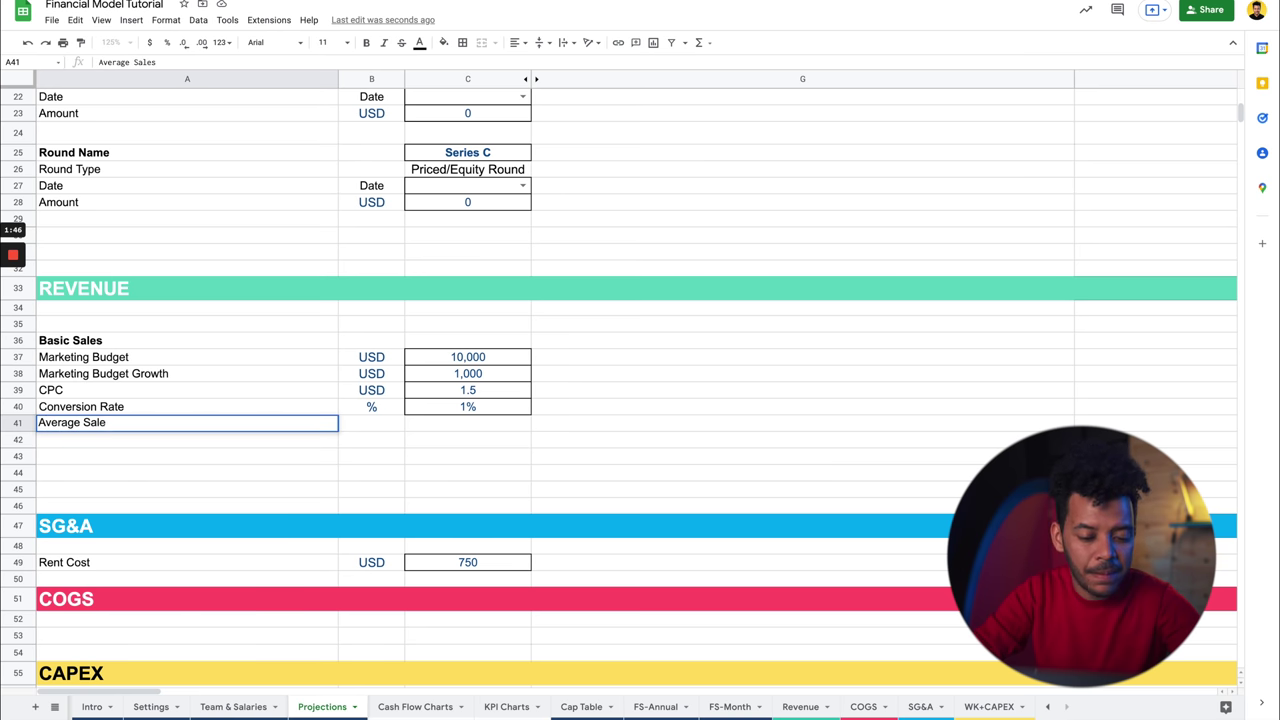
Copy the CPC row's unit and value cells into the Average Sale row and set its value to 50.
click(452, 396)
key(Left)
key(shift+Right)
key(ctrl+c)
click(366, 423)
key(ctrl+v)
key(shift+Left)
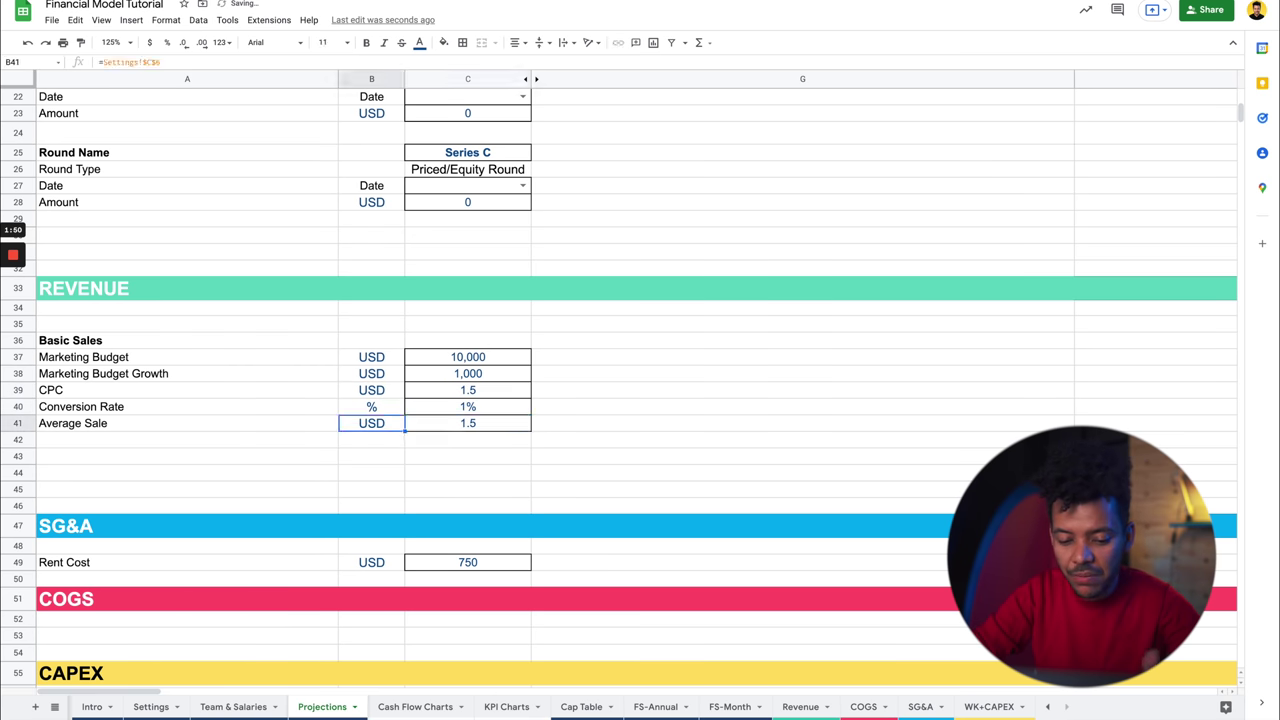
key(Right)
text(50)
key(Return)
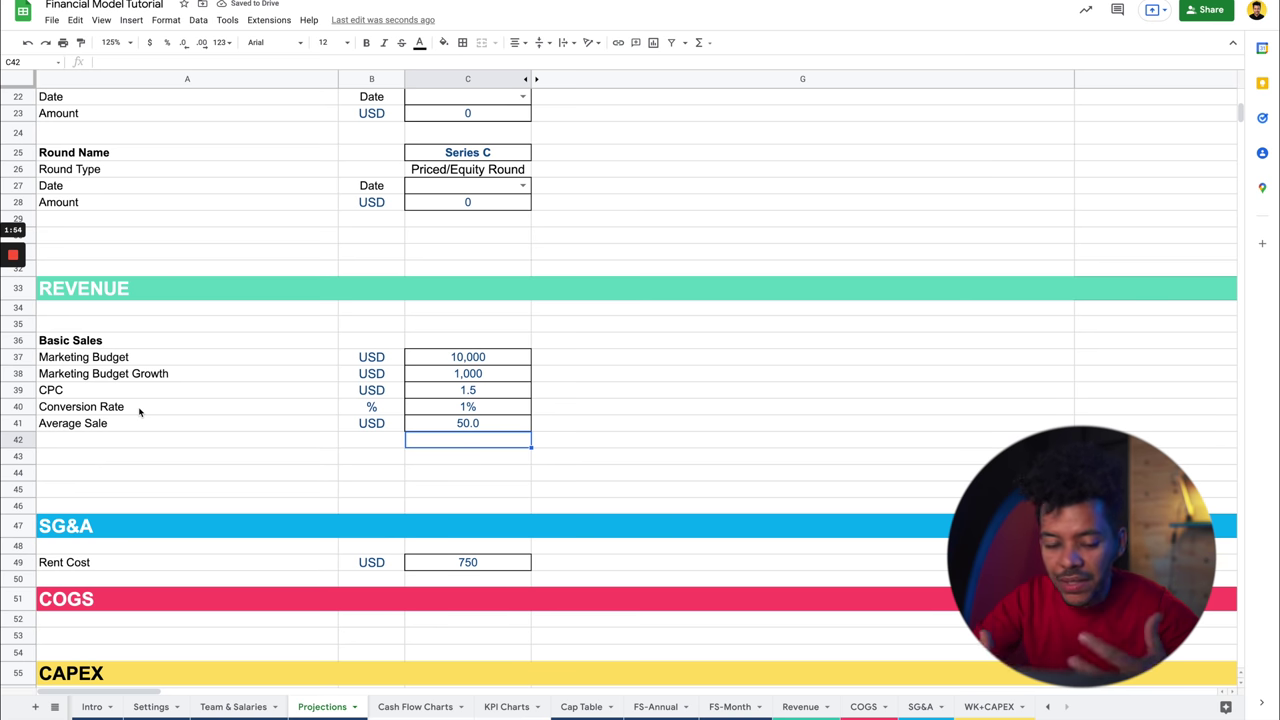
Review the Basic Sales assumptions, from Marketing Budget through CPC and Conversion Rate to Average Sale.
drag(84, 361, 472, 432)
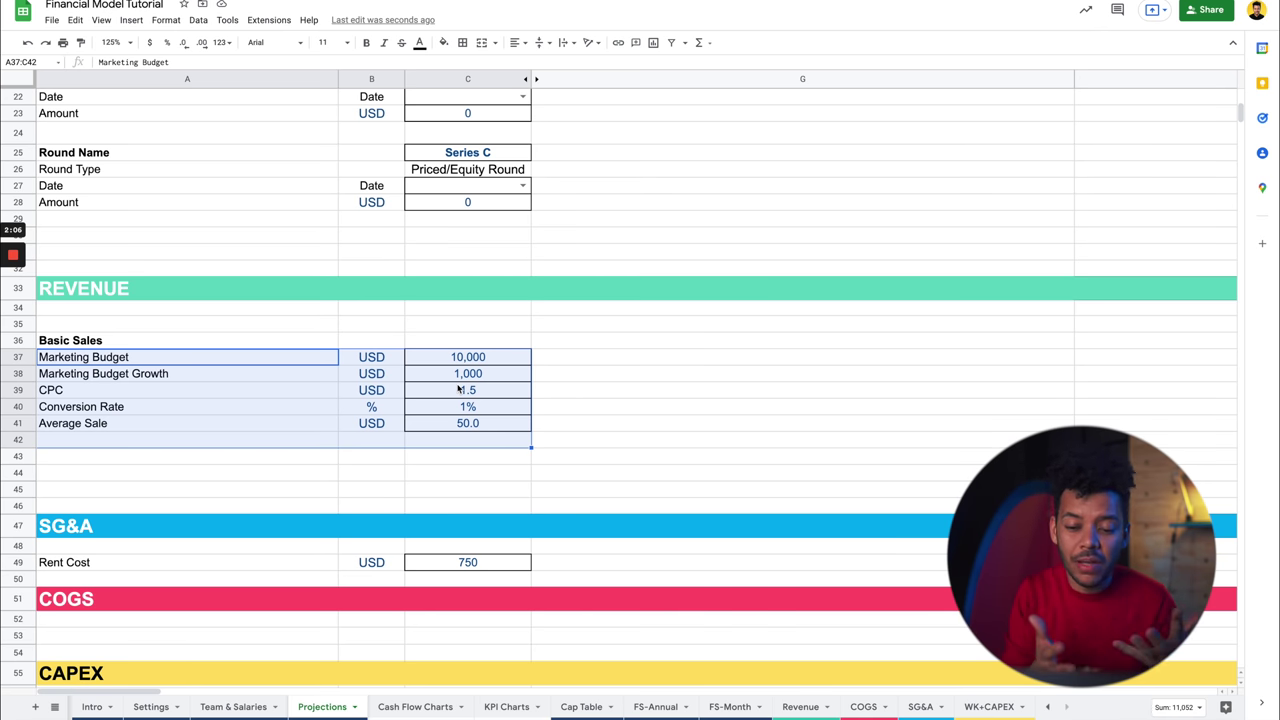
click(448, 326)
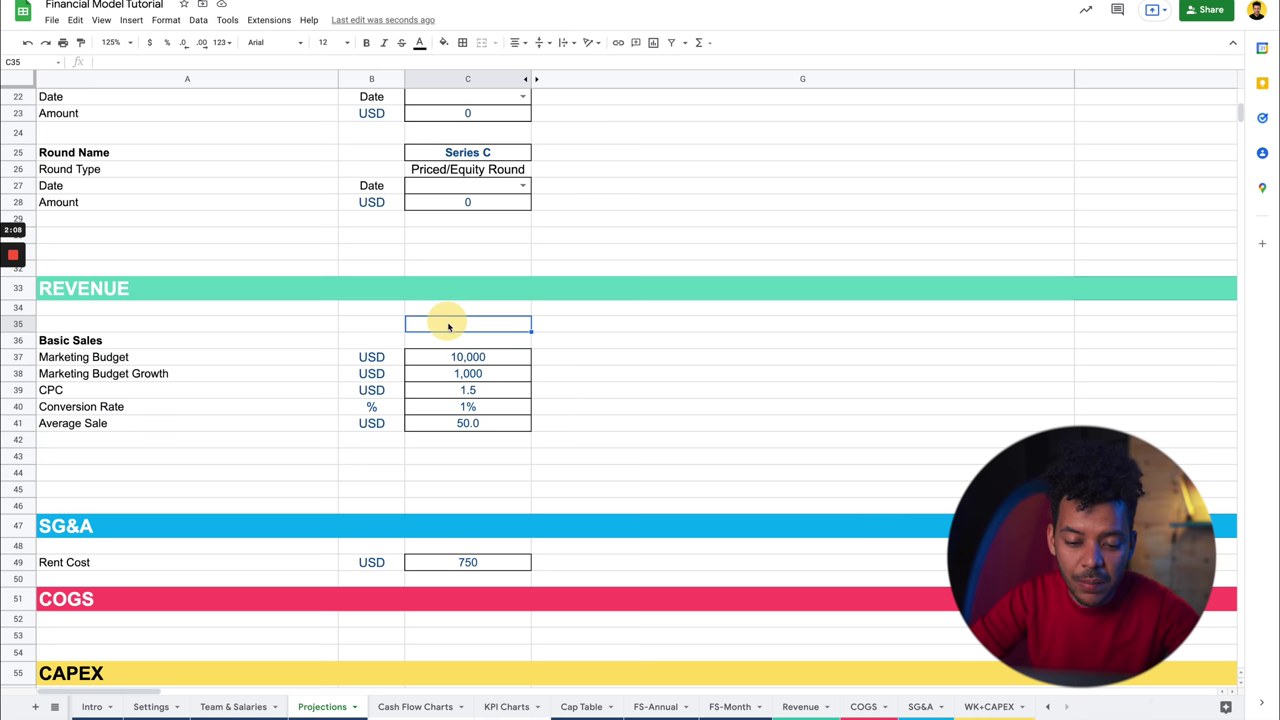
drag(437, 357, 429, 391)
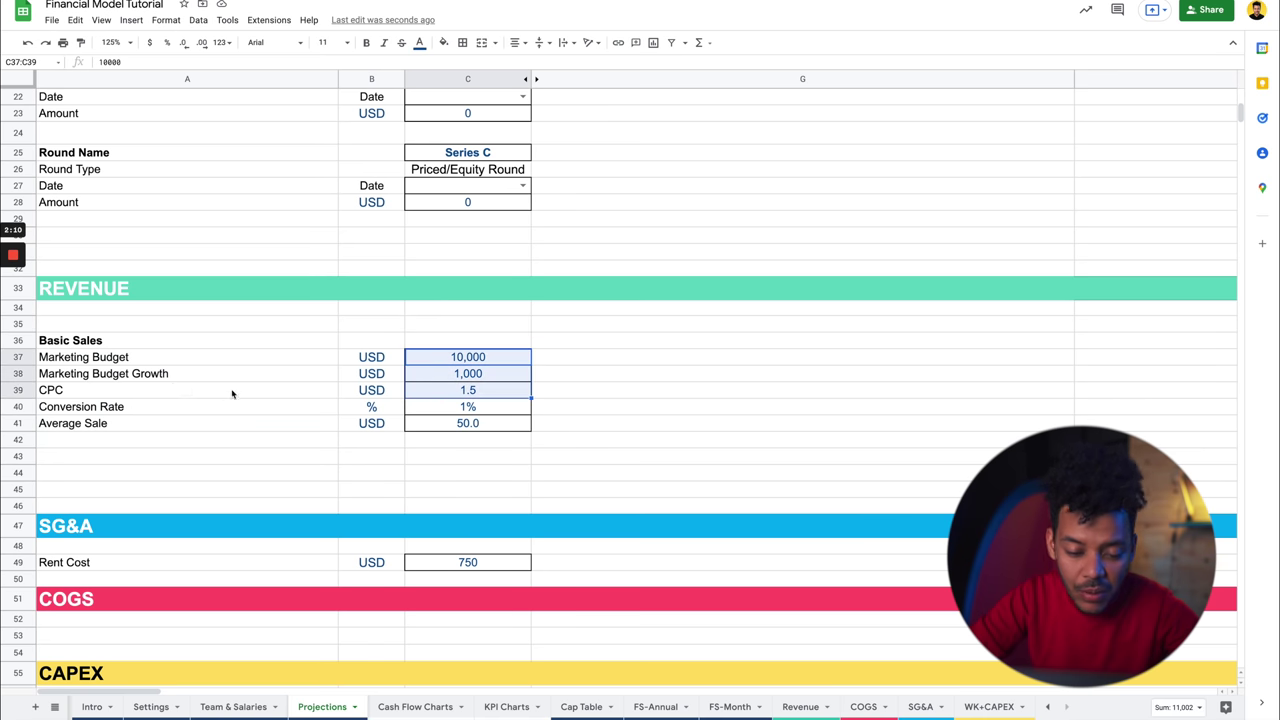
click(155, 423)
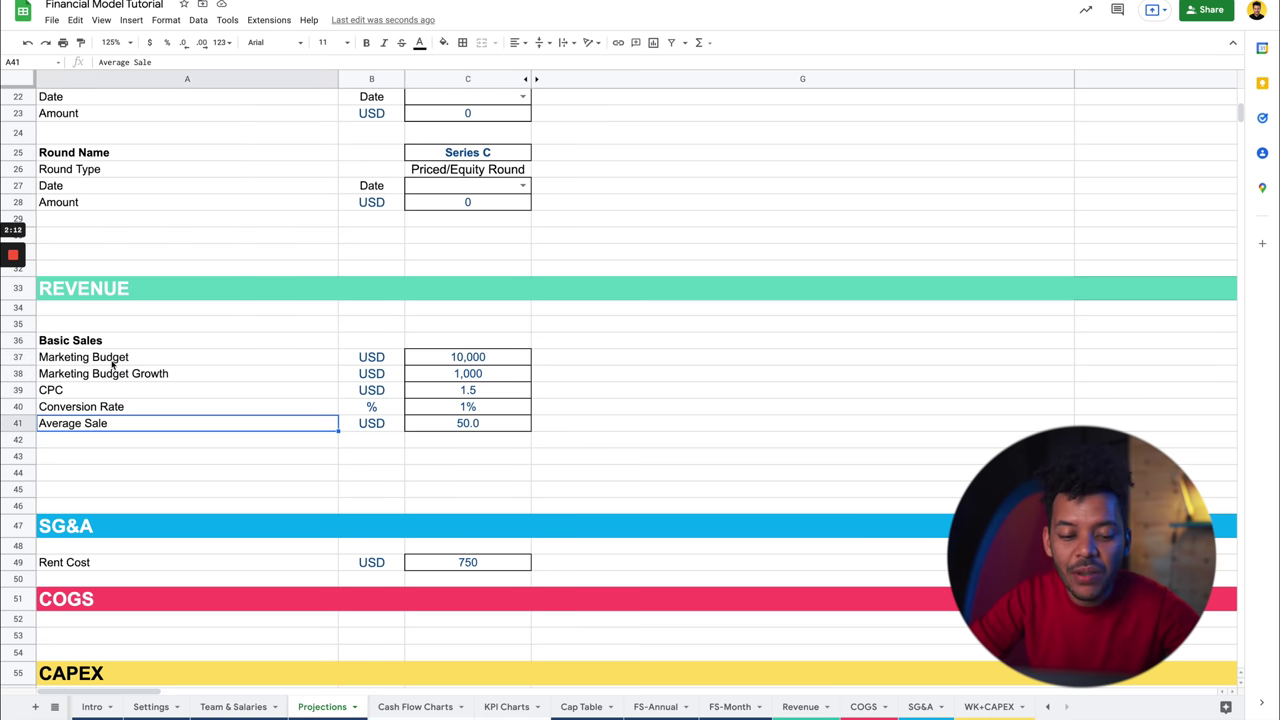
click(108, 362)
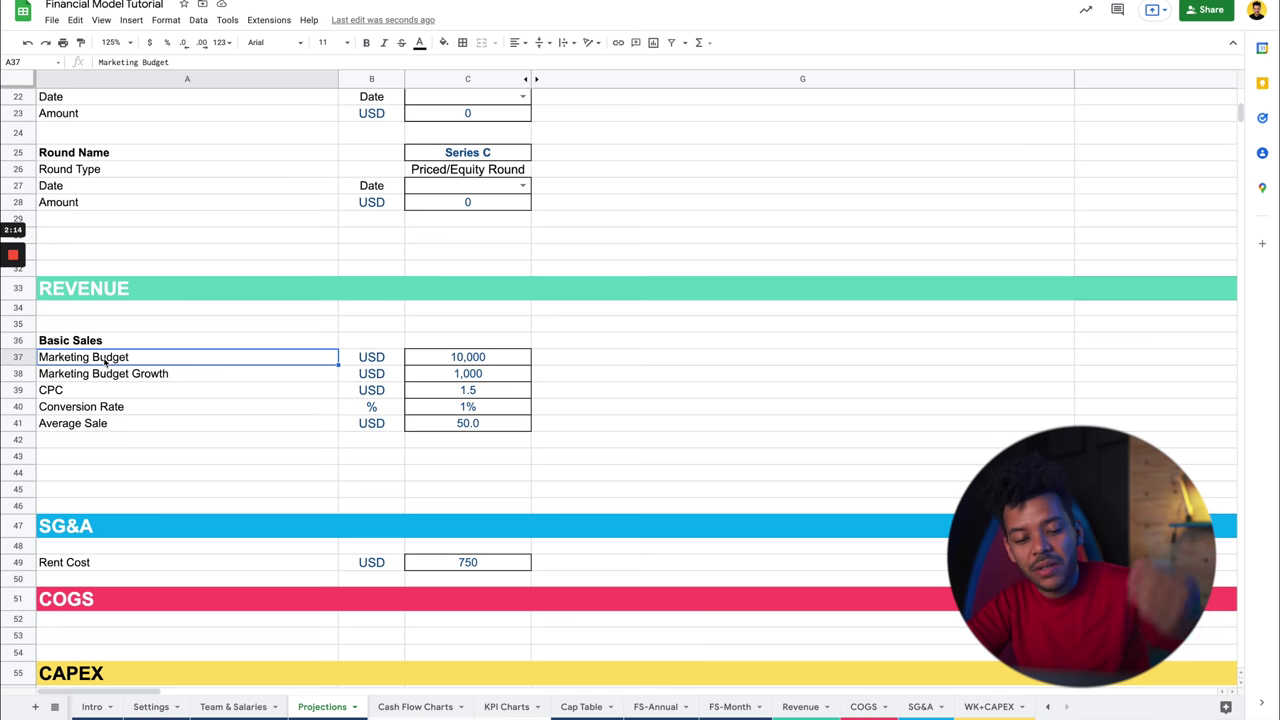
click(104, 391)
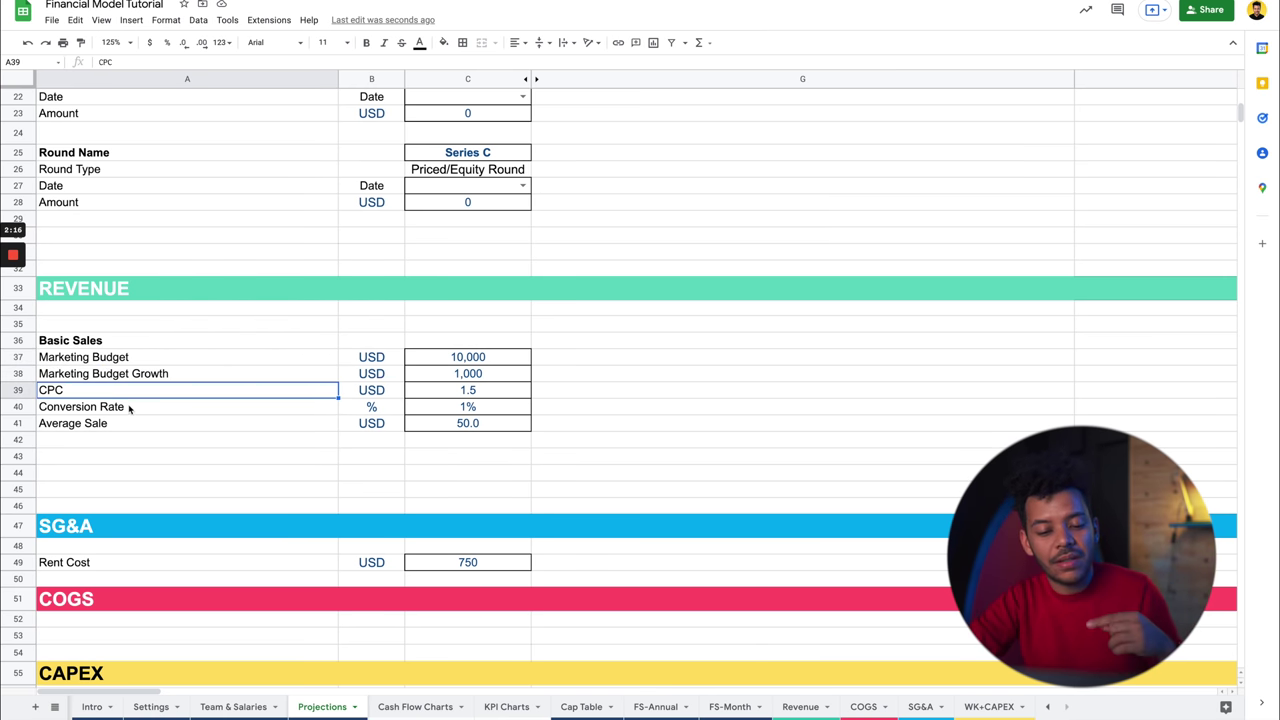
click(146, 405)
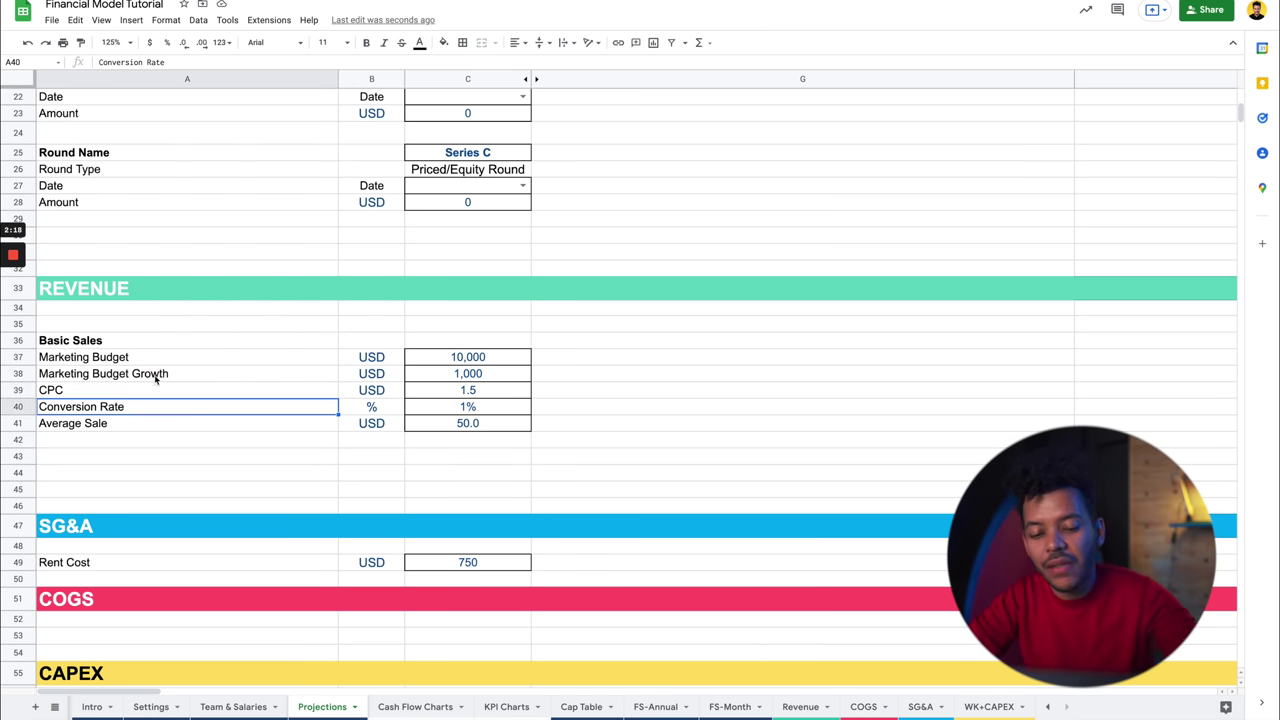
click(162, 425)
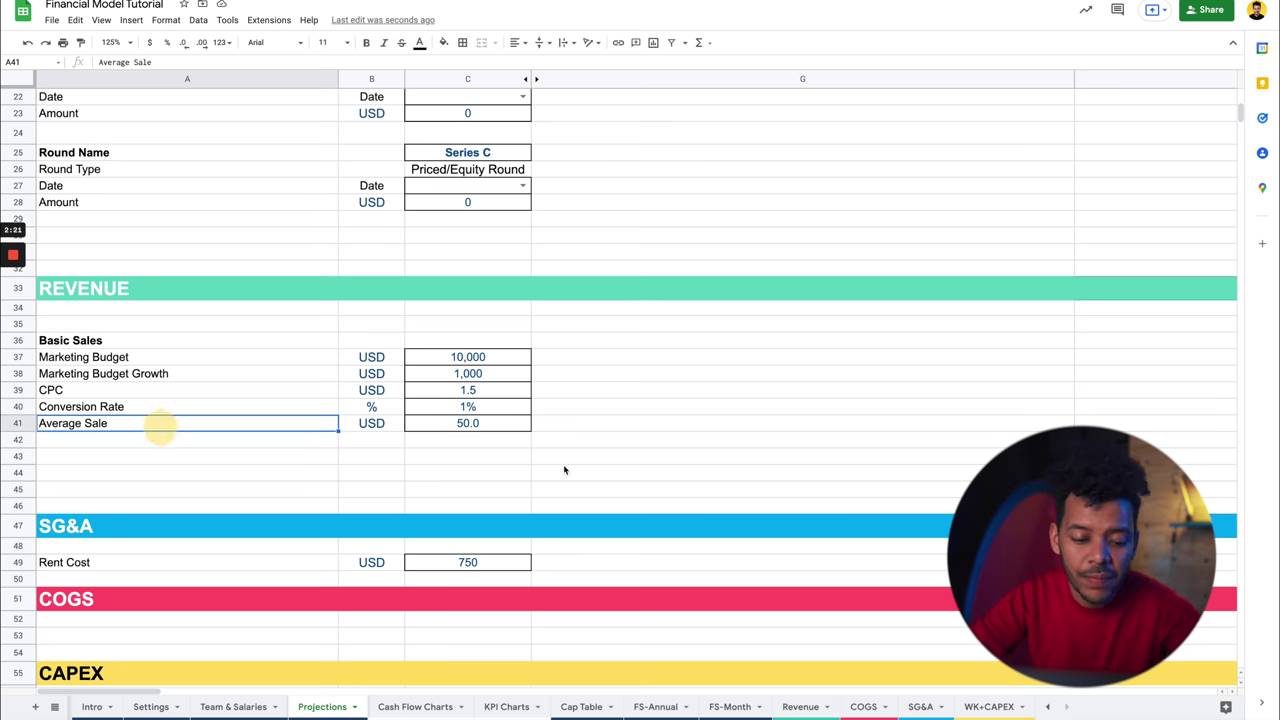
In the SG&A sheet's Direct Response Campaigns, rename the Google Ads row "Campaign 1".
click(922, 707)
scroll(743, 329, down, 10)
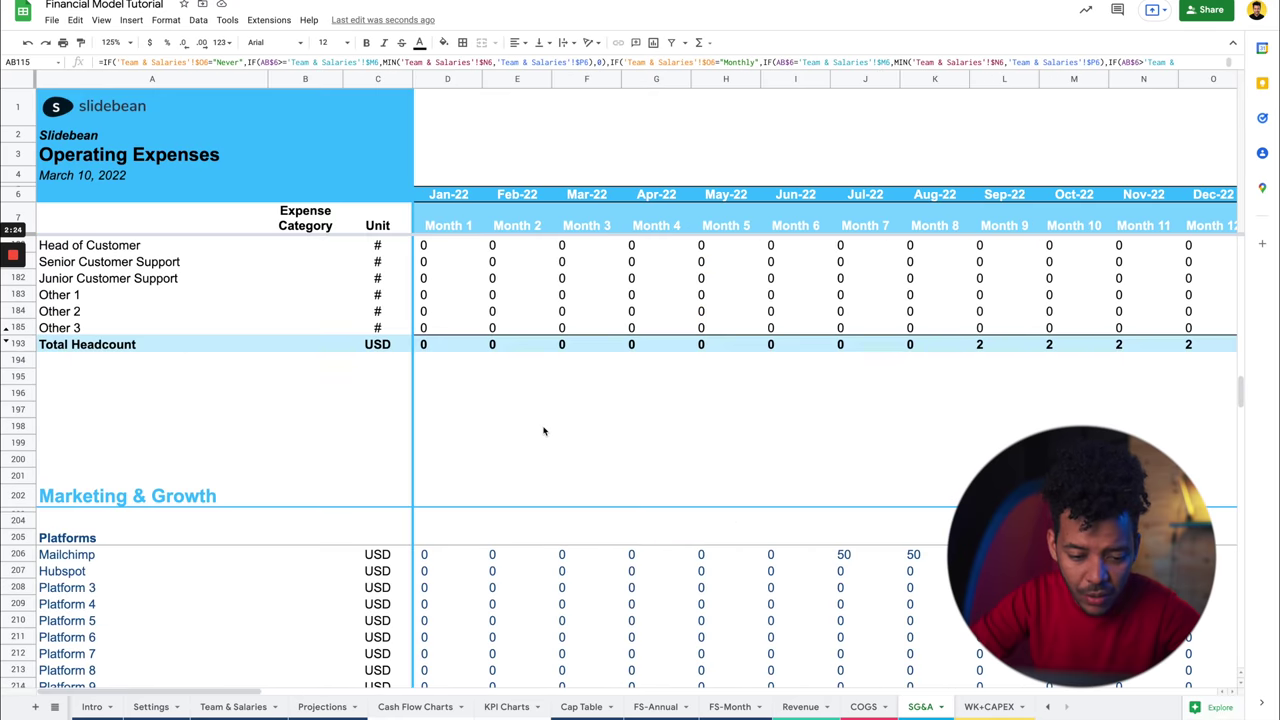
scroll(543, 430, down, 8)
scroll(543, 430, up, 5)
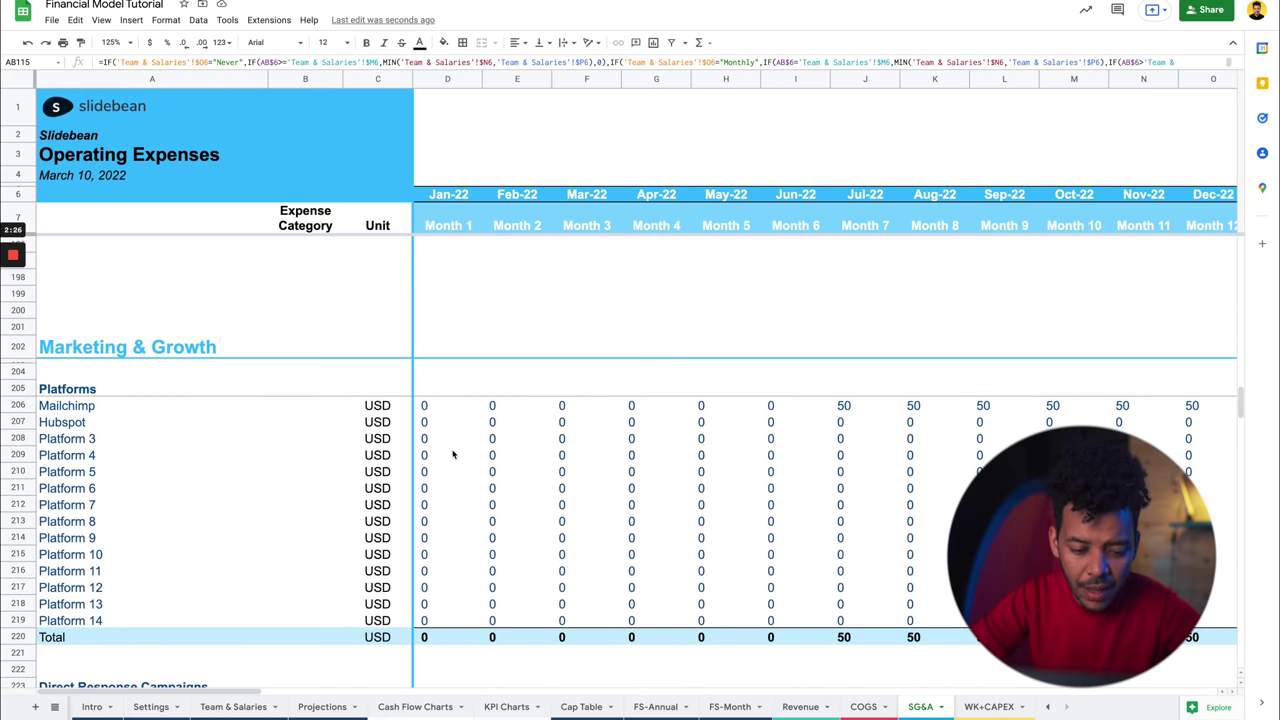
scroll(455, 470, down, 2)
scroll(440, 444, down, 2)
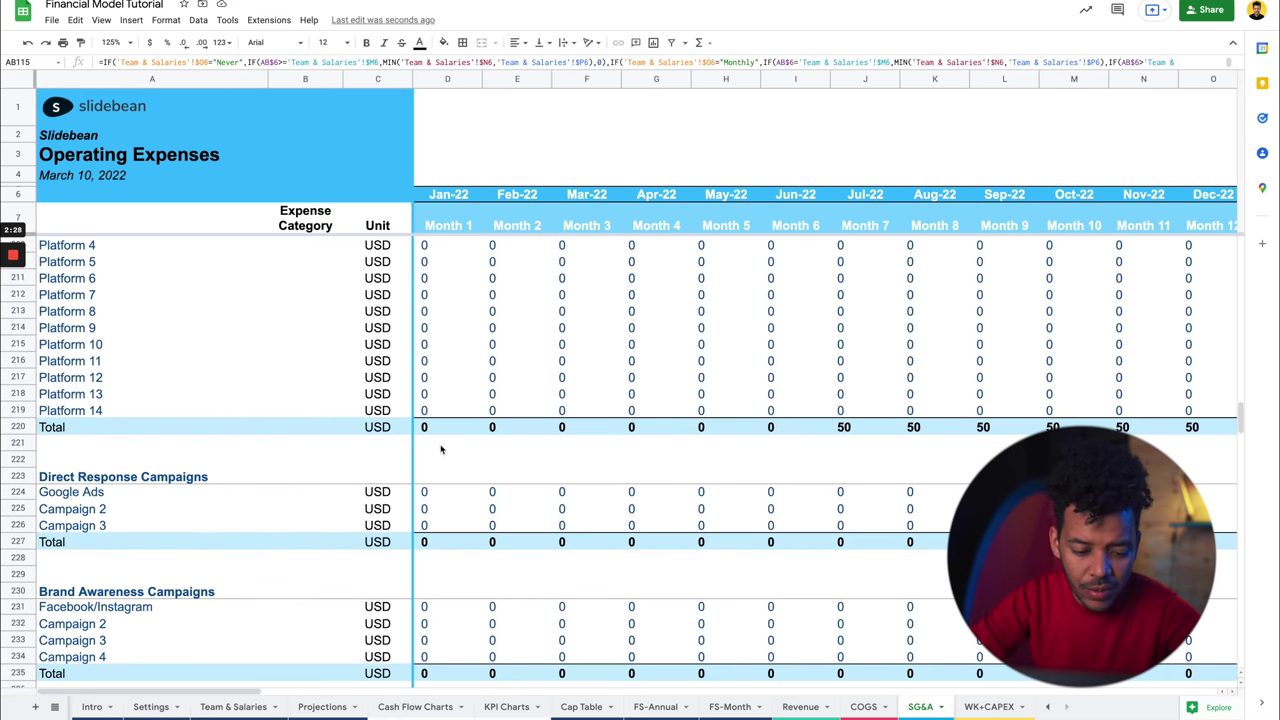
click(455, 492)
click(101, 494)
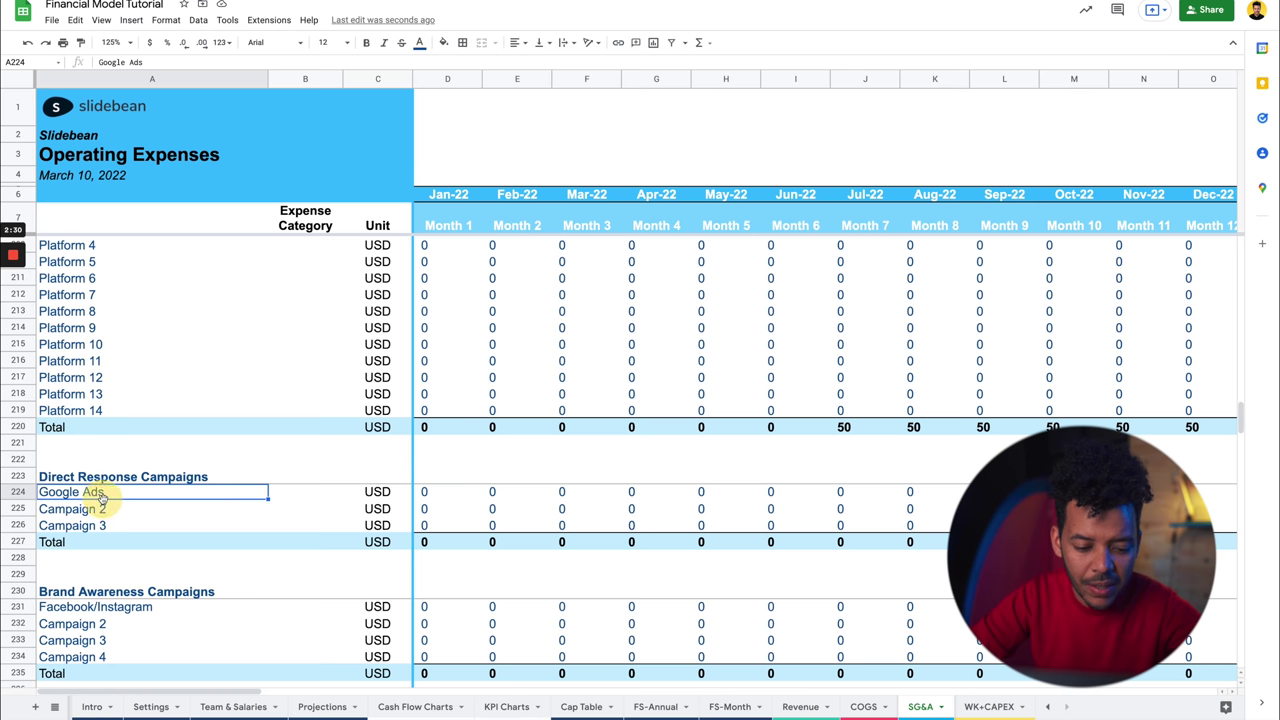
text(Campaig)
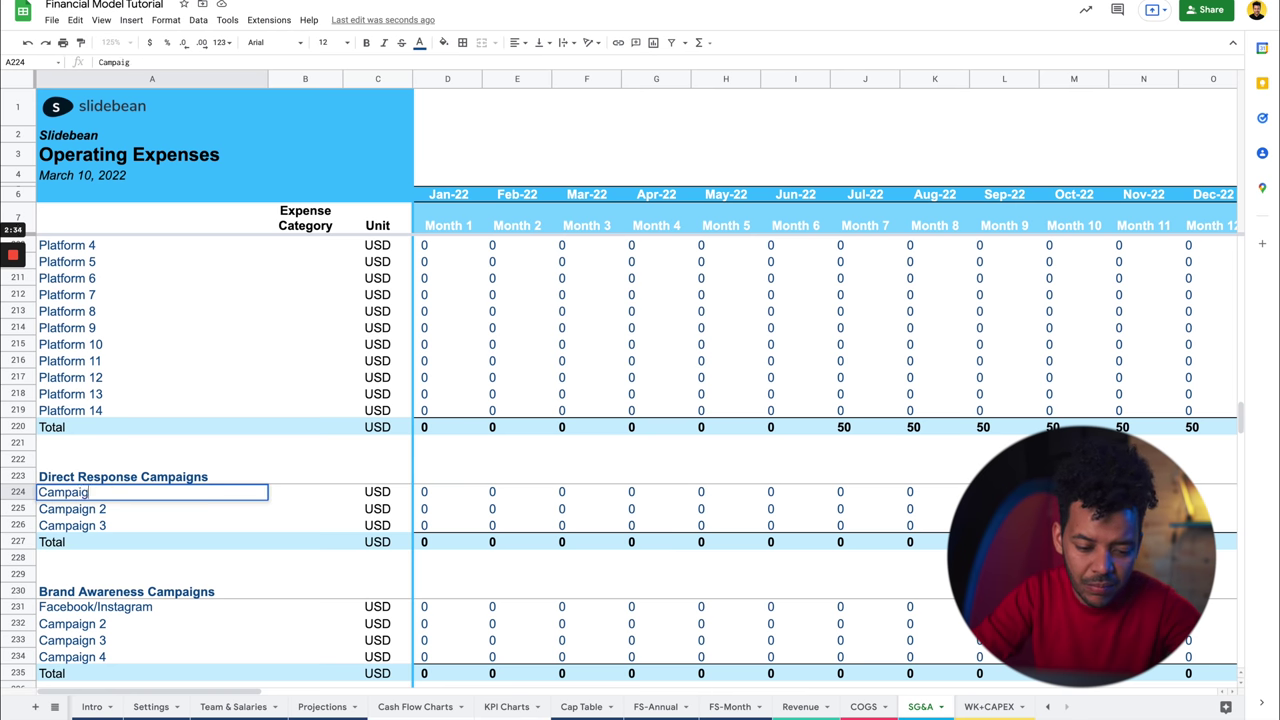
key(Tab)
Link Campaign 1's January 2022 spend in D224 to the Marketing Budget in Projections cell C37.
key(Tab)
key(Tab)
key(Tab)
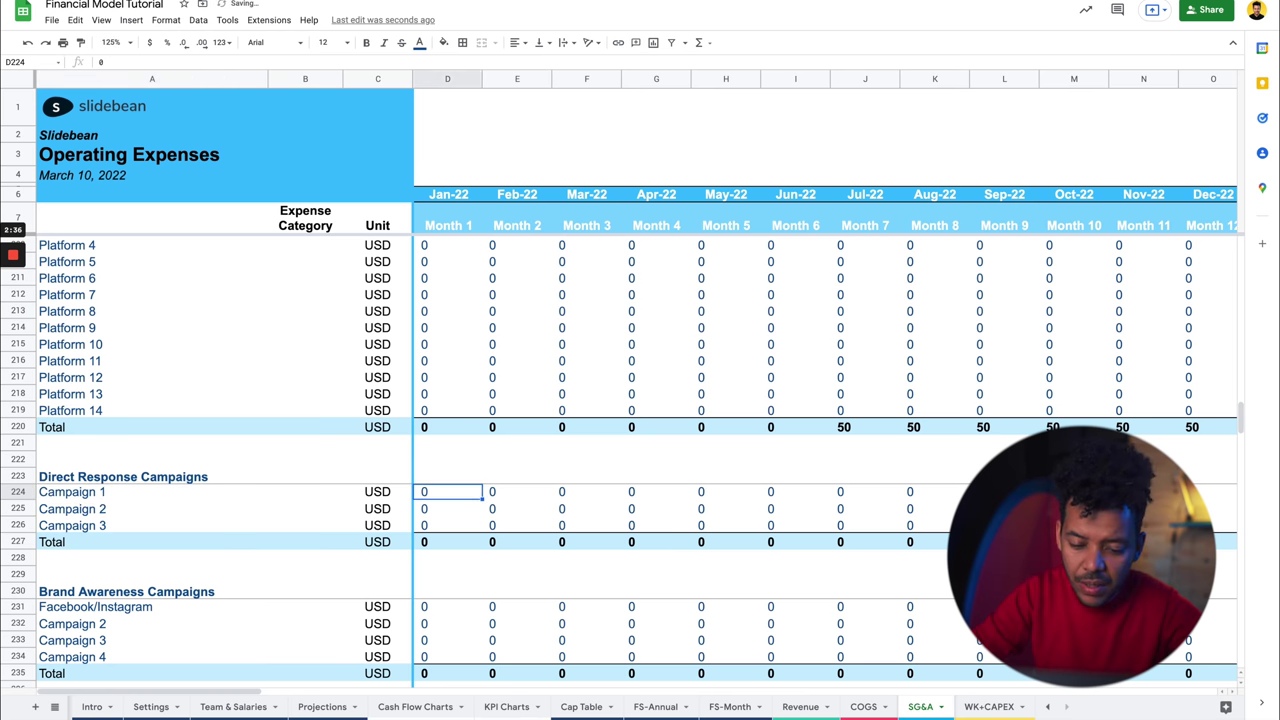
key(Left)
text(=)
key(Left)
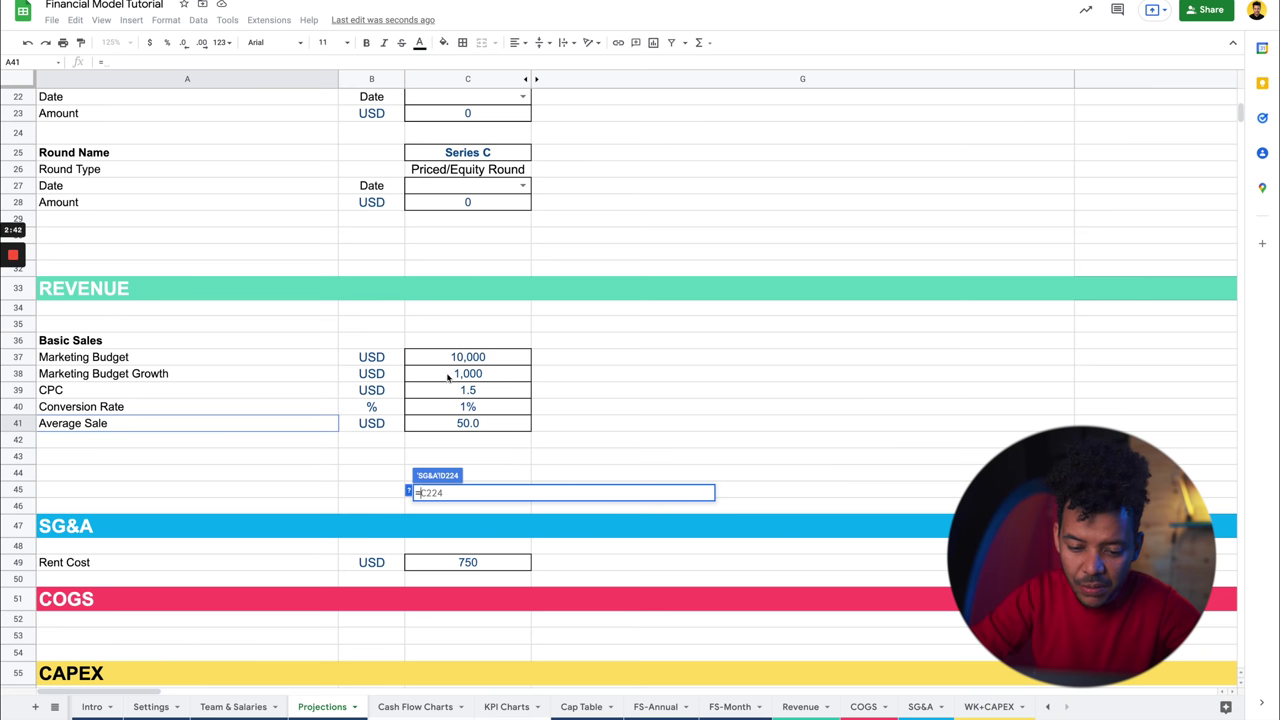
click(452, 362)
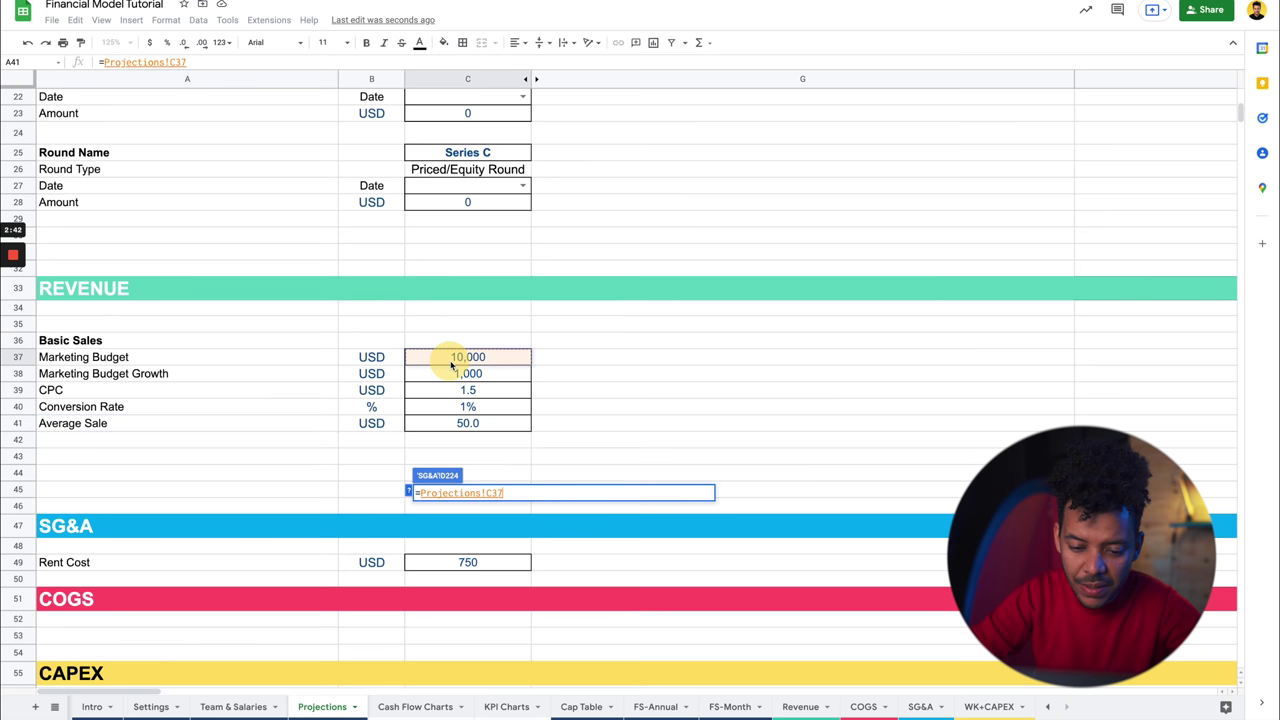
key(Return)
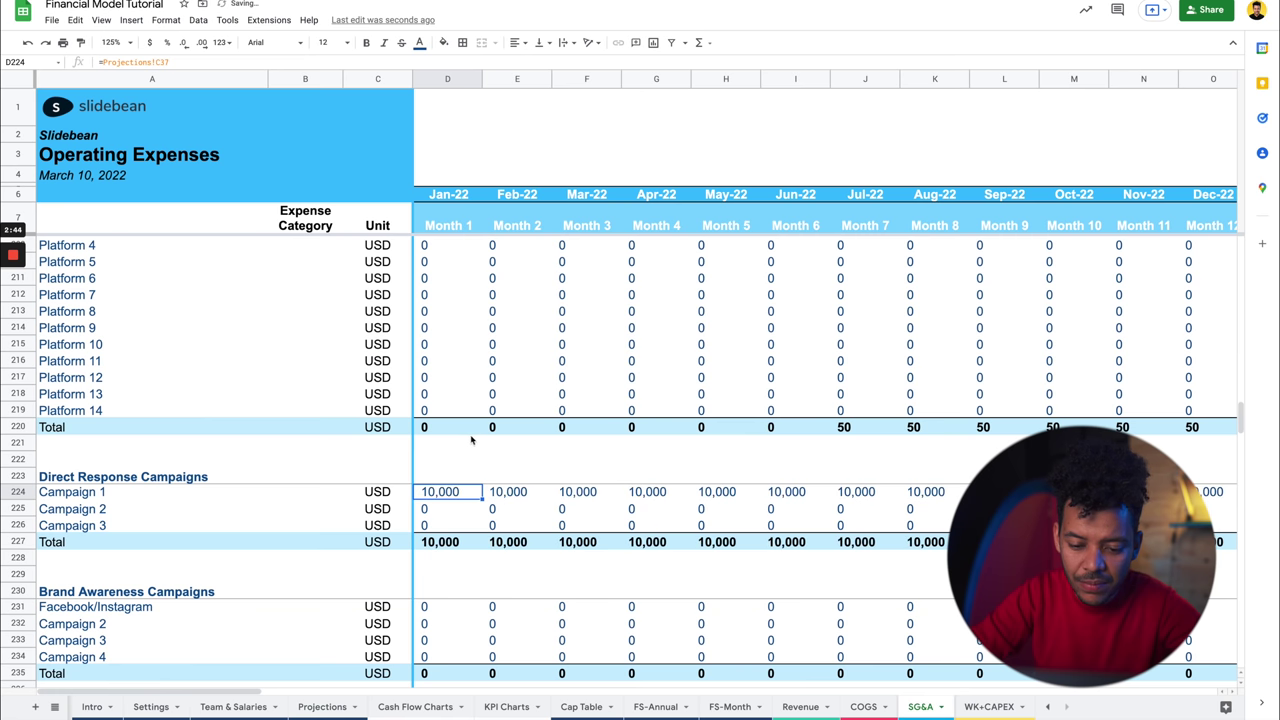
click(520, 492)
text(=)
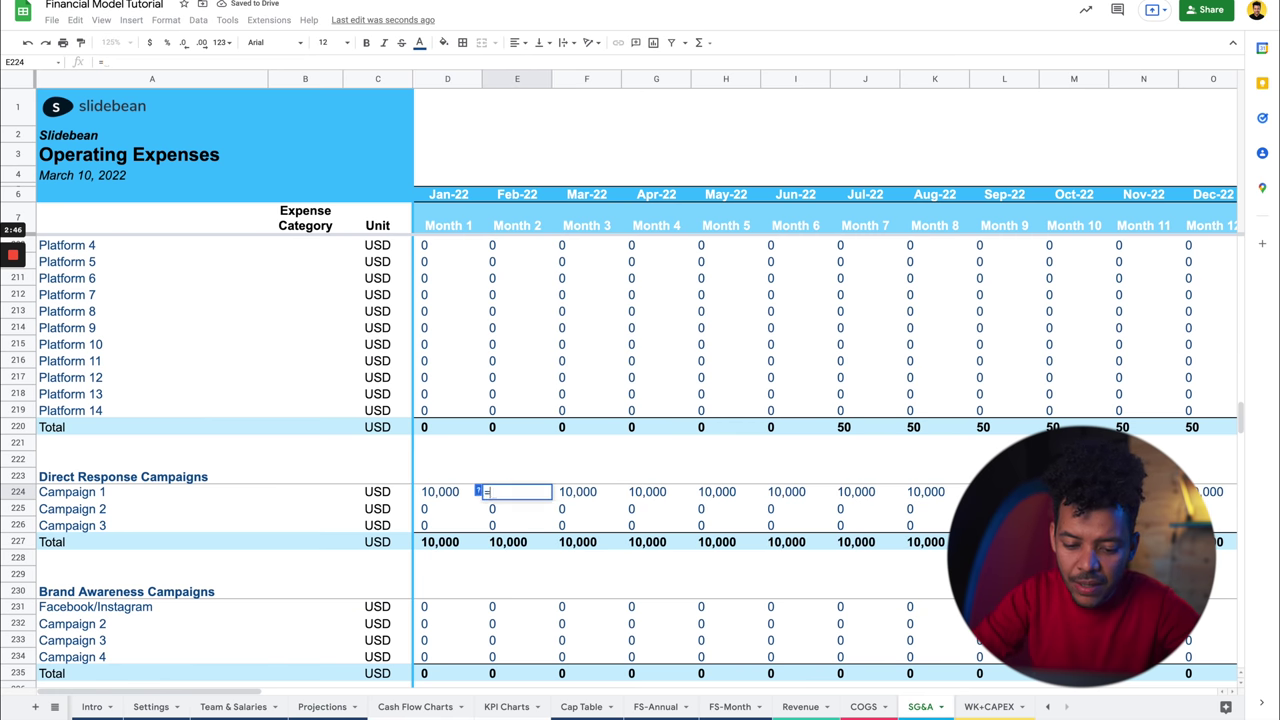
click(443, 491)
key(Return)
Replace Campaign 1's January 2022 spend formula in D224 with 0.
click(445, 492)
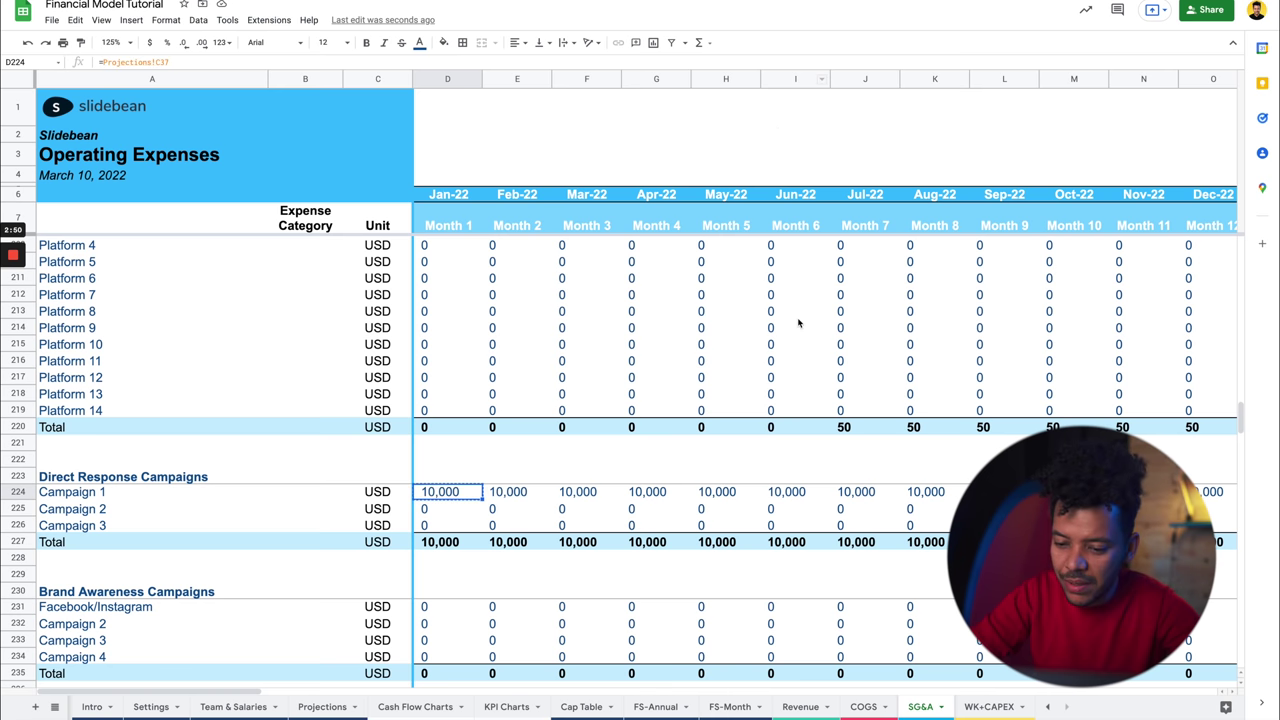
text(0)
key(Return)
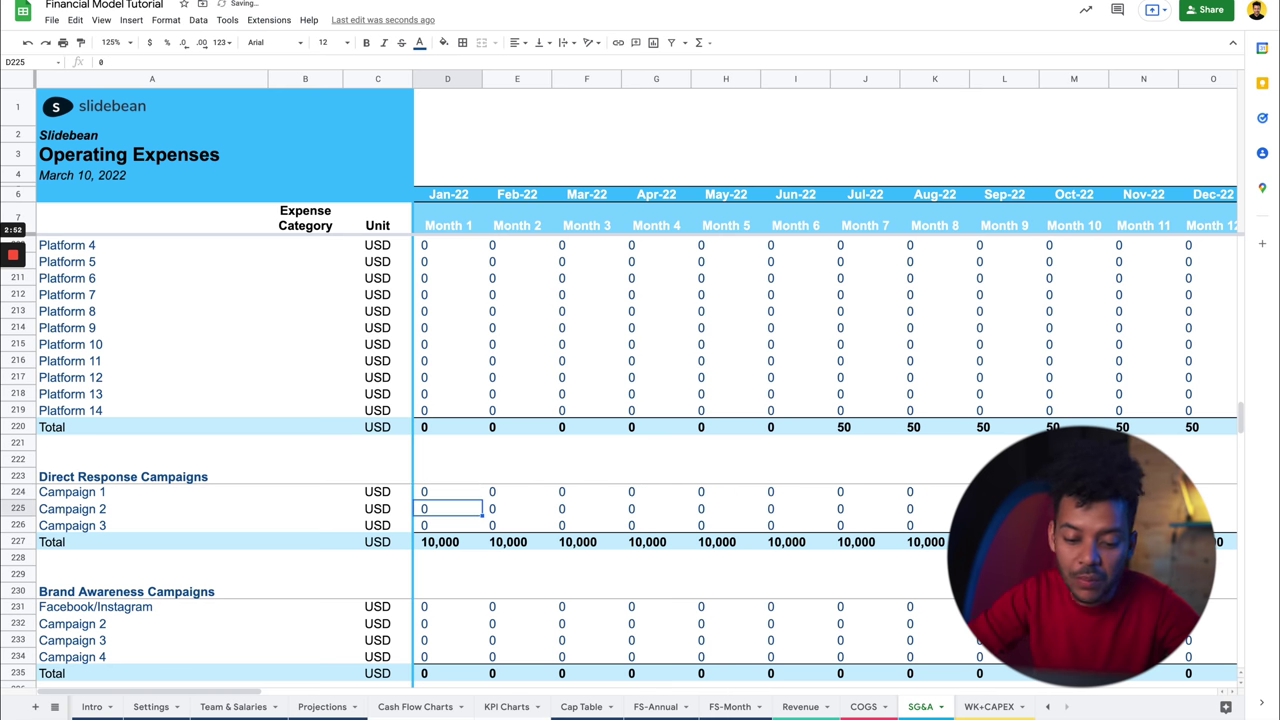
key(Up)
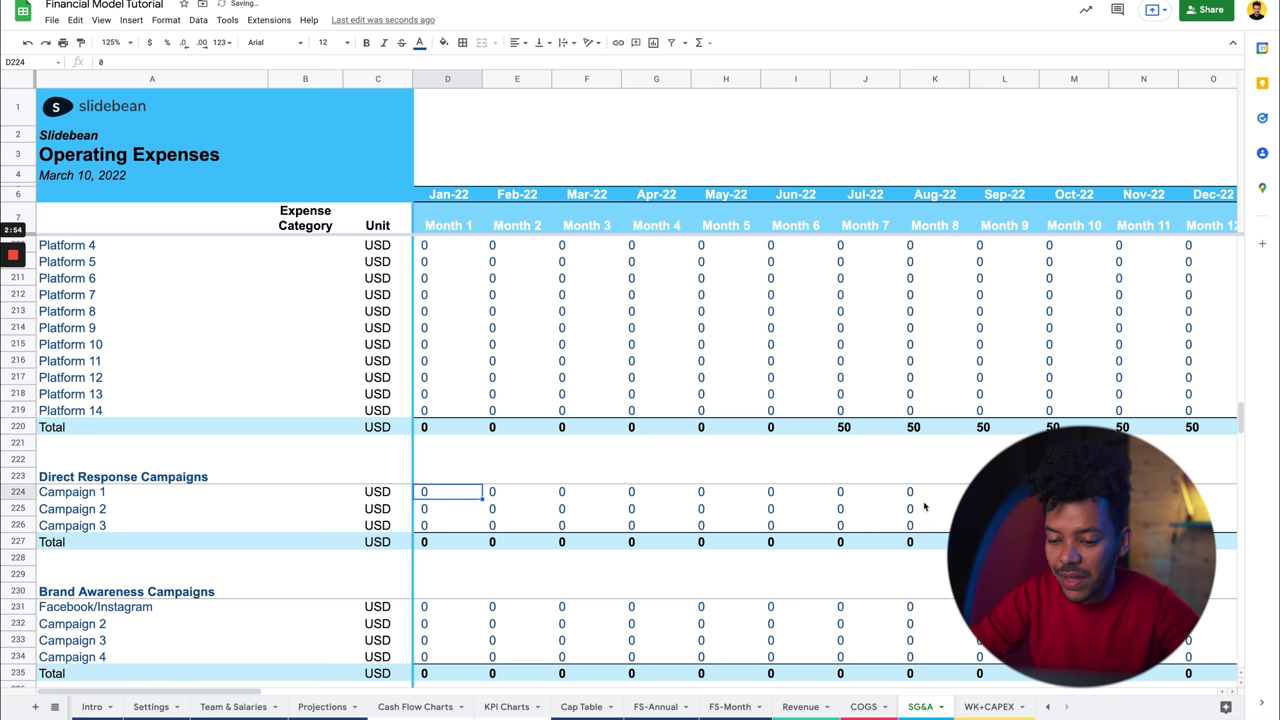
Enter 10000 as Campaign 1's November 2022 spend in N224.
scroll(792, 263, right, 5)
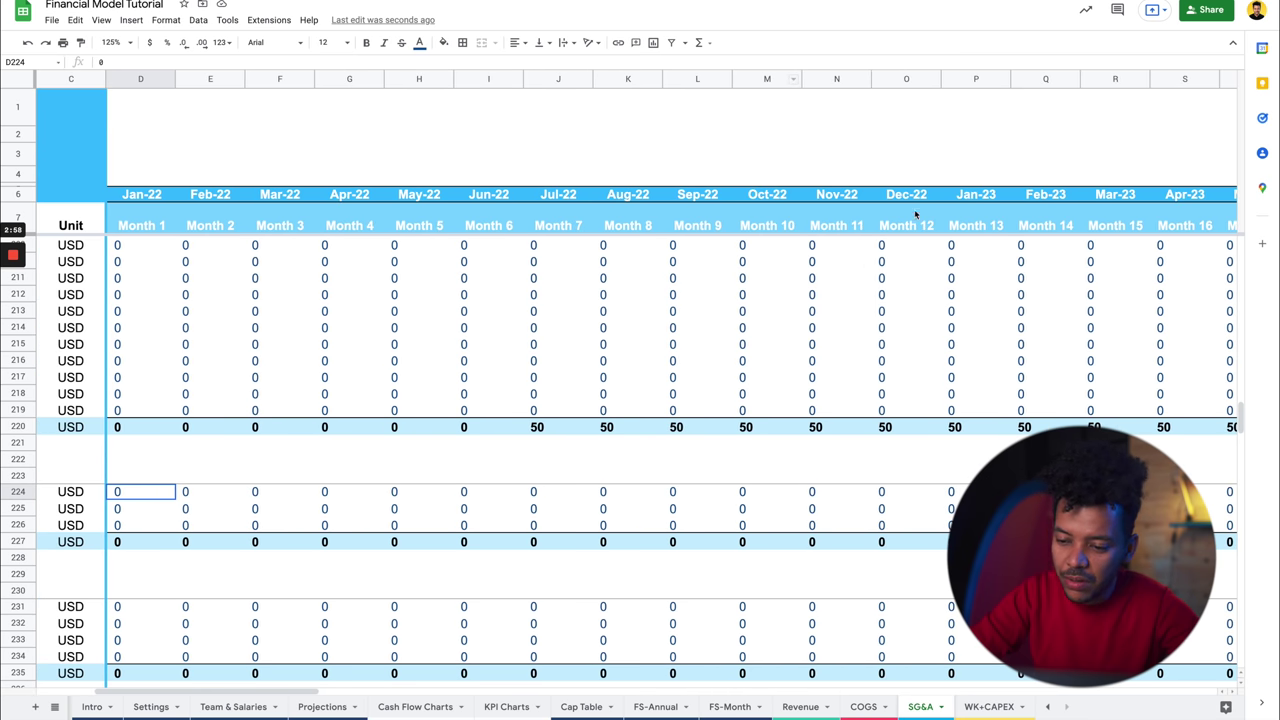
click(826, 490)
text(1-)
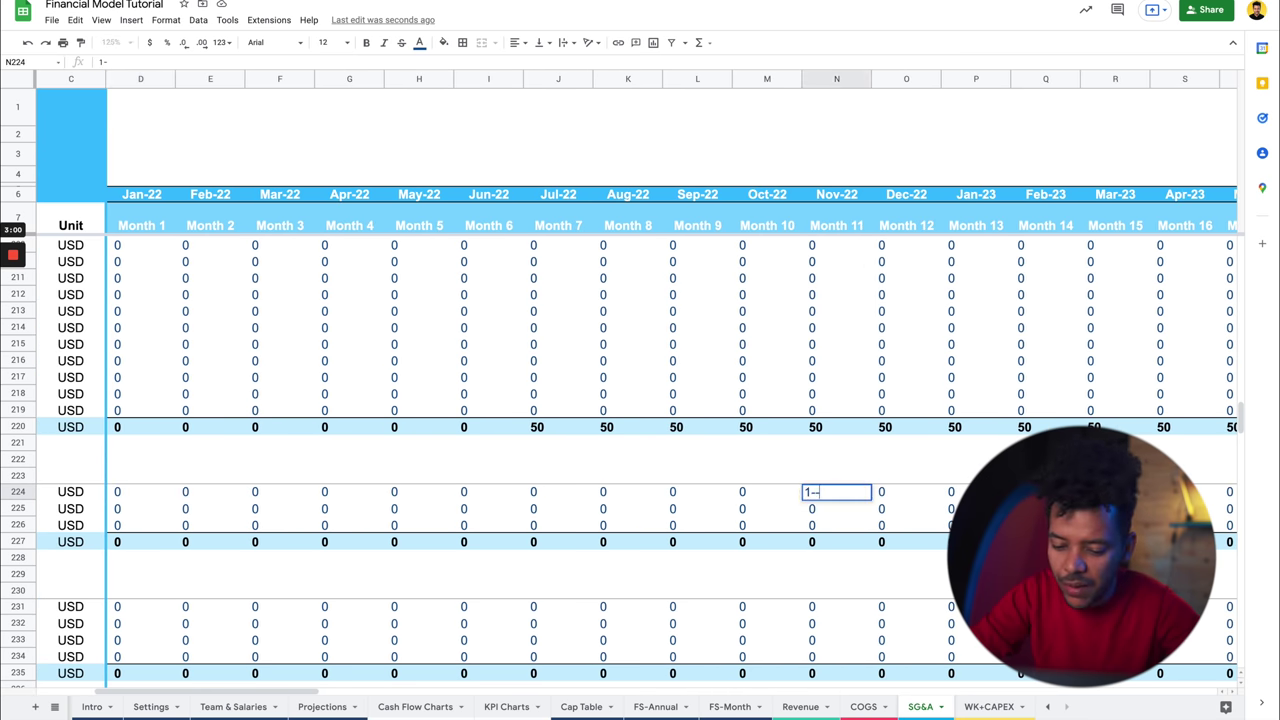
text(0000)
key(Return)
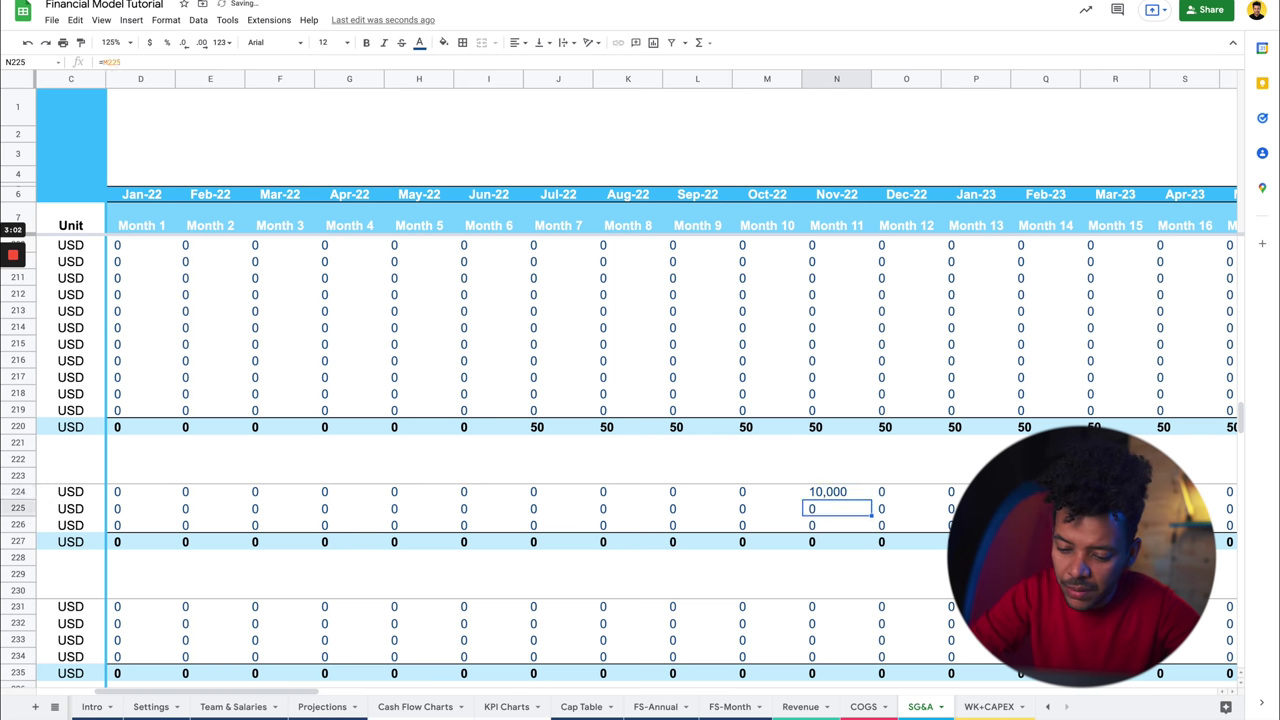
Link Campaign 1's November 2022 spend in N224 to the Marketing Budget in Projections cell C37.
key(Up)
key(Right)
key(Left)
text(=)
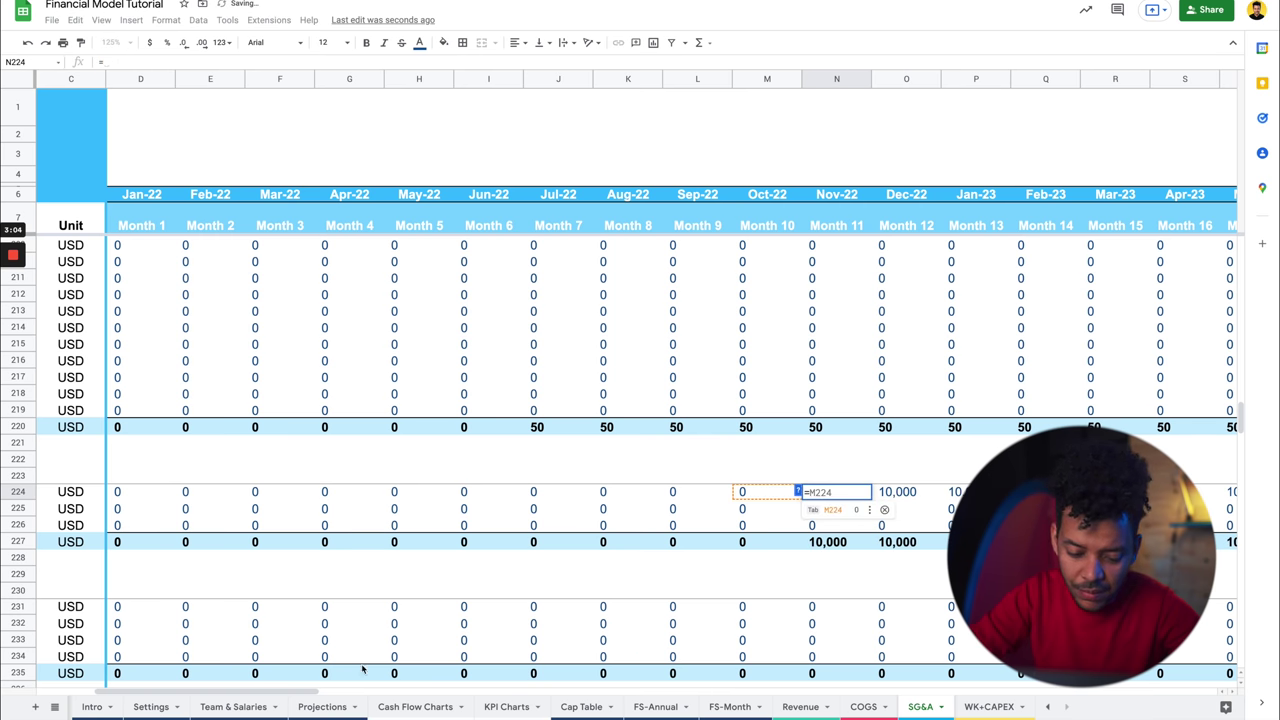
click(322, 706)
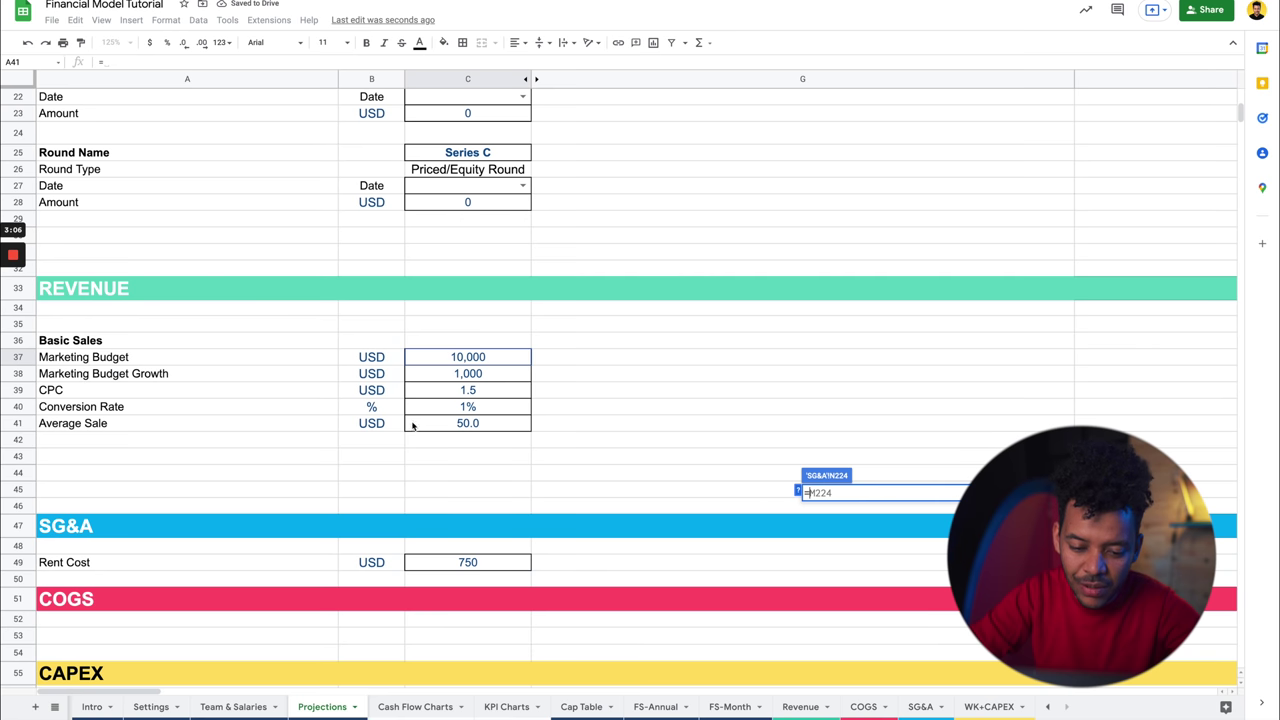
click(450, 360)
key(Return)
Make Campaign 1's December 2022 spend in O224 equal N224 plus the Marketing Budget Growth in Projections cell C38.
key(Right)
text(=)
key(Left)
text(*)
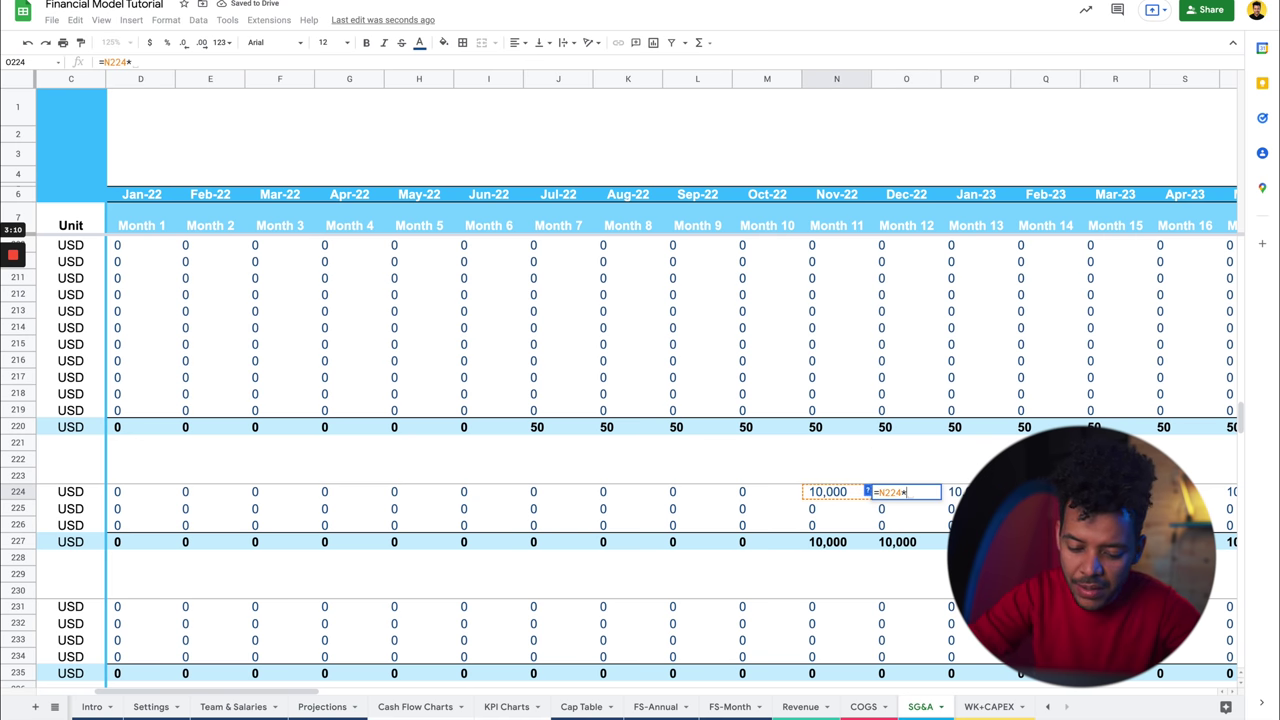
click(322, 706)
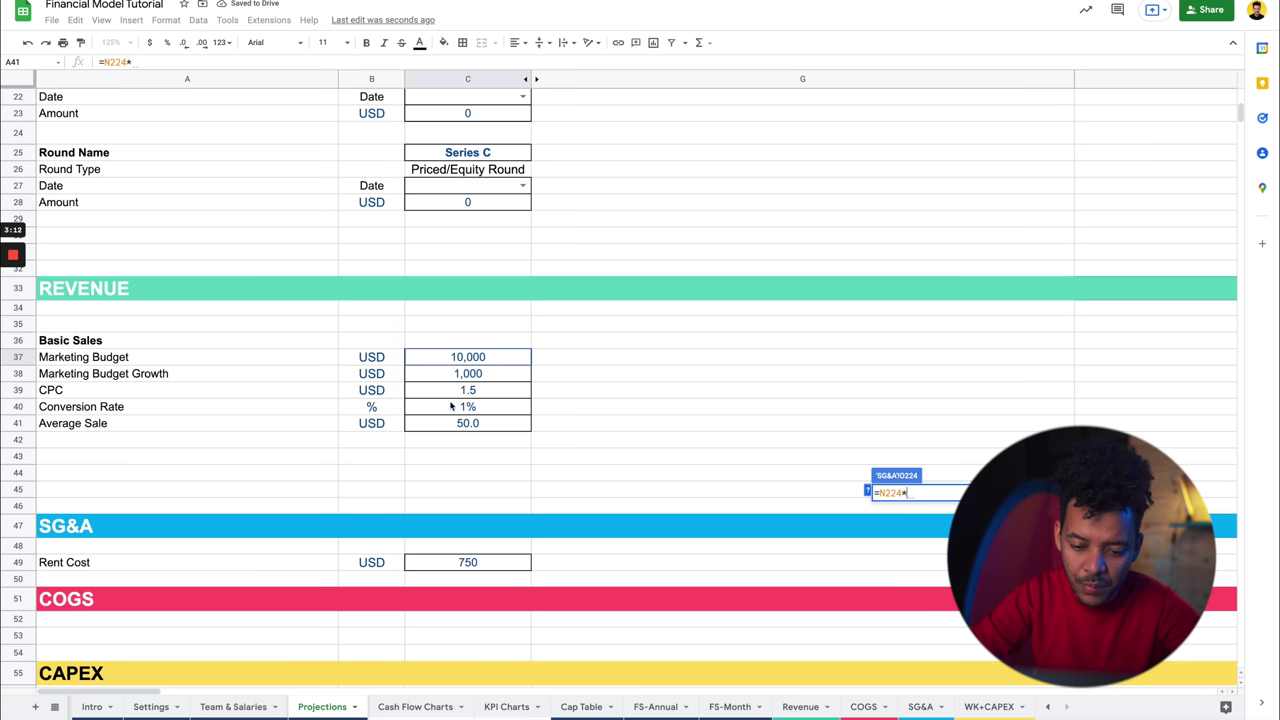
click(453, 378)
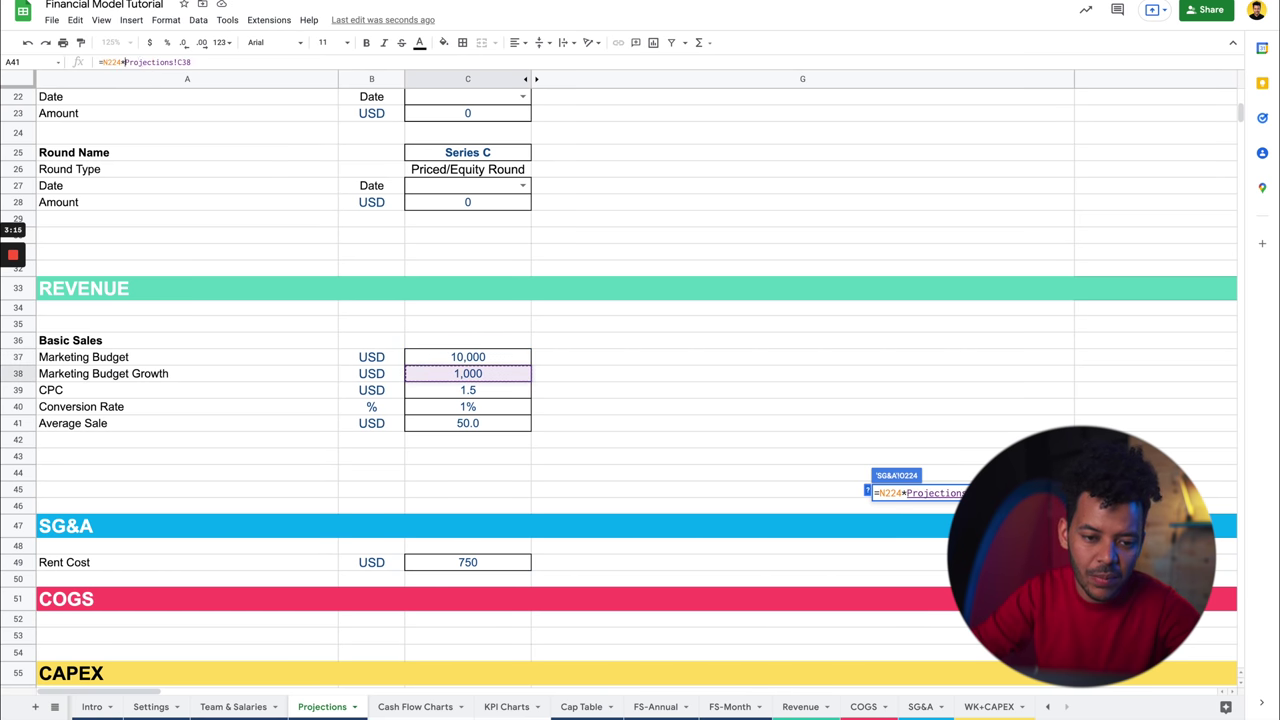
key(Return)
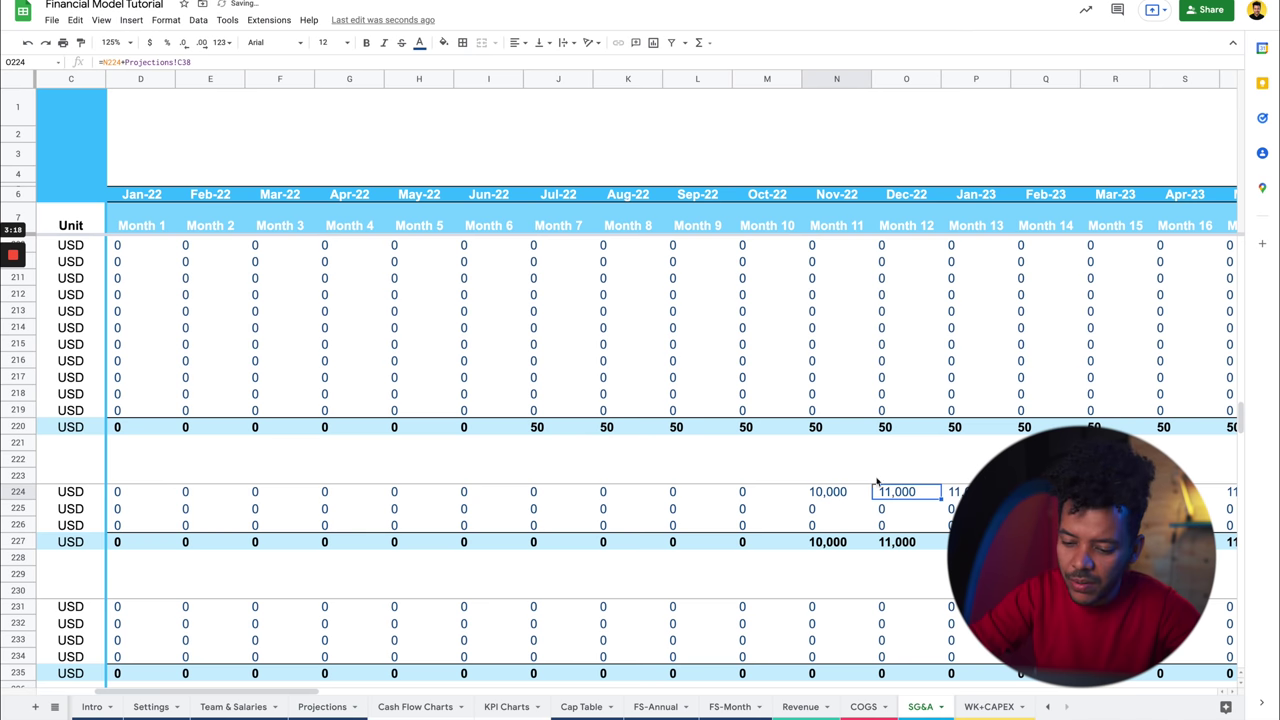
Fill Campaign 1's December 2022 spend formula from O224 across the remaining months through CI224.
key(ctrl+shift+Right)
key(ctrl+r)
scroll(802, 480, left, 15)
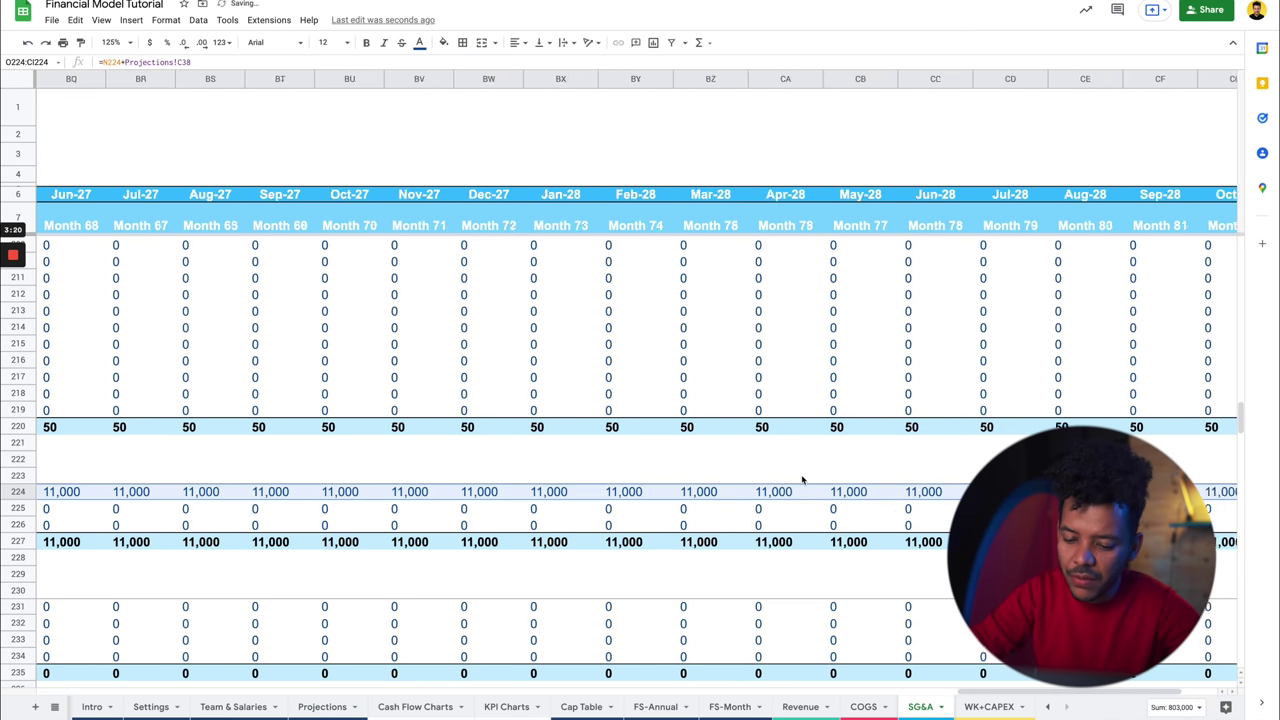
scroll(802, 480, left, 10)
Make the Projections references in N224 and O224 absolute ($C$37 and $C$38), and refill O224's formula through CI224.
click(560, 545)
click(544, 479)
click(545, 494)
click(175, 62)
key(Escape)
key(Left)
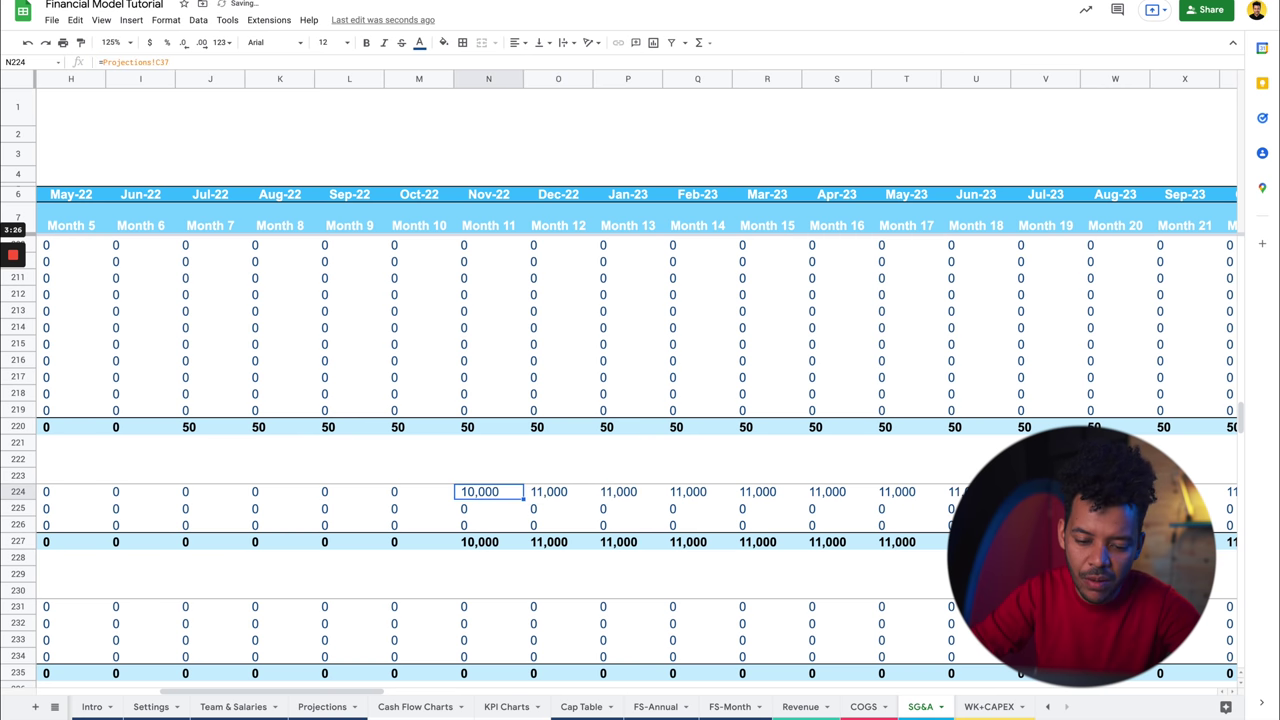
key(Right)
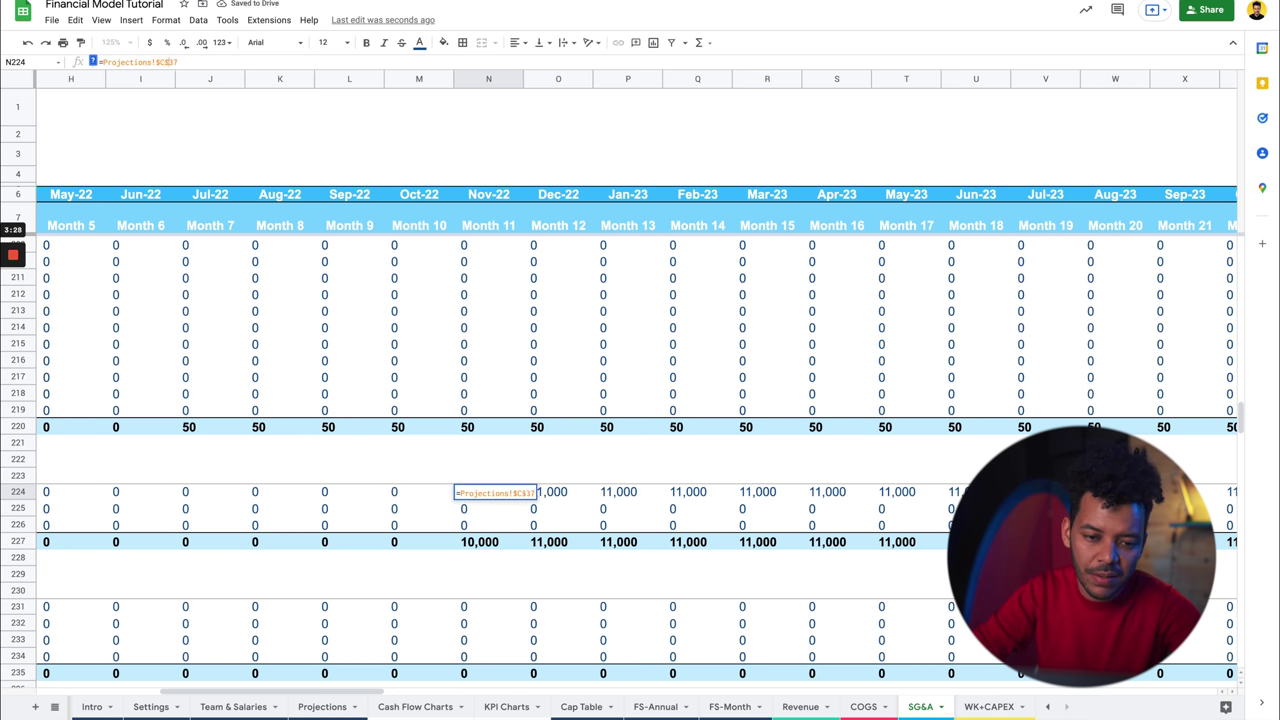
key(ctrl+shift+Right)
key(ctrl+r)
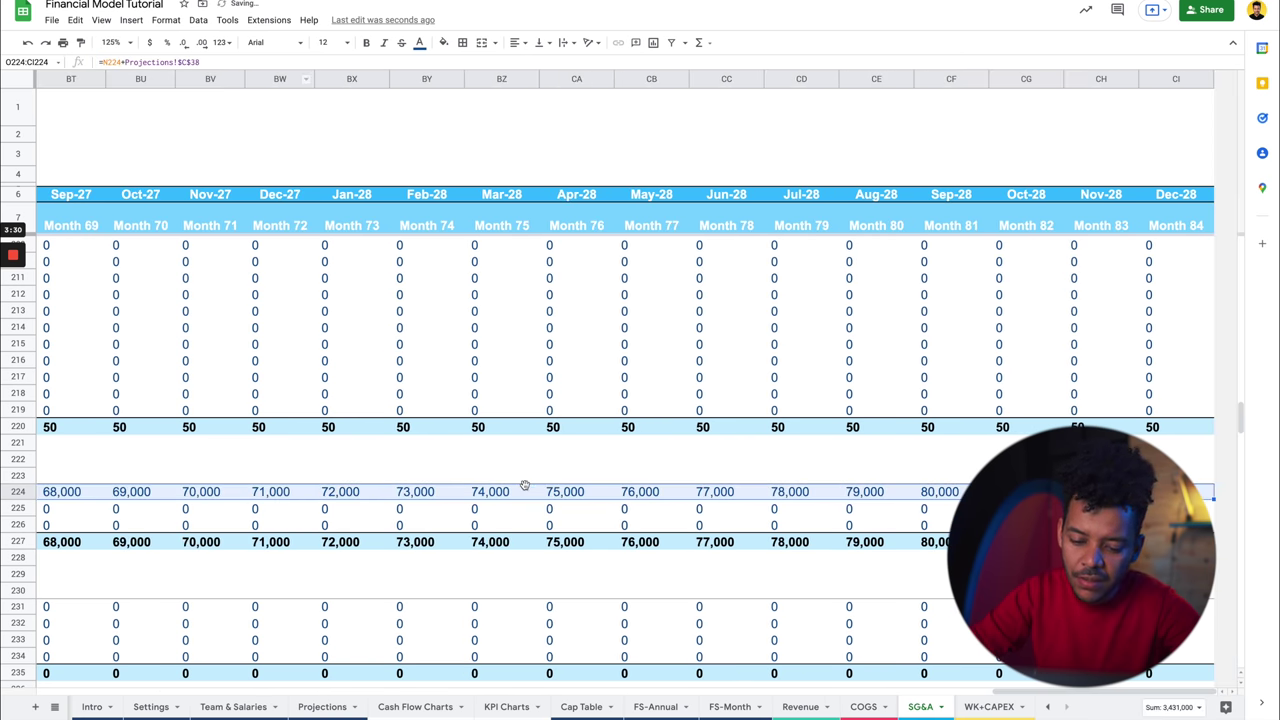
Set the text colour of the whole Campaign 1 row 224 to black.
scroll(524, 486, left, 15)
click(17, 492)
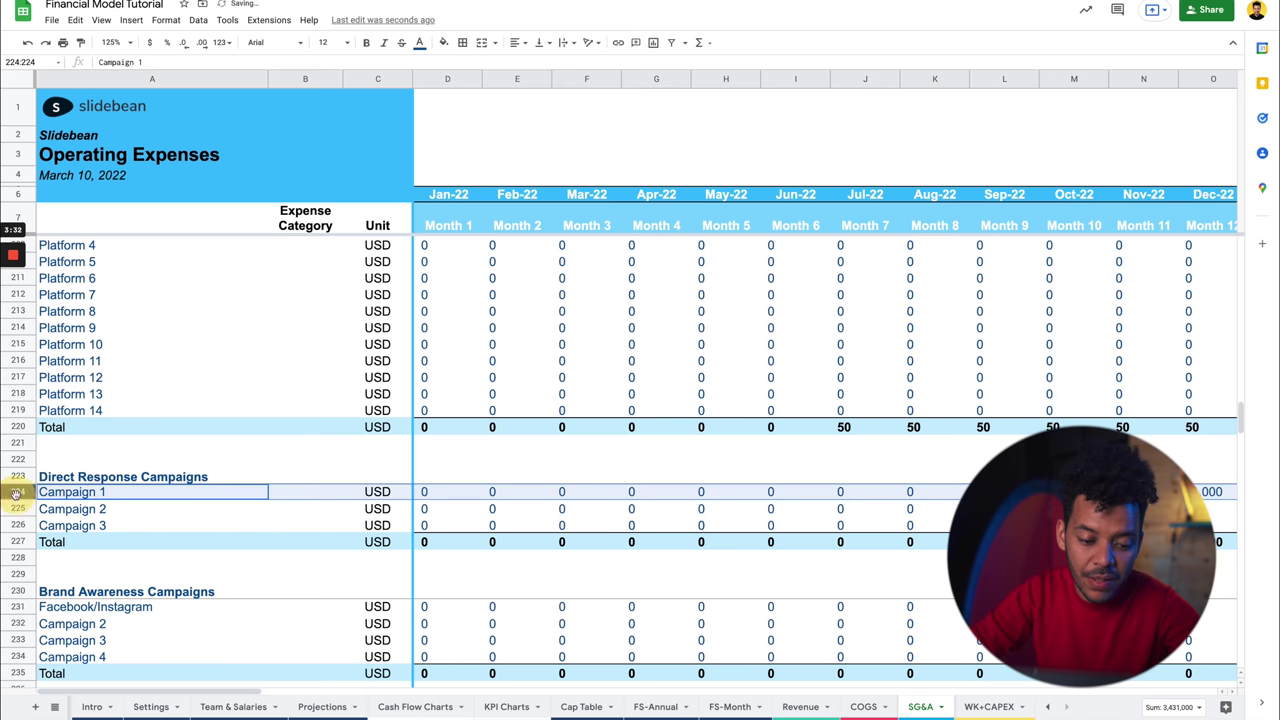
click(419, 42)
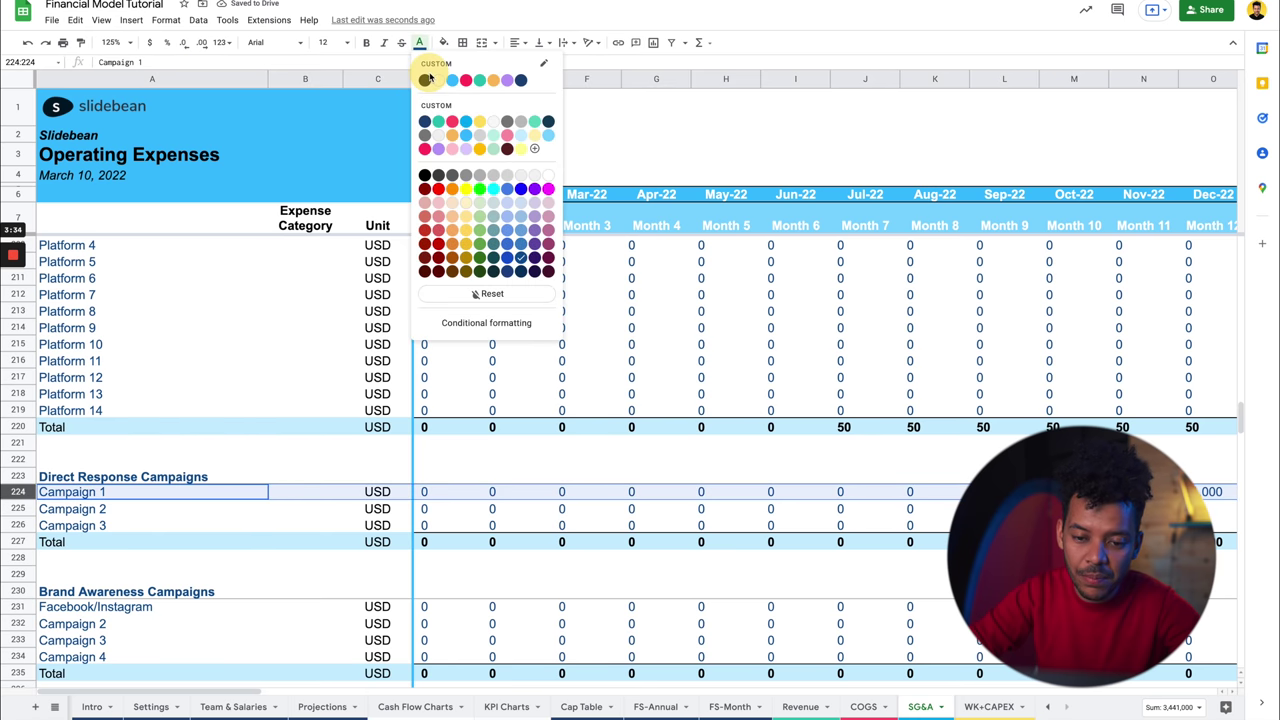
click(427, 80)
scroll(572, 338, right, 15)
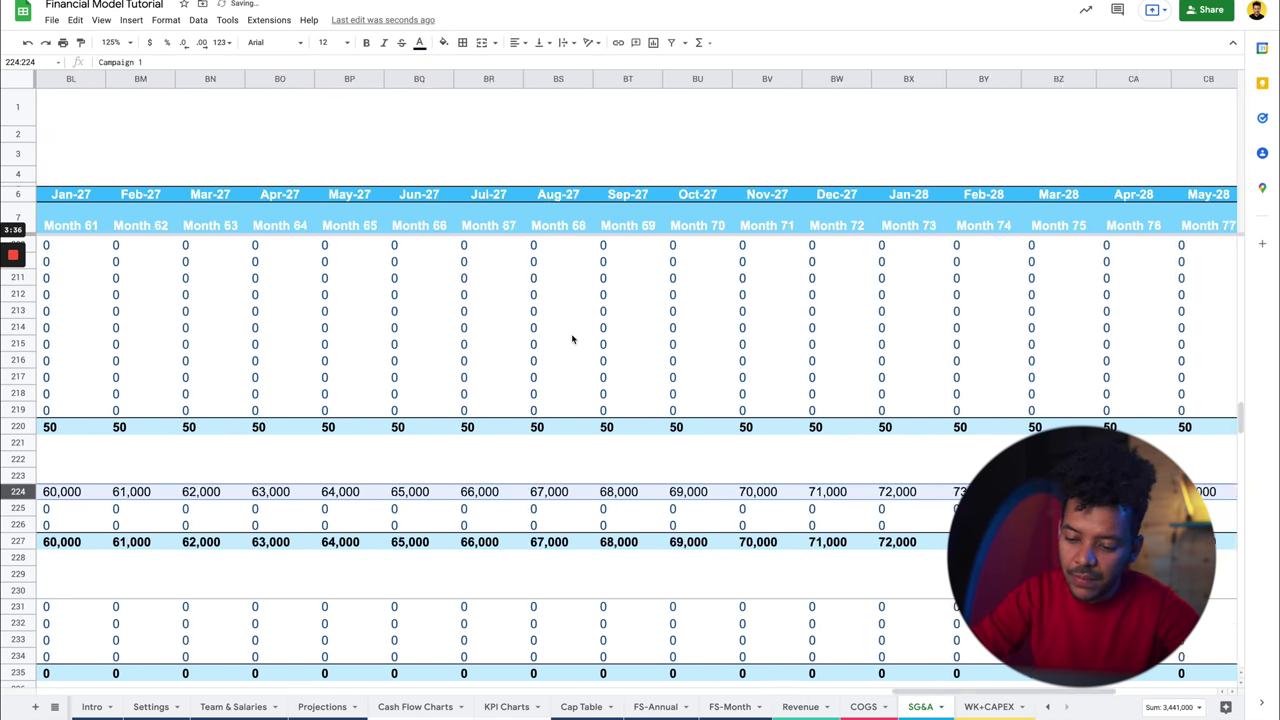
scroll(572, 338, left, 15)
Review the CPC assumption in Projections, and add the label Website Traffic in A11 under Key Indicators on the Revenue sheet.
click(322, 706)
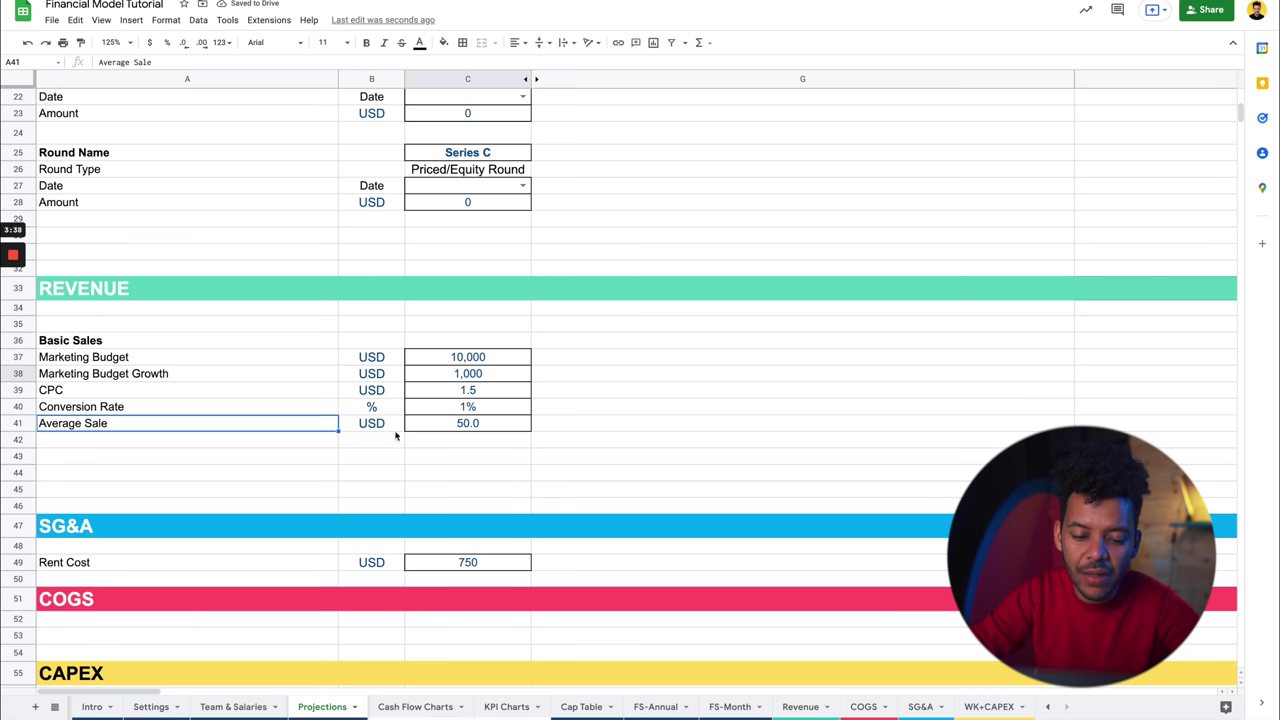
click(455, 392)
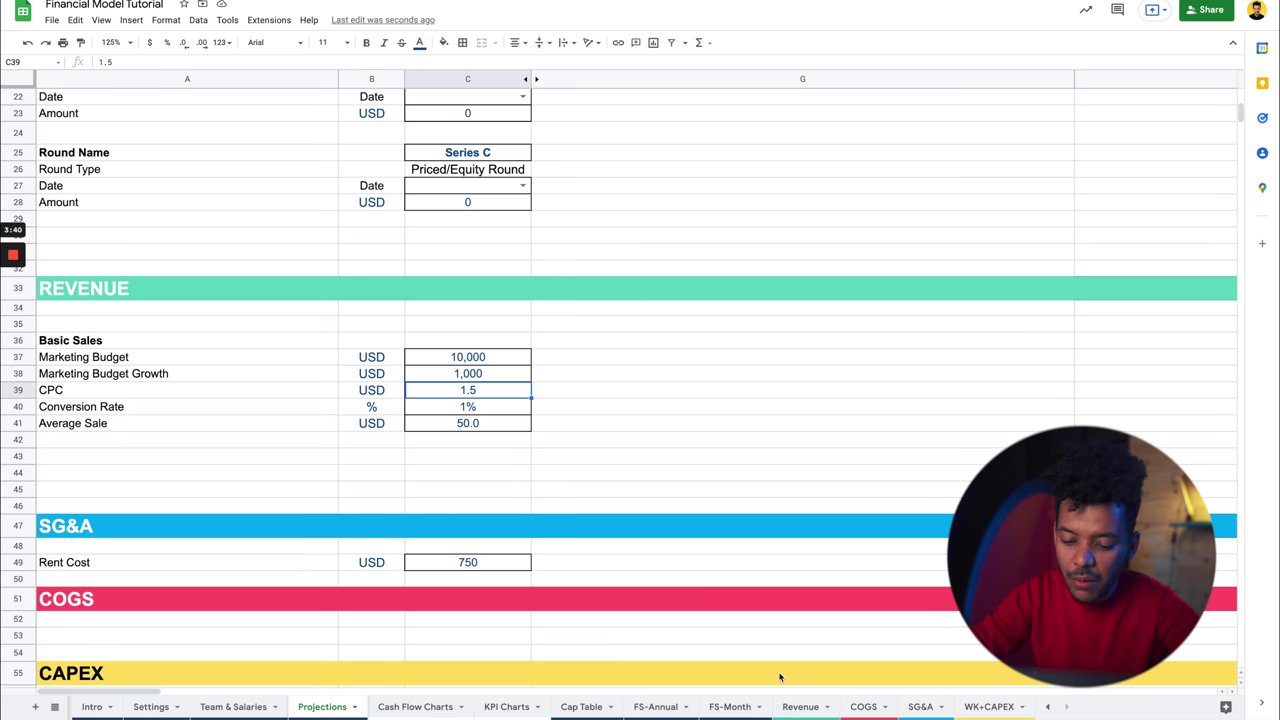
click(800, 706)
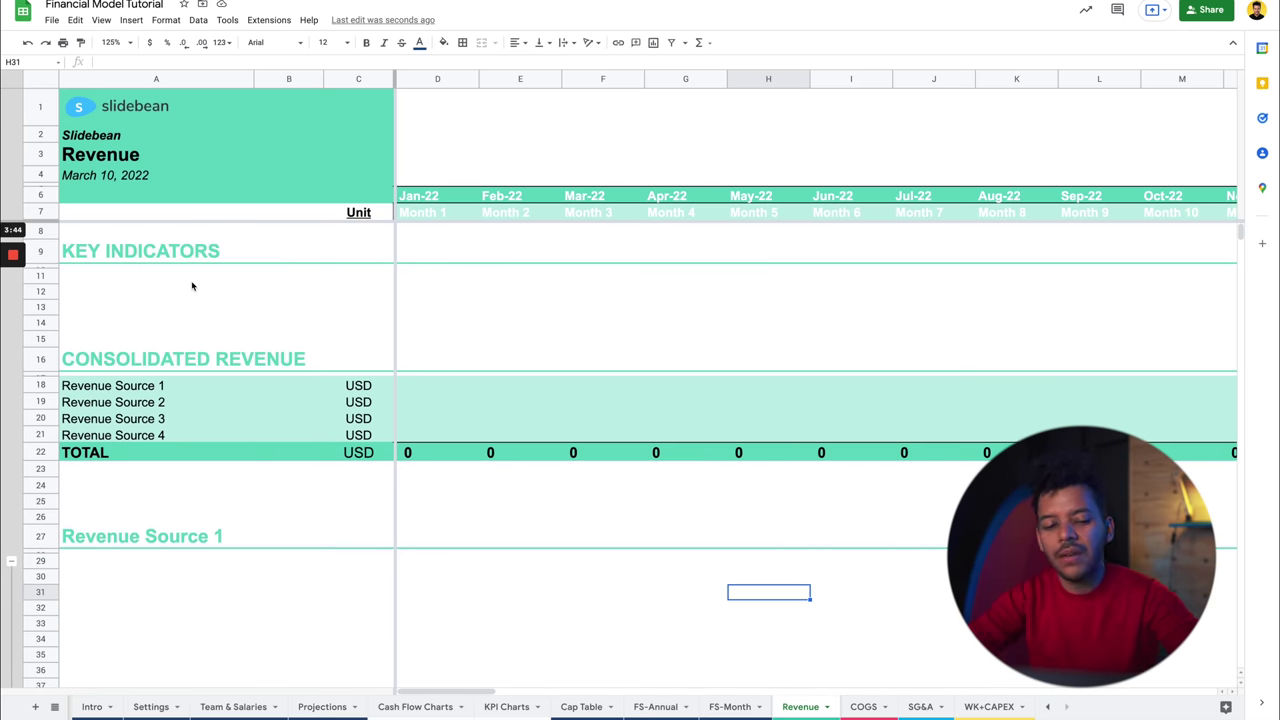
click(192, 286)
text(Website)
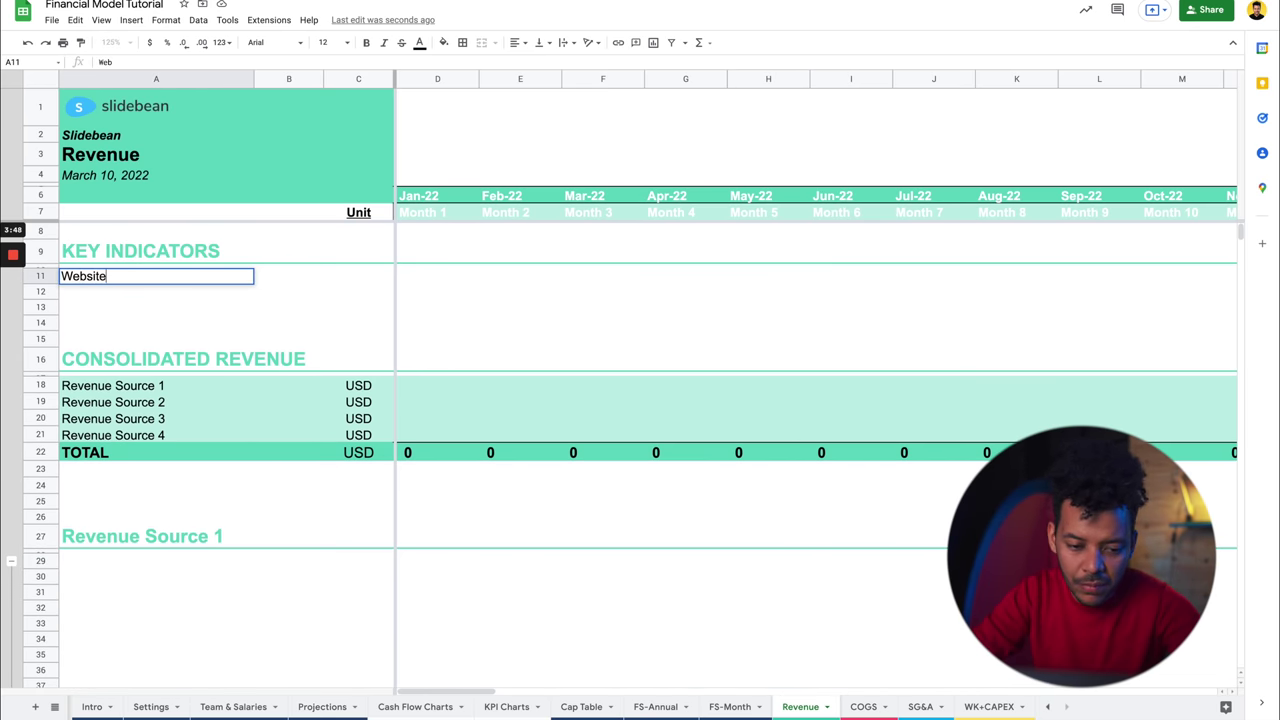
text( Traffic)
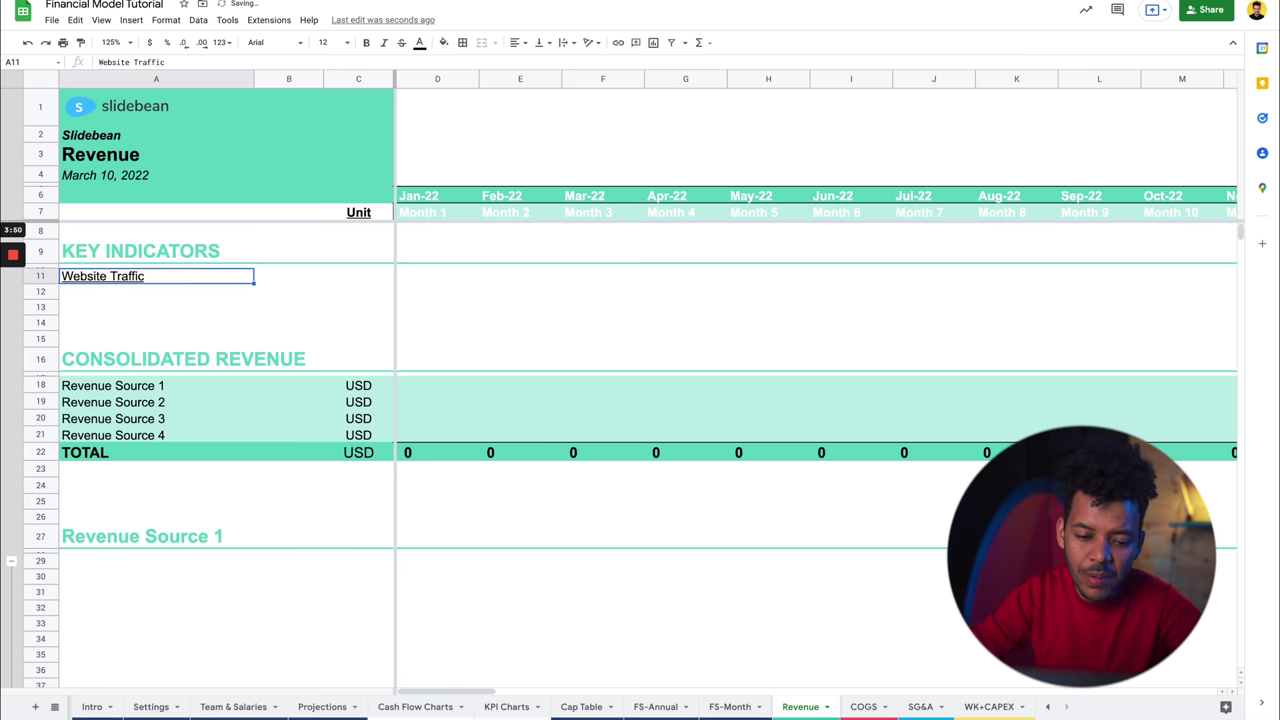
Calculate January 2022 website traffic in D11 as SG&A cell D224 divided by the CPC in Projections $C$39.
key(Tab)
key(Tab)
text(=)
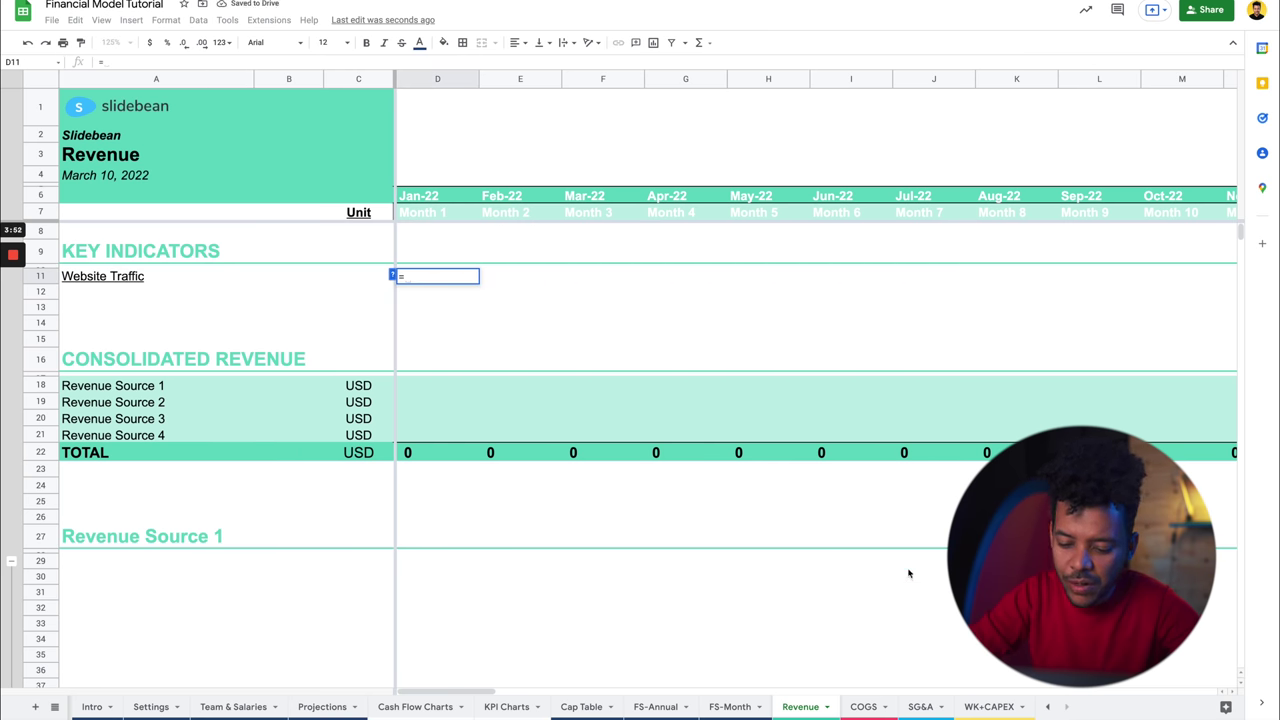
click(920, 706)
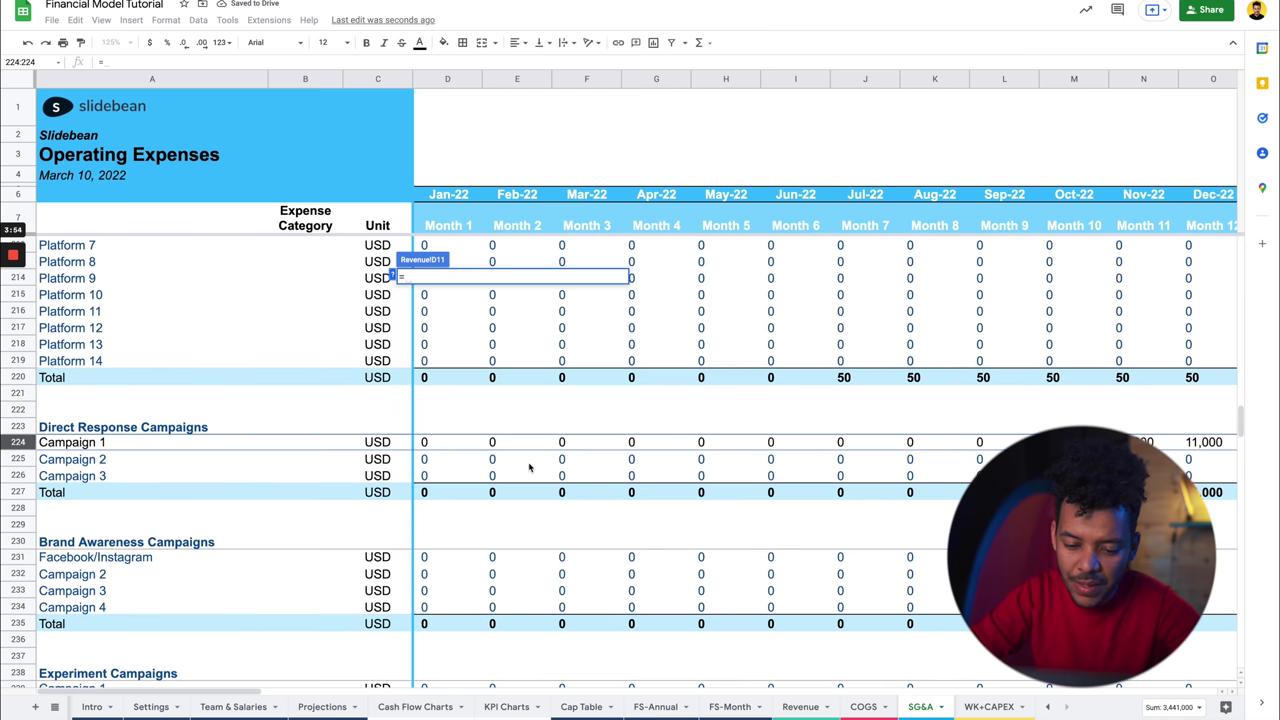
click(436, 445)
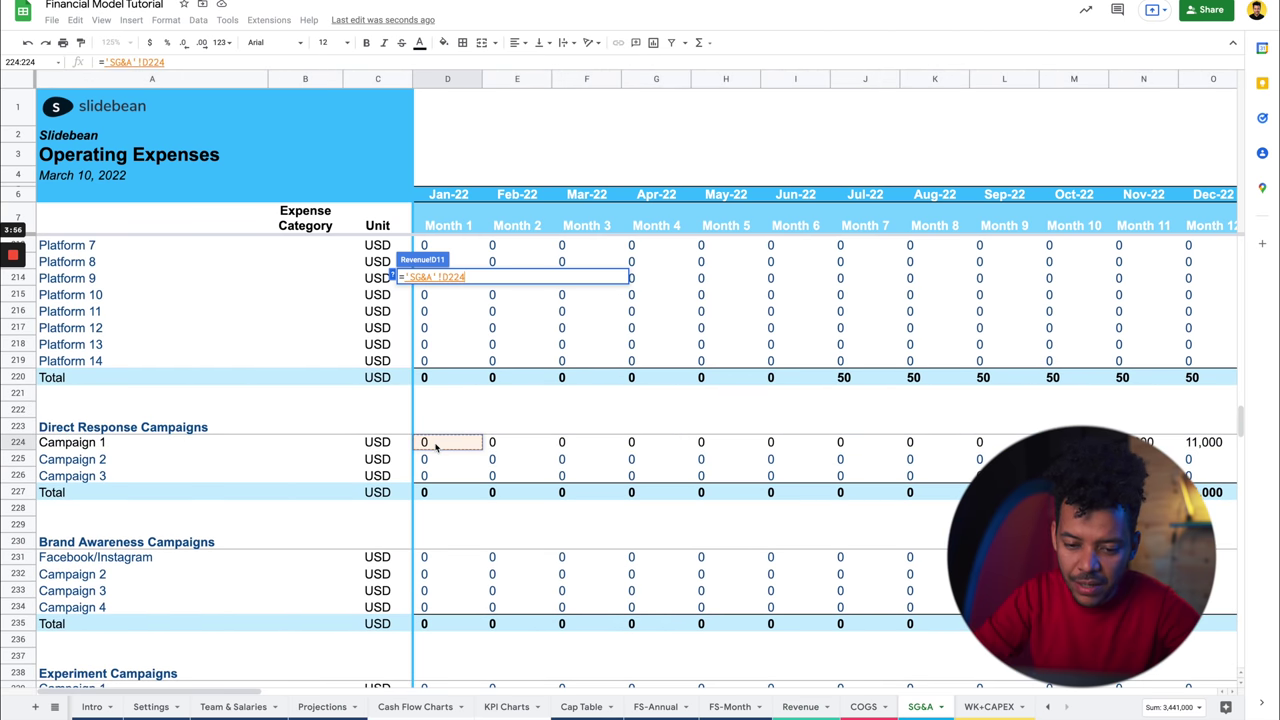
text(/)
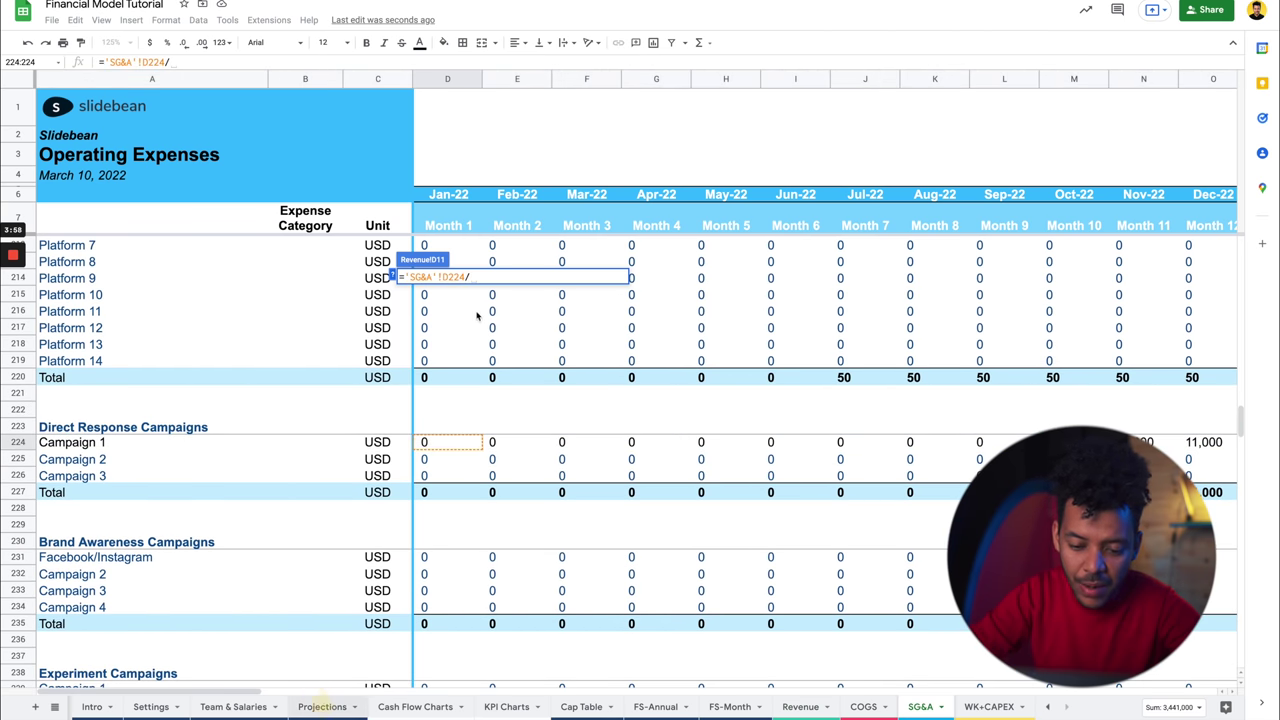
click(322, 706)
click(467, 391)
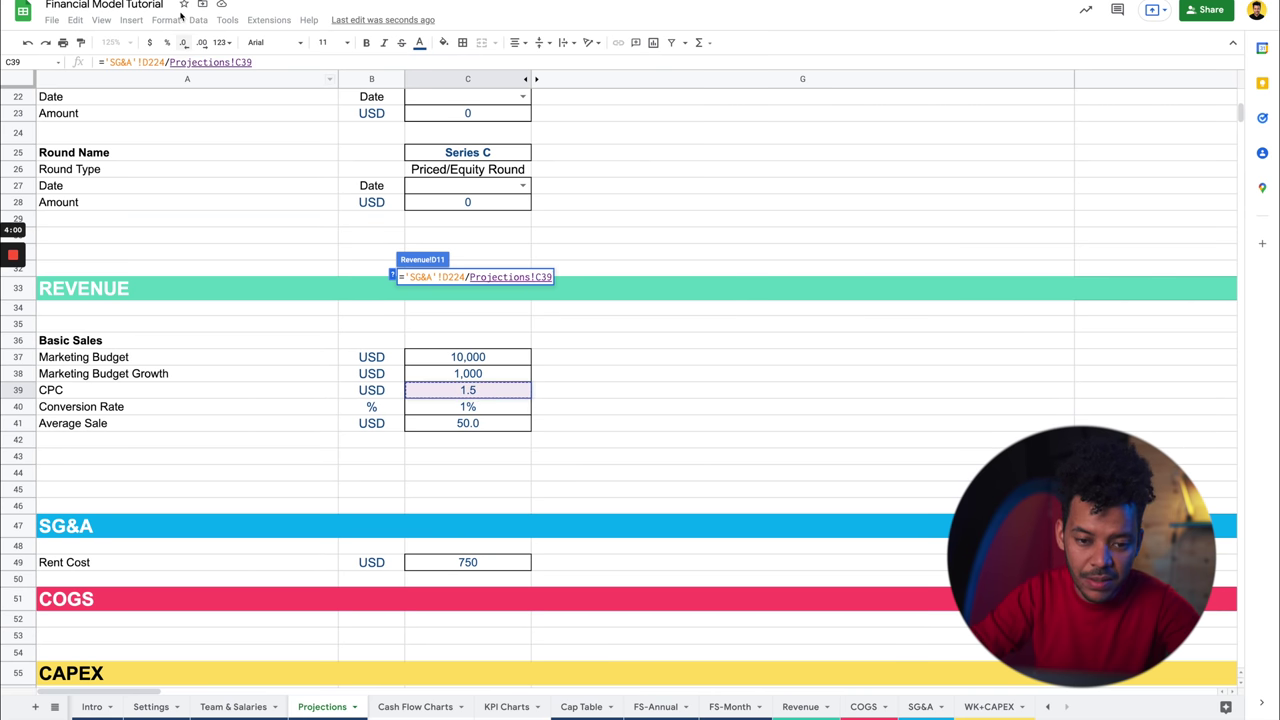
click(242, 60)
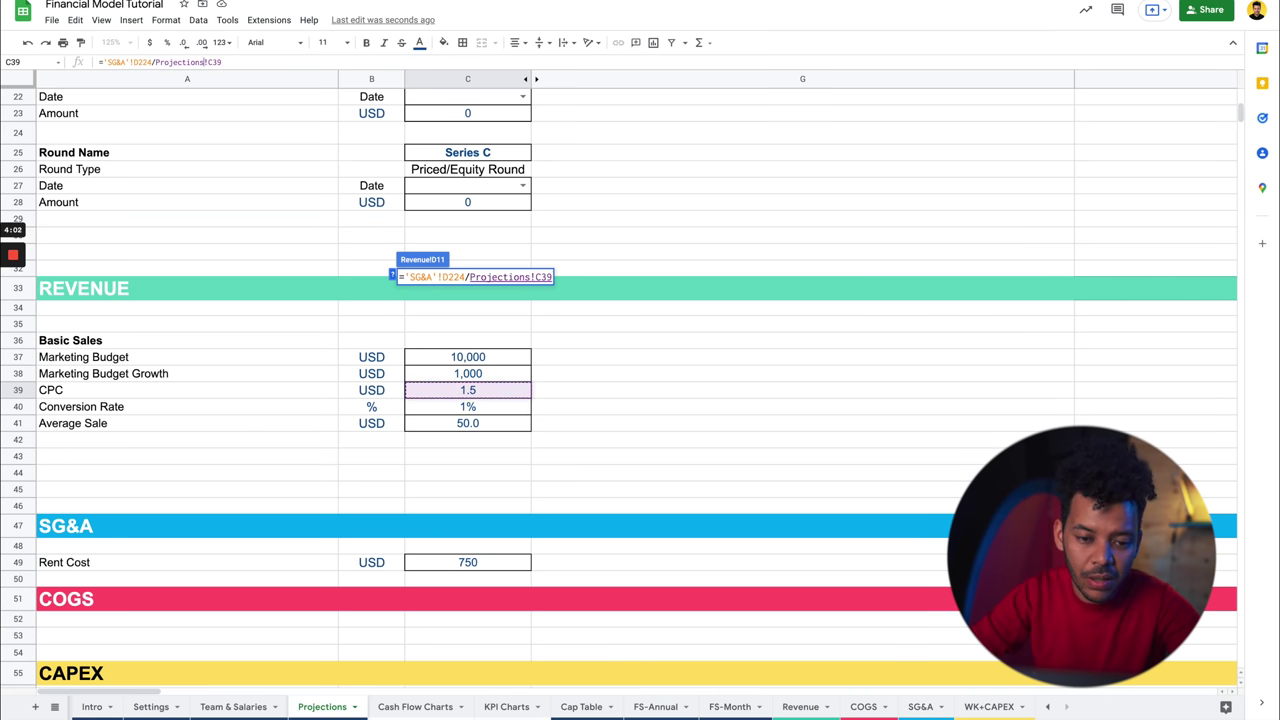
text($)
key(Return)
Fill the website traffic formula from D11 across all months through CI11.
key(ctrl+shift+Right)
key(ctrl+r)
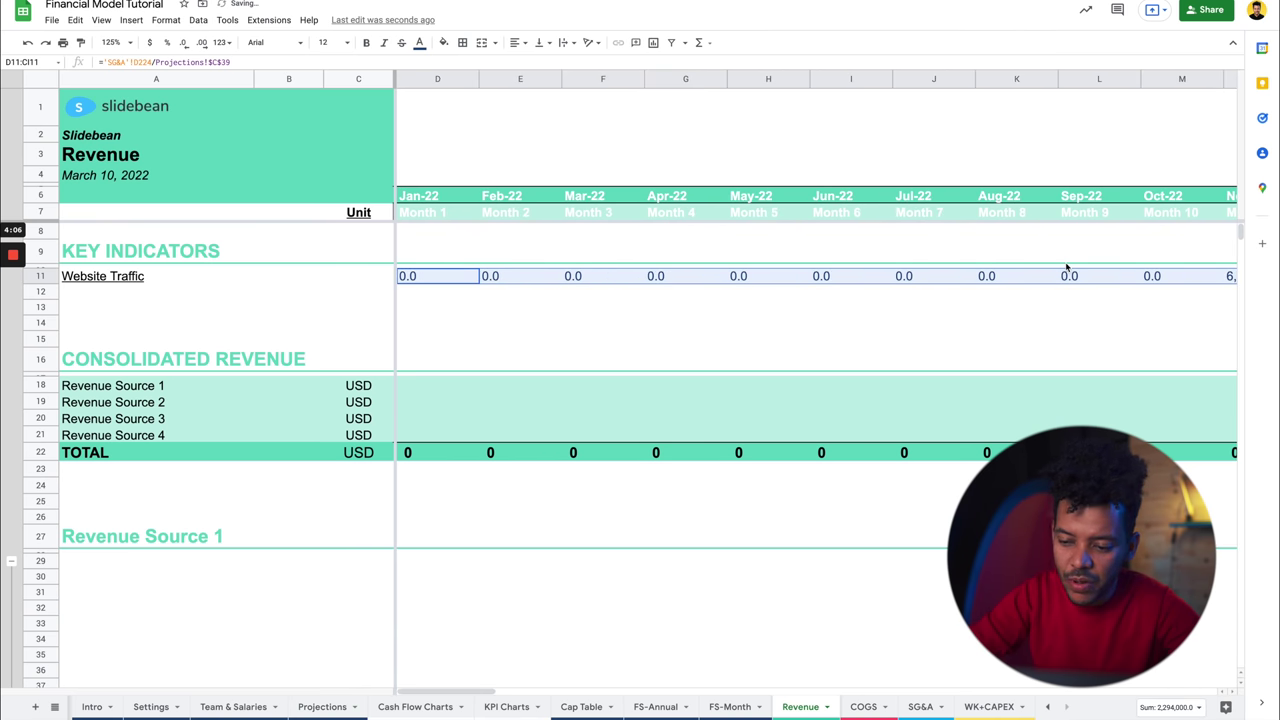
scroll(1069, 275, right, 5)
scroll(634, 280, left, 5)
Wrap the January 2022 website traffic formula in D11 in a ROUND function with 0 decimal places.
click(463, 306)
click(443, 276)
click(105, 61)
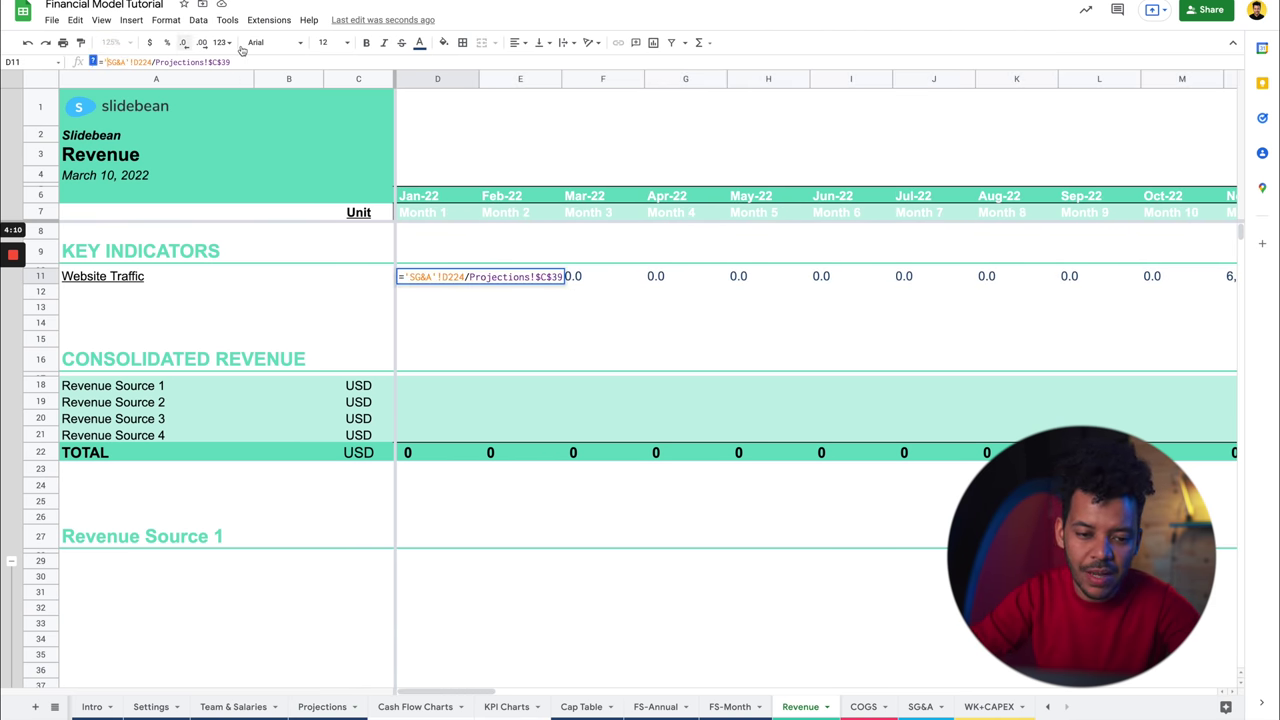
text(ROUN)
text(D()
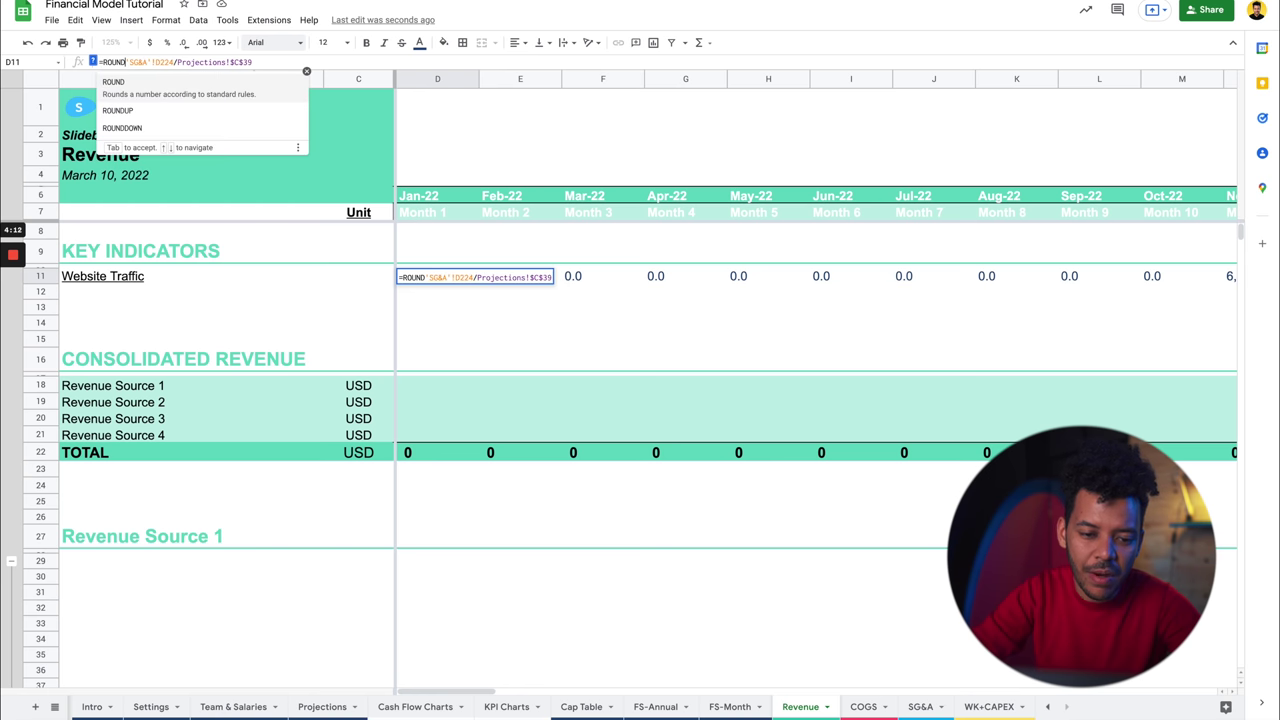
key(End)
text(,0))
key(Return)
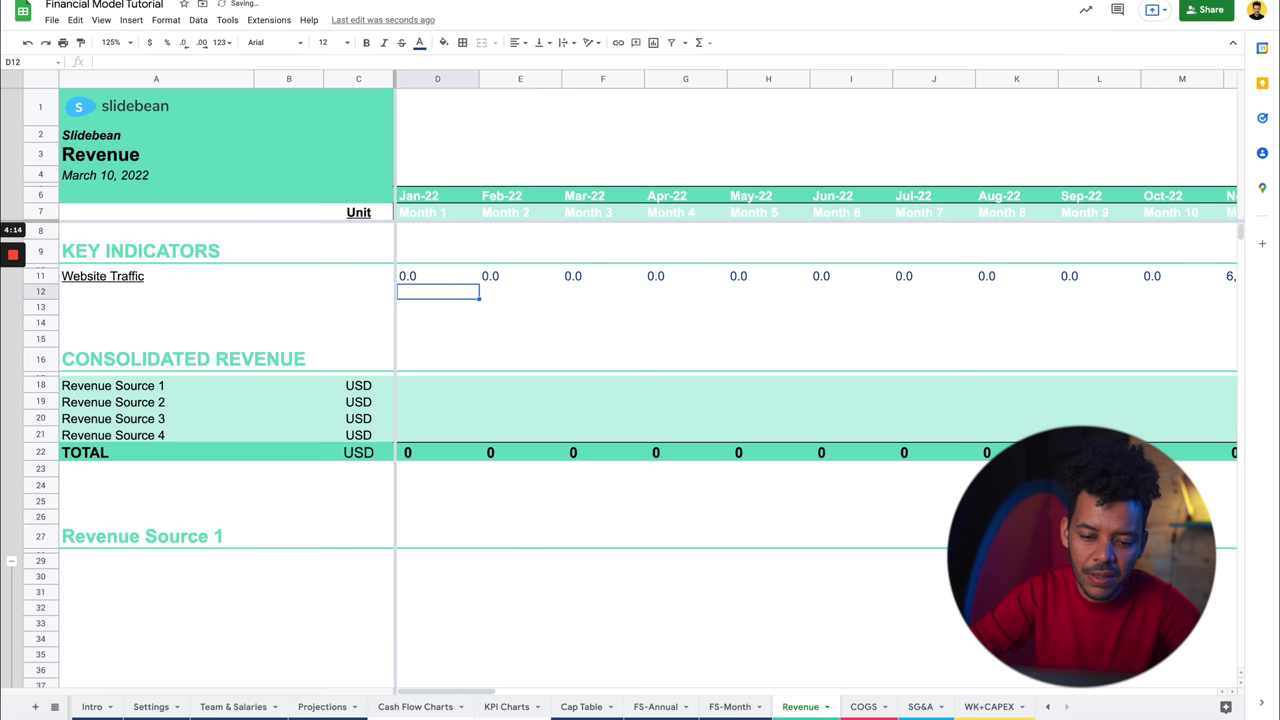
Fill the rounded website traffic formula across D11:CI11 and set the row's values to black text.
key(Up)
key(ctrl+shift+Right)
key(ctrl+r)
click(419, 43)
click(424, 78)
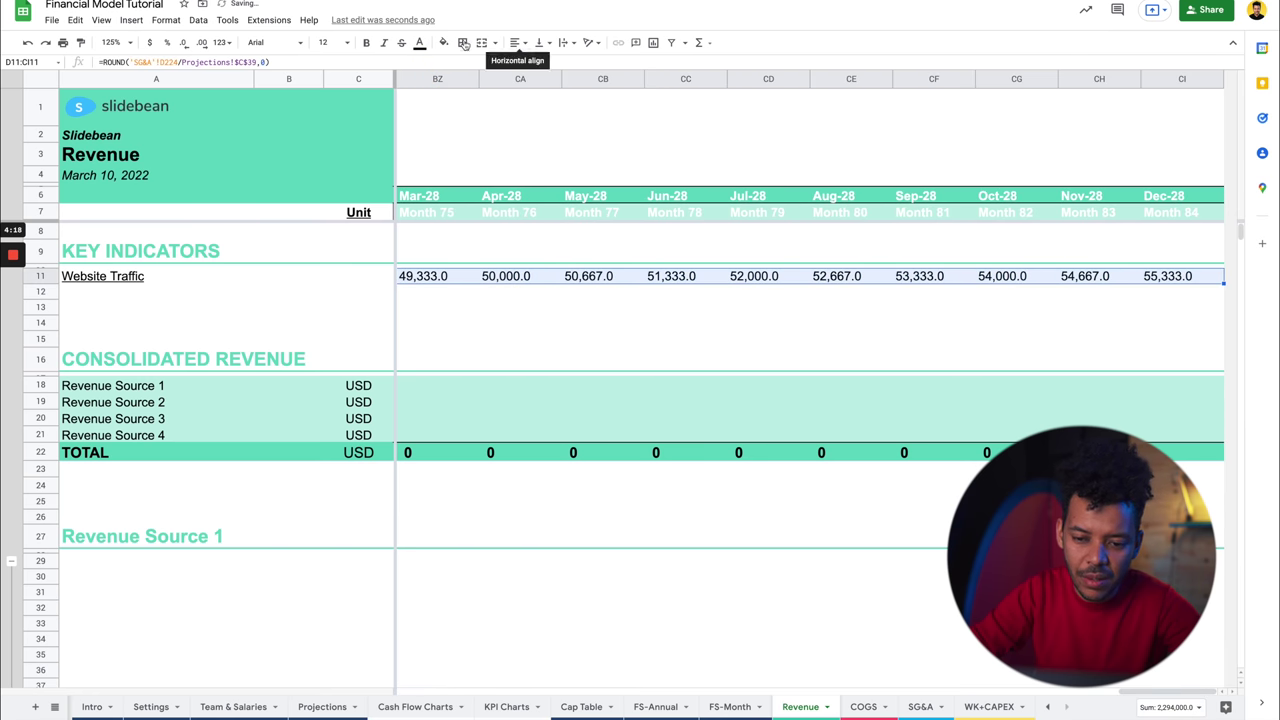
click(517, 43)
click(517, 43)
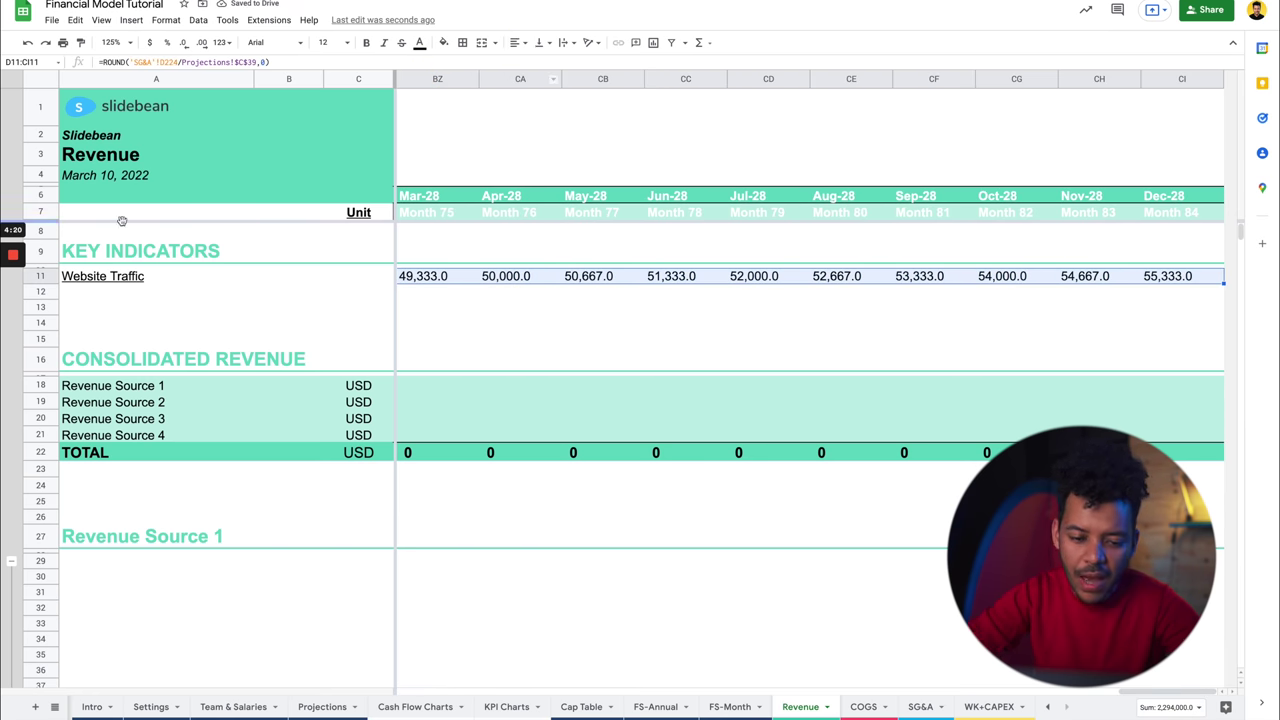
Add the row label Order in A30 under the Revenue Source 1 heading.
click(180, 322)
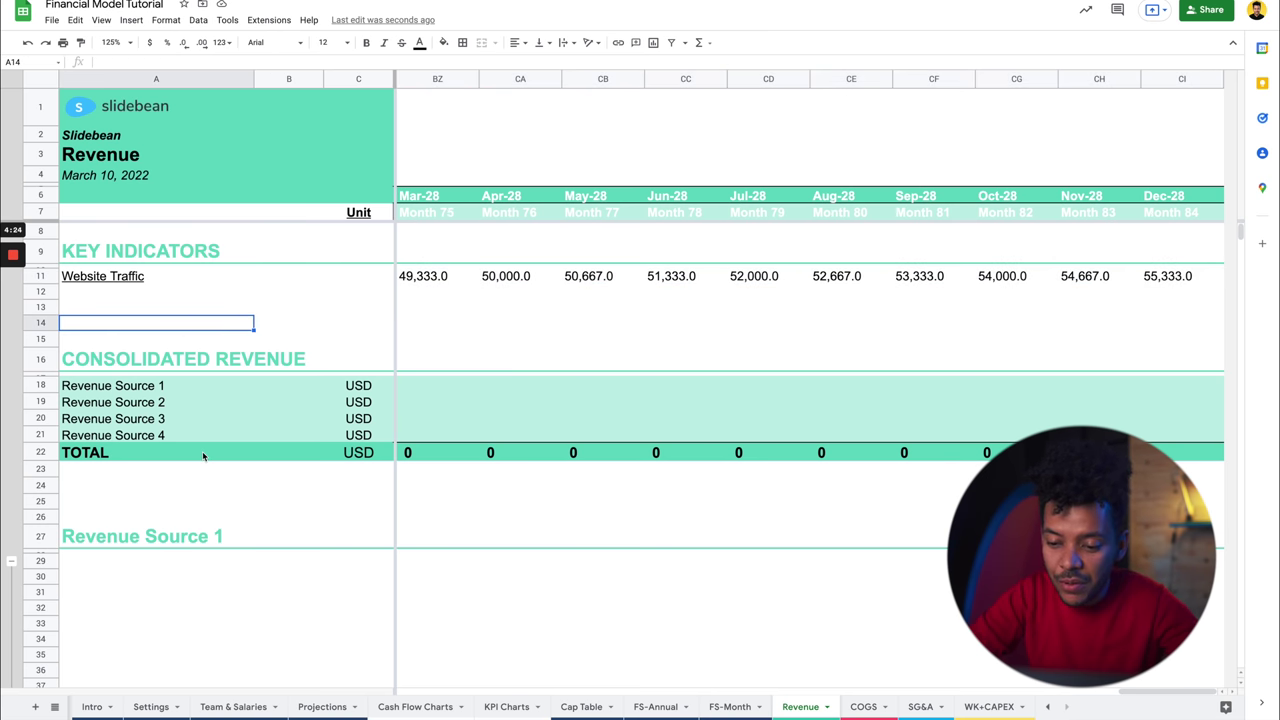
scroll(386, 456, left, 15)
click(223, 576)
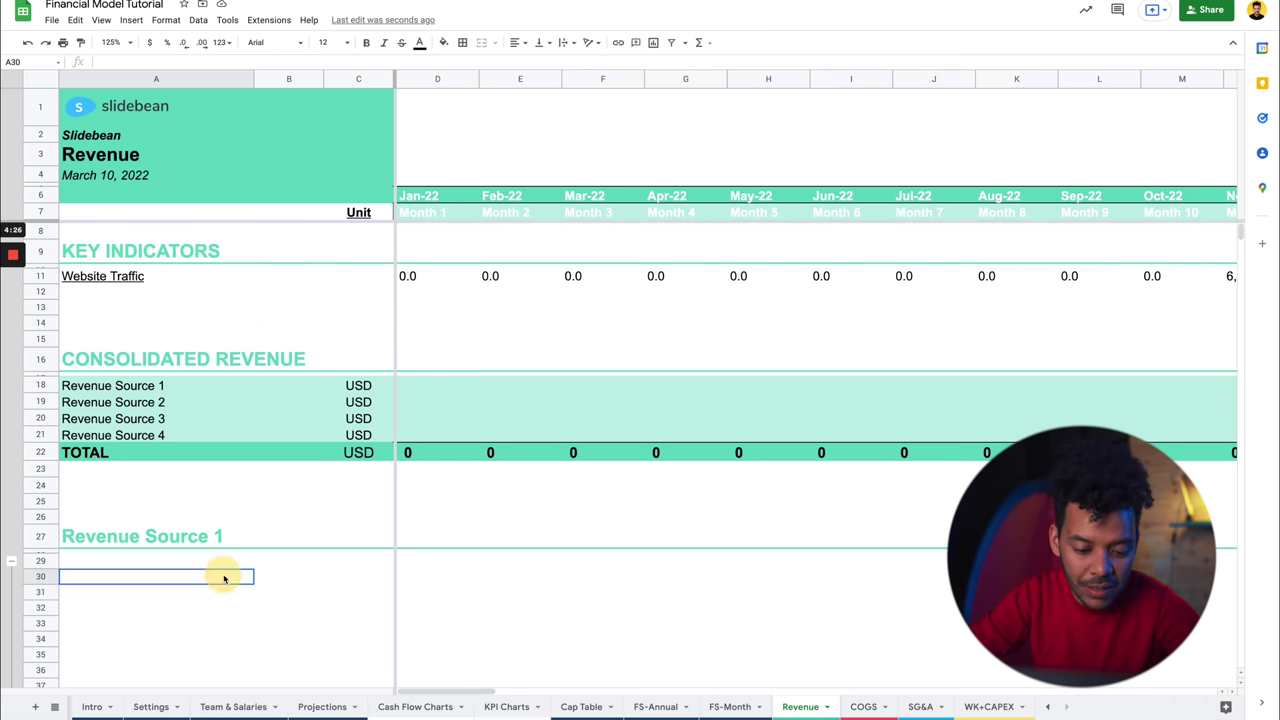
text(Orde)
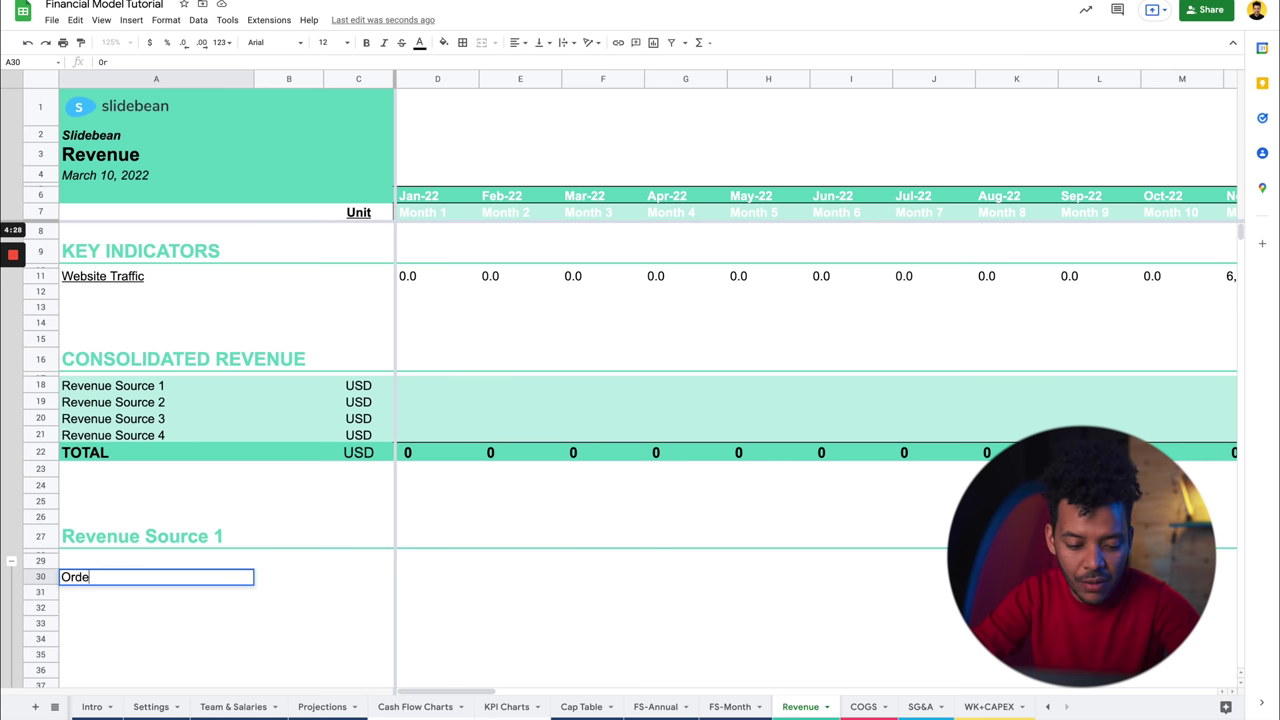
text(r)
Link the Revenue Source 1 heading in A27 to the Basic Sales title in Projections cell A36.
key(Up)
key(Up)
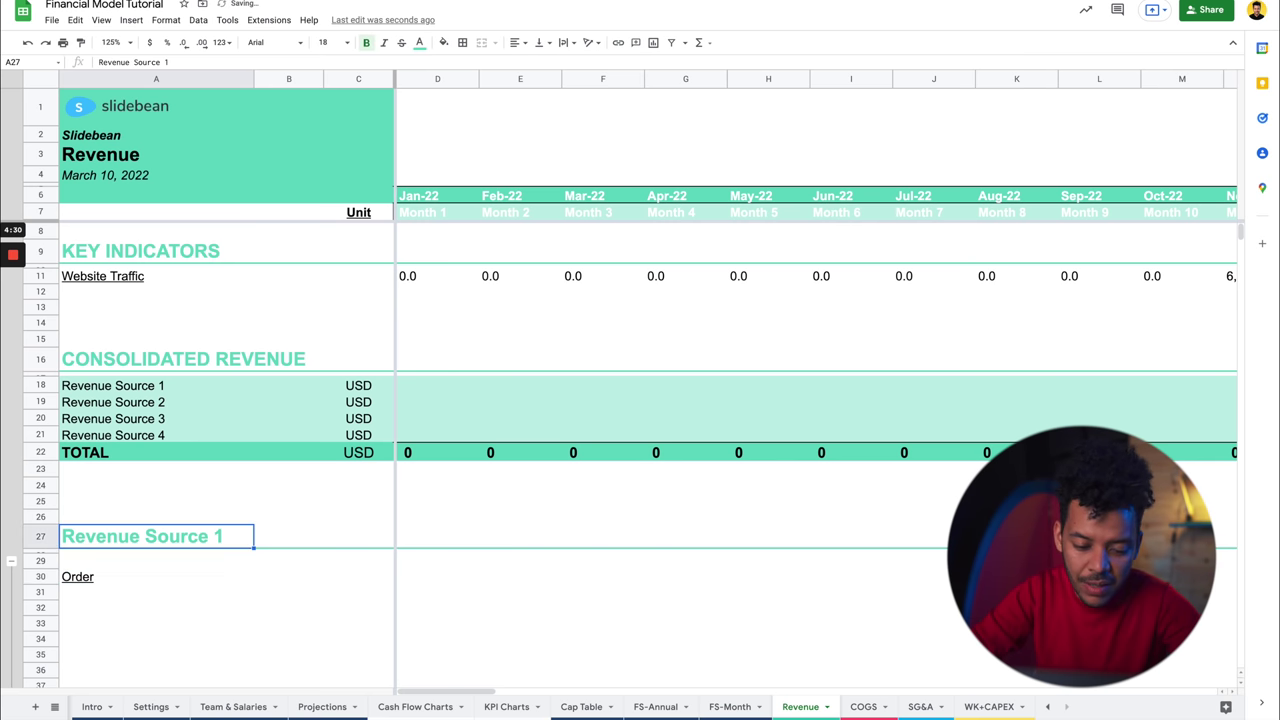
text(=)
click(323, 706)
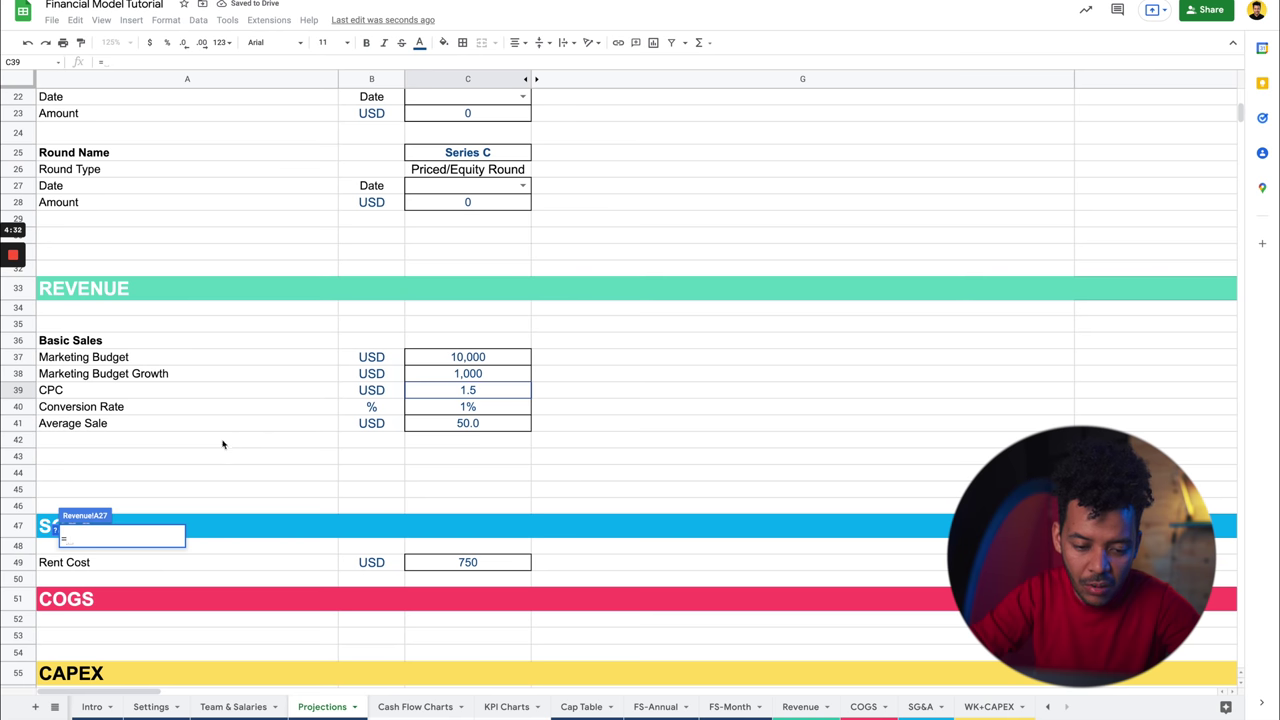
click(144, 346)
key(Return)
Change the row label in A30 to Orders.
click(159, 577)
key(Right)
key(Right)
key(Right)
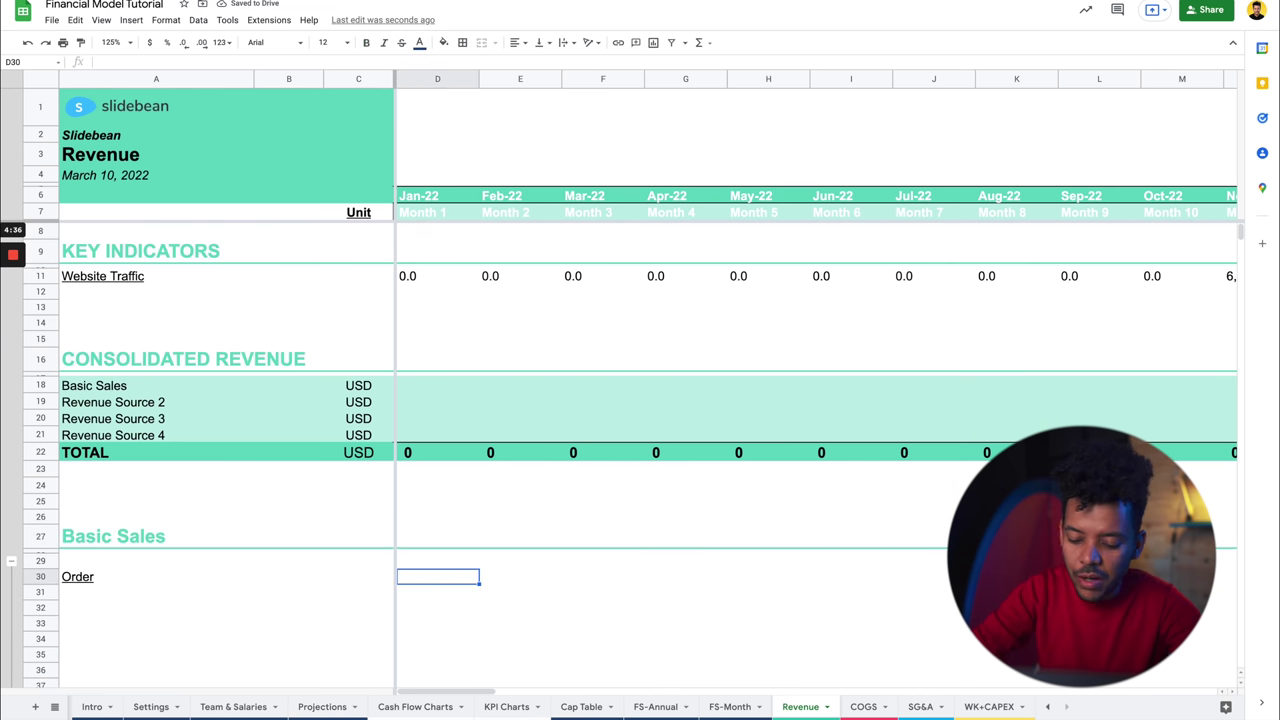
double_click(93, 580)
text(s)
key(Return)
Calculate January 2022 orders in D30 as website traffic D11 multiplied by the Conversion Rate in Projections $C$40.
click(425, 577)
text(=)
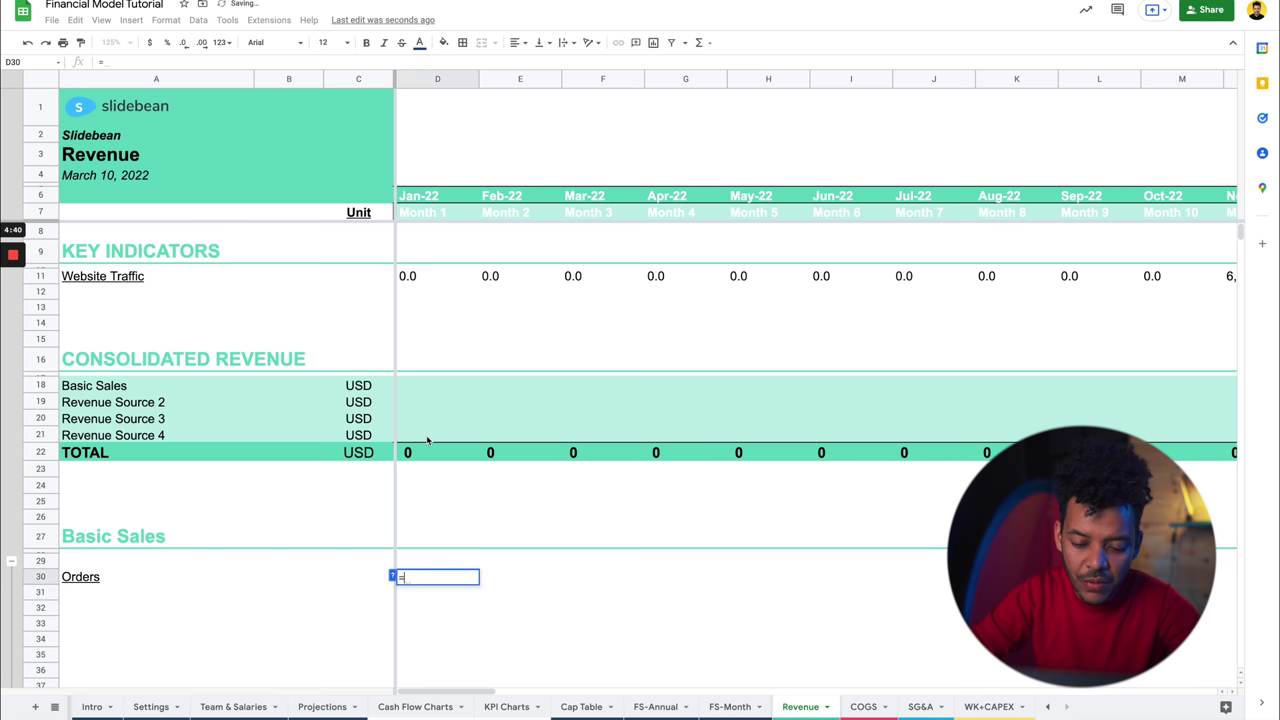
click(418, 280)
text(/)
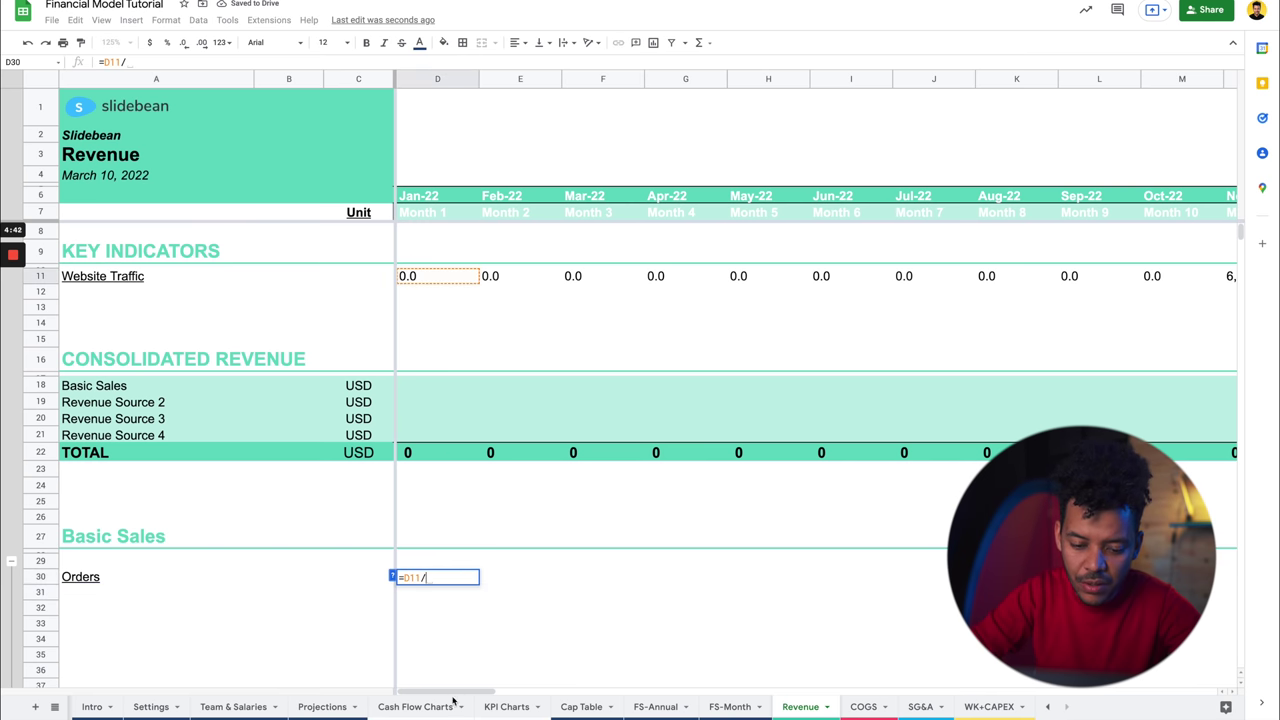
click(322, 706)
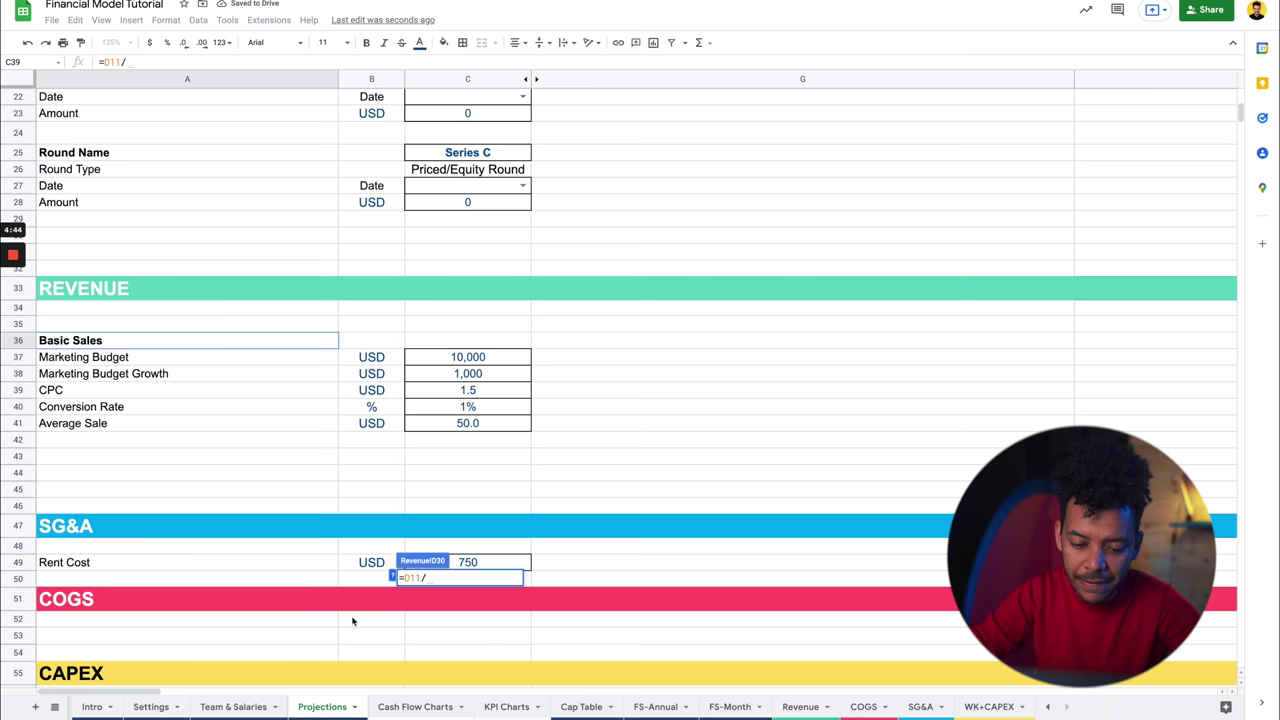
click(463, 410)
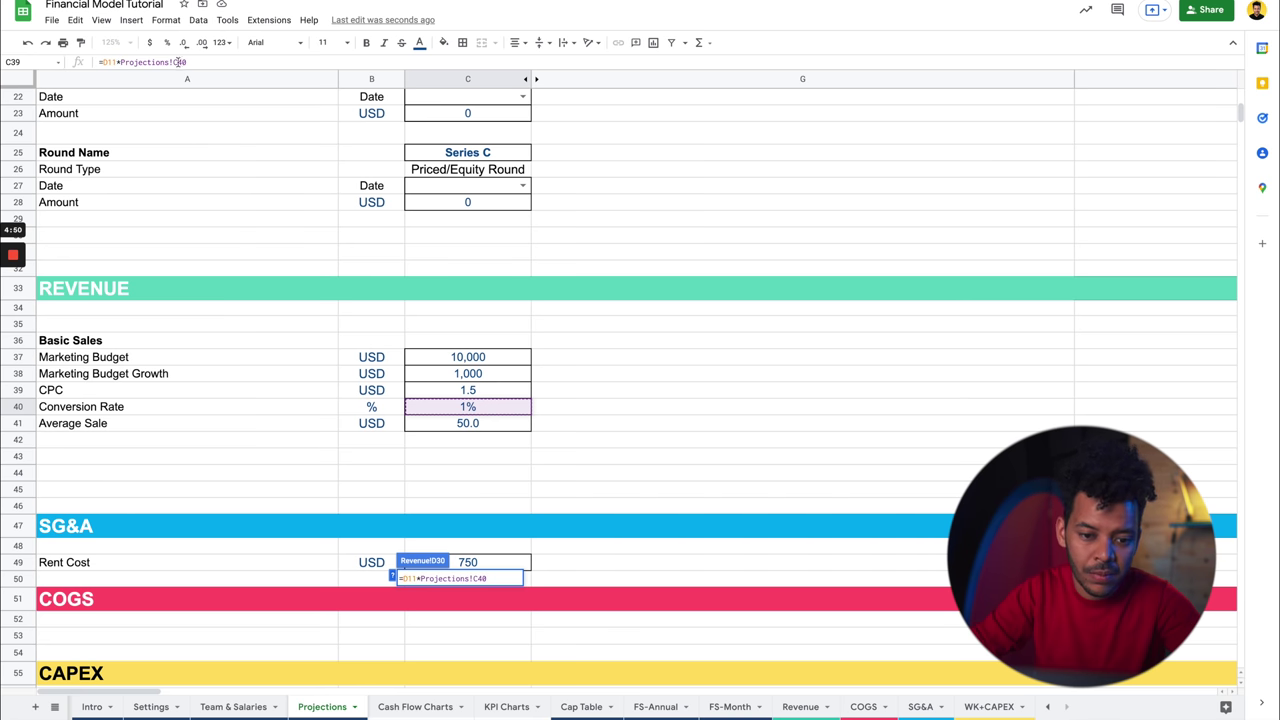
text($C$)
key(Return)
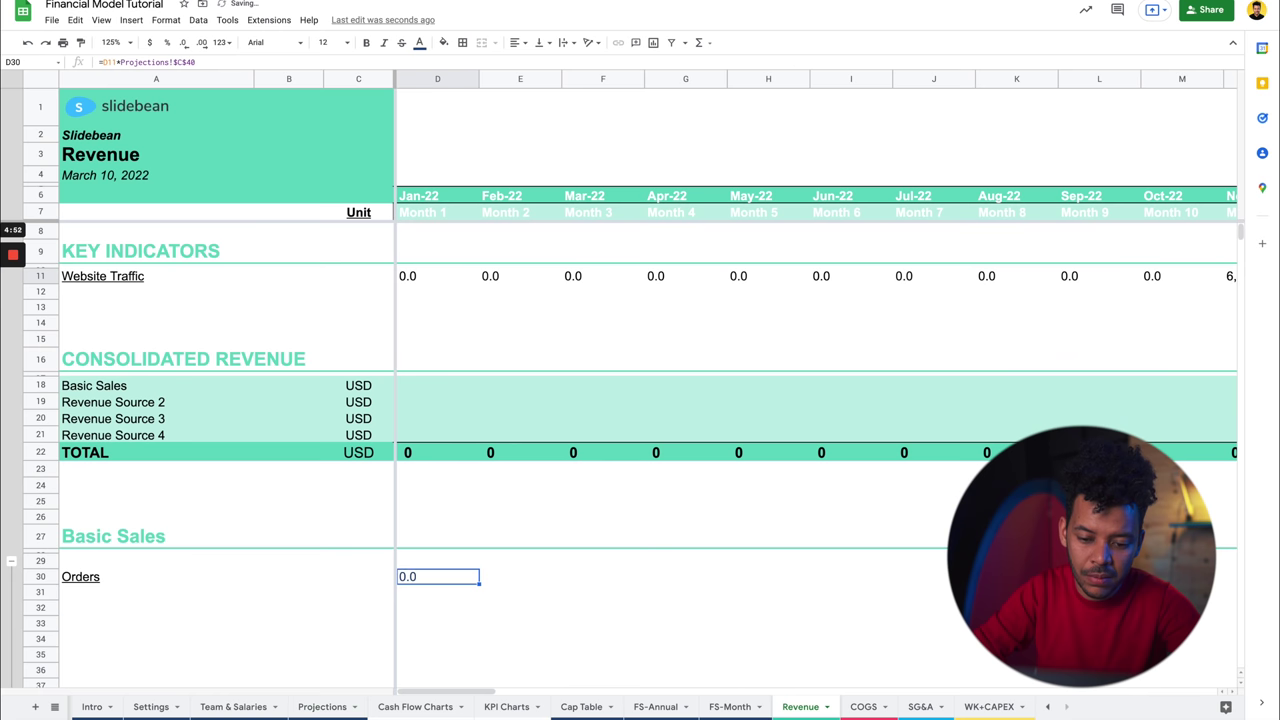
Fill the January 2022 orders formula across row 30 of the Revenue sheet through December 2028.
key(ctrl+shift+Right)
key(ctrl+r)
scroll(171, 434, down, 2)
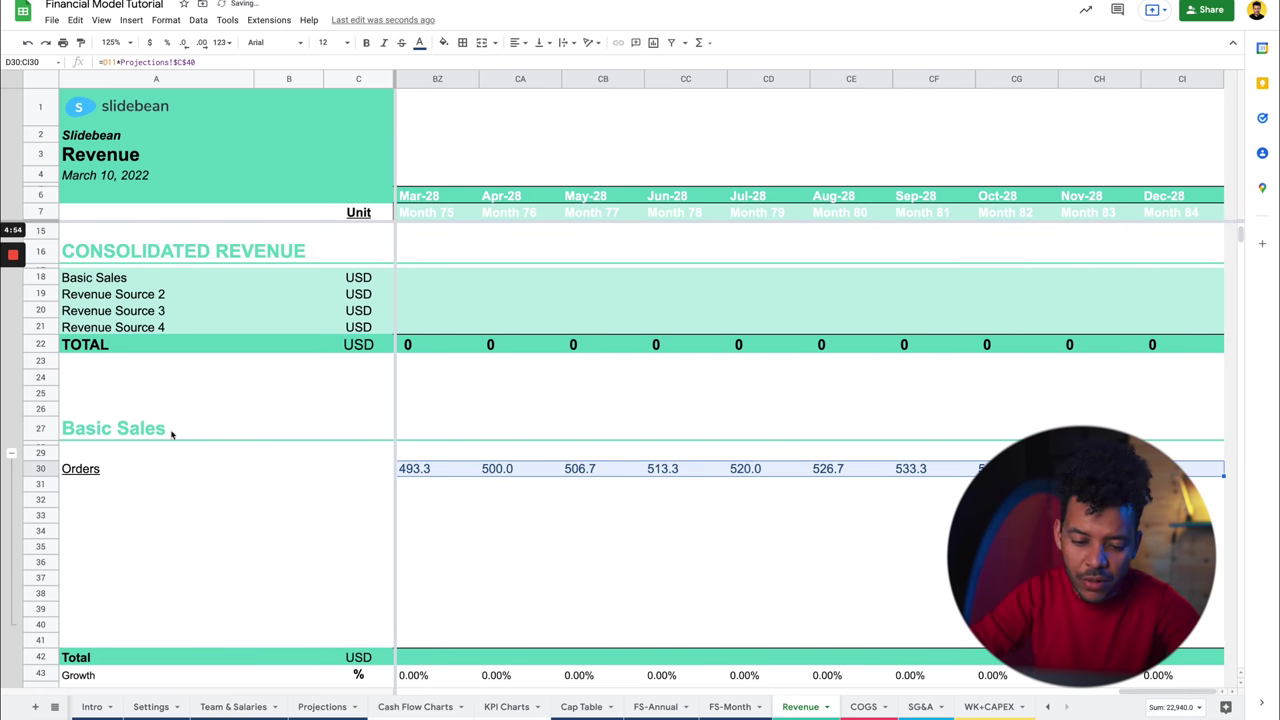
Add the row label Revenue in A31 below Orders in the Basic Sales section.
click(77, 488)
text(Re)
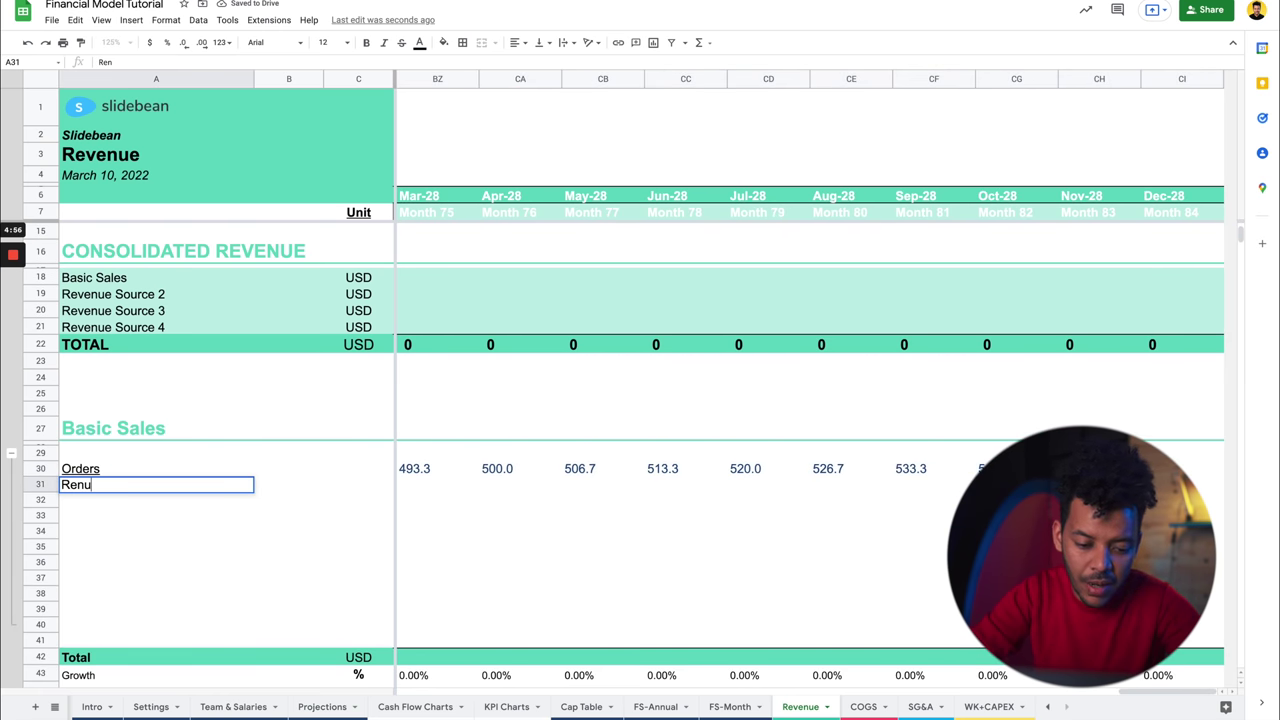
text(venue)
Calculate January 2022 revenue in D31 as orders D30 multiplied by the Average Sale in Projections $C$41.
key(Right)
key(Right)
key(Right)
key(Right)
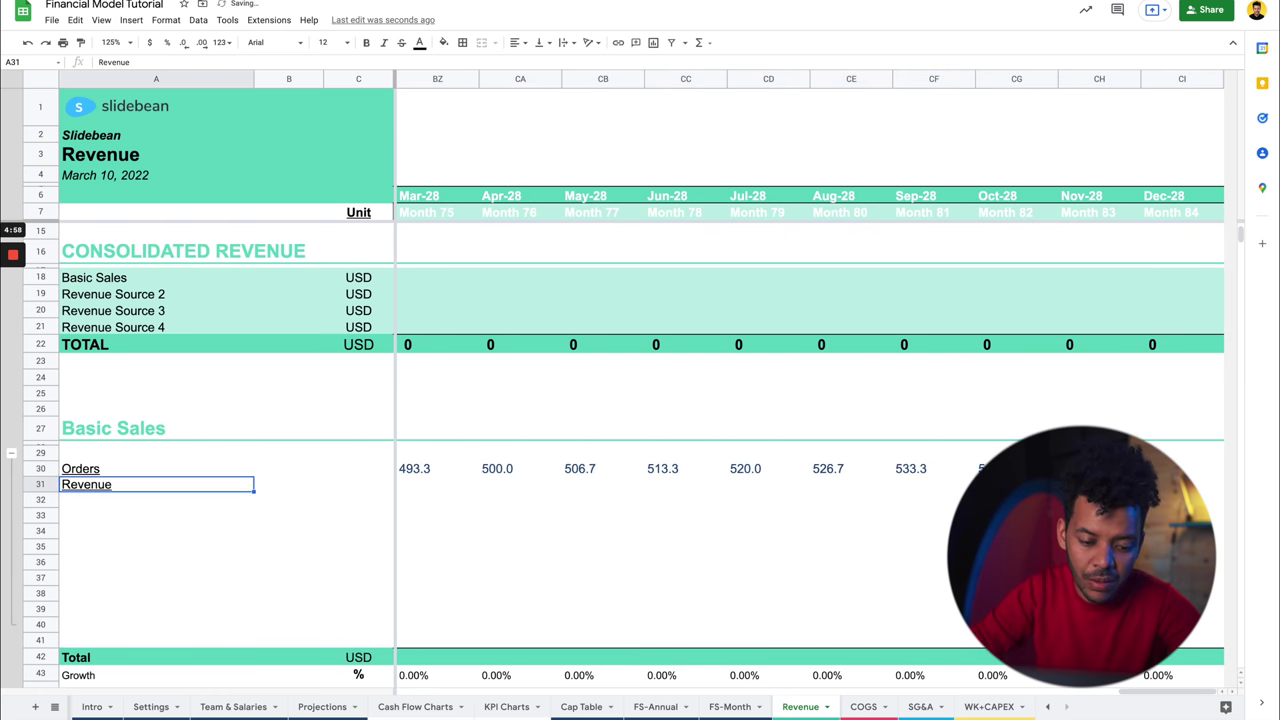
key(Left)
text(=)
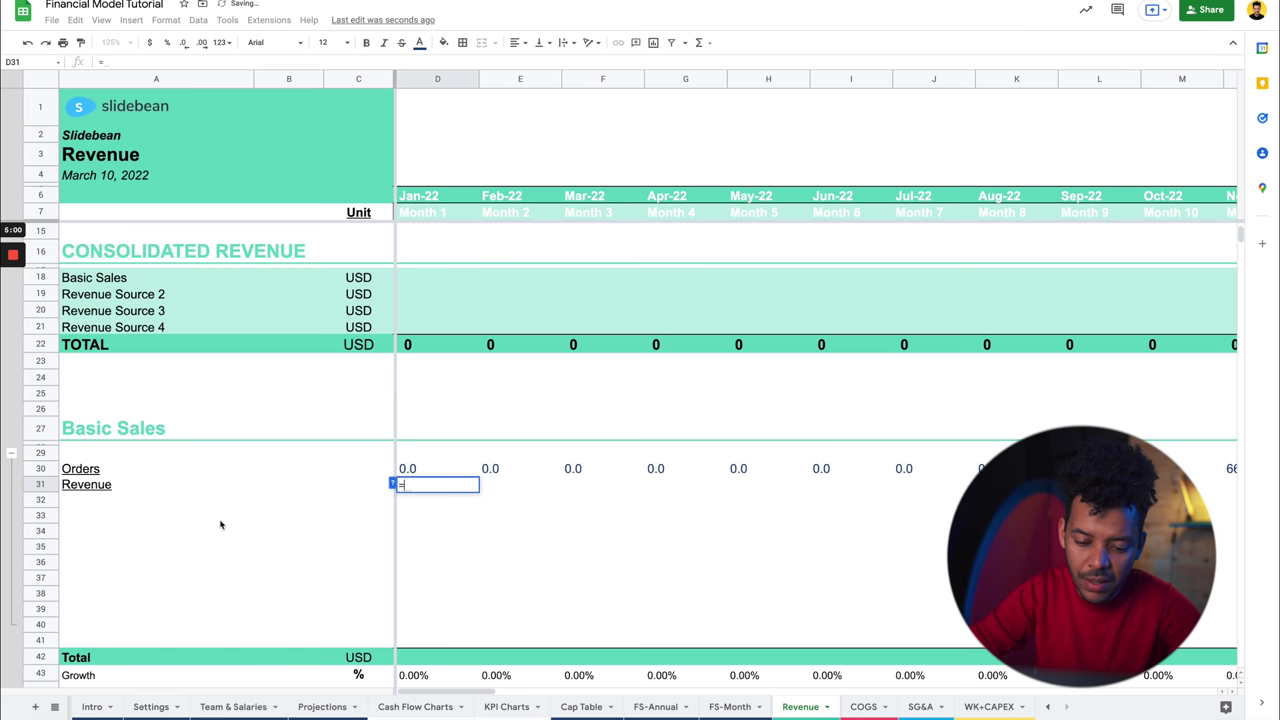
click(417, 469)
text(*)
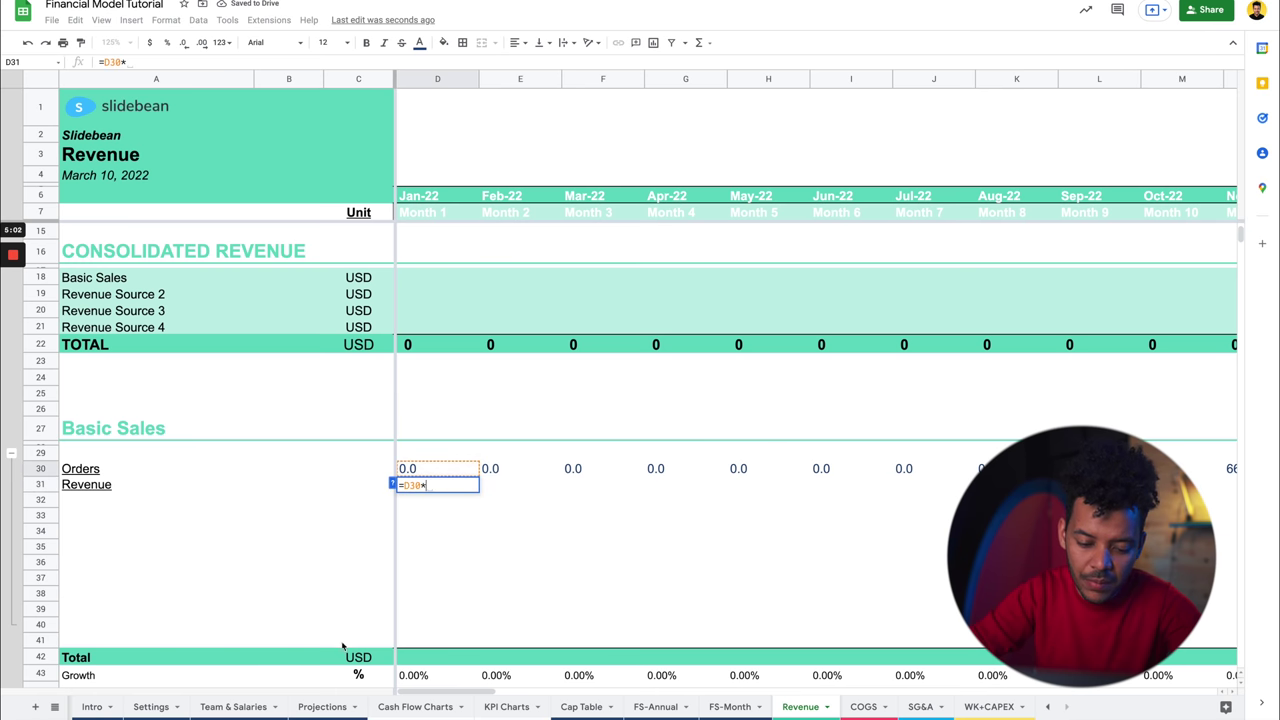
click(322, 706)
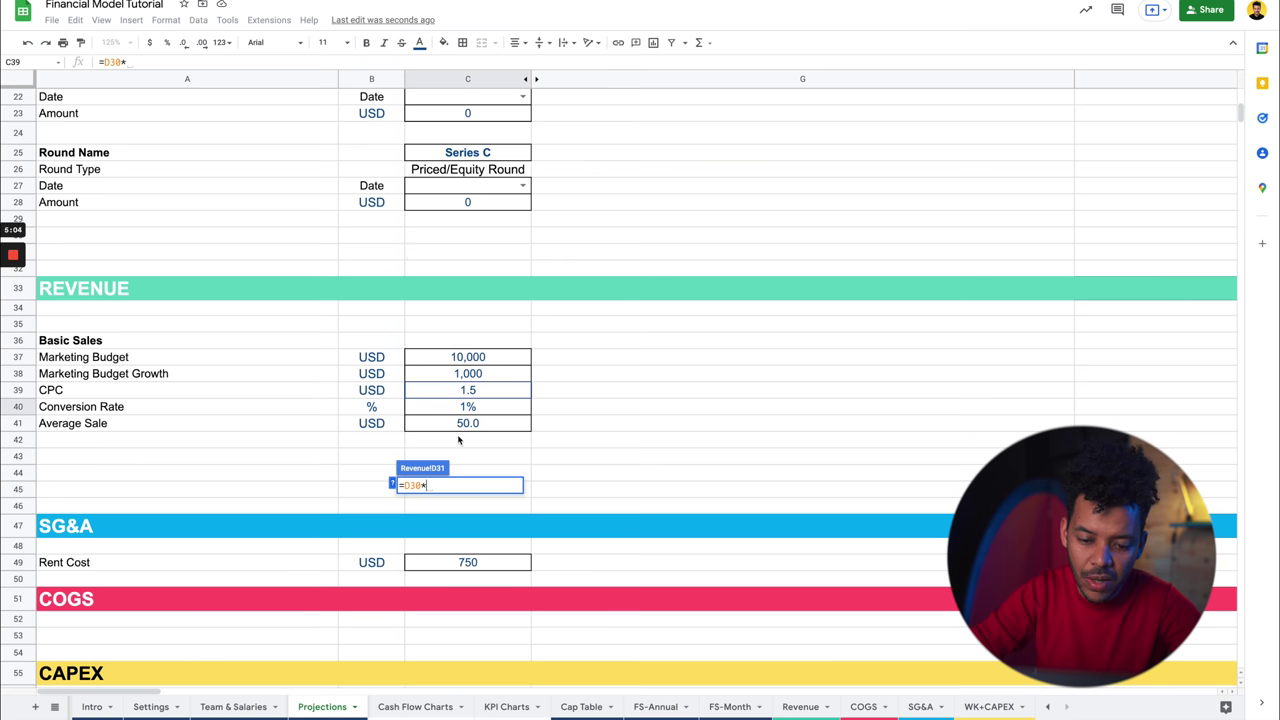
click(460, 424)
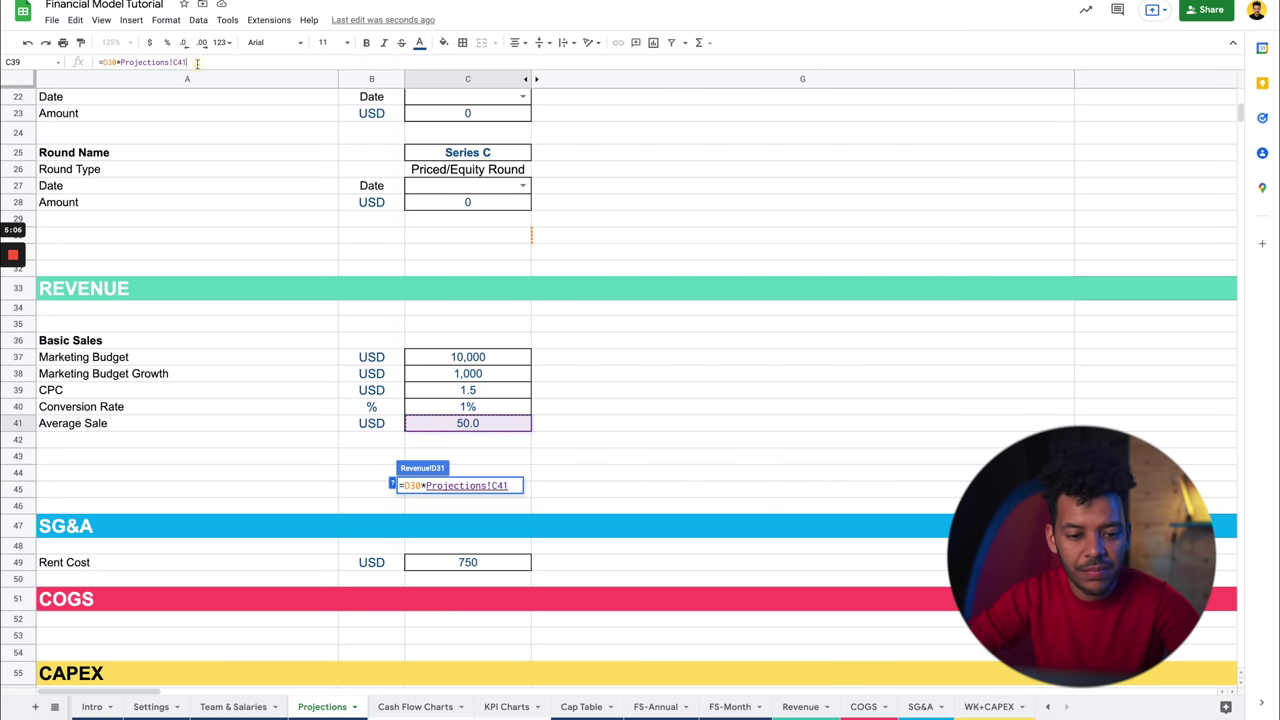
key(F4)
key(Return)
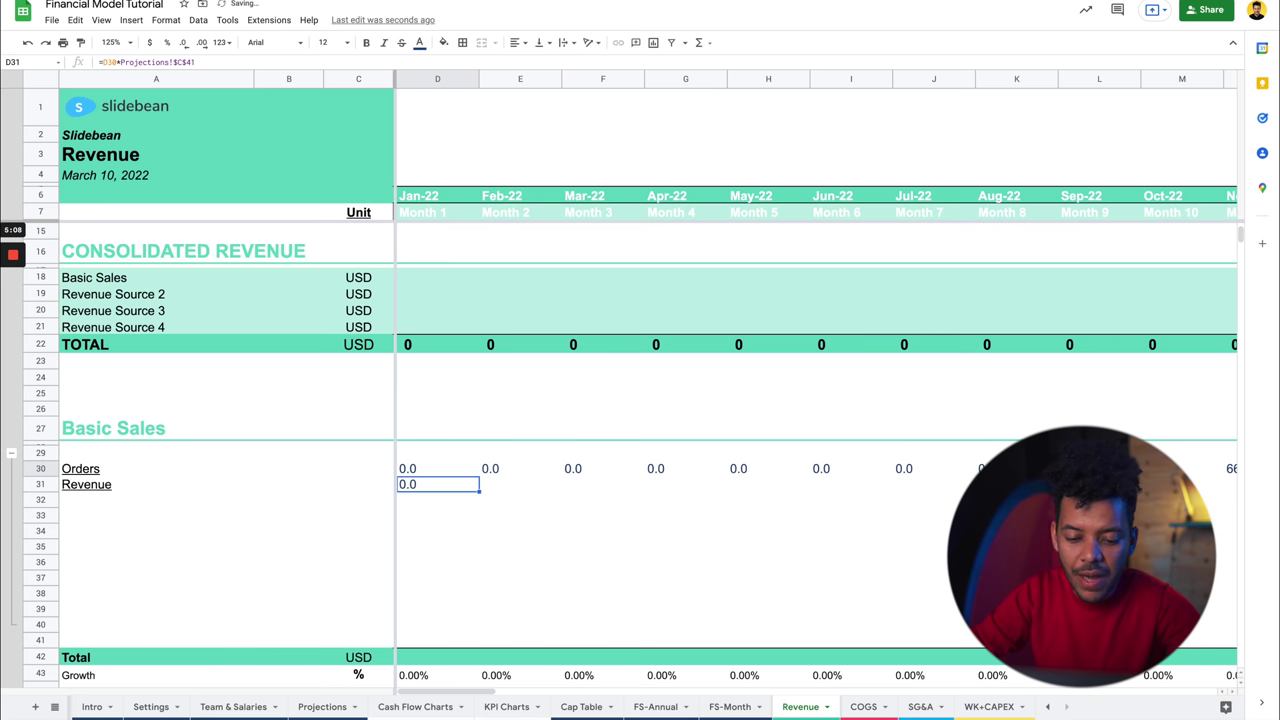
Fill the D31 revenue formula across row 31 through December 2028.
key(ctrl+shift+Right)
key(ctrl+r)
scroll(698, 502, left, 15)
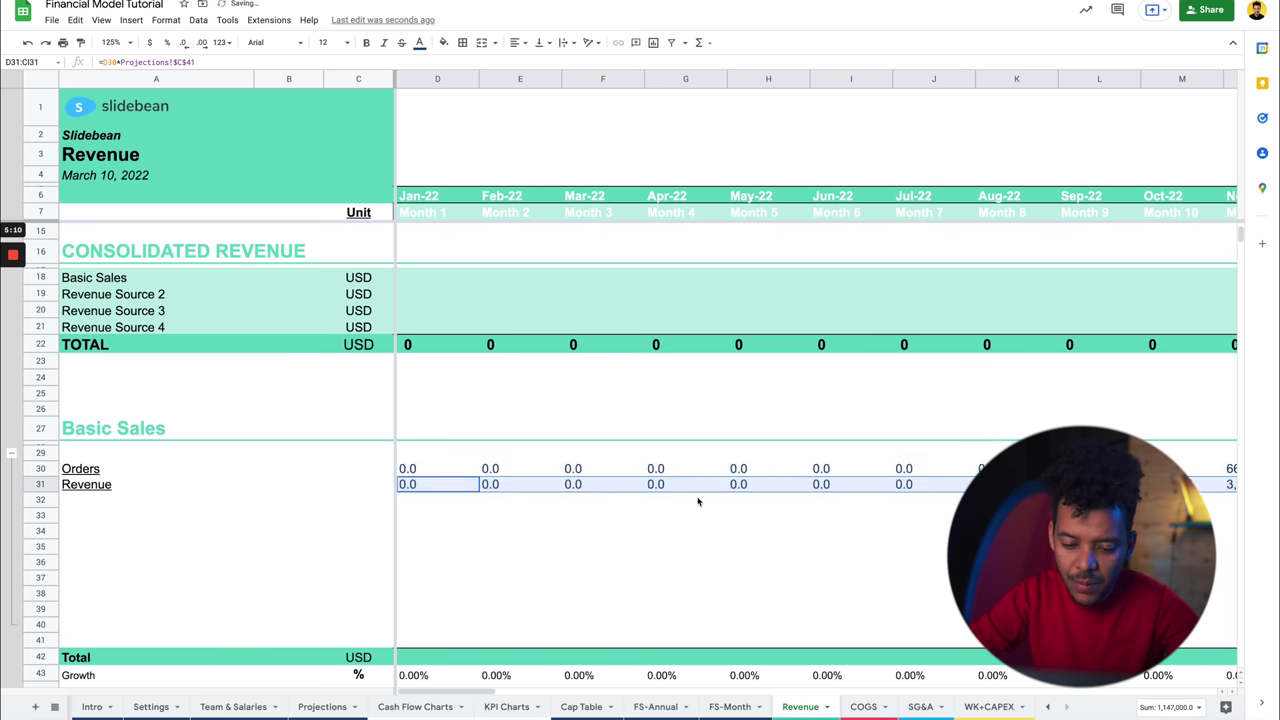
Link the Basic Sales Total for January 2022 in D42 to the revenue in D31.
scroll(698, 502, down, 1)
click(434, 590)
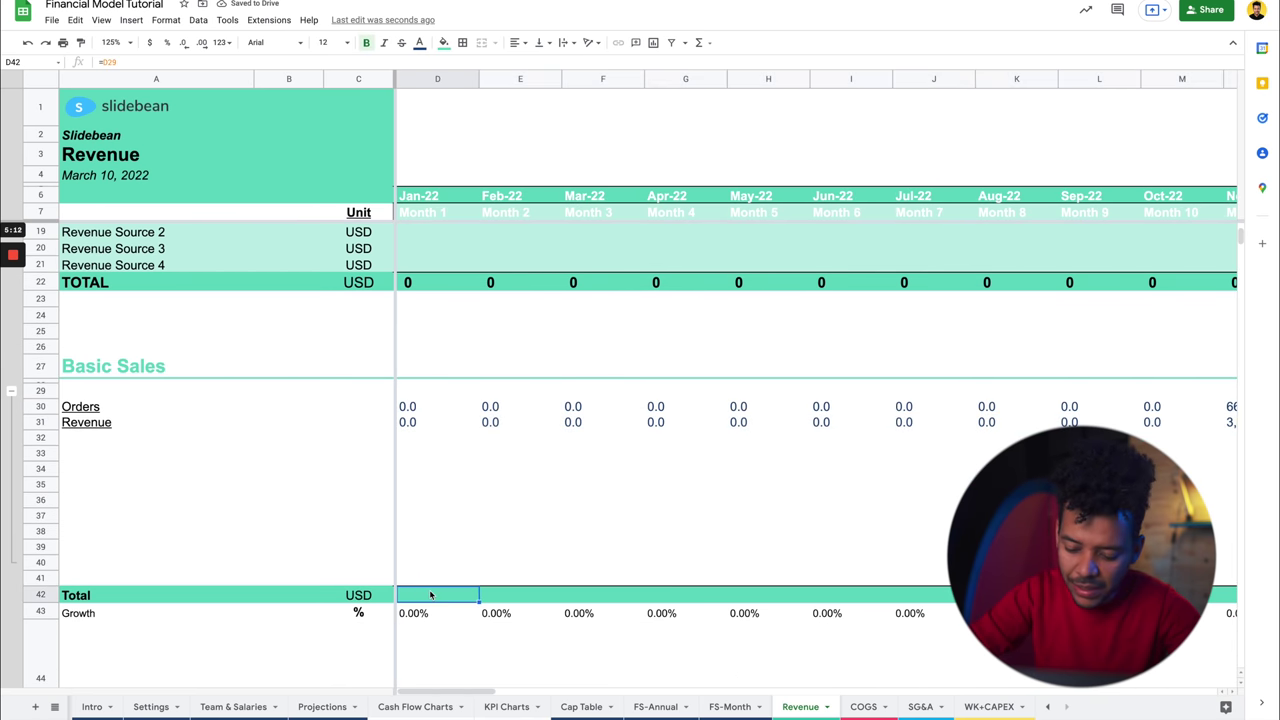
text(=)
click(424, 422)
key(Return)
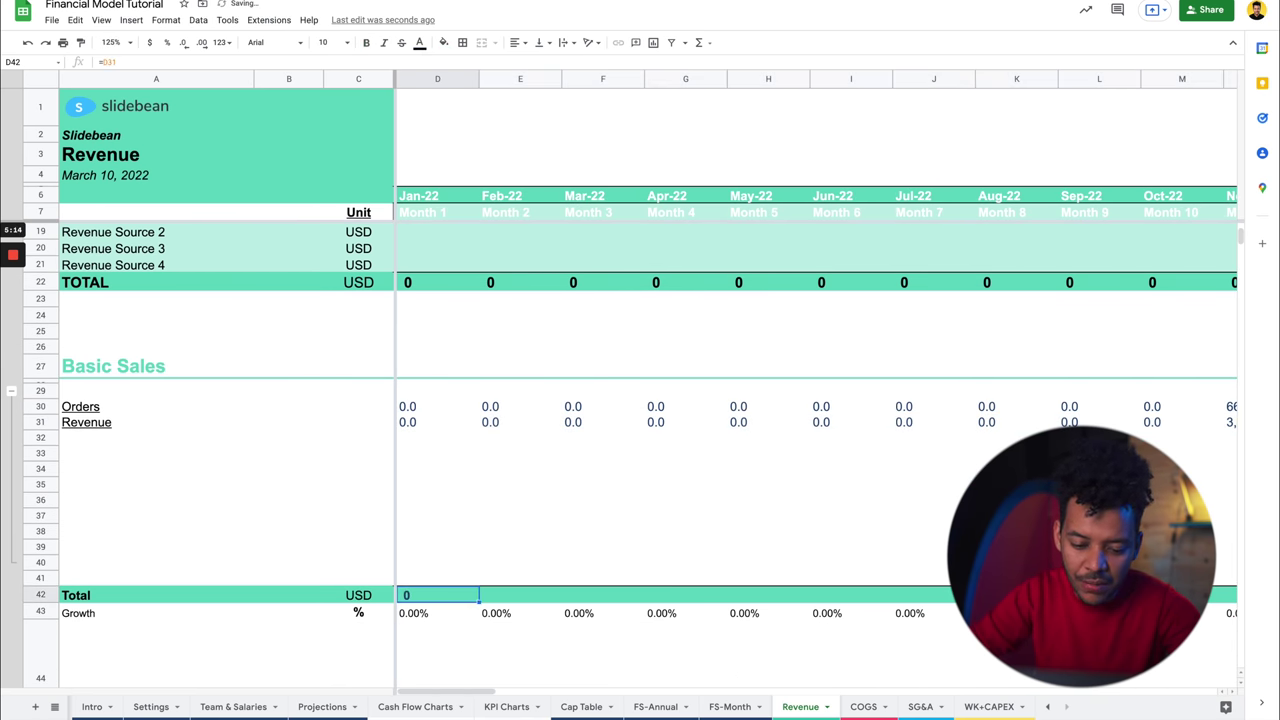
Fill the D42 total formula across row 42 through December 2028 and change the text color of those totals.
key(Up)
key(ctrl+shift+Right)
key(ctrl+r)
scroll(313, 450, left, 20)
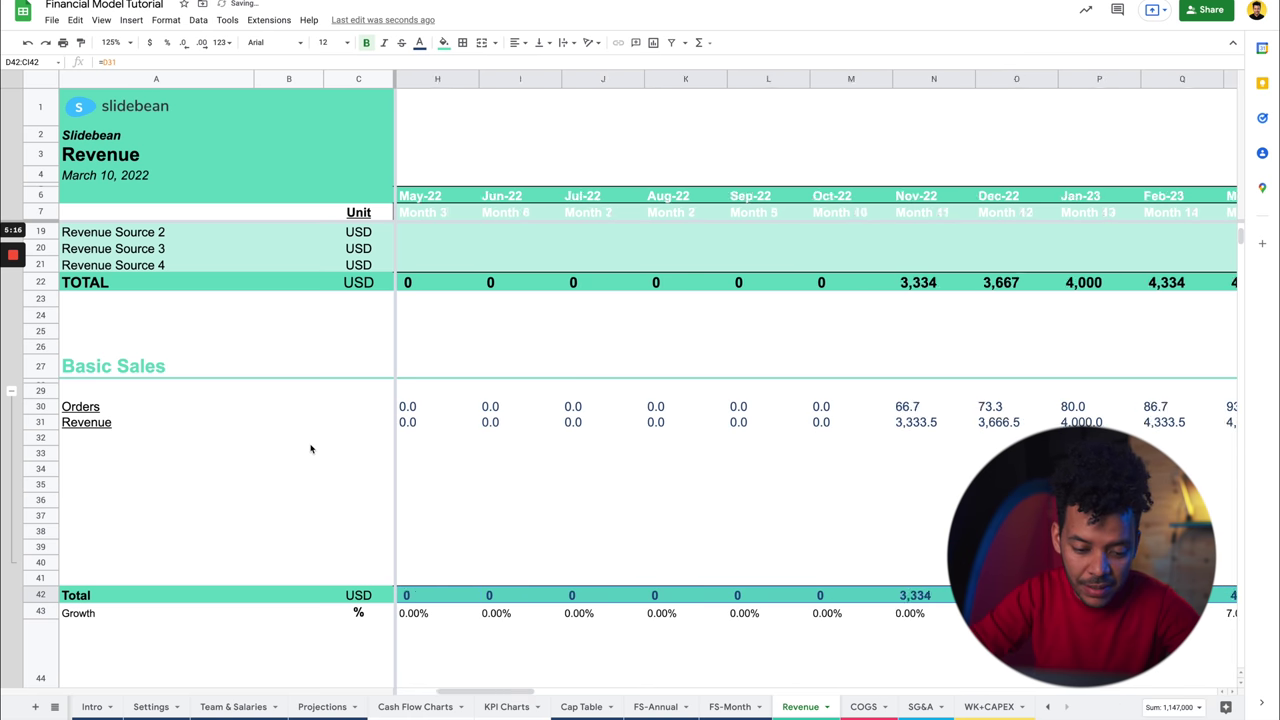
click(421, 43)
click(423, 84)
Check how Basic Sales flows into the Consolidated Revenue section and the monthly income statement on FS-Month.
scroll(378, 443, up, 3)
click(428, 418)
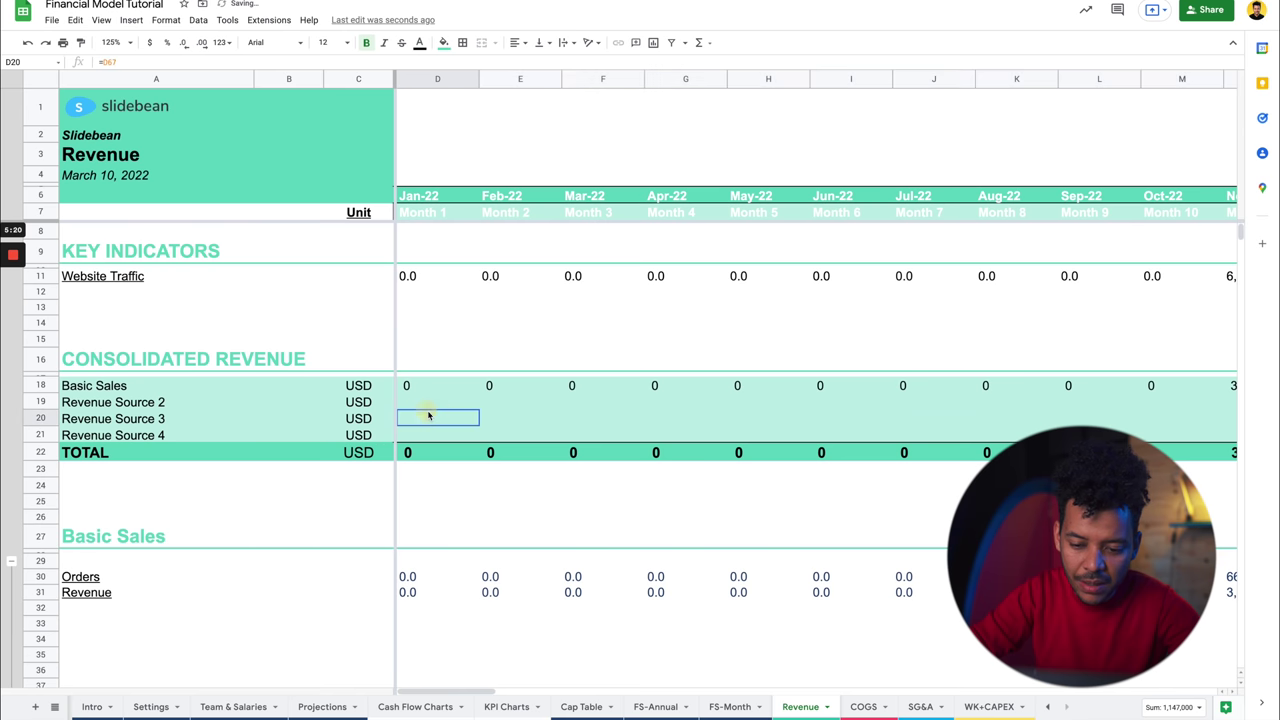
scroll(428, 418, right, 15)
scroll(487, 410, right, 5)
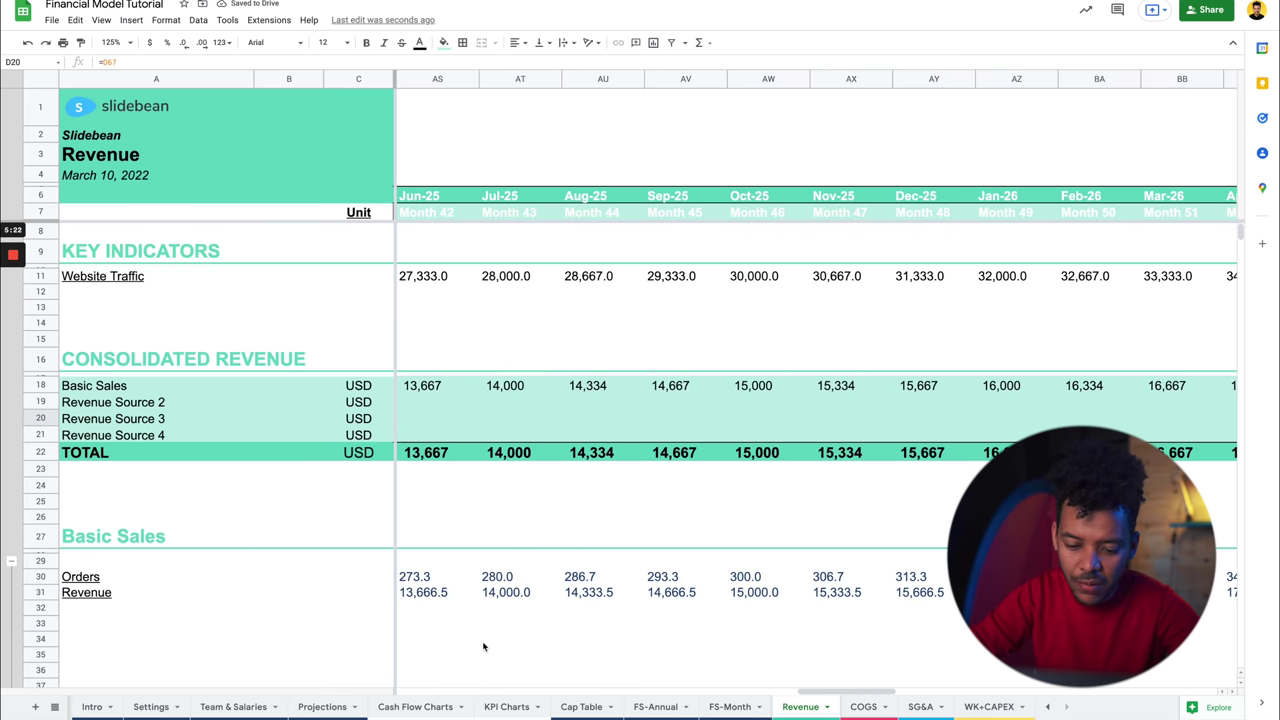
click(729, 706)
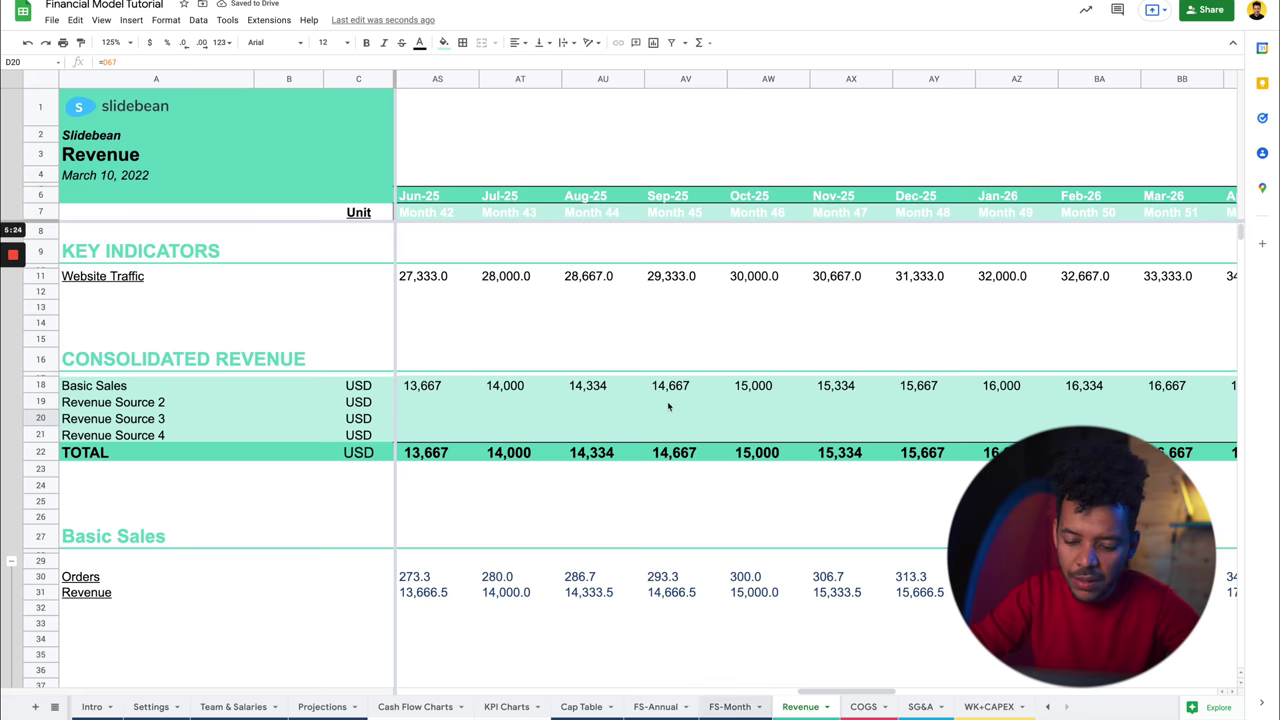
scroll(655, 308, up, 10)
scroll(651, 309, up, 8)
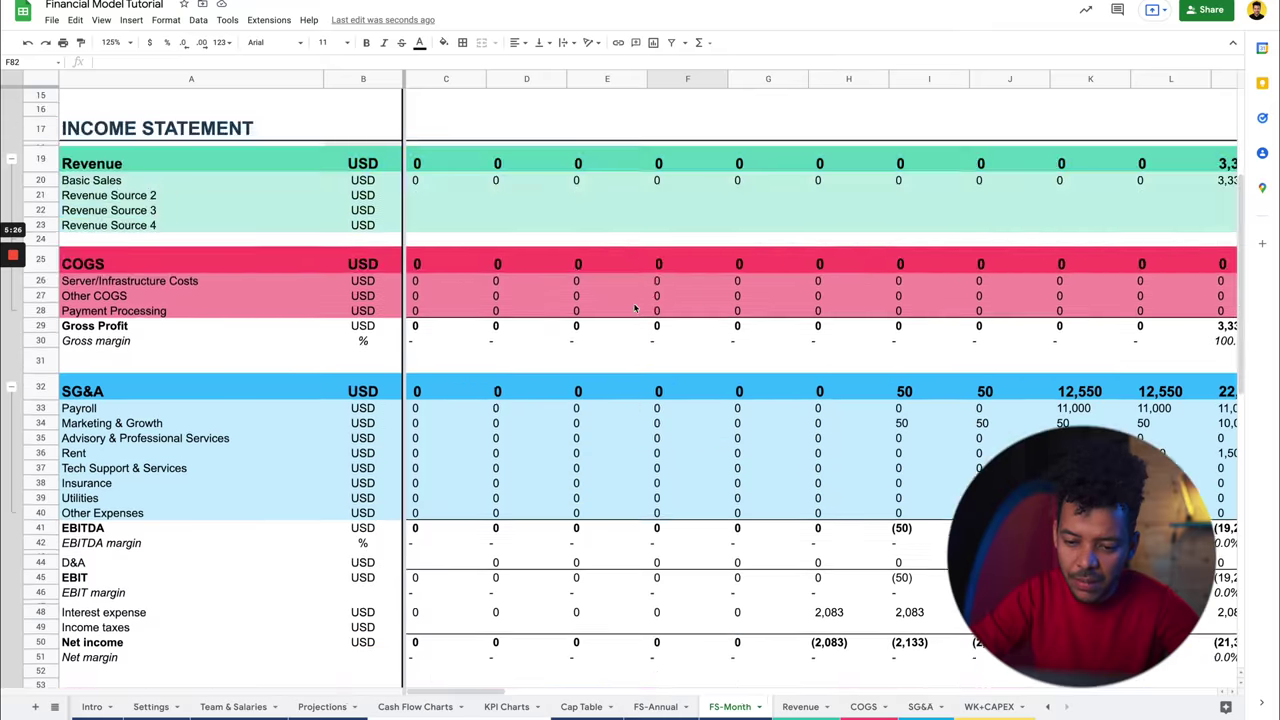
scroll(650, 370, right, 4)
scroll(662, 456, down, 2)
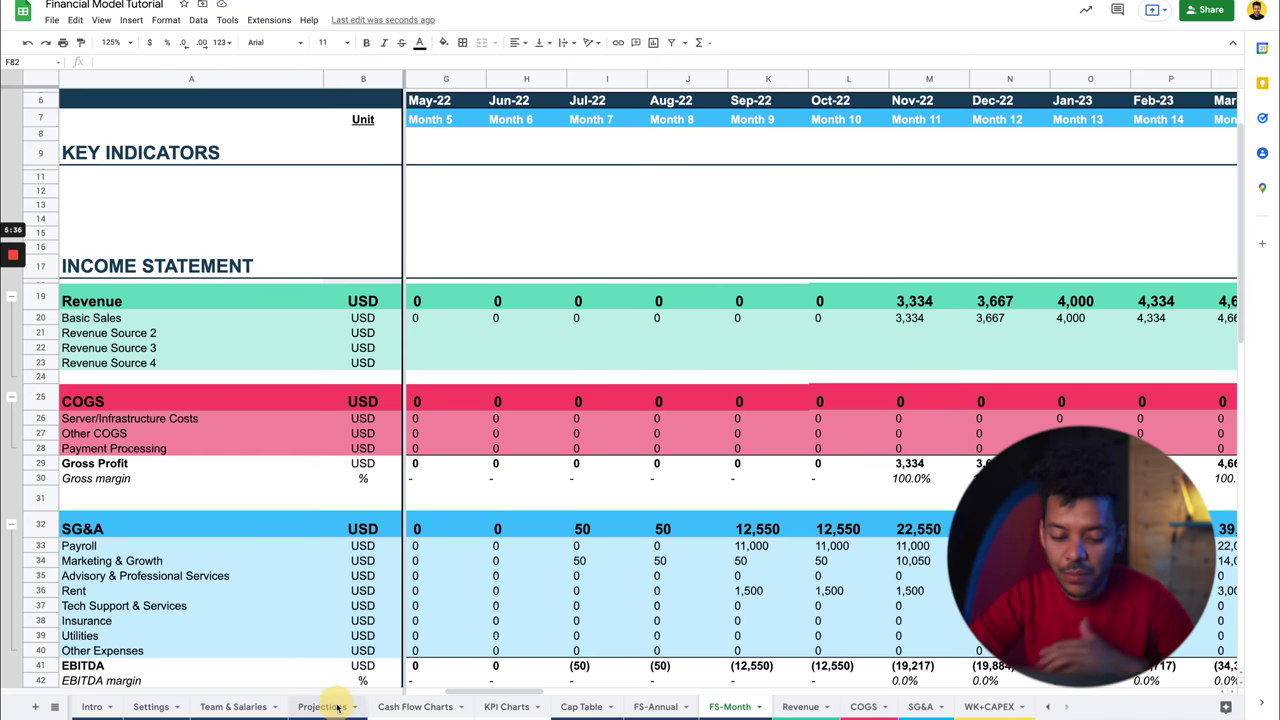
In the Projections Basic Sales assumptions, set Marketing Budget to 25,000 and Marketing Budget Growth to 2,000.
click(320, 707)
click(468, 357)
text(25,000)
key(Return)
text(20000)
key(BackSpace)
key(Return)
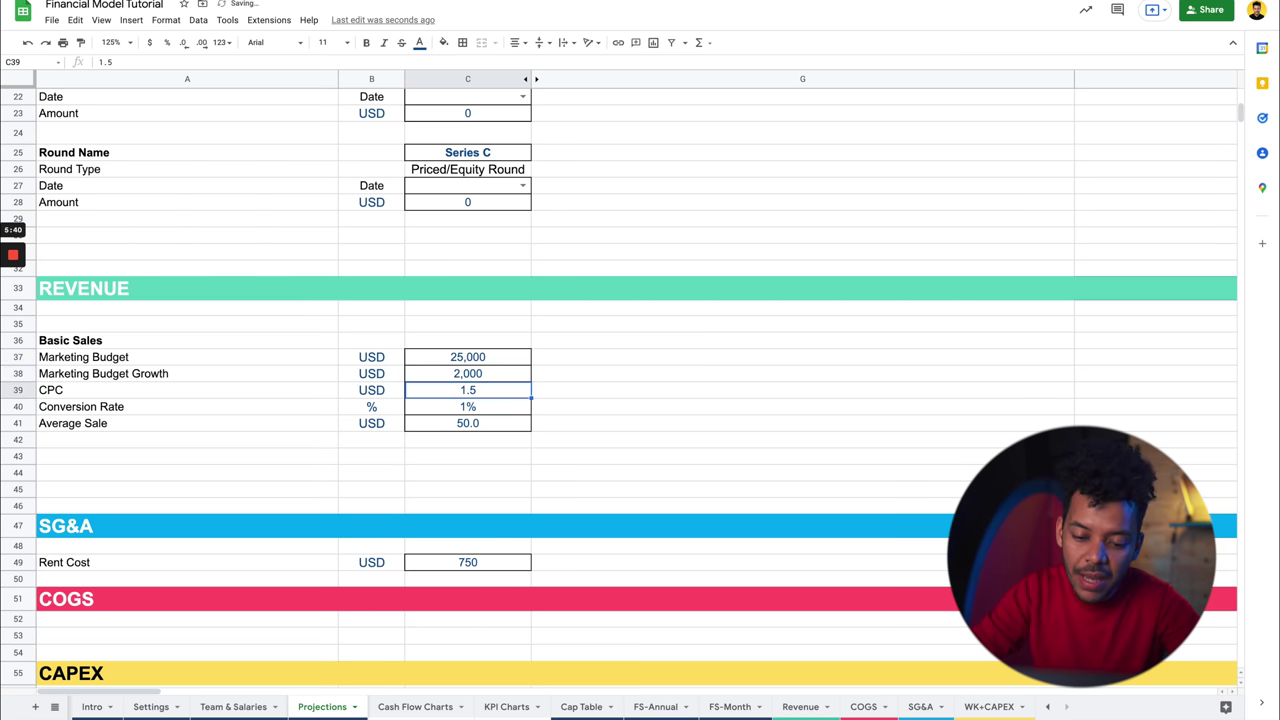
Examine the capital requirements, months to profitability, and revenue and cash projections on the Cash Flow Charts sheet.
click(432, 707)
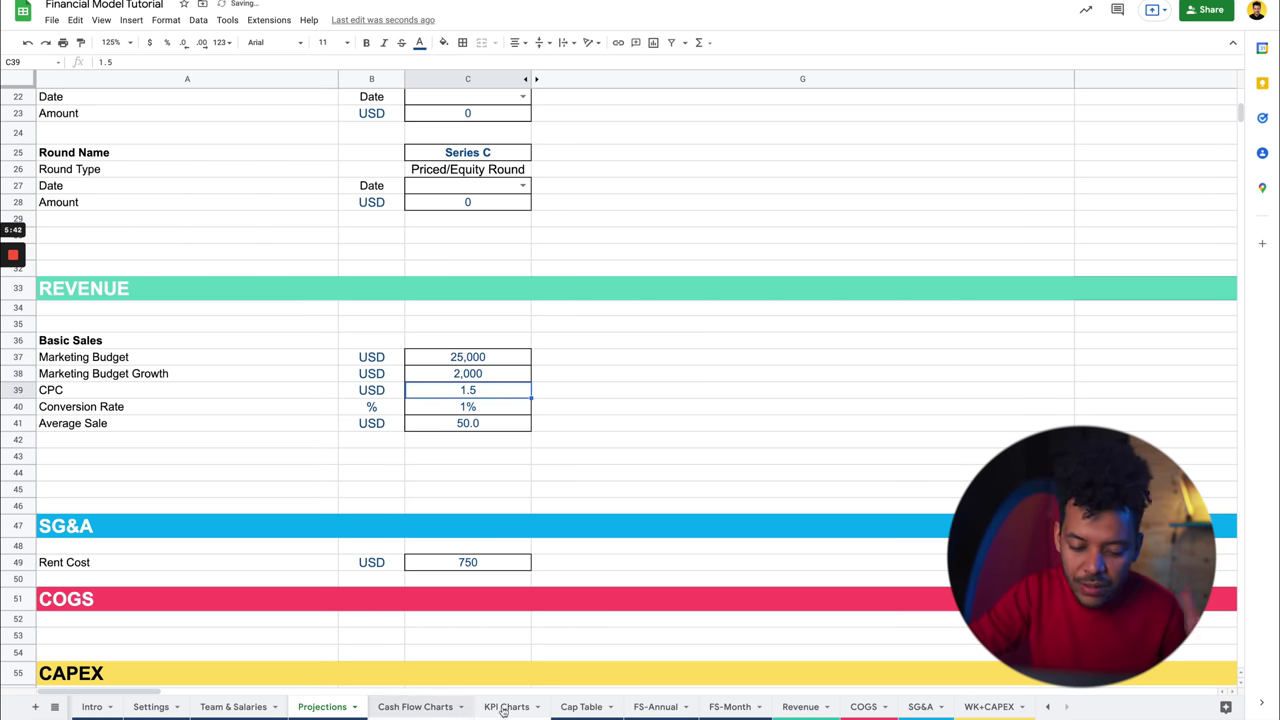
scroll(546, 527, down, 2)
scroll(546, 527, down, 1)
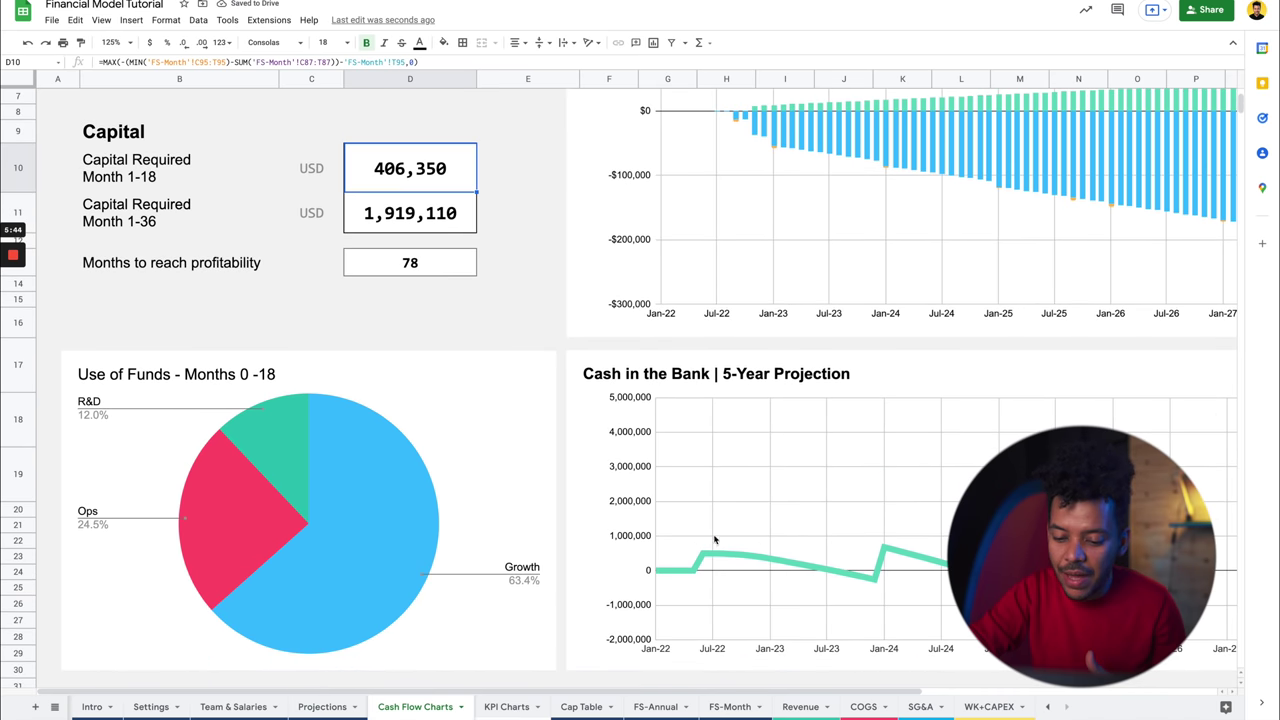
scroll(896, 550, up, 3)
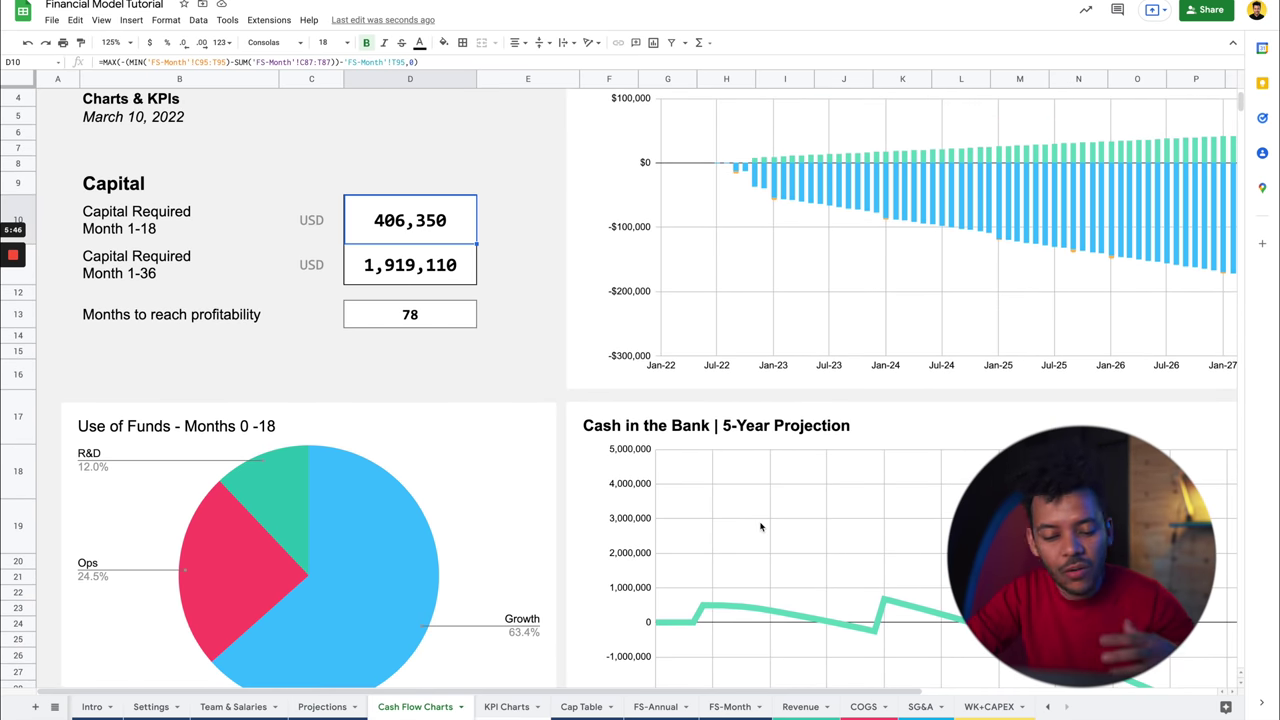
scroll(760, 527, up, 3)
scroll(760, 380, down, 5)
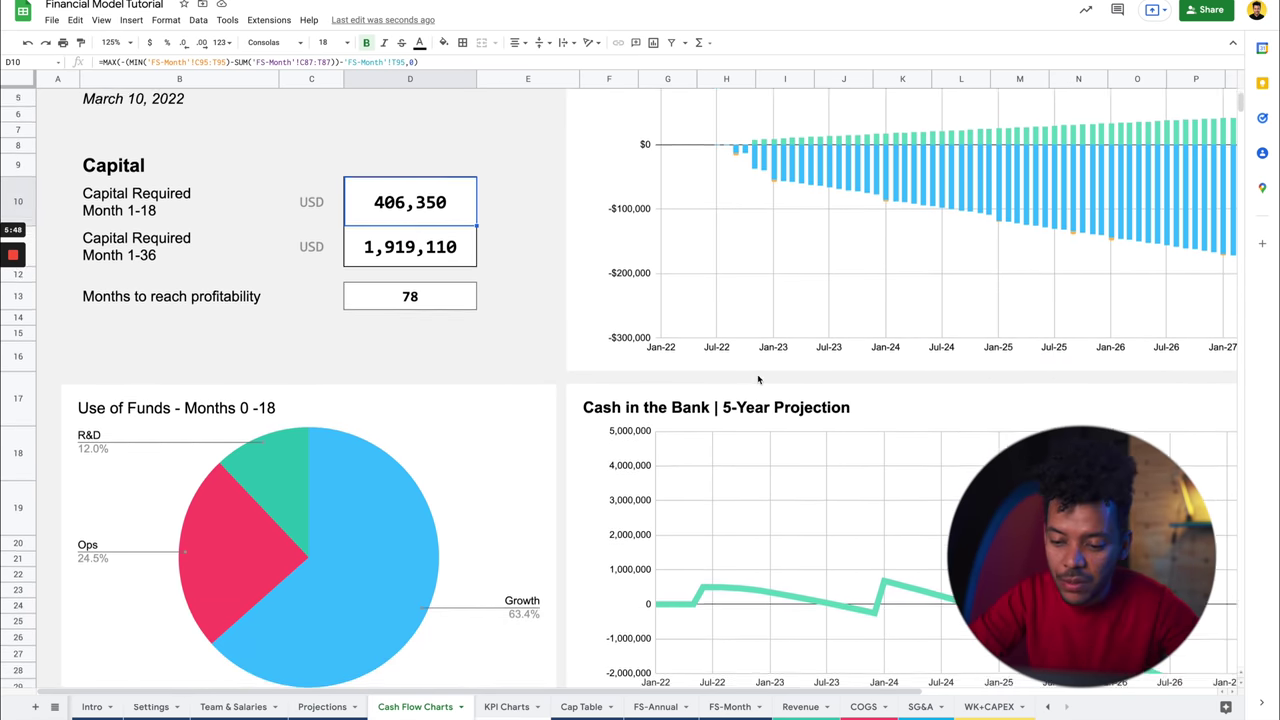
scroll(789, 316, up, 4)
right_click(789, 316)
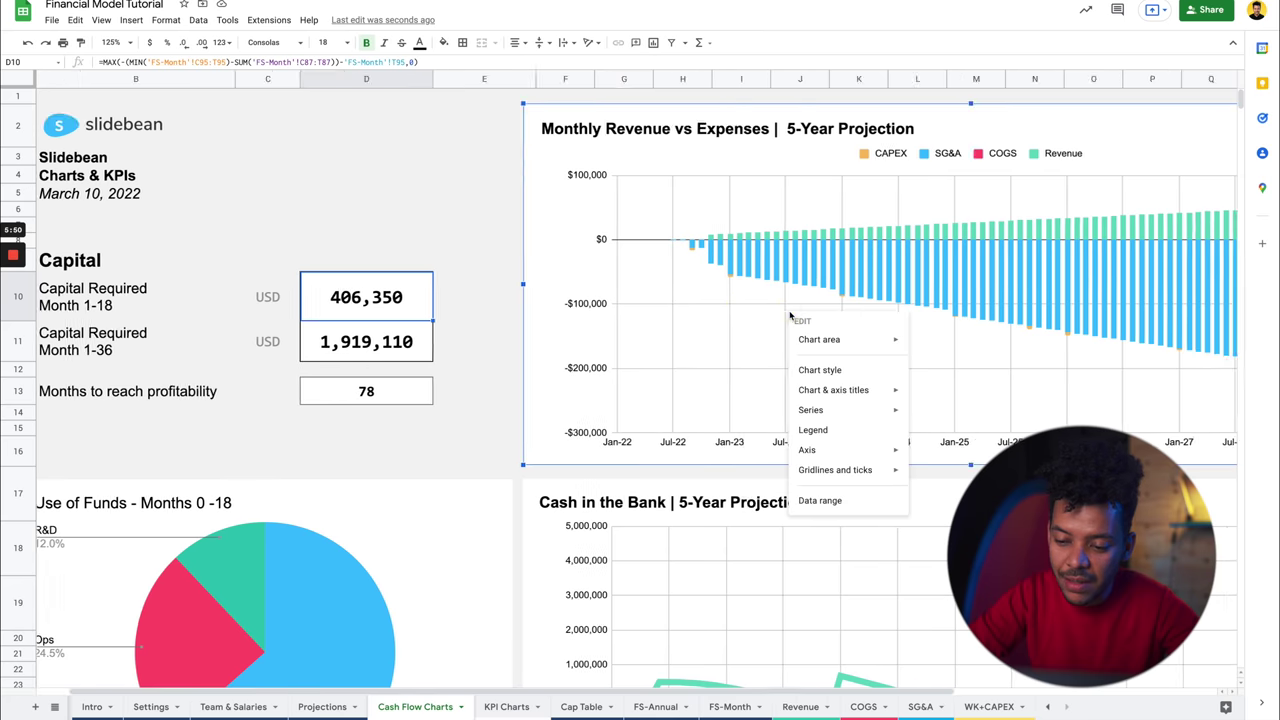
scroll(686, 314, right, 5)
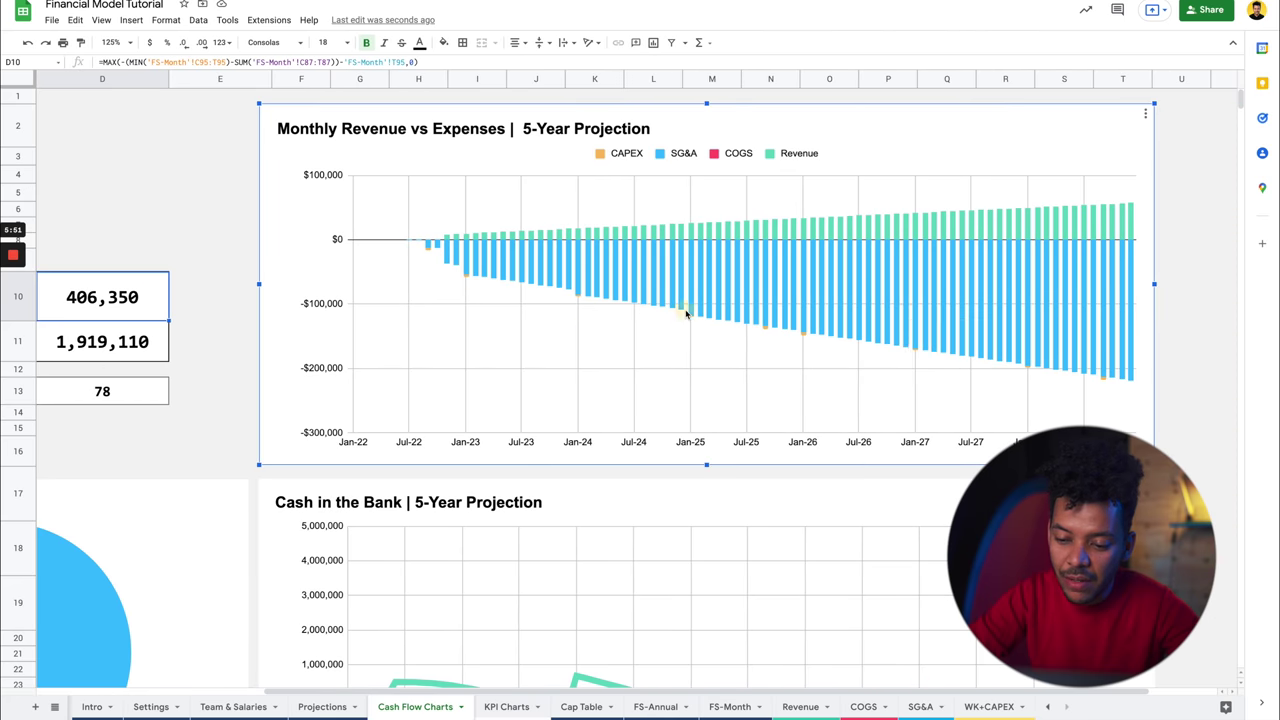
Review the Conversion Rate assumption and the Team & Salaries sheet against the Cash Flow Charts projections.
click(320, 706)
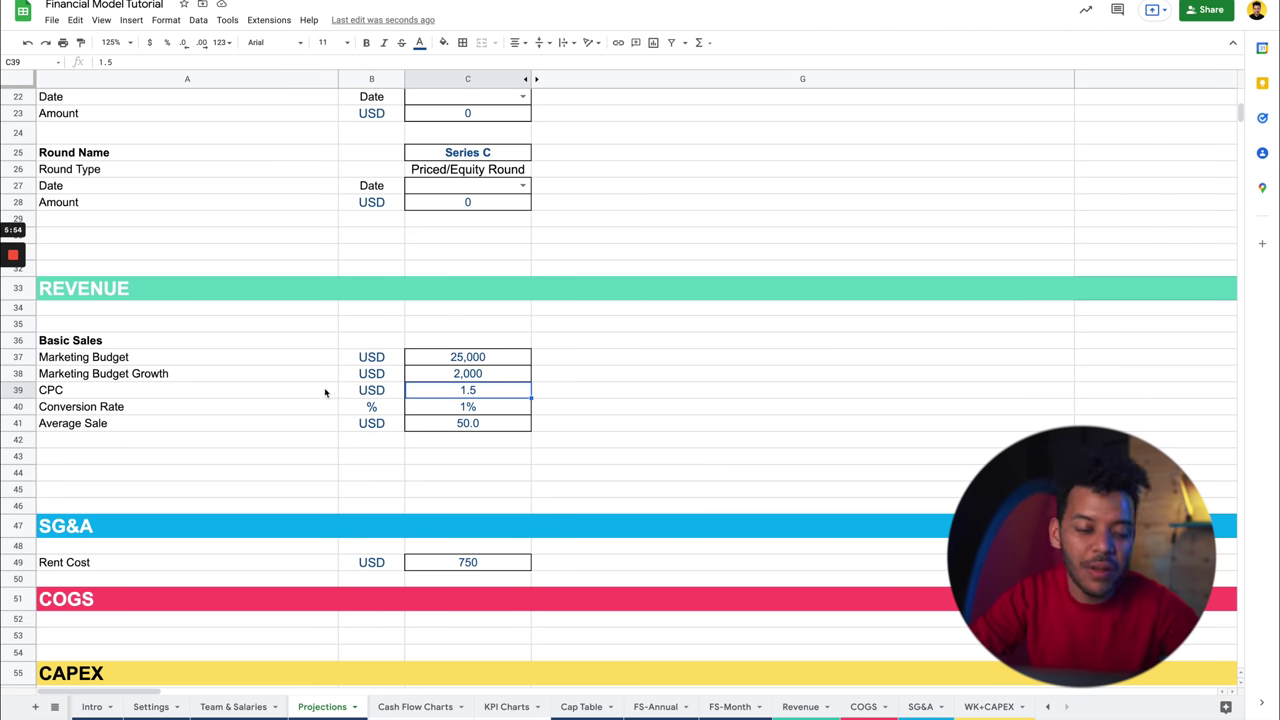
click(435, 408)
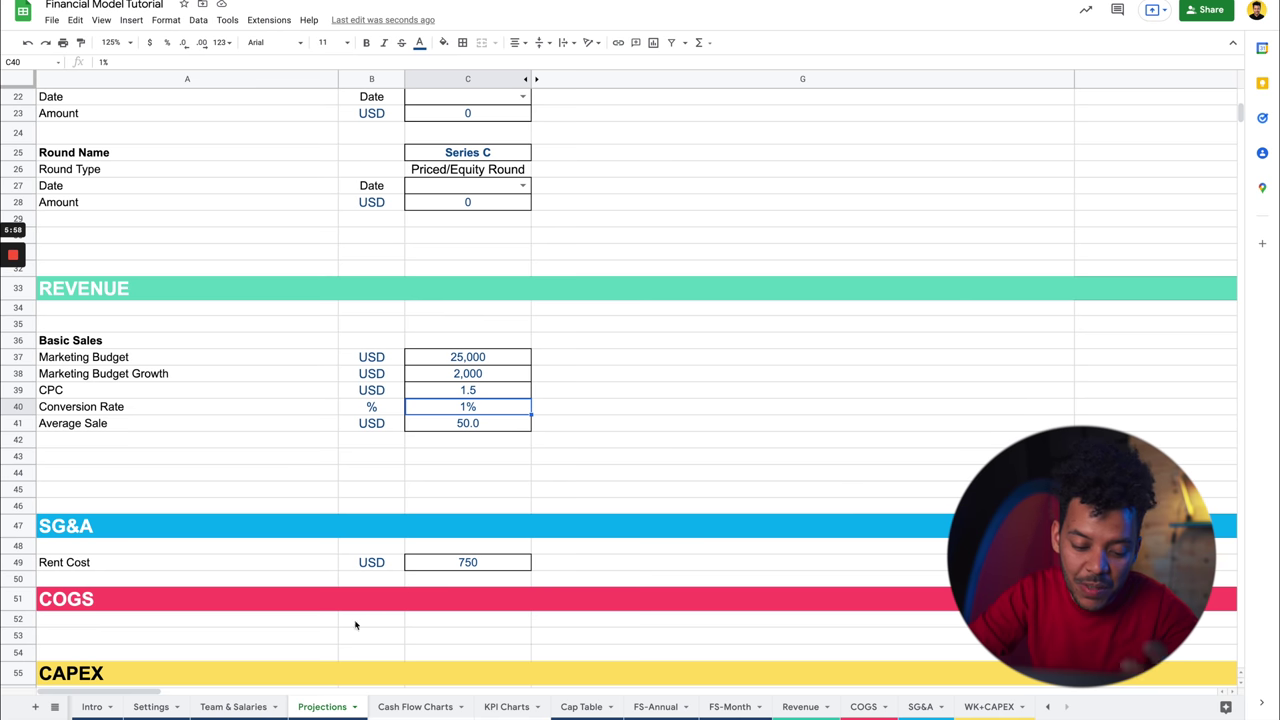
click(251, 706)
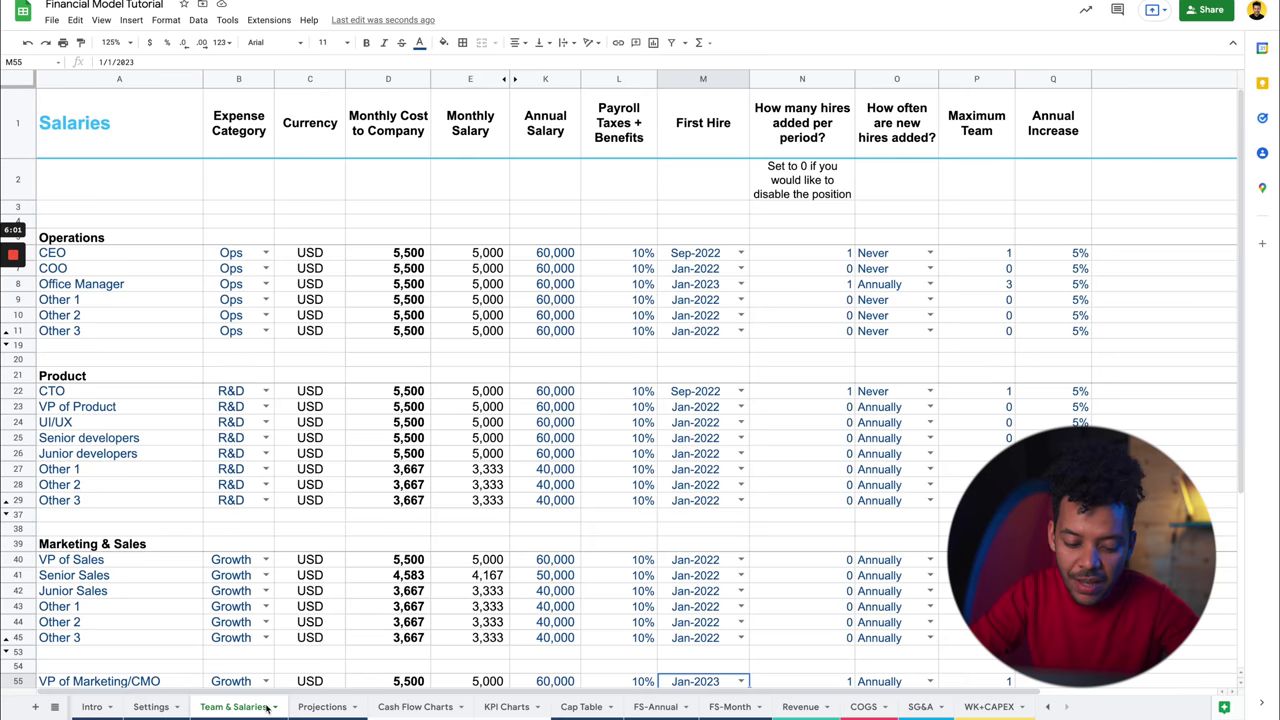
click(430, 706)
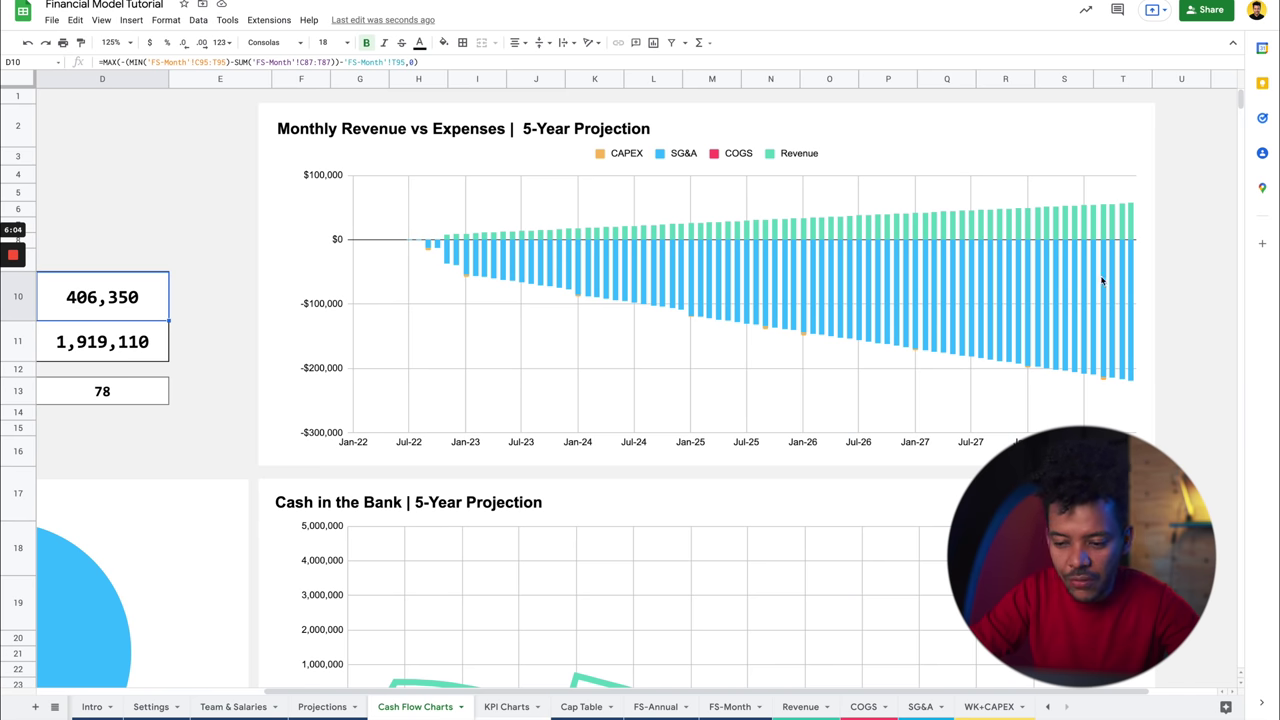
scroll(1094, 275, down, 3)
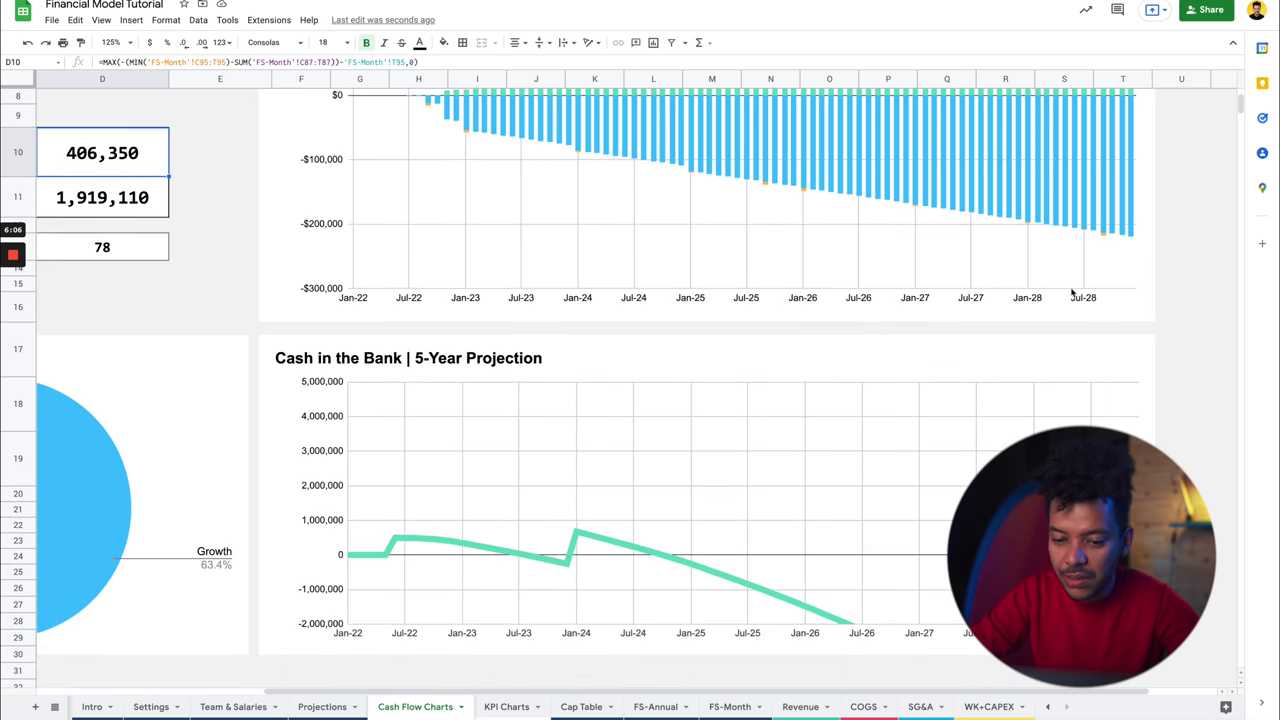
scroll(1071, 292, up, 1)
scroll(1071, 292, left, 3)
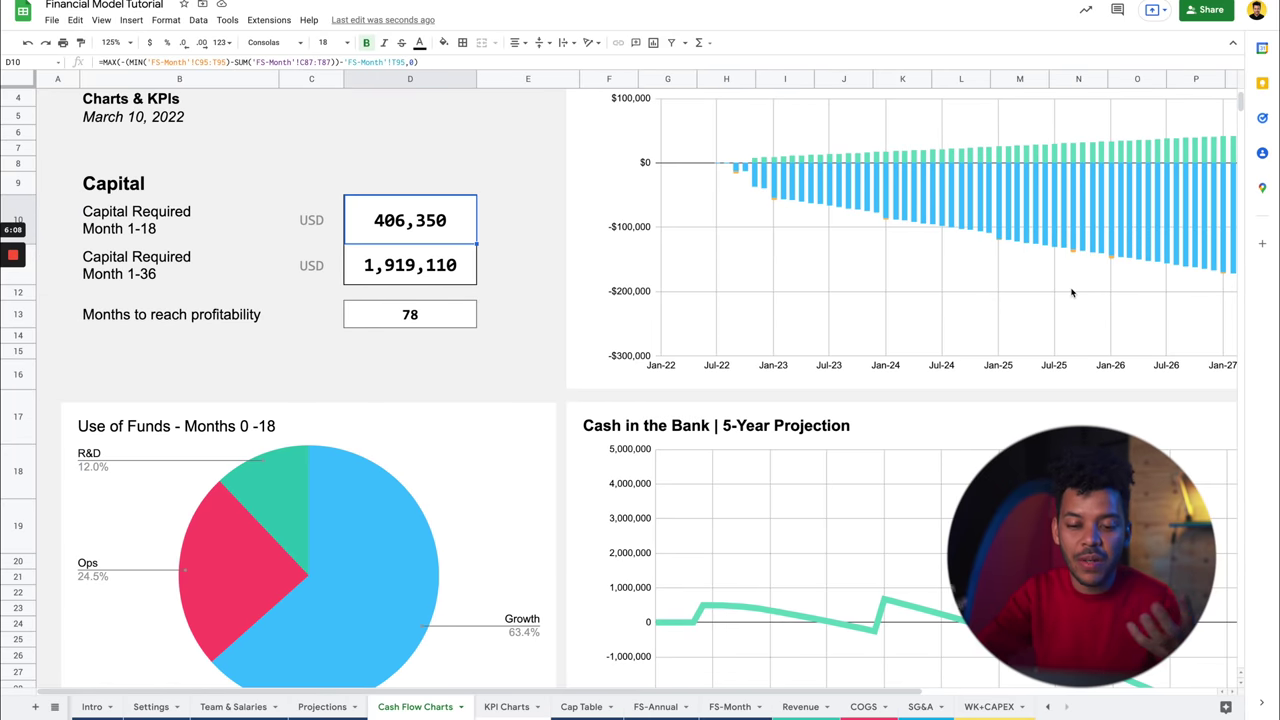
Try an Average Sale of 150 and a Conversion Rate of 4% in the Projections Basic Sales assumptions.
click(336, 705)
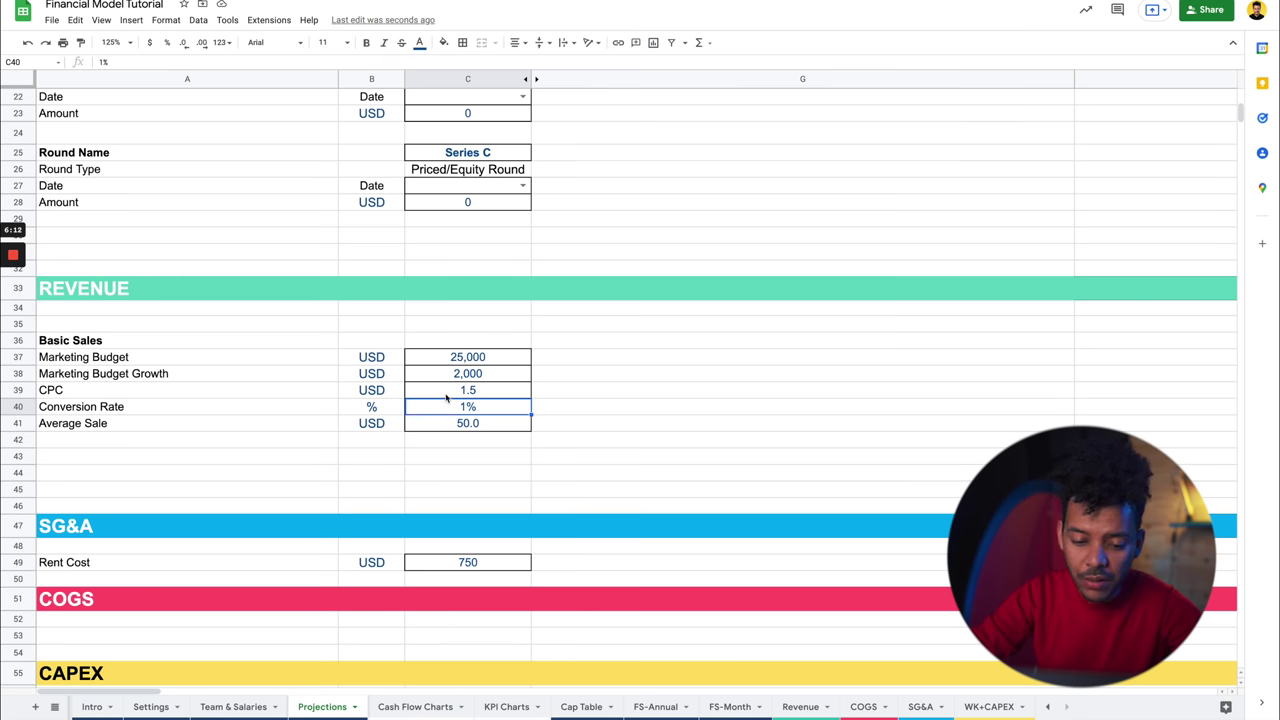
click(446, 395)
key(Down)
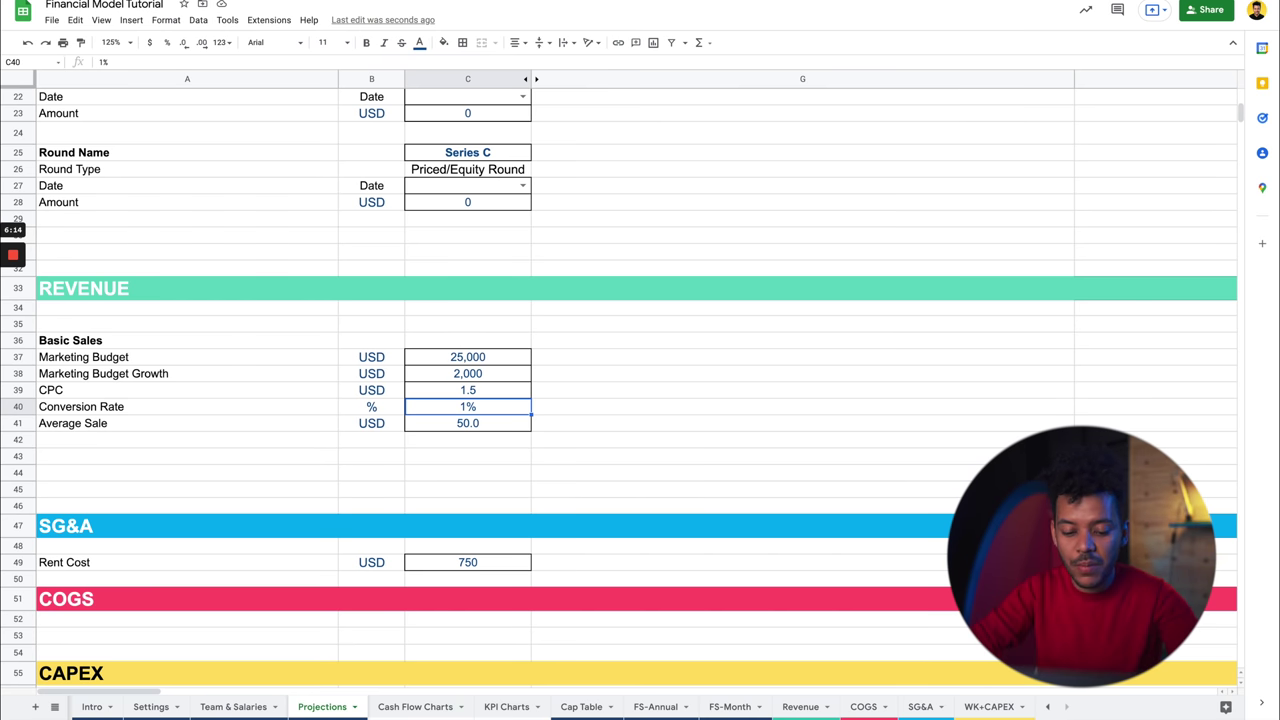
key(Down)
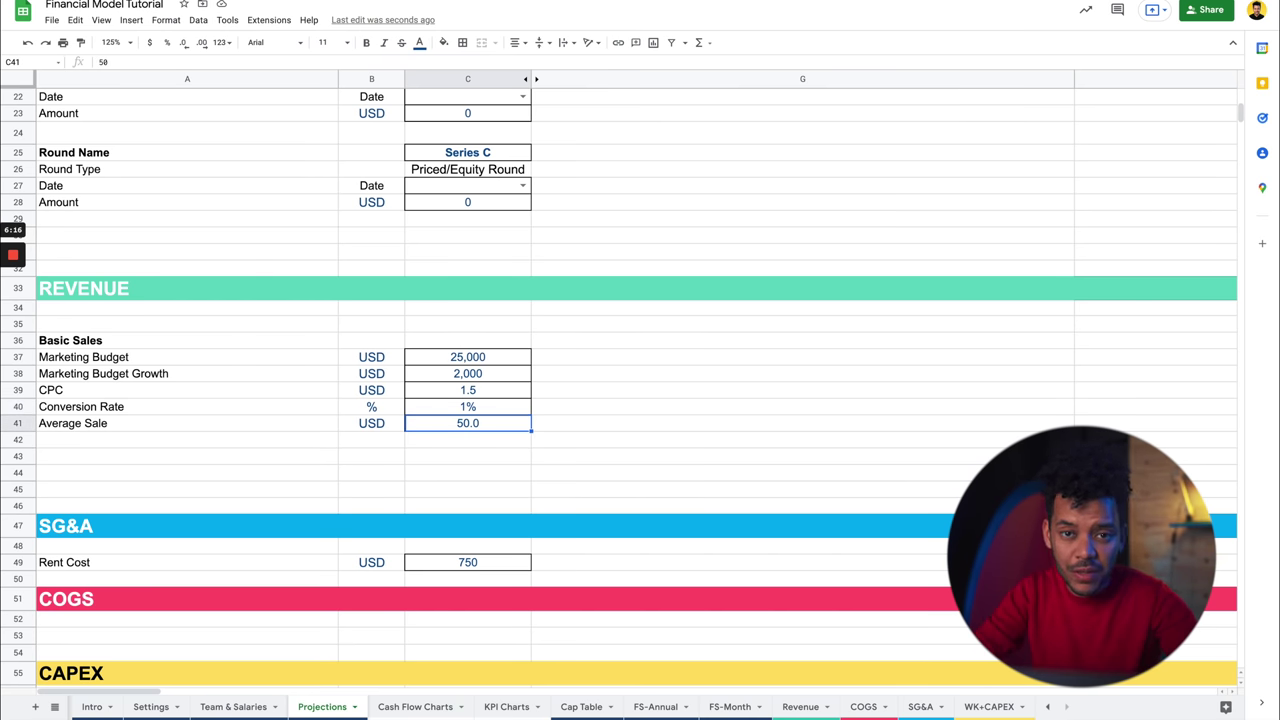
text(150)
key(Return)
key(Up)
key(Up)
text(4)
key(Return)
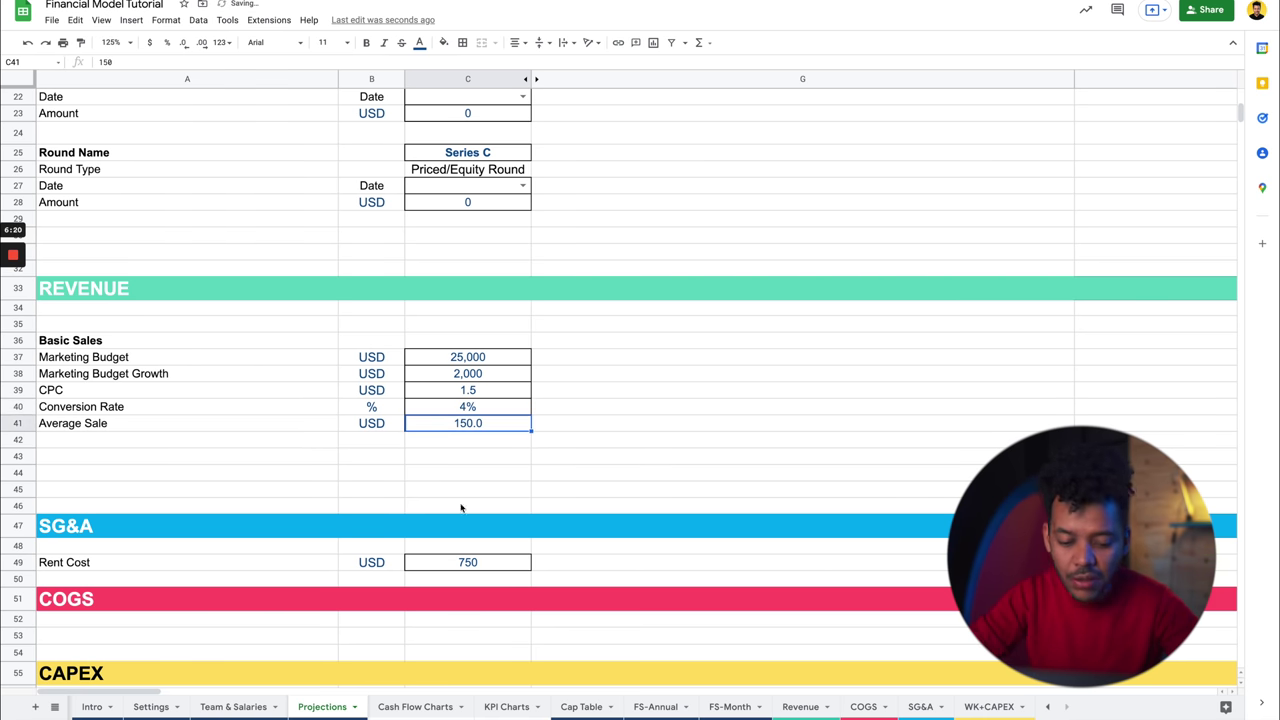
Examine the effect of the changed assumptions on the Cash Flow Charts capital figures and five-year charts.
click(420, 705)
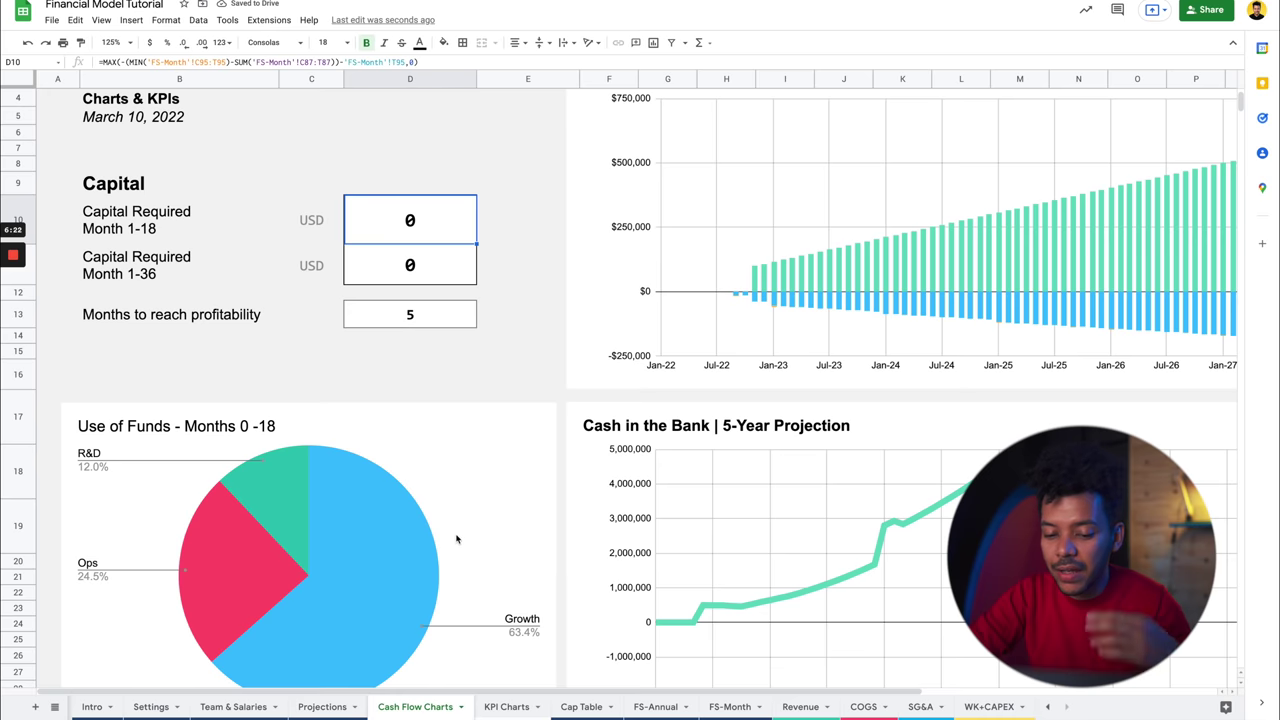
scroll(735, 465, right, 5)
right_click(738, 465)
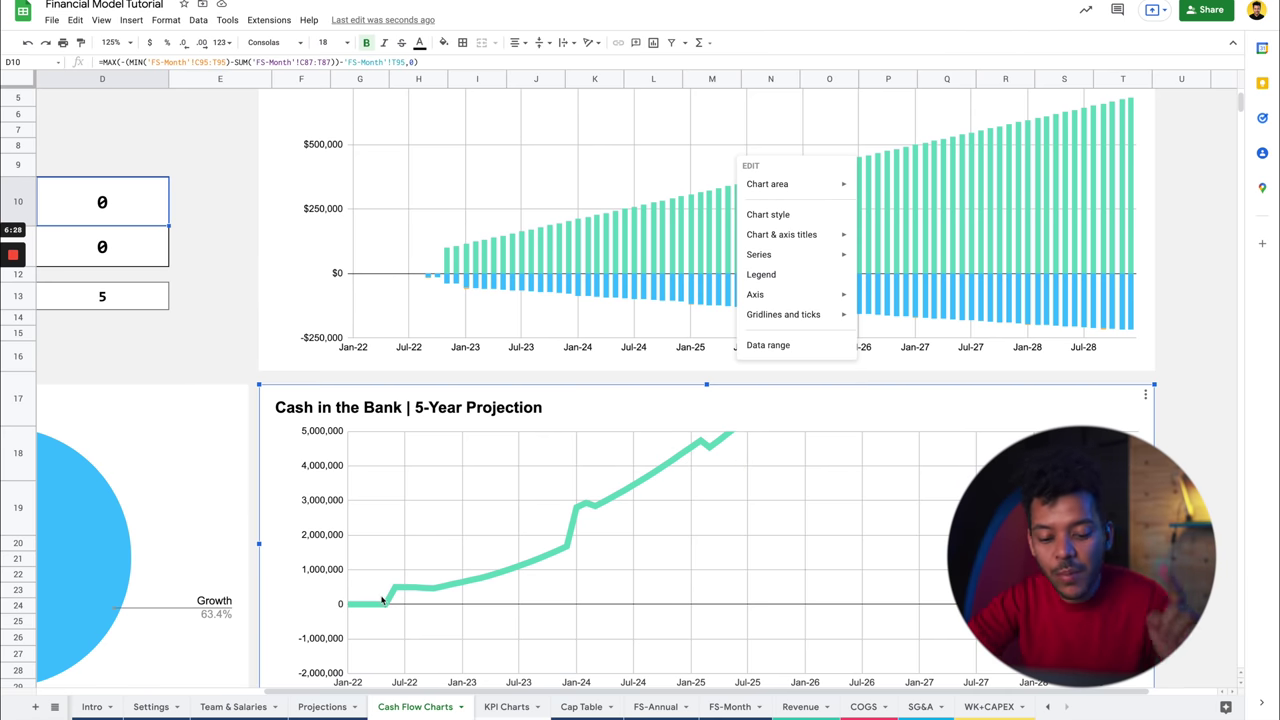
Set the Projections Conversion Rate to 2% and the Average Sale to 50.
click(330, 706)
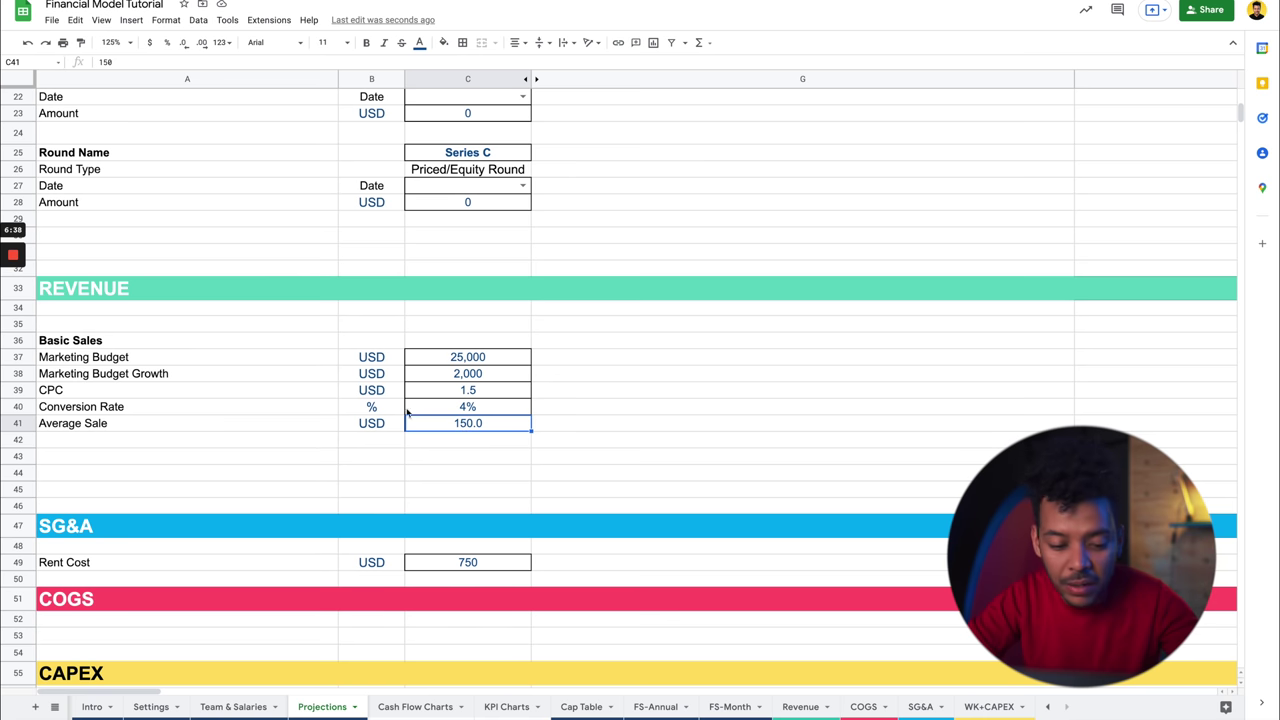
click(420, 412)
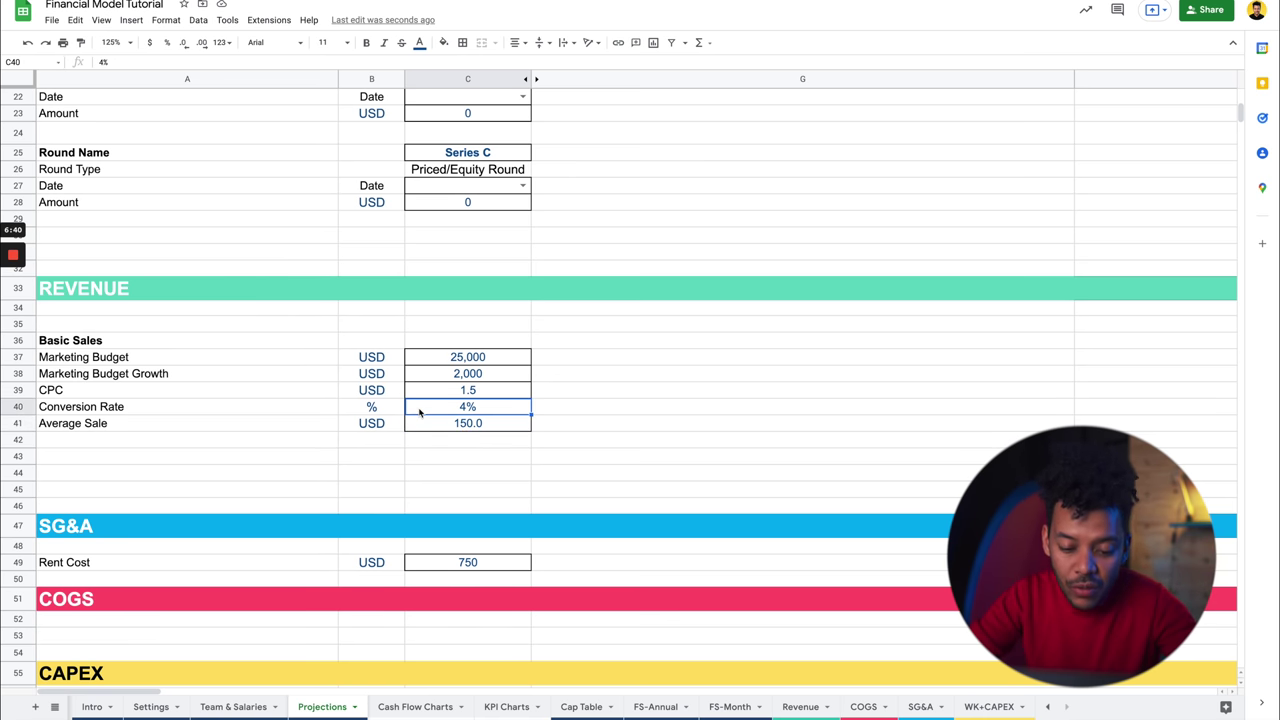
text(2)
key(Return)
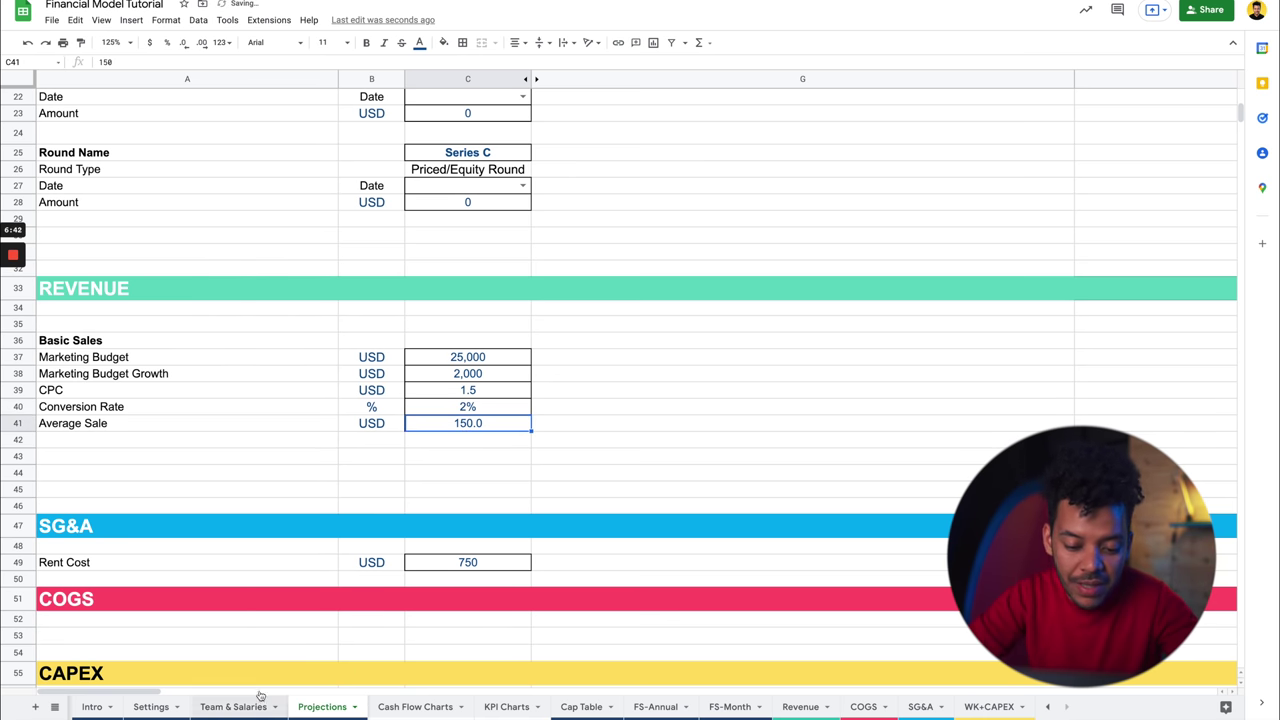
text(50)
key(Return)
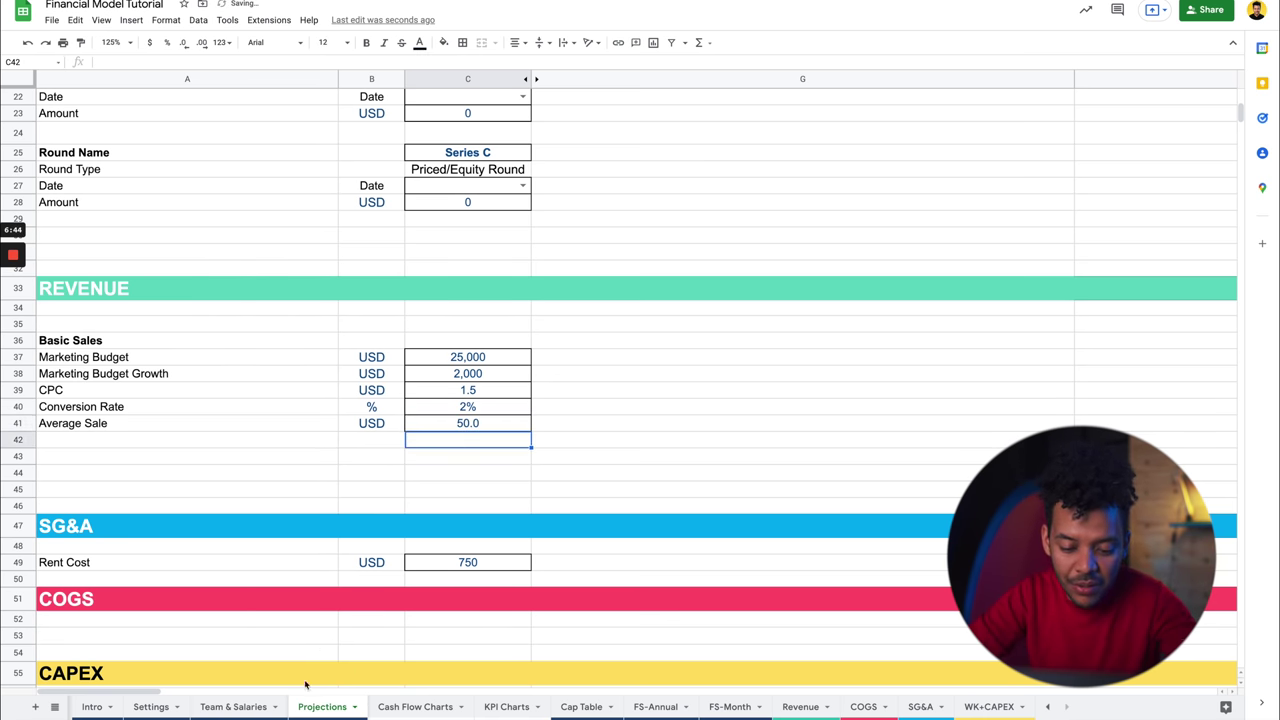